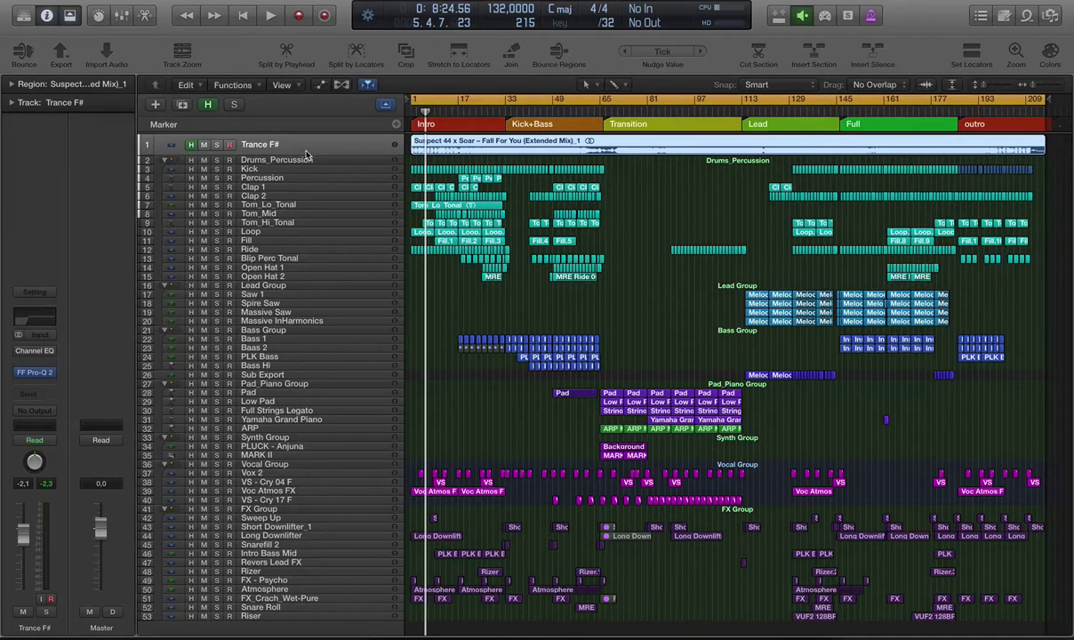
# Step: Route the Trance F# reference track's output to Stereo Output and solo the track
pyautogui.click(47, 394)
pyautogui.moveTo(61, 433)
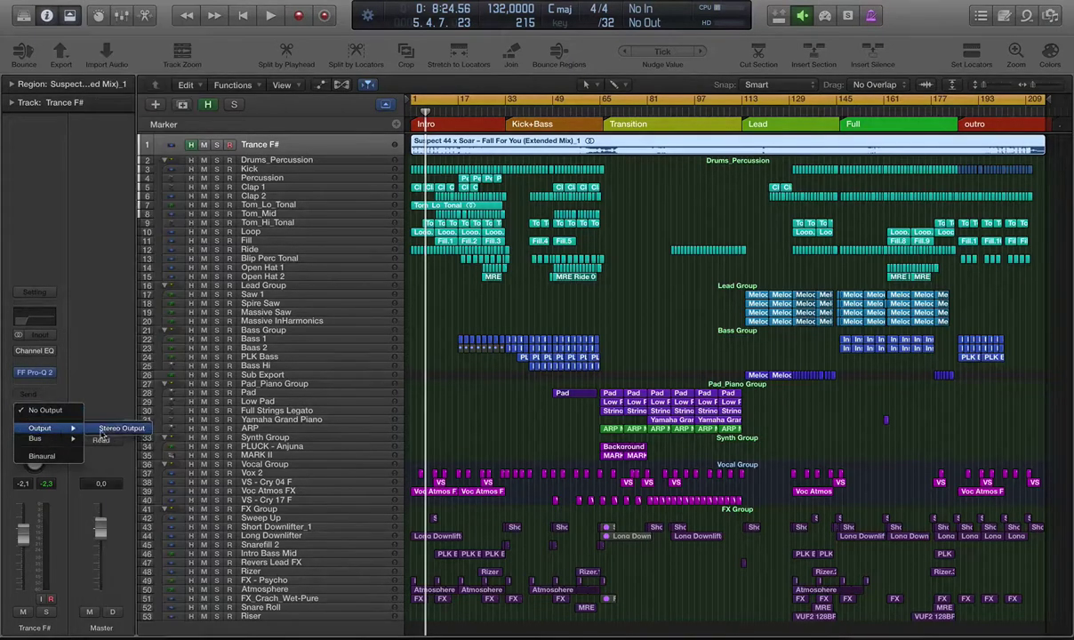
pyautogui.click(106, 425)
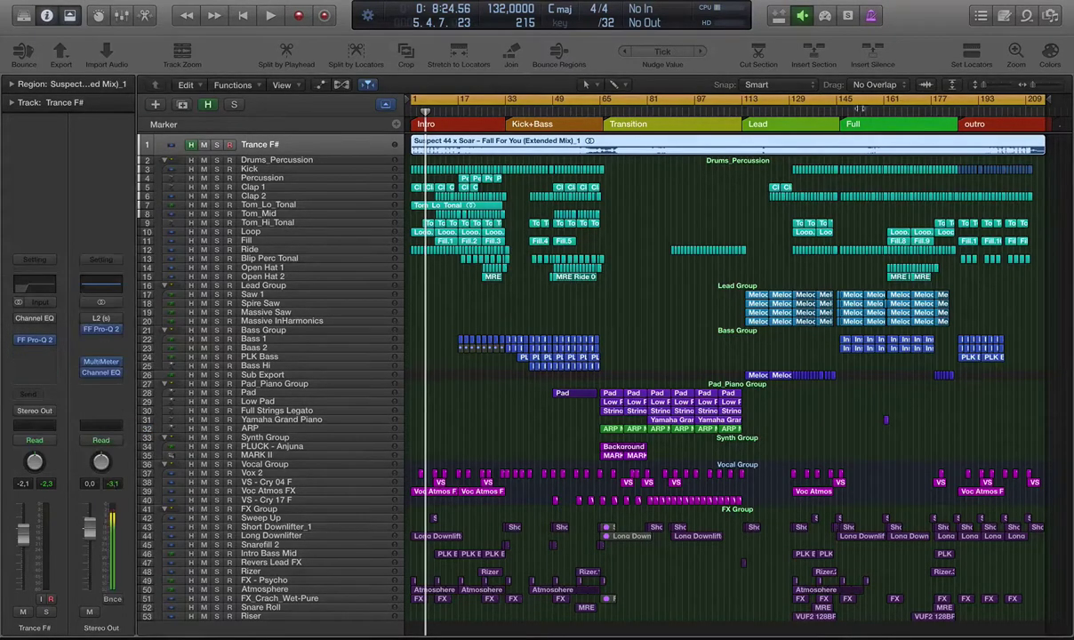
pyautogui.click(215, 144)
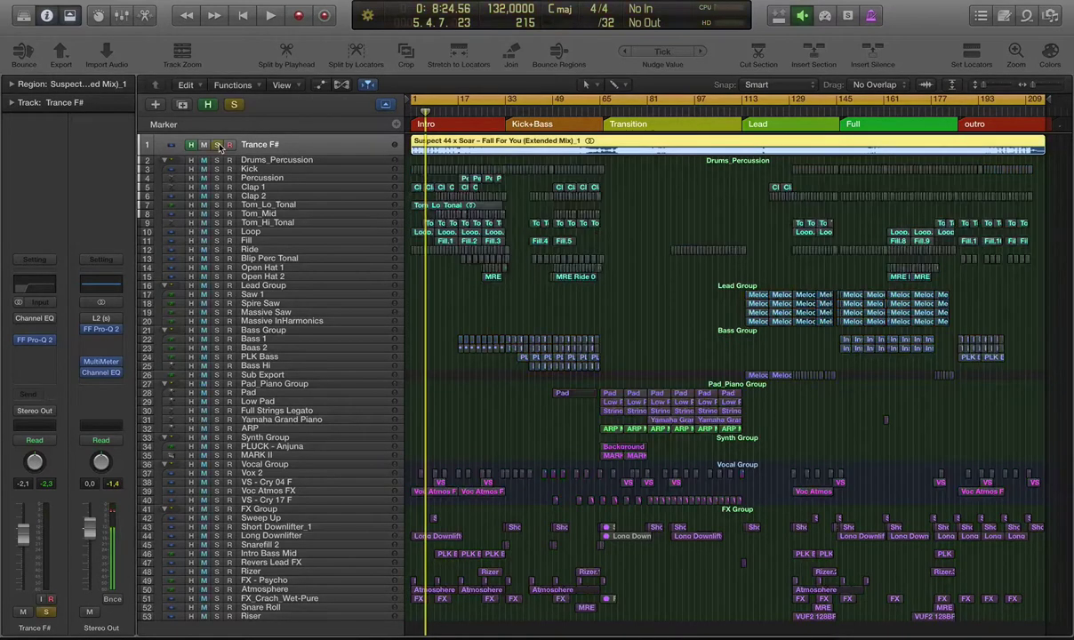
# Step: Play the soloed reference from the start, jump through the Intro to the Kick+Bass section, and stop playback
pyautogui.press('Return')
pyautogui.press('space')
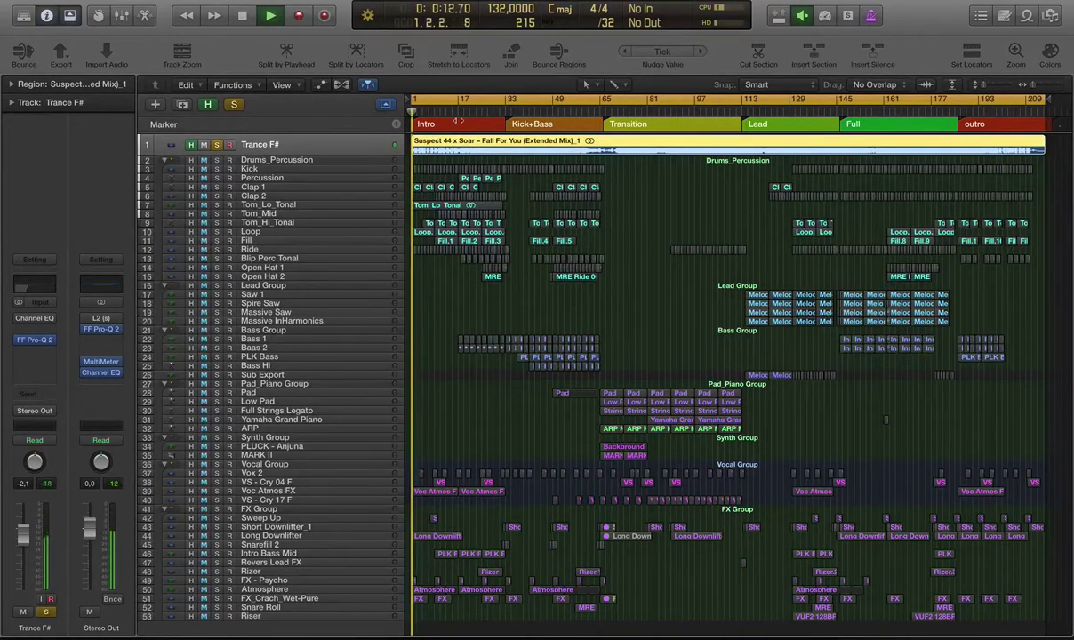
pyautogui.click(458, 110)
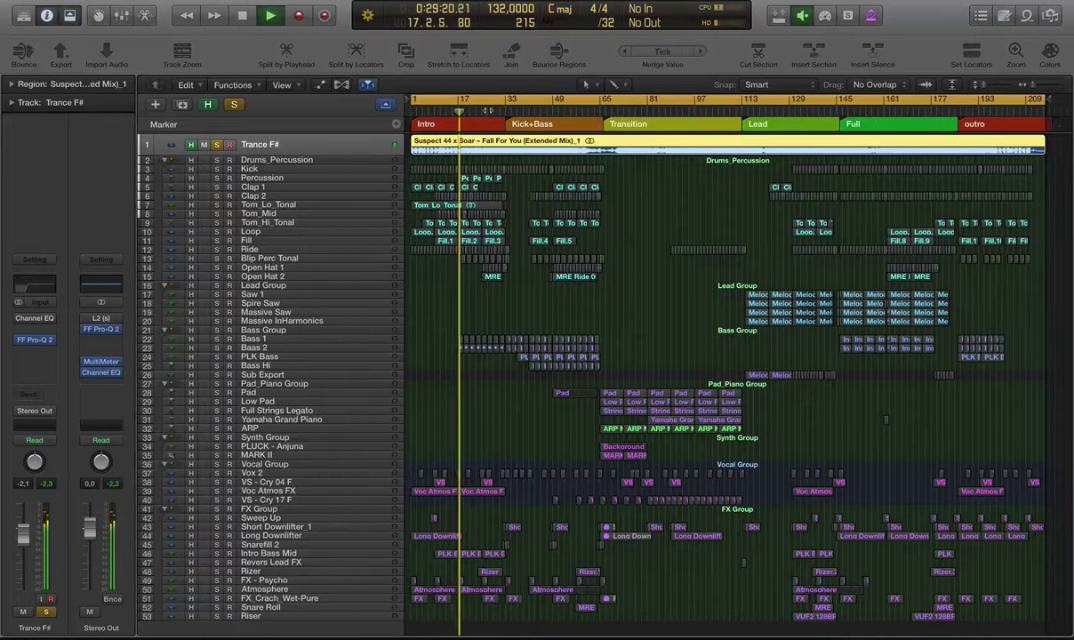
pyautogui.click(489, 110)
pyautogui.click(510, 111)
pyautogui.press('super+Down')
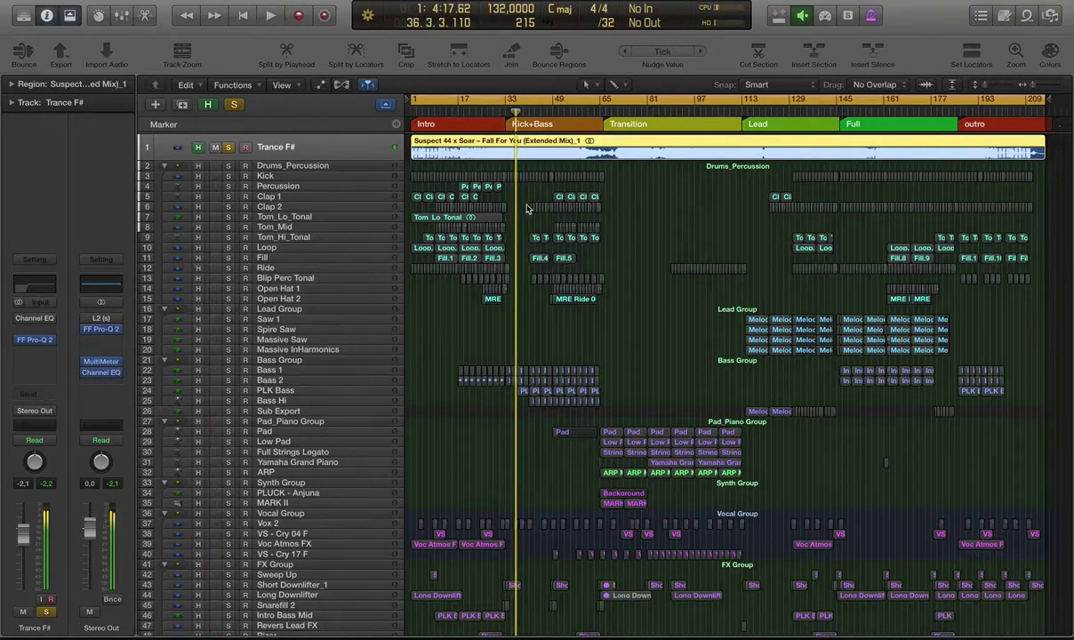
pyautogui.press('super+Up')
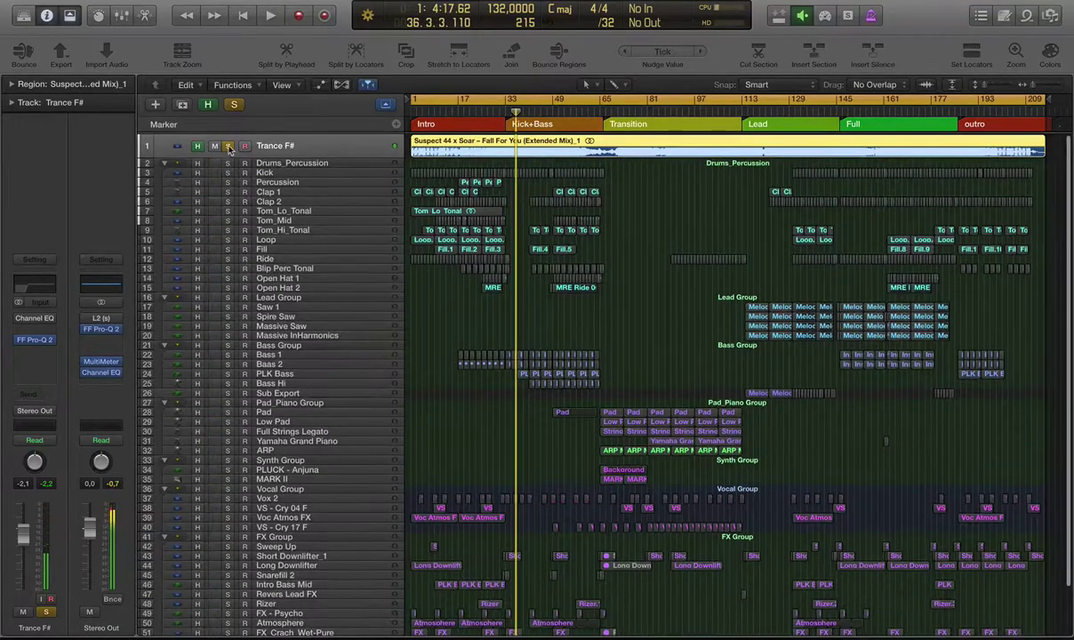
# Step: Unsolo the Trance F# track and place the playhead just before the Kick+Bass section
pyautogui.click(227, 145)
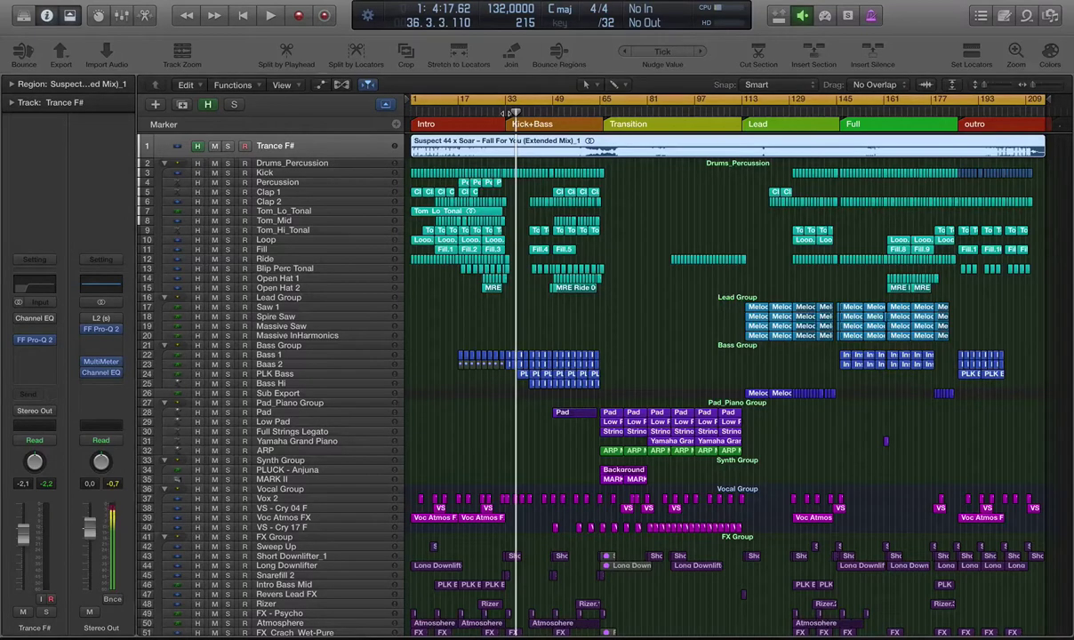
pyautogui.click(508, 113)
pyautogui.click(503, 113)
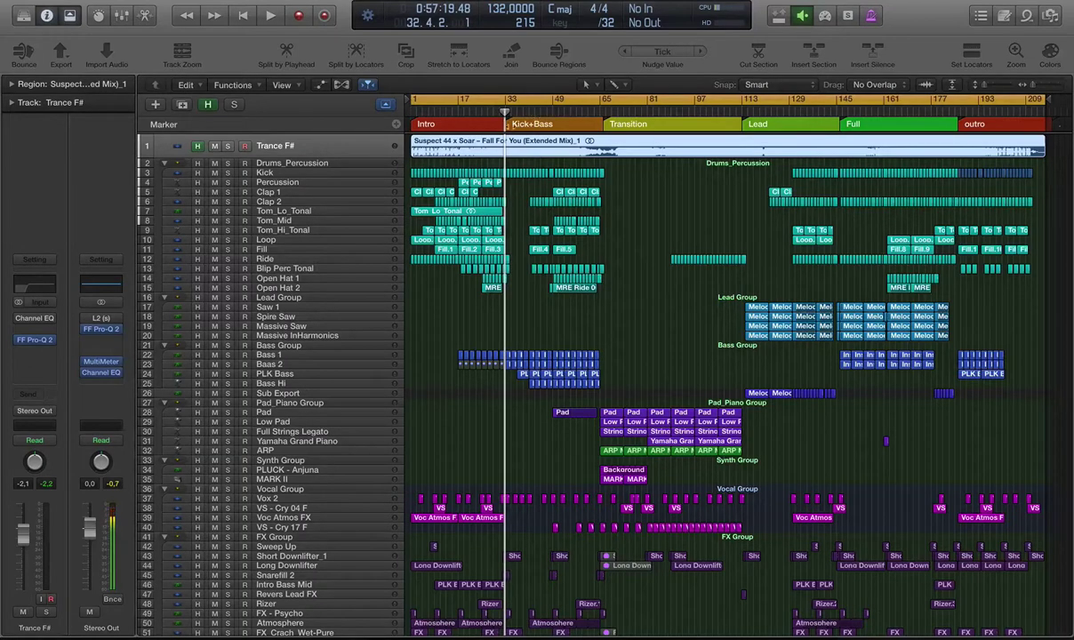
# Step: Solo Trance F#, play the start of Kick+Bass, set the track's volume to -0.9 dB and stop playback
pyautogui.click(229, 146)
pyautogui.press('space')
pyautogui.press('super+Down')
pyautogui.press('super+Down')
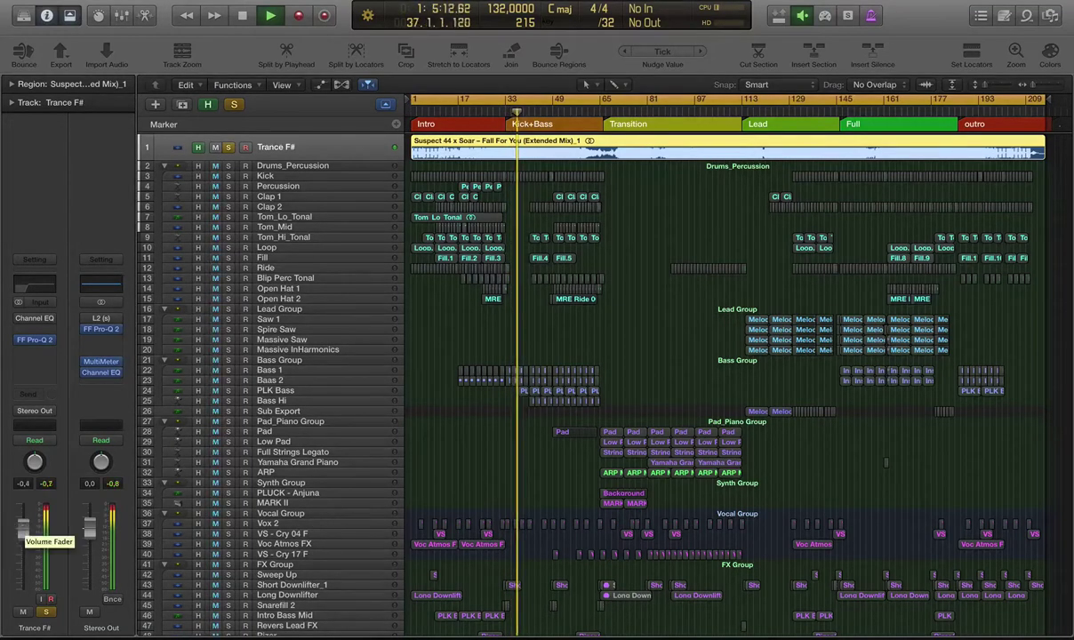
pyautogui.press('space')
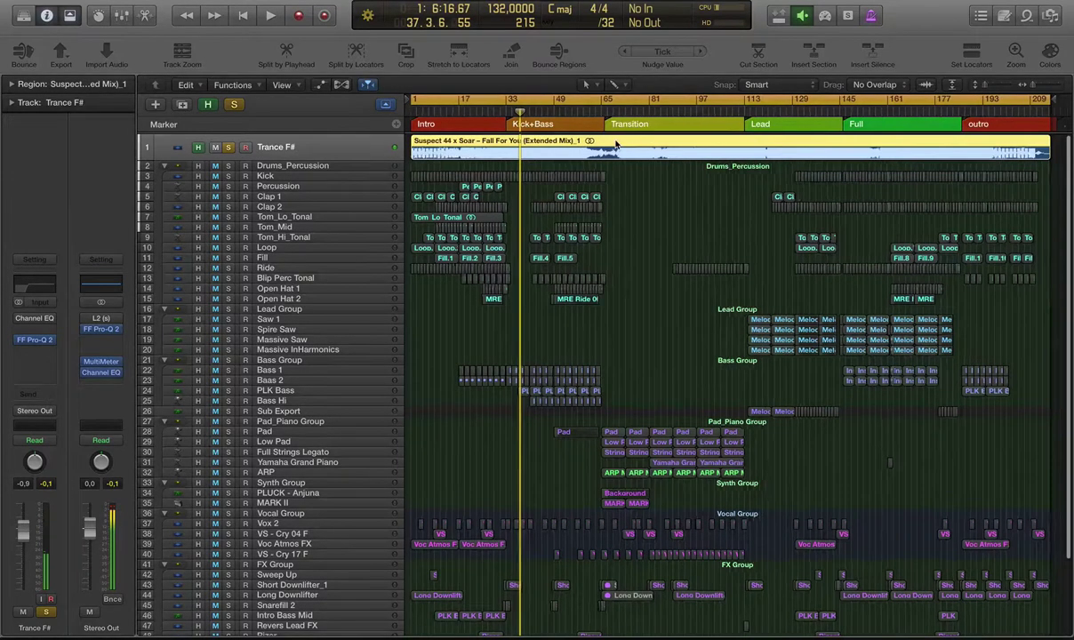
# Step: Move the cycle range's start to bar 33, where Kick+Bass begins, and play the soloed reference
pyautogui.press('super+Right')
pyautogui.press('super+Down')
pyautogui.press('super+Down')
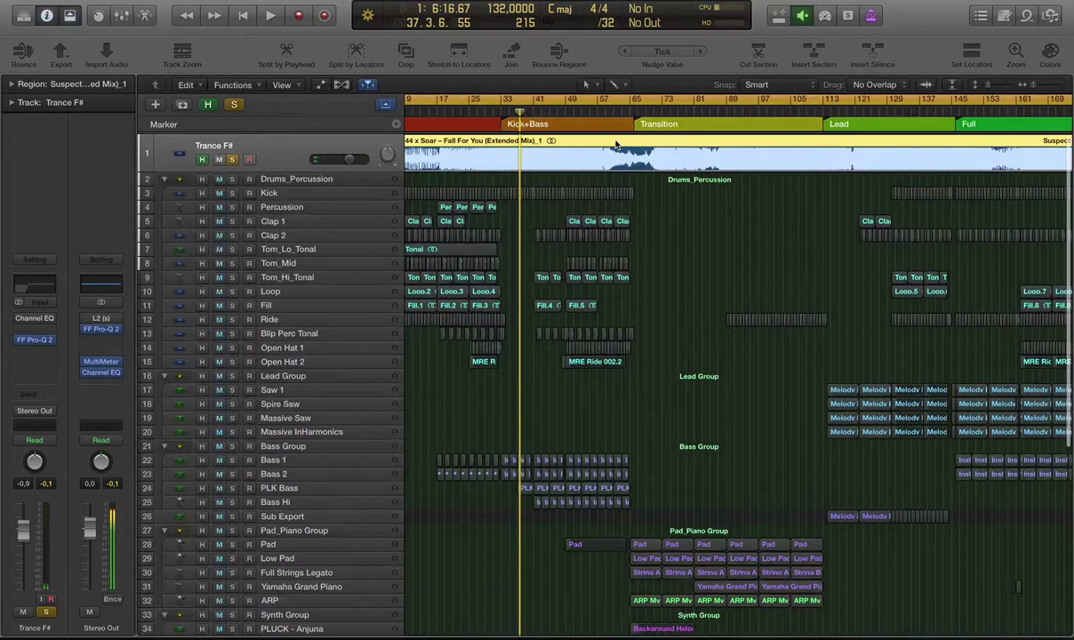
pyautogui.press('super+Left')
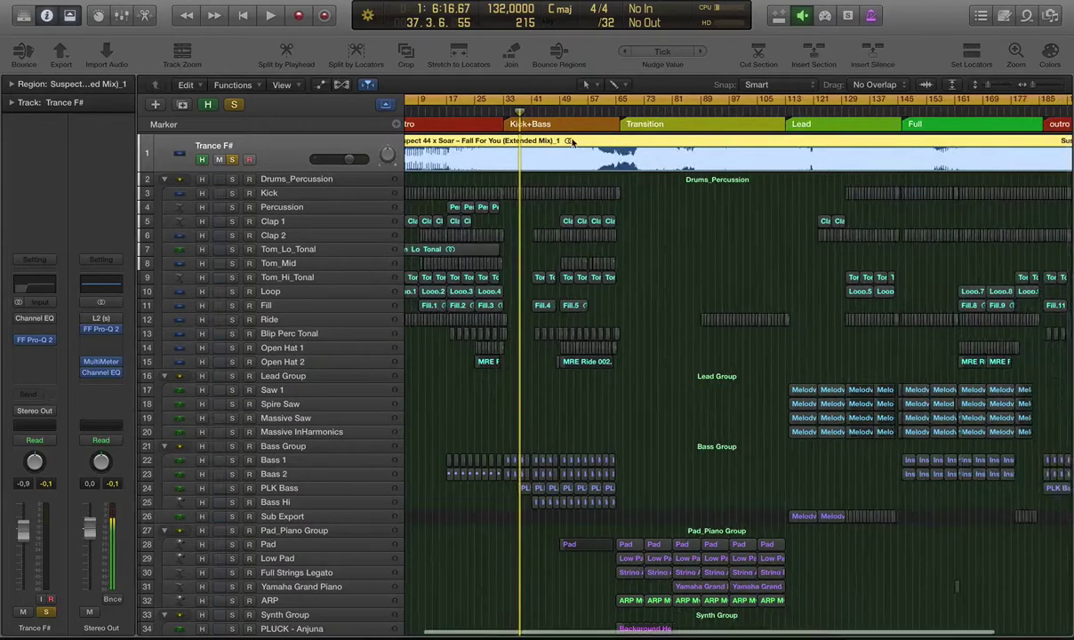
pyautogui.press('super+Right')
pyautogui.press('super+Right')
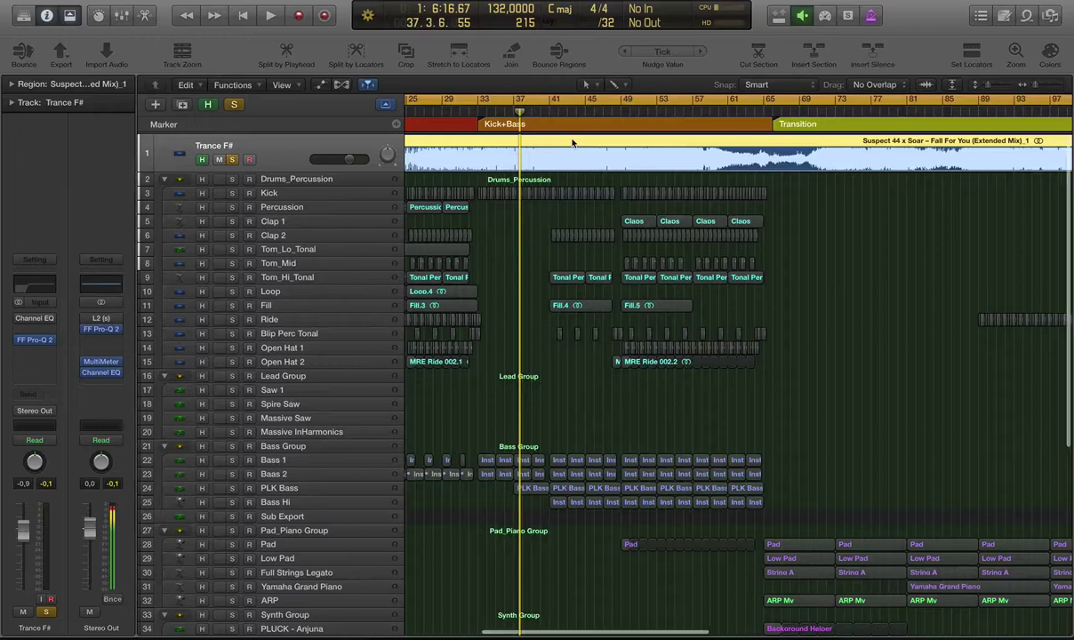
pyautogui.press('super+Right')
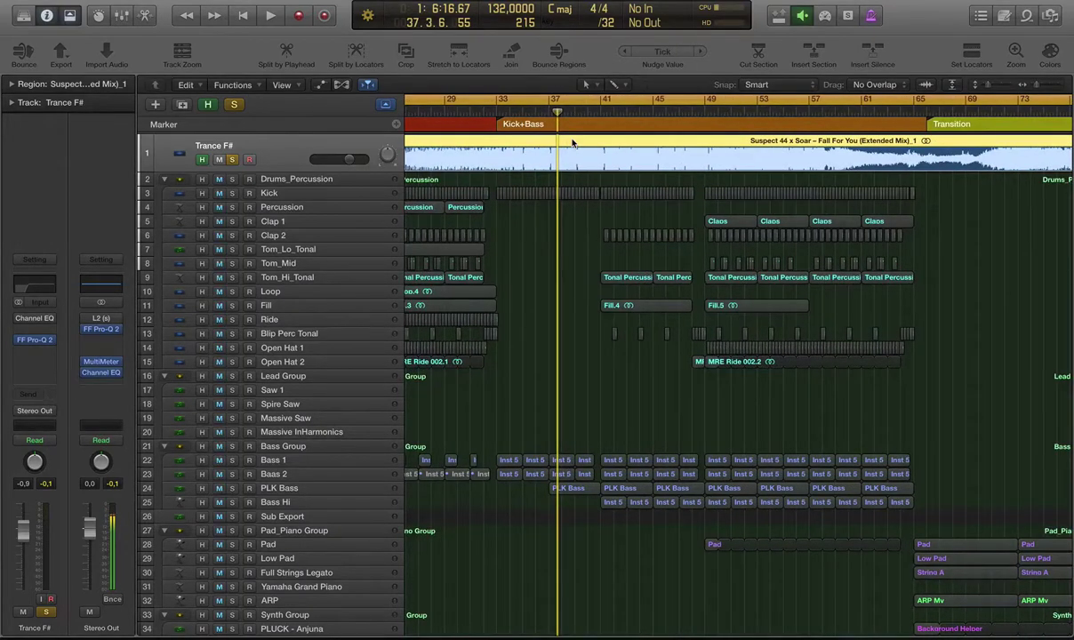
pyautogui.moveTo(465, 104); pyautogui.dragTo(501, 104)
pyautogui.press('space')
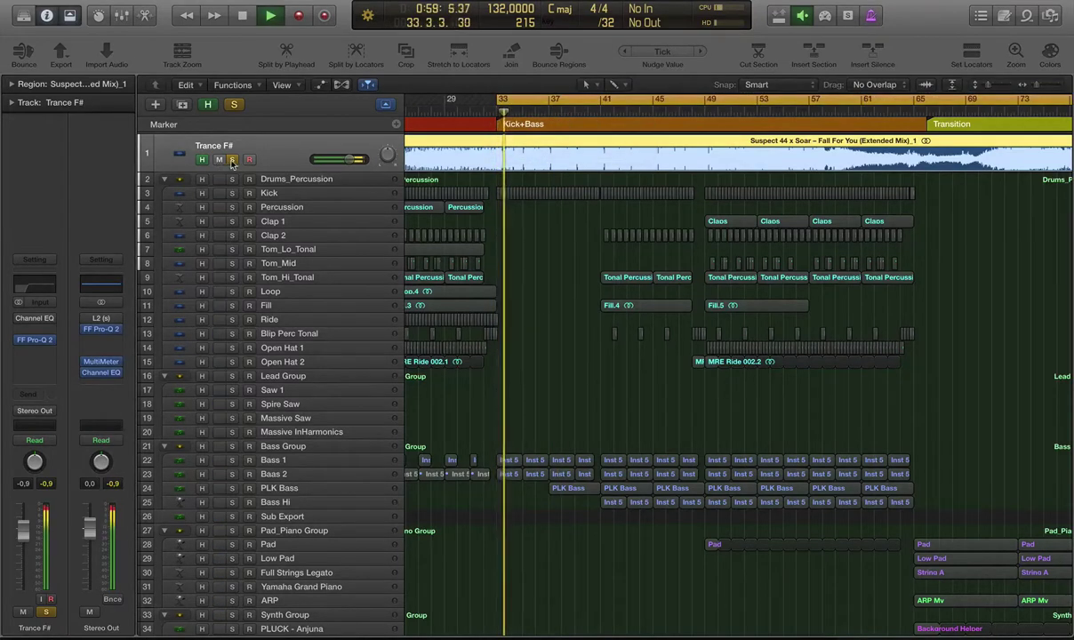
# Step: Mute and unsolo Trance F# to hear the own mix, and extend the cycle start back to about bar 31
pyautogui.click(219, 160)
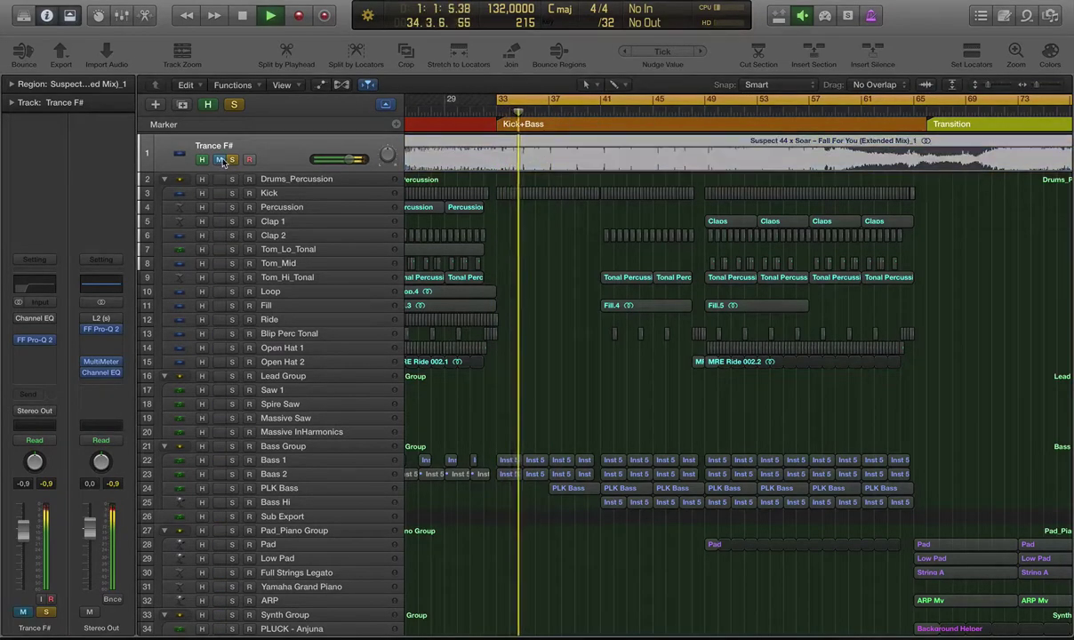
pyautogui.click(231, 160)
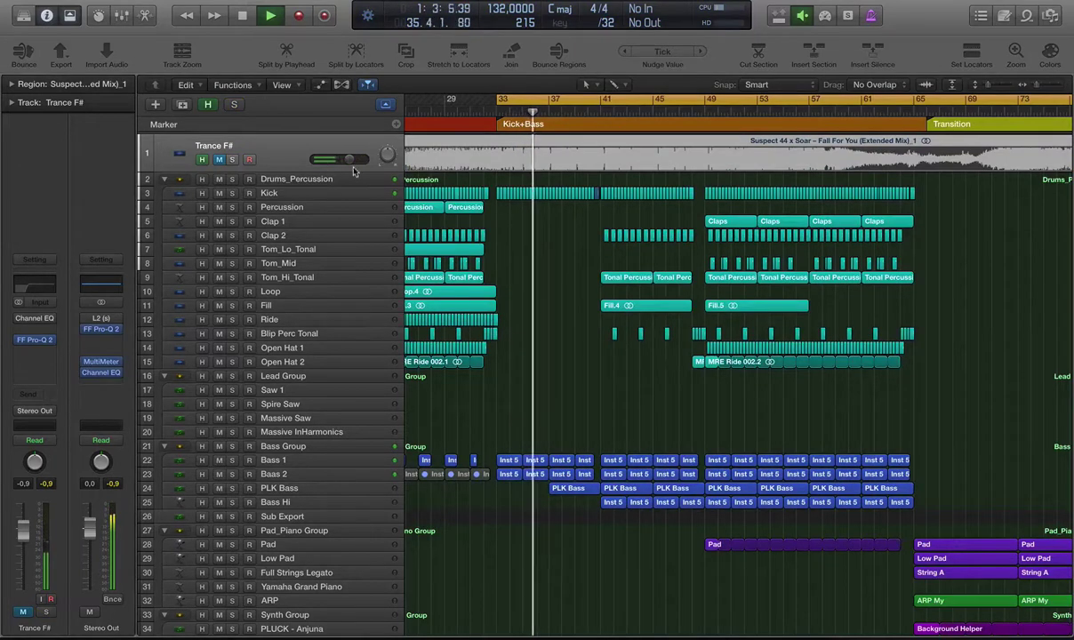
pyautogui.moveTo(499, 104); pyautogui.dragTo(470, 104)
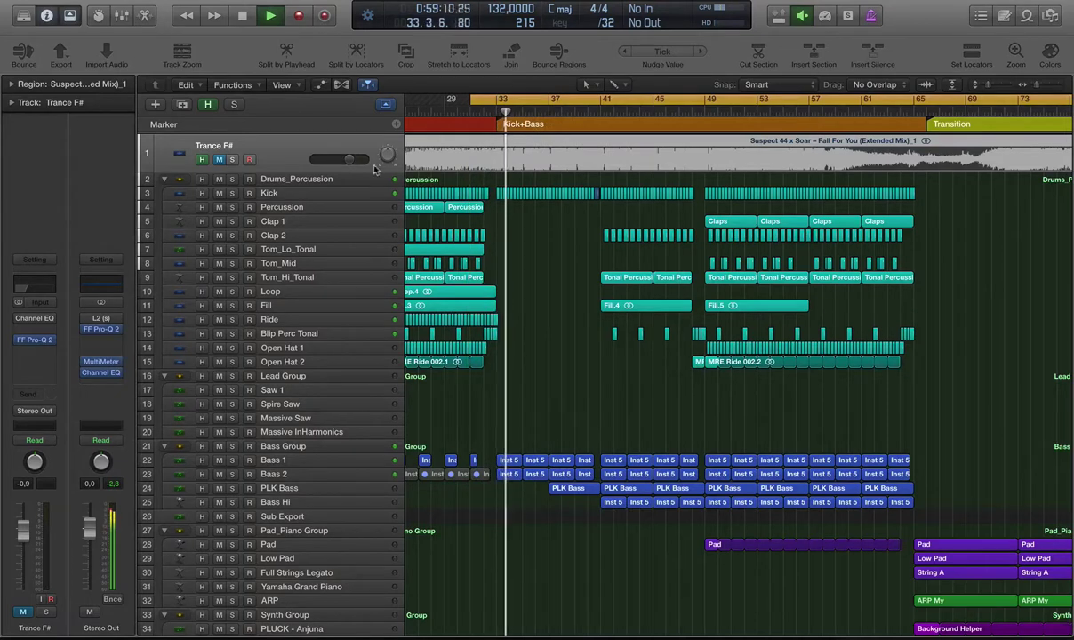
# Step: Compare during playback by soloing Trance F#, and return to the mix by muting and unsoloing it
pyautogui.click(231, 159)
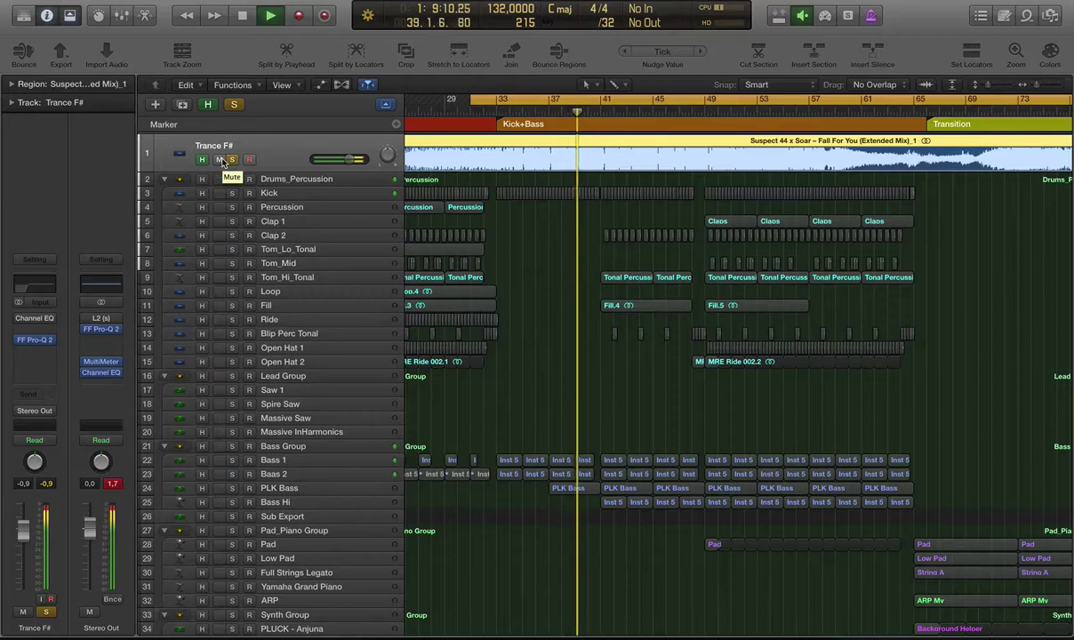
pyautogui.click(220, 160)
pyautogui.click(233, 160)
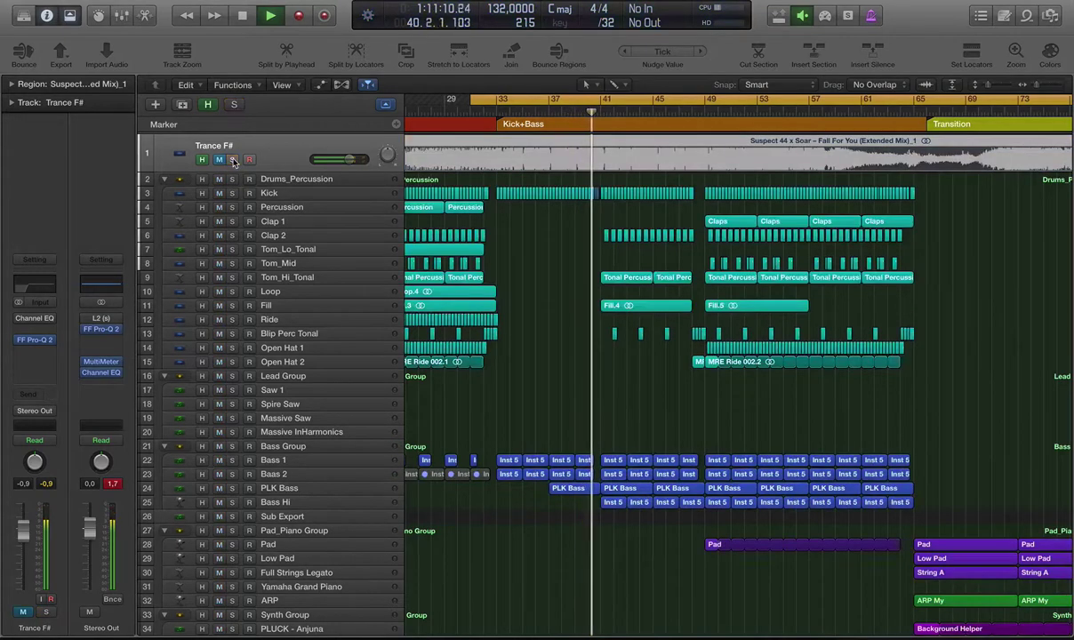
# Step: Select the Bass Group track during playback and examine its volume fader level
pyautogui.scroll(-2, 430, 203)
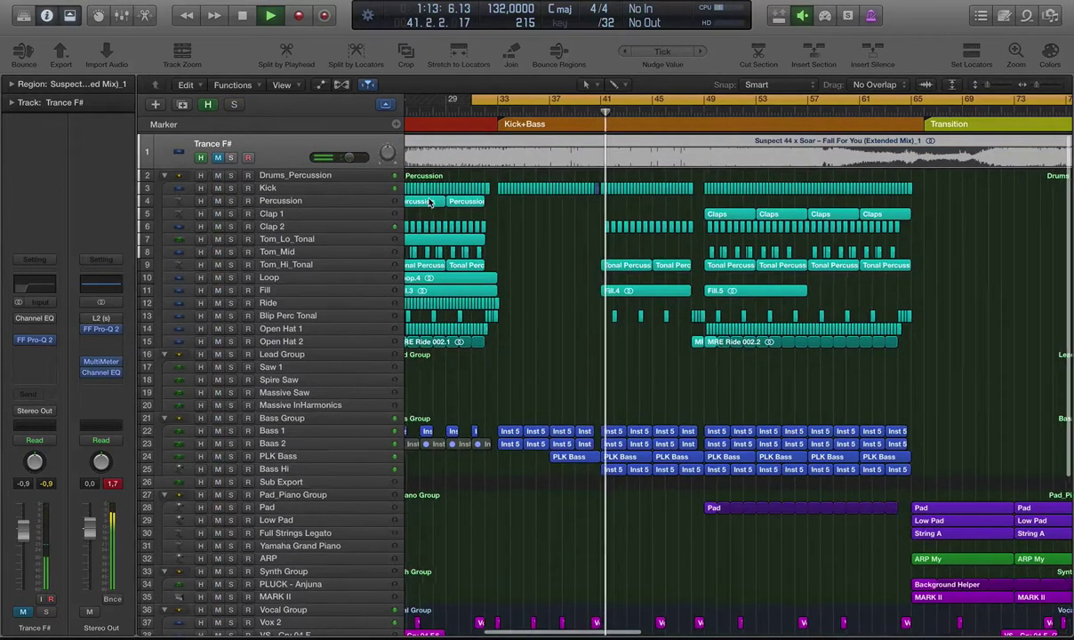
pyautogui.press('super+Down')
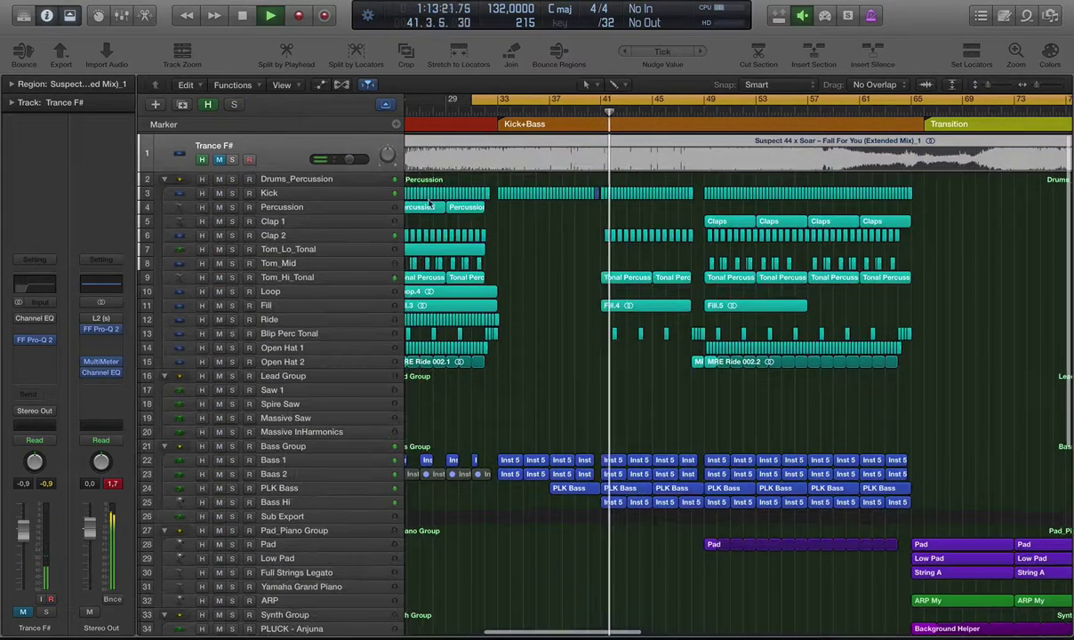
pyautogui.click(290, 449)
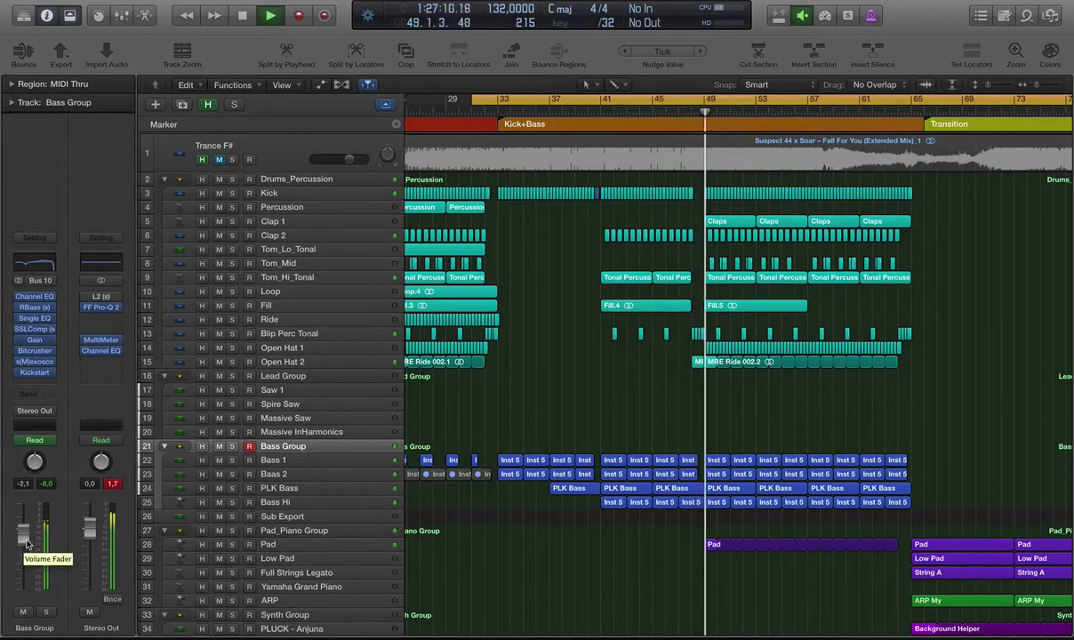
pyautogui.scroll(-3, 712, 284)
# Step: Solo Trance F# to hear the reference again, stop playback and fit the whole arrangement in view
pyautogui.click(233, 159)
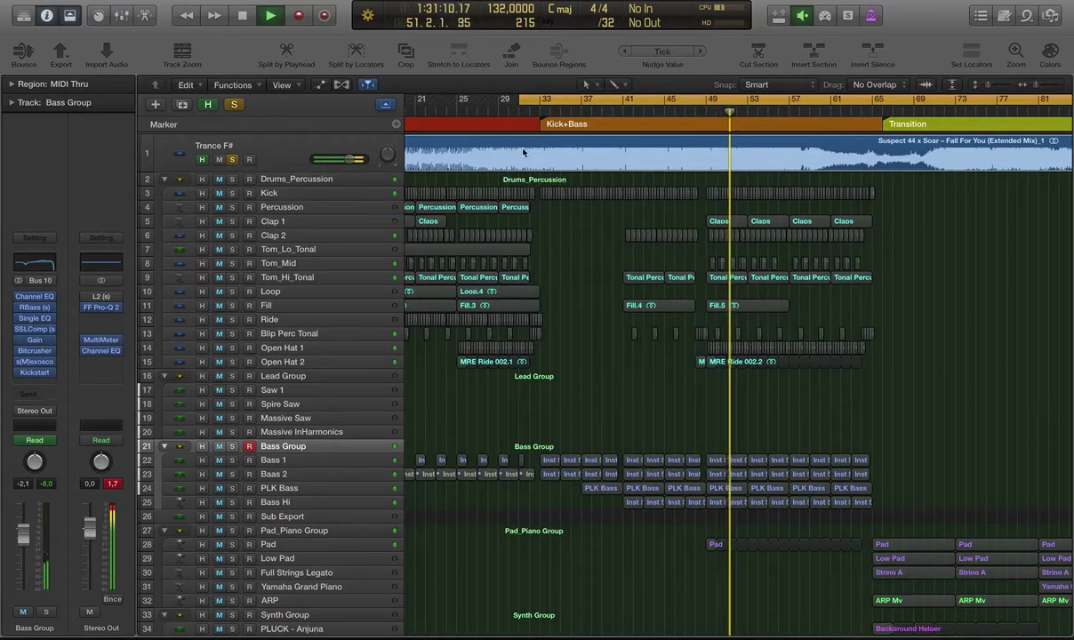
pyautogui.press('space')
pyautogui.press('z')
pyautogui.scroll(-5, 658, 202)
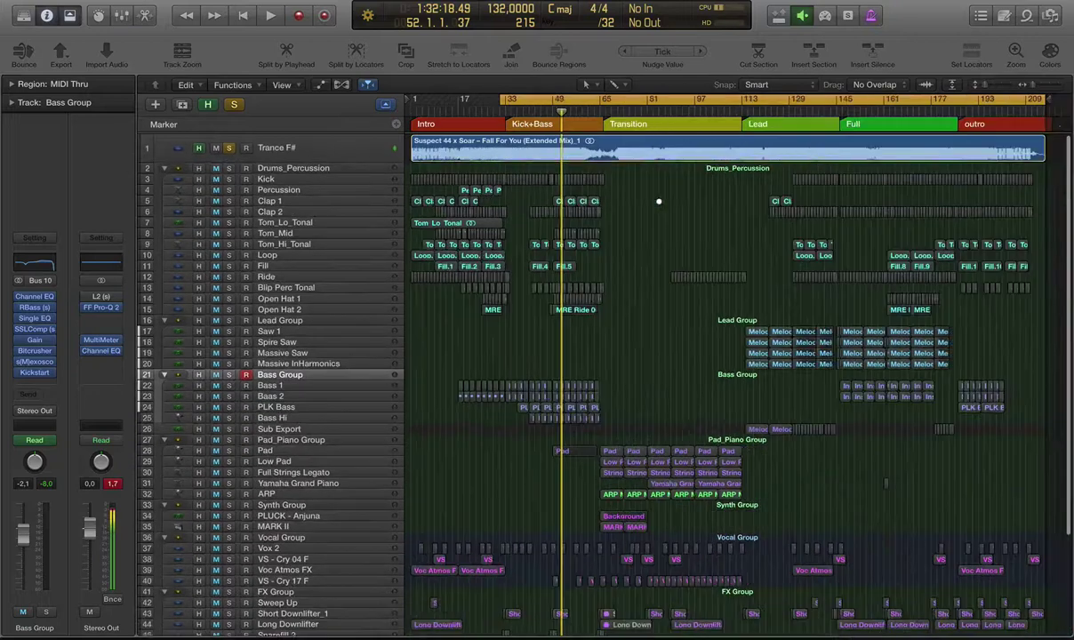
pyautogui.scroll(-4, 659, 202)
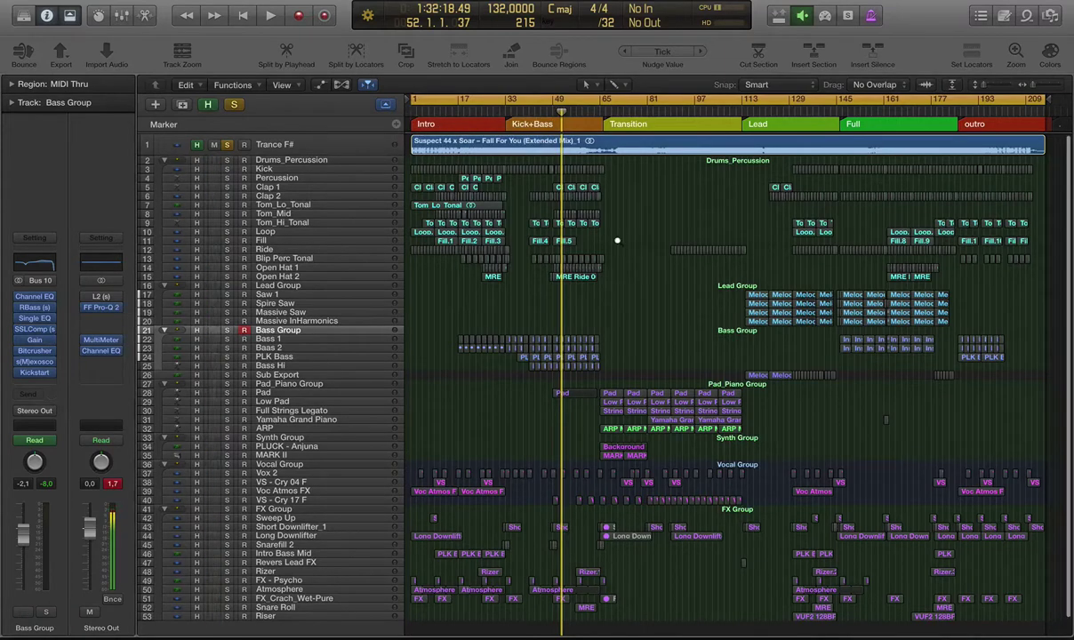
# Step: Set the Trance F# track's output to No Output and unsolo it
pyautogui.click(290, 146)
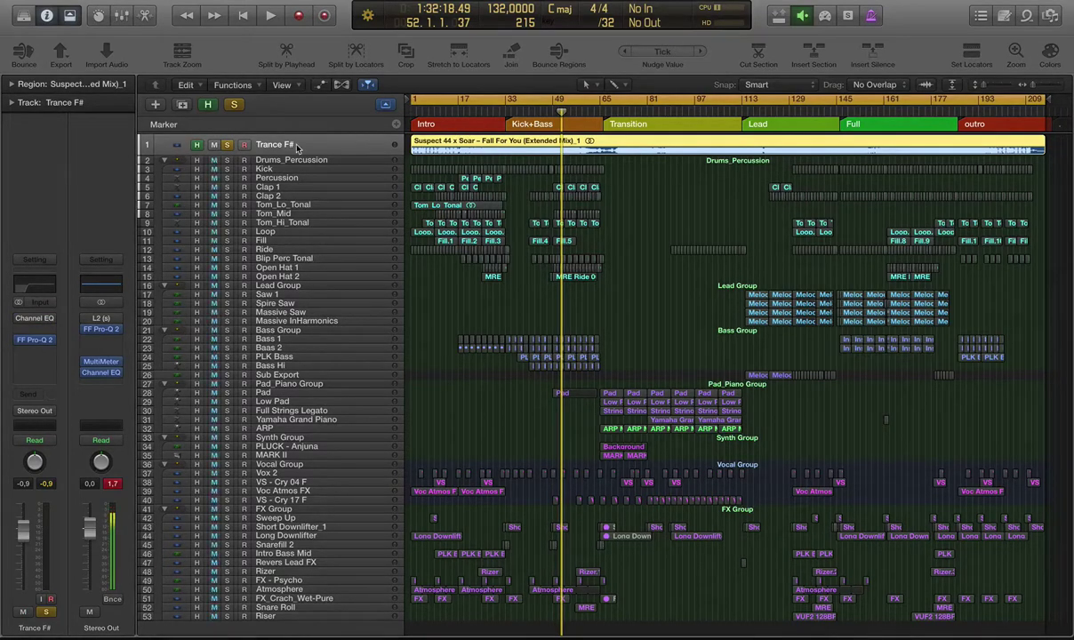
pyautogui.moveTo(52, 342)
pyautogui.press('super+Down')
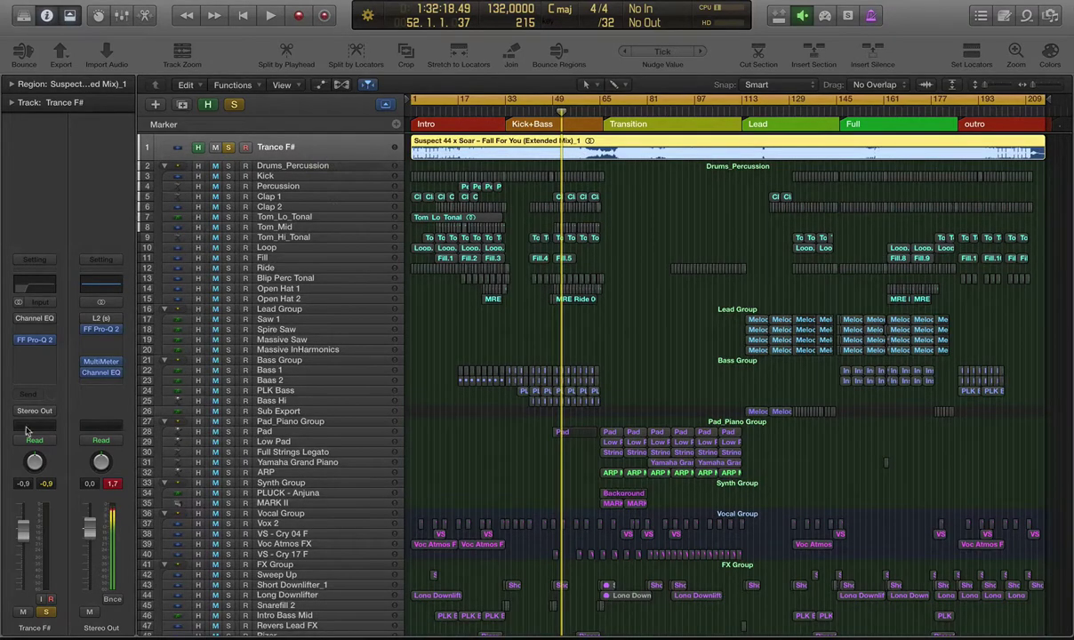
pyautogui.click(43, 412)
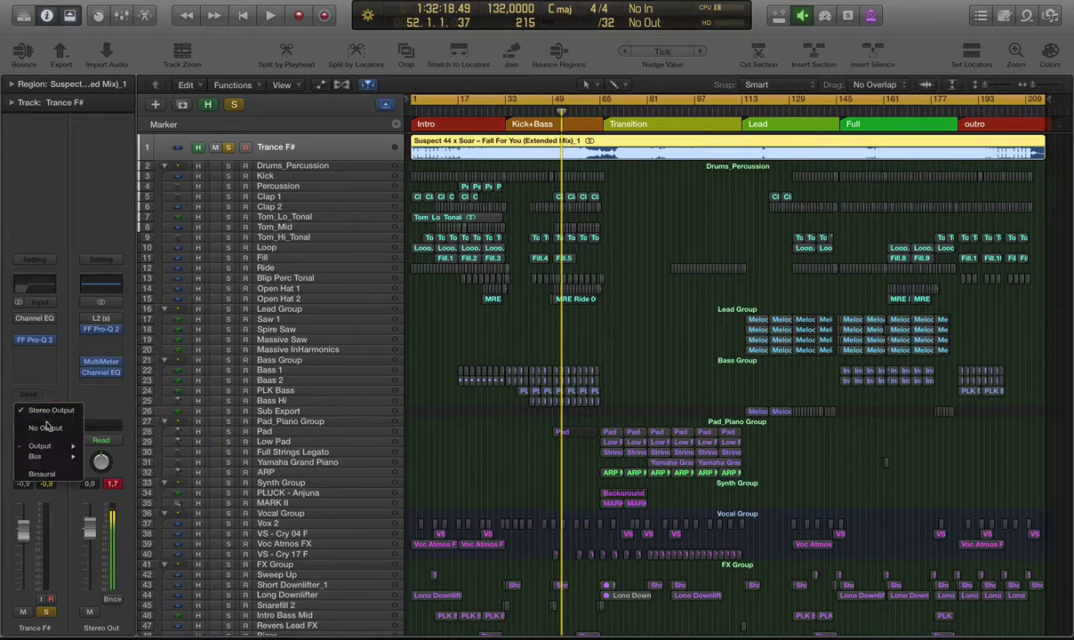
pyautogui.click(51, 429)
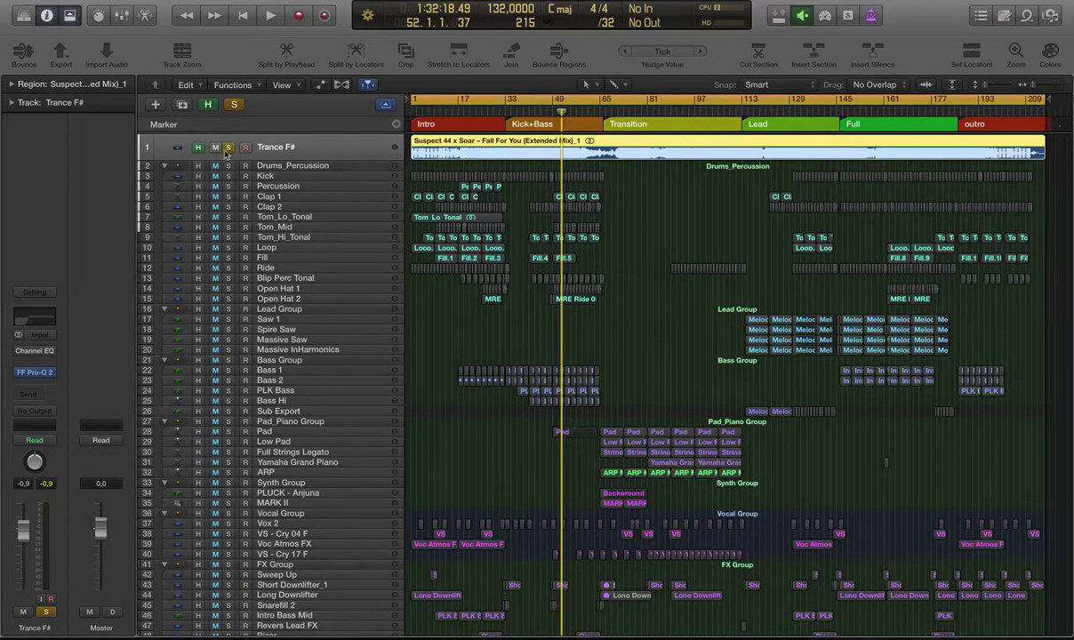
pyautogui.click(227, 147)
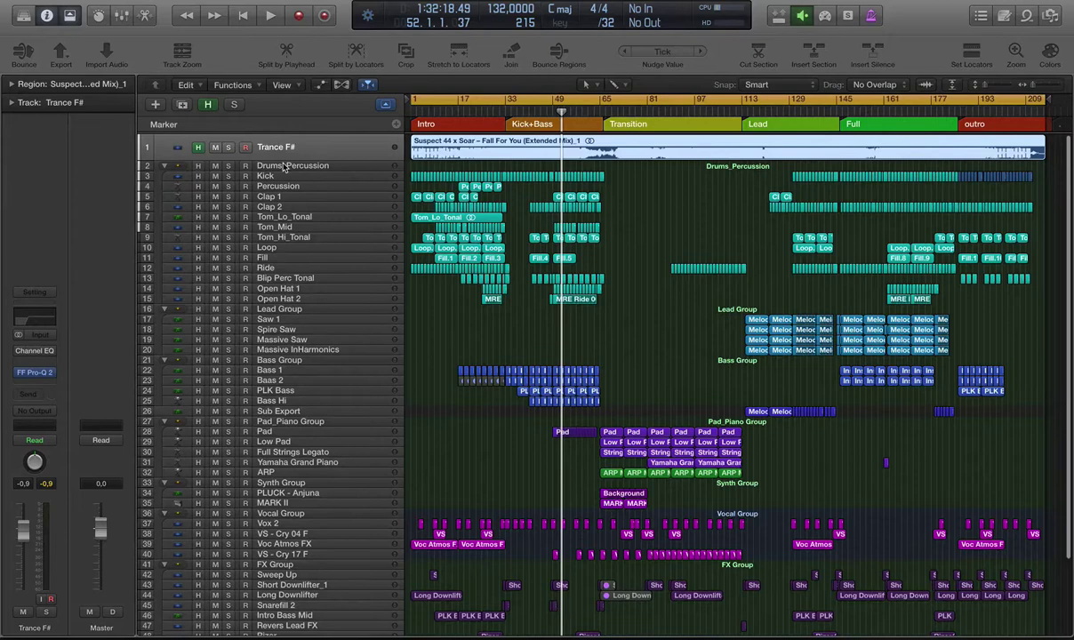
# Step: Open the mixer, enlarge it to nearly full height and bring the bus and Stereo Out channels into view
pyautogui.click(121, 16)
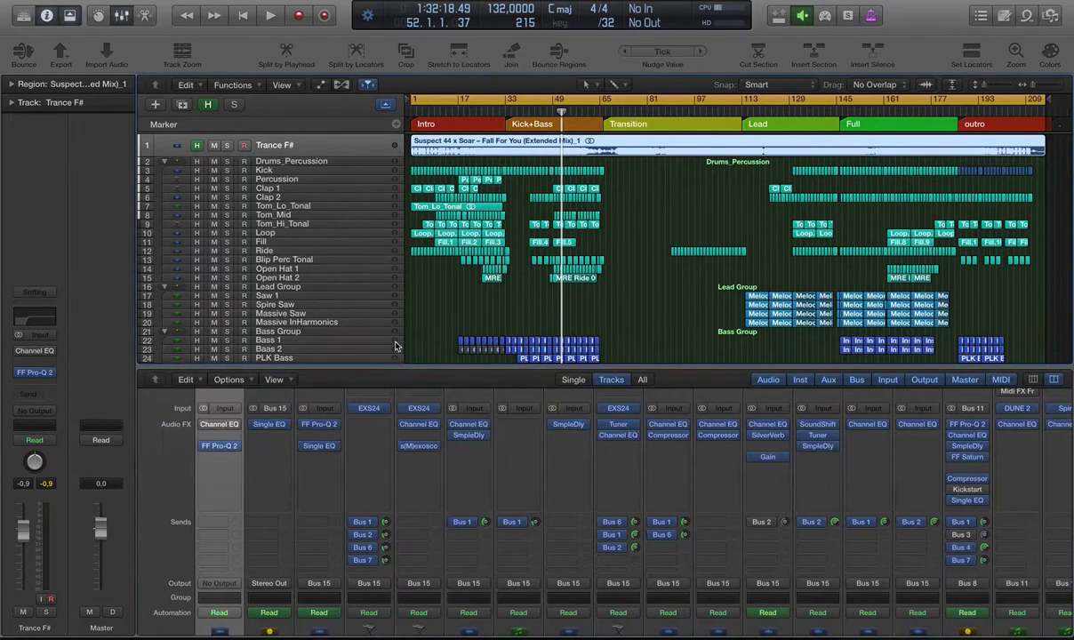
pyautogui.moveTo(400, 367); pyautogui.dragTo(399, 131)
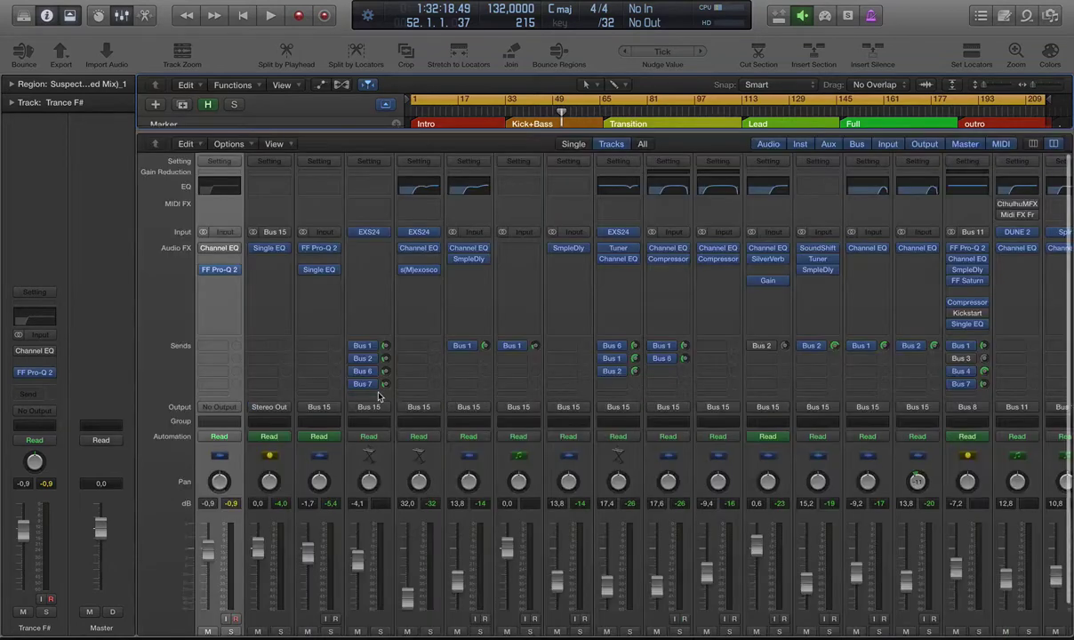
pyautogui.hscroll(5, 379, 397)
pyautogui.hscroll(5, 734, 425)
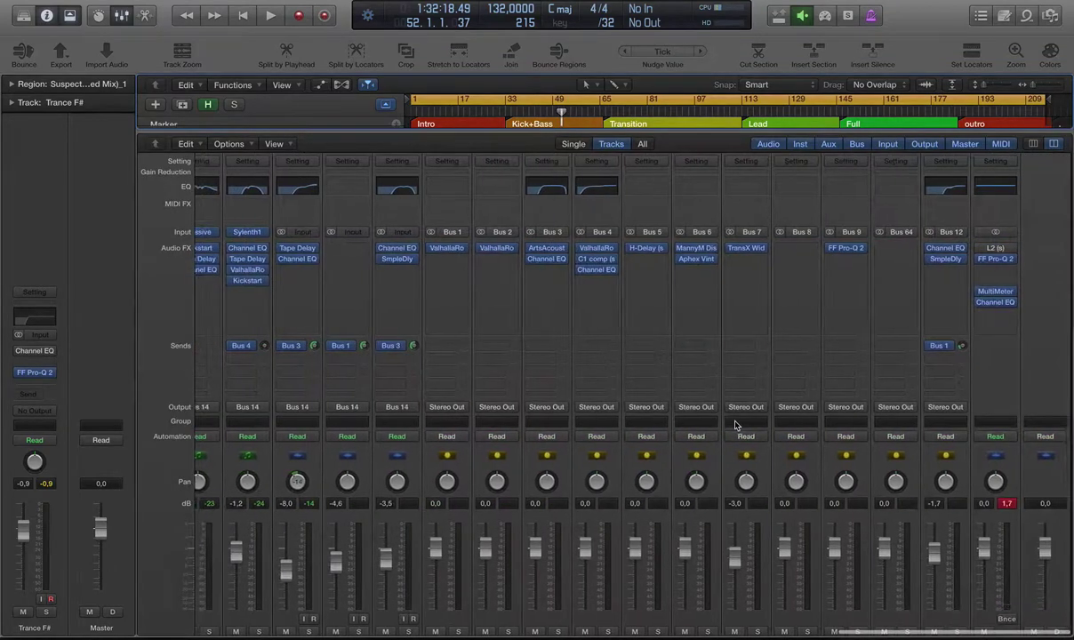
# Step: Select the Stereo Out channel and view the settings of its L2 limiter
pyautogui.scroll(-3, 734, 425)
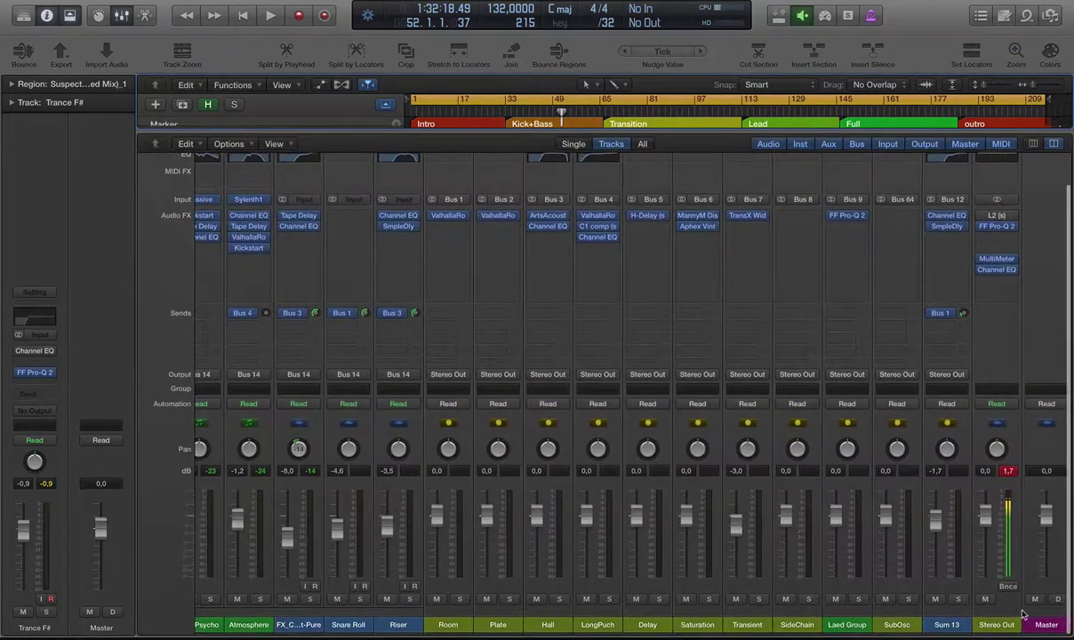
pyautogui.click(1003, 621)
pyautogui.scroll(3, 1007, 602)
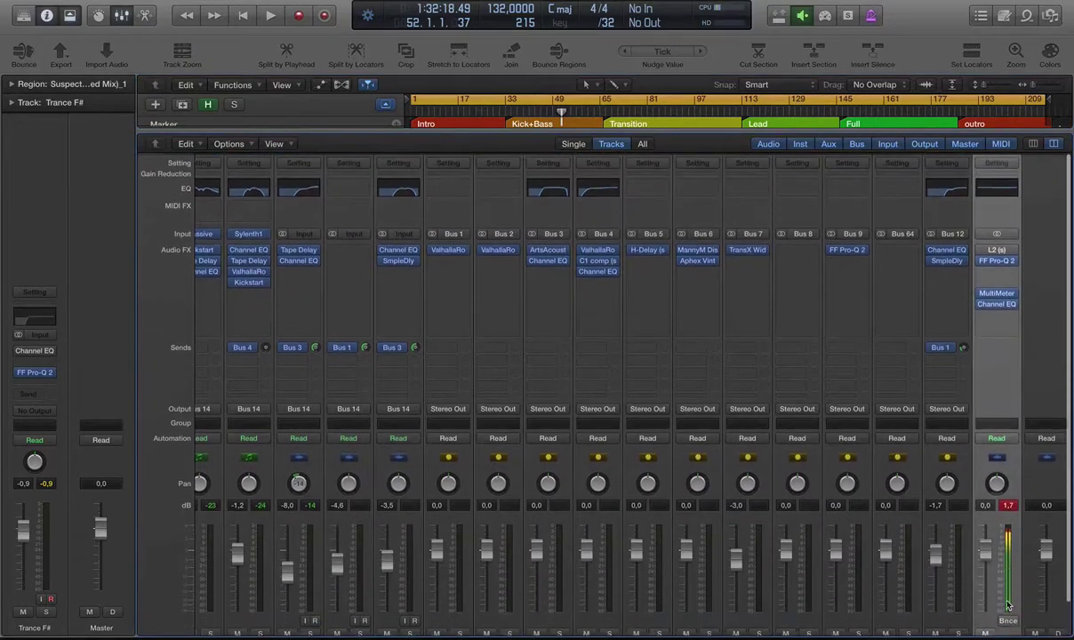
pyautogui.click(1000, 249)
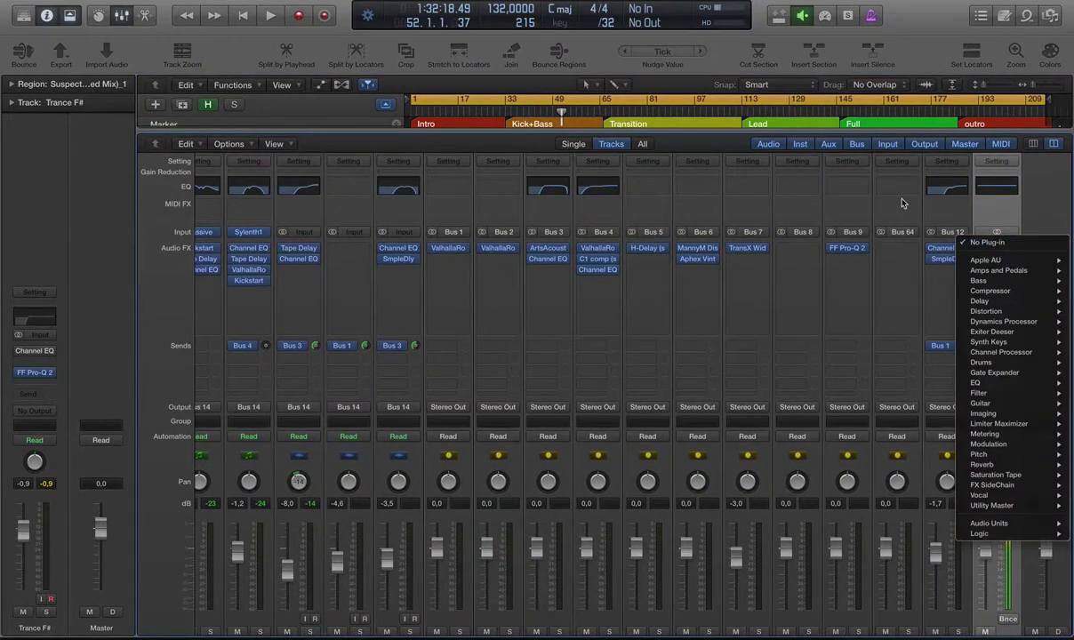
pyautogui.click(994, 211)
pyautogui.click(997, 249)
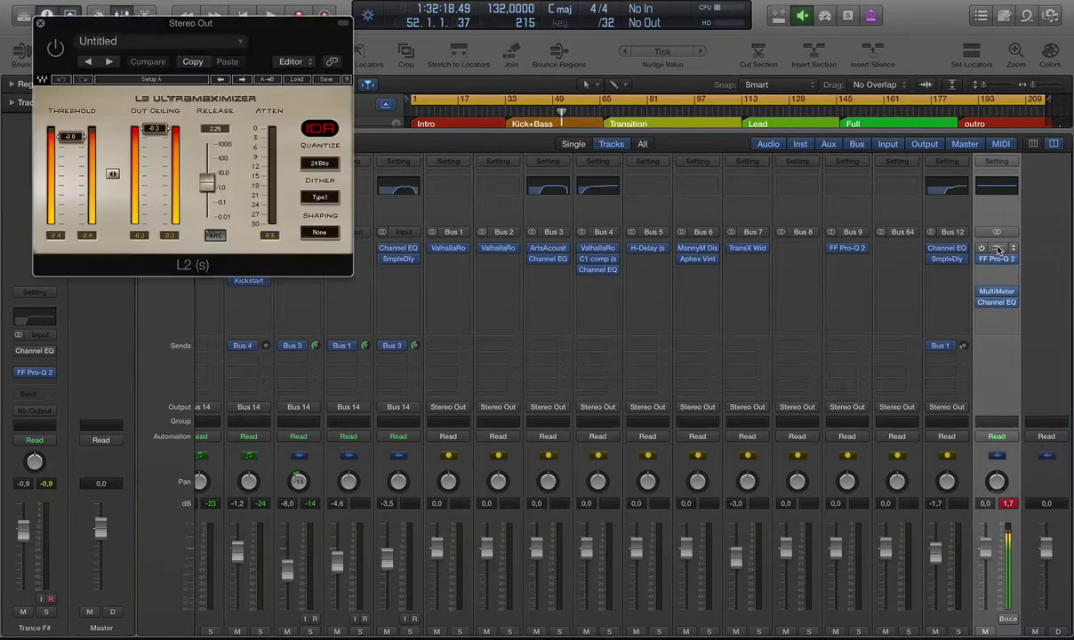
pyautogui.click(42, 22)
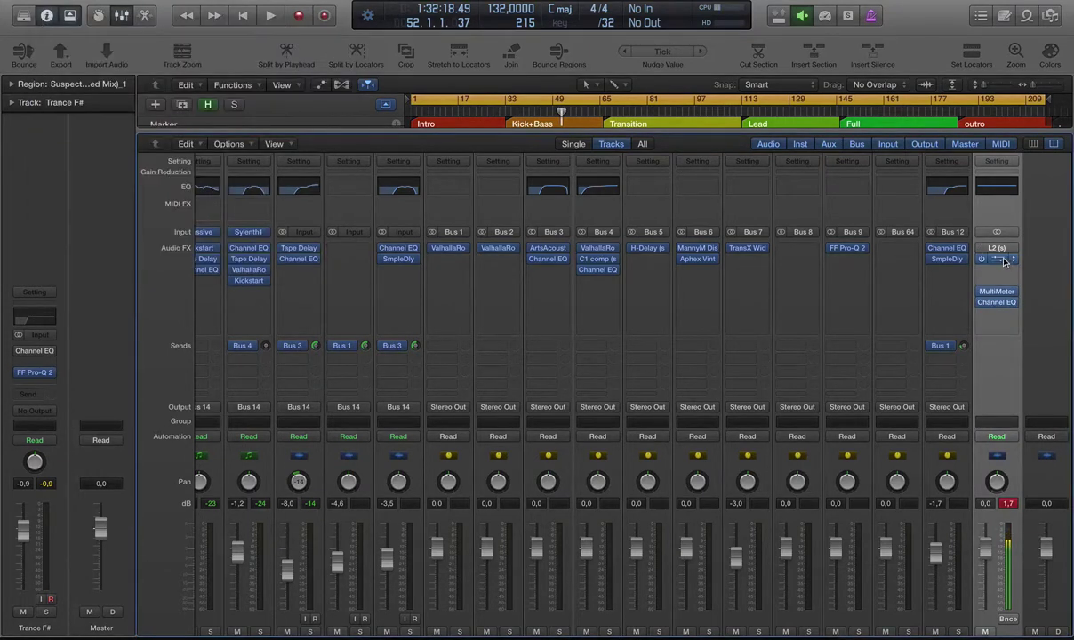
# Step: Remove the MultiMeter and Channel EQ plug-ins from the Stereo Out channel
pyautogui.click(998, 292)
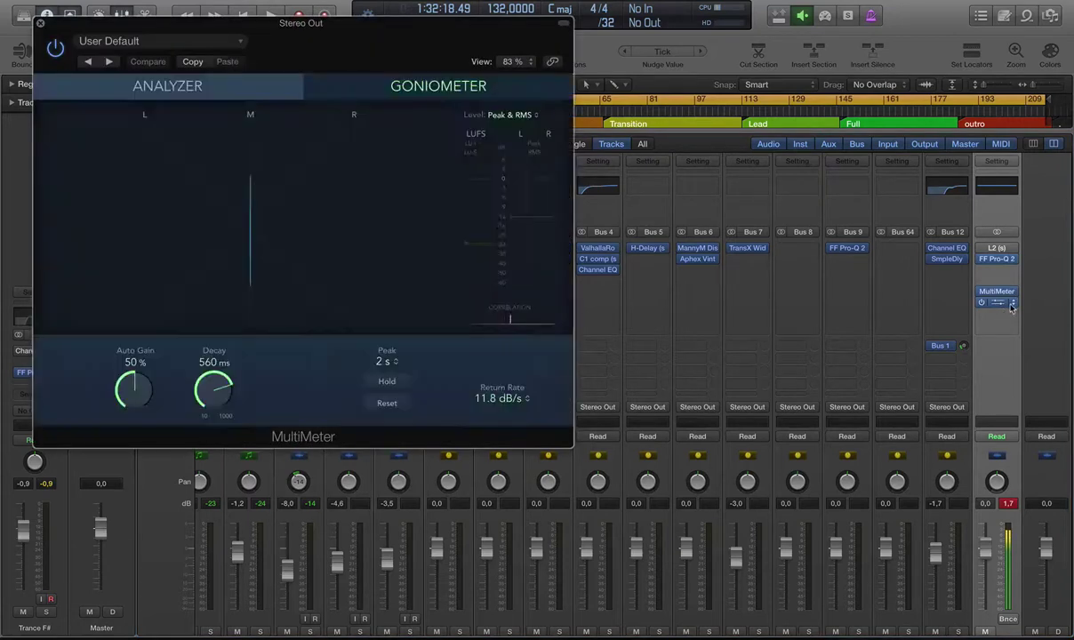
pyautogui.click(1013, 303)
pyautogui.click(950, 324)
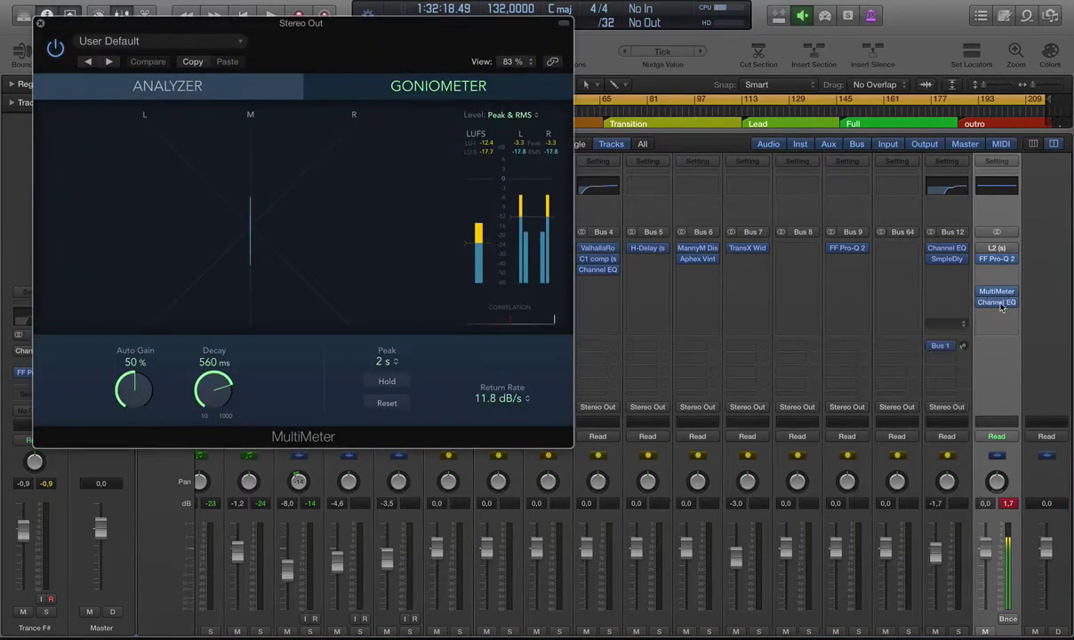
pyautogui.click(1012, 297)
pyautogui.click(943, 312)
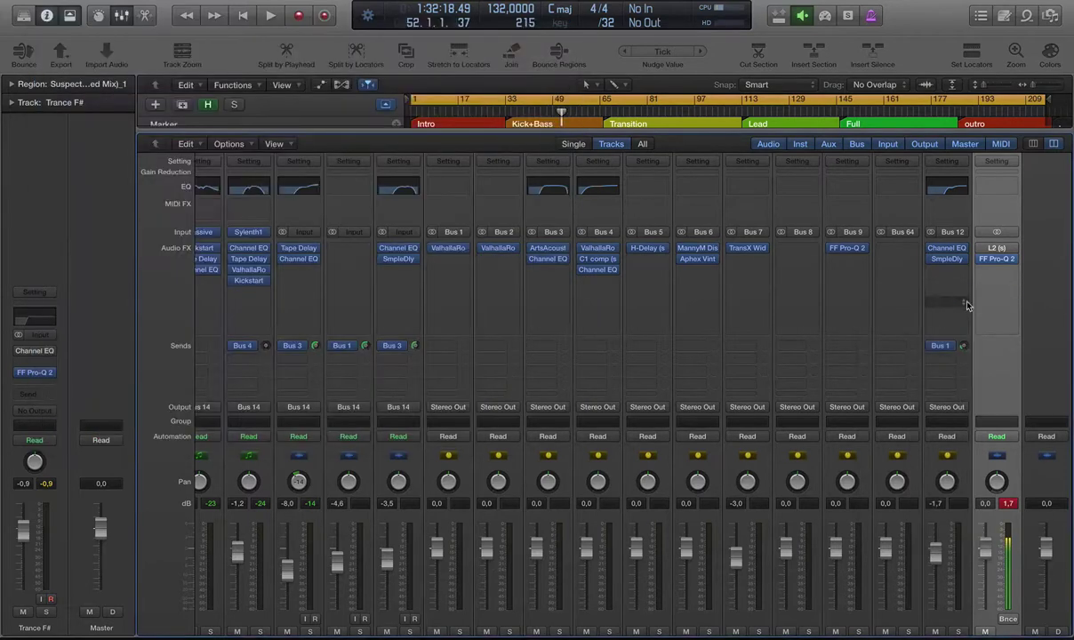
# Step: Open FF Pro-Q 2 on the Stereo Out channel and hide the mixer to show the tracks behind it
pyautogui.click(997, 259)
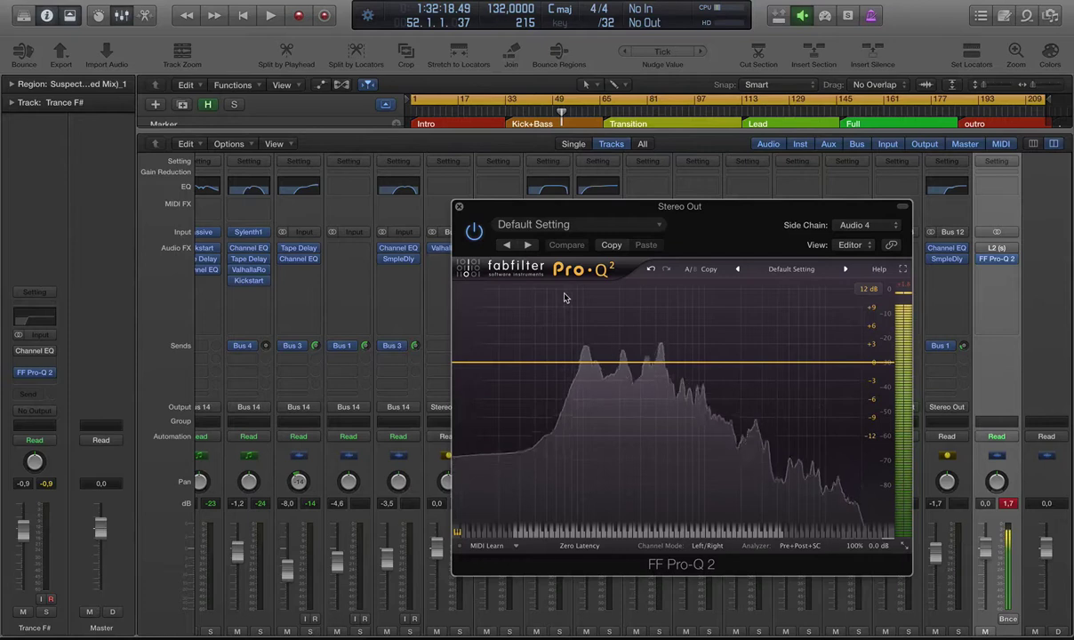
pyautogui.moveTo(625, 208); pyautogui.dragTo(628, 143)
pyautogui.moveTo(509, 142); pyautogui.dragTo(565, 242)
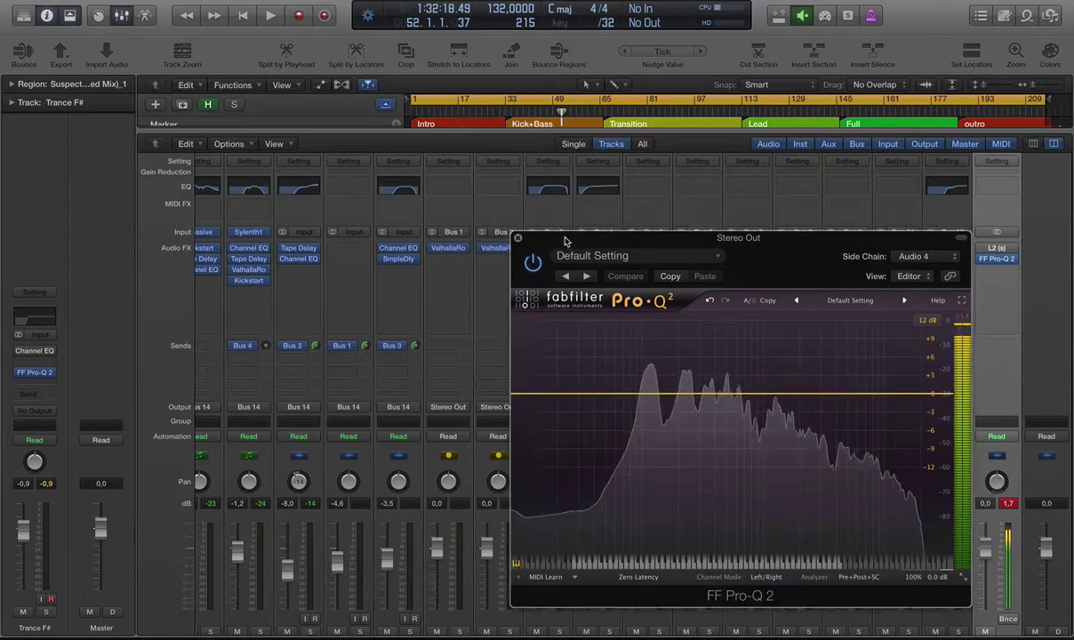
pyautogui.click(121, 16)
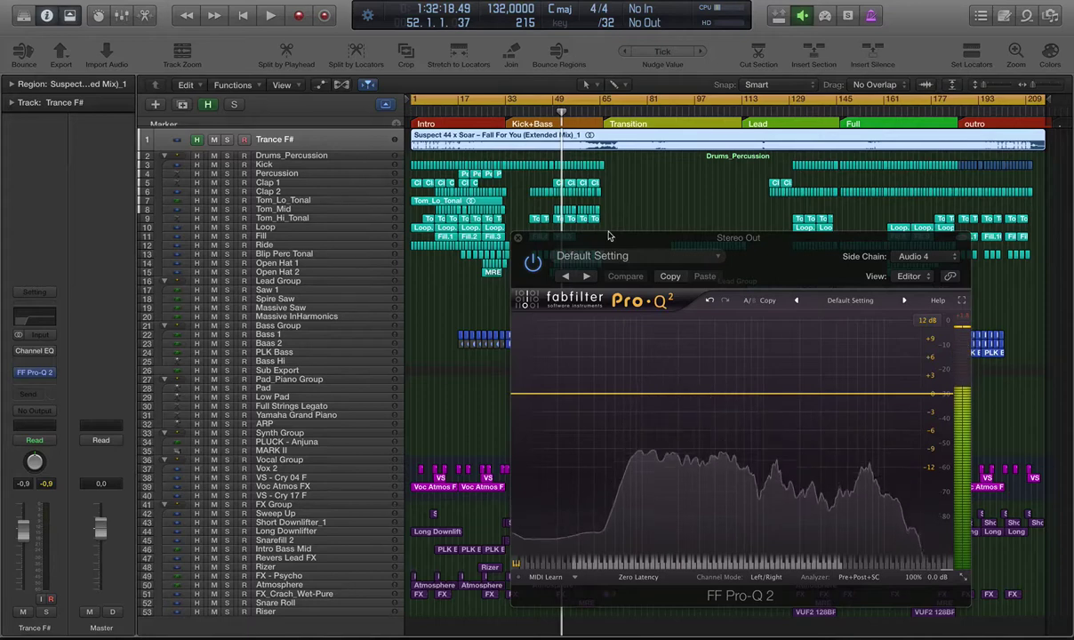
# Step: Open the MIDI Environment and arrange it beside the Pro-Q 2 window with the Stereo Out and CM25 channels in view
pyautogui.click(355, 1)
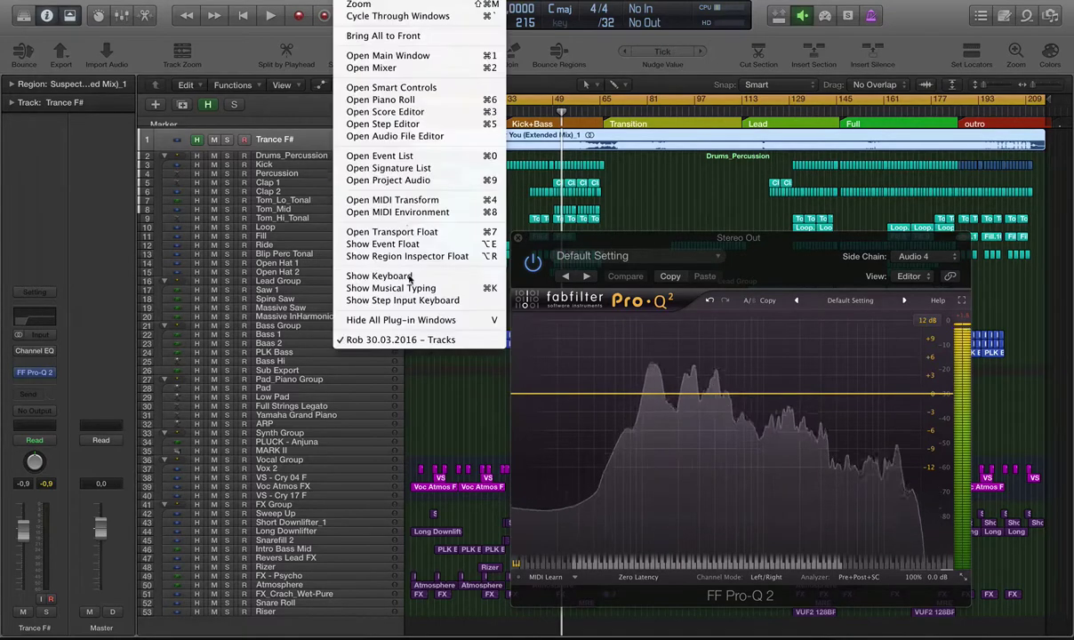
pyautogui.click(397, 212)
pyautogui.moveTo(459, 12); pyautogui.dragTo(444, 169)
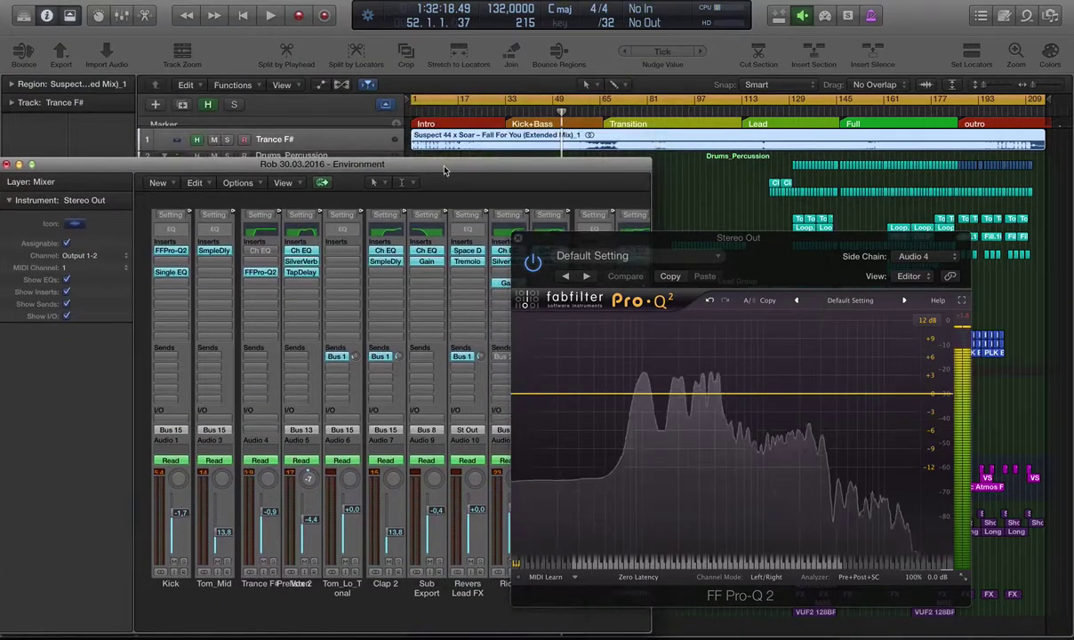
pyautogui.moveTo(622, 238); pyautogui.dragTo(723, 0)
pyautogui.moveTo(463, 167); pyautogui.dragTo(464, 167)
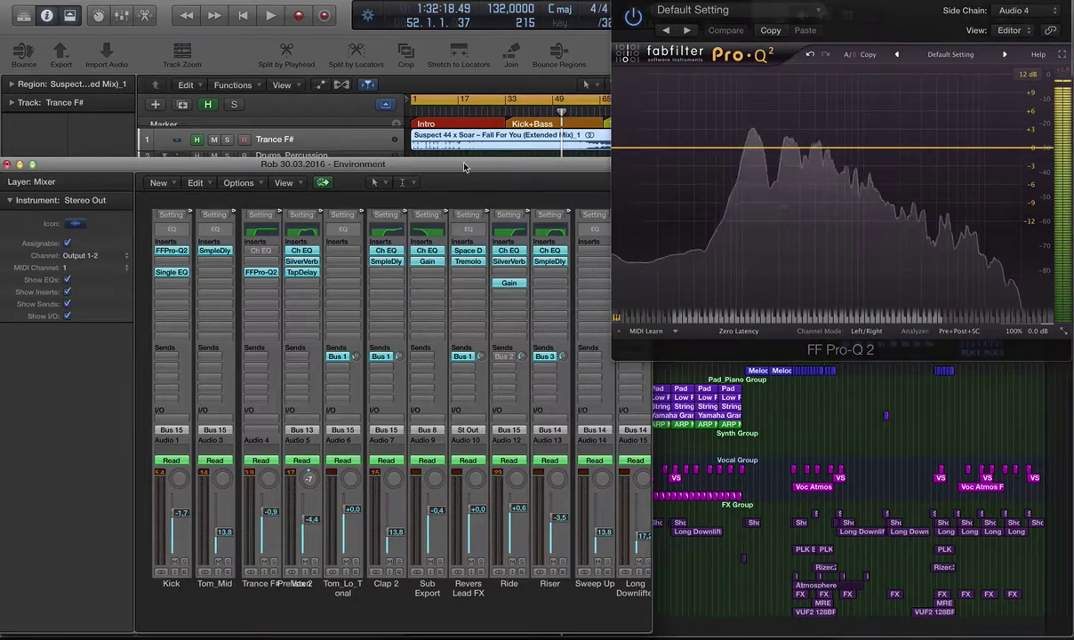
pyautogui.hscroll(15, 469, 569)
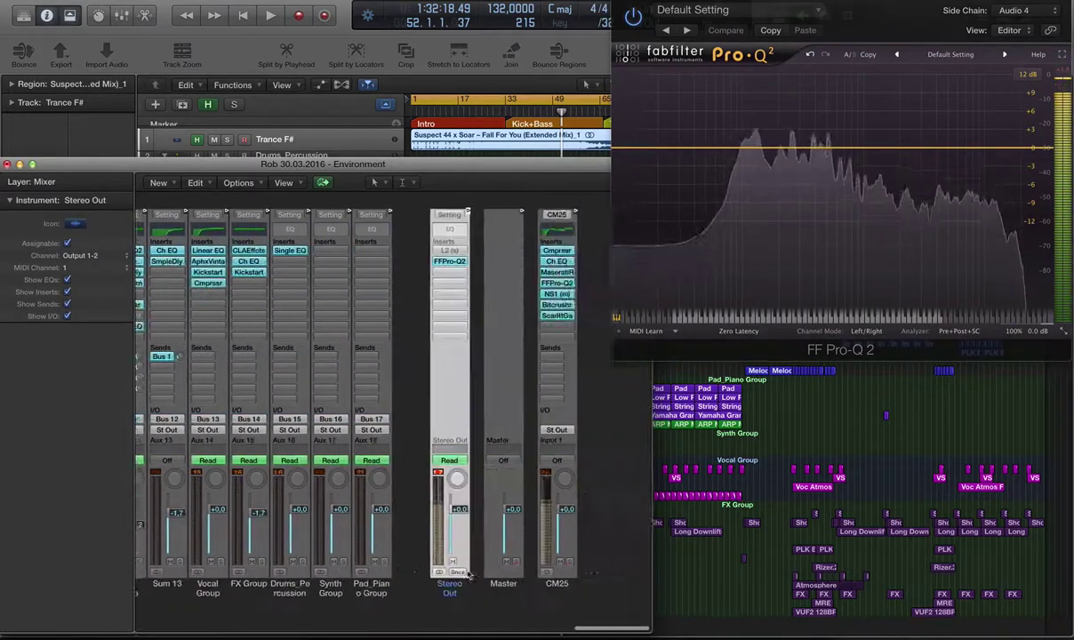
pyautogui.hscroll(-3, 468, 573)
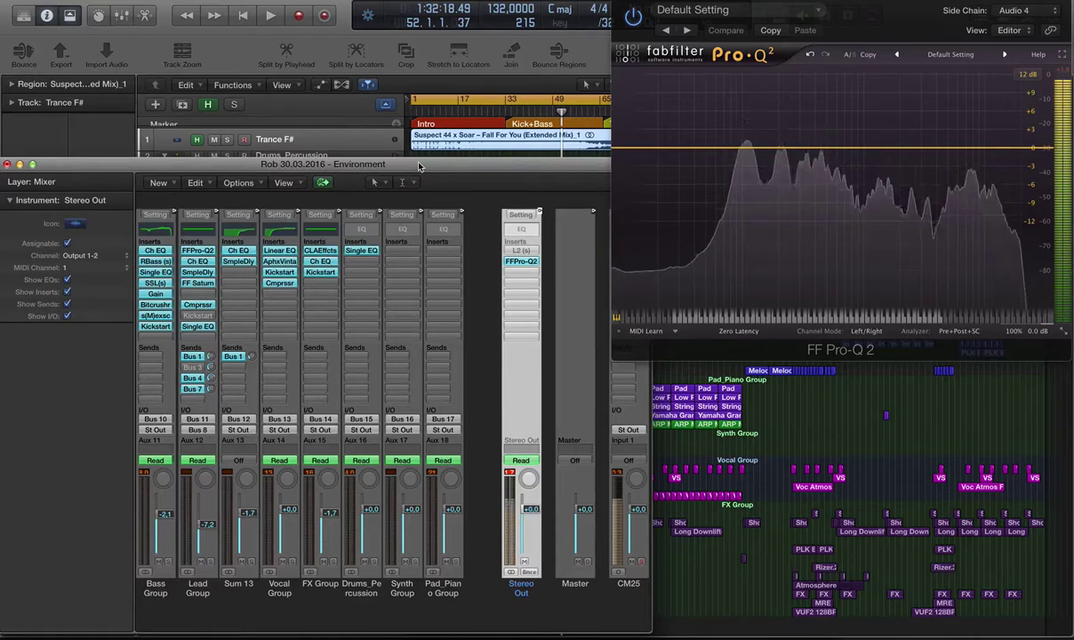
pyautogui.moveTo(816, 30)
pyautogui.mouseDown()
pyautogui.moveTo(540, 161)
pyautogui.moveTo(827, 29)
pyautogui.moveTo(858, 30)
pyautogui.moveTo(817, 29)
pyautogui.mouseUp()
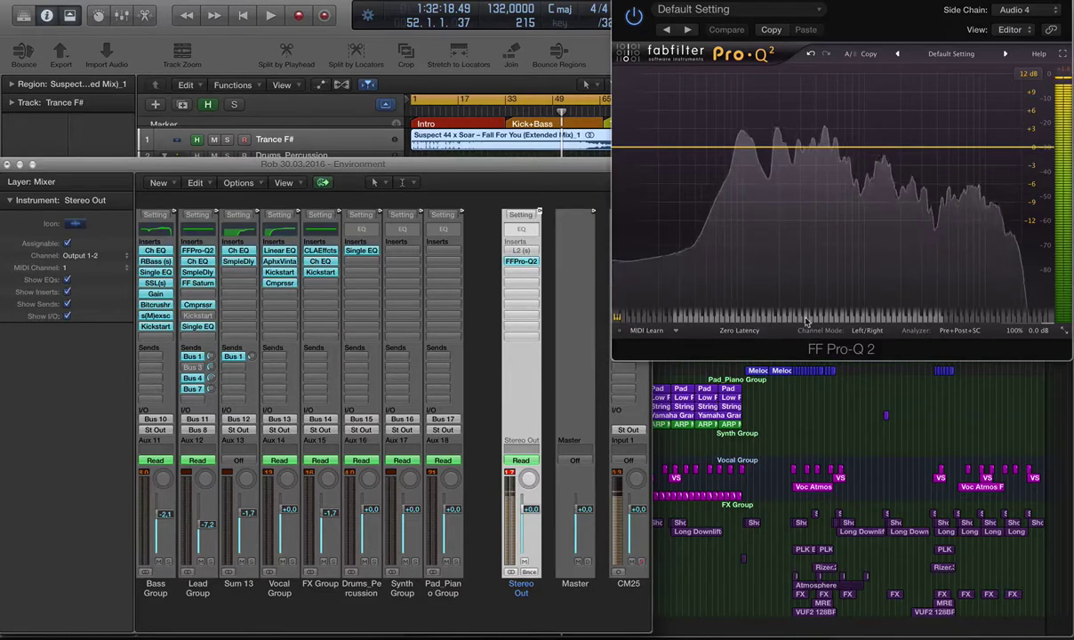
# Step: Set the Pro-Q 2 side chain source to Audio 4 - Trance F#
pyautogui.click(1029, 12)
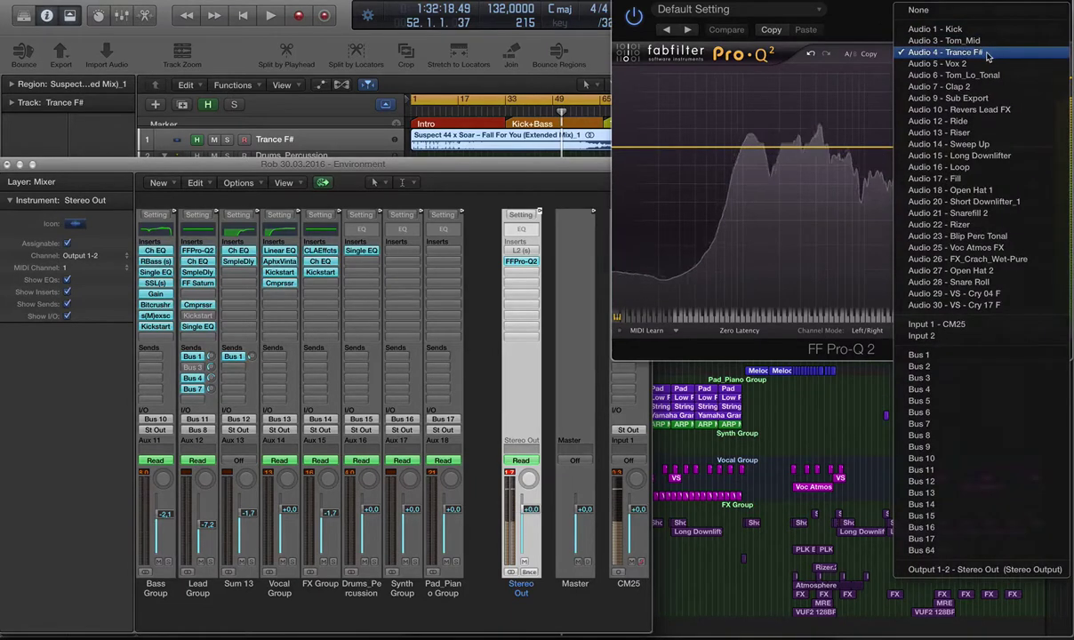
pyautogui.click(693, 15)
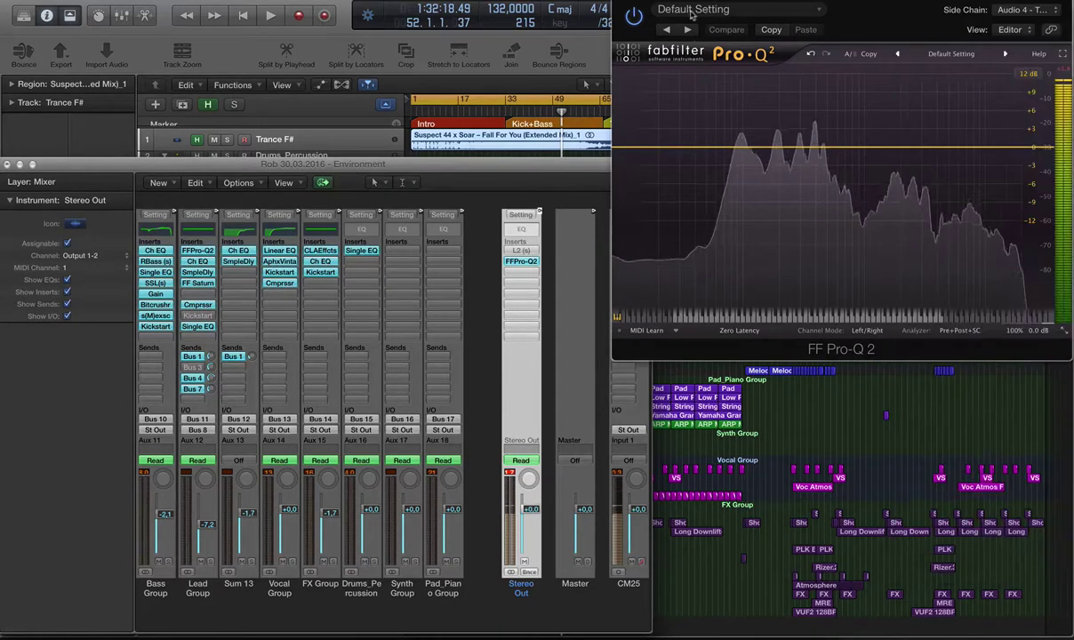
pyautogui.click(289, 155)
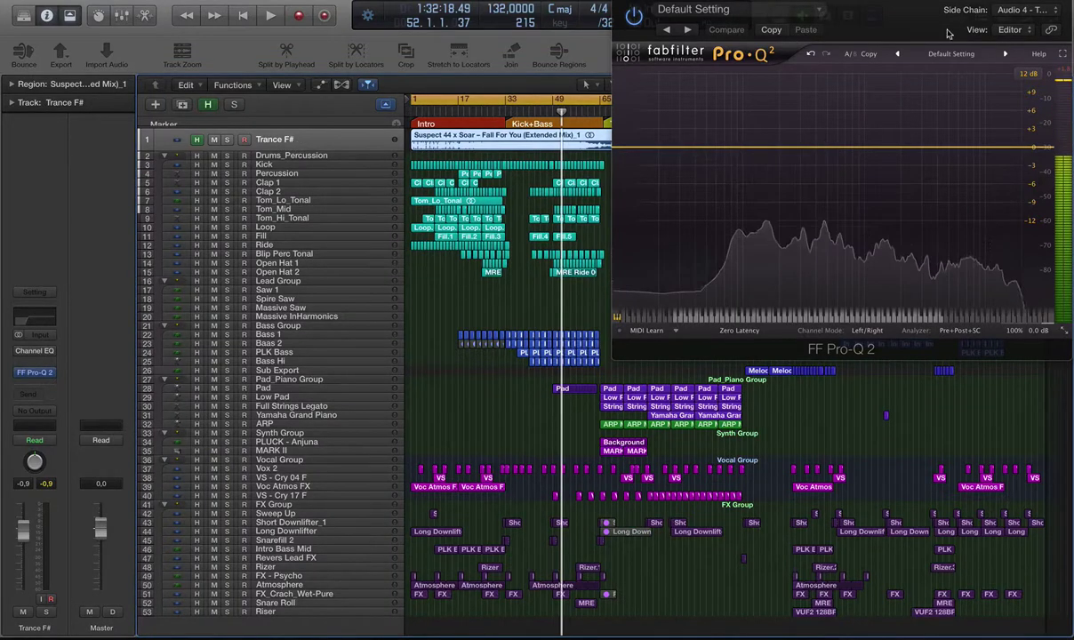
pyautogui.click(1022, 10)
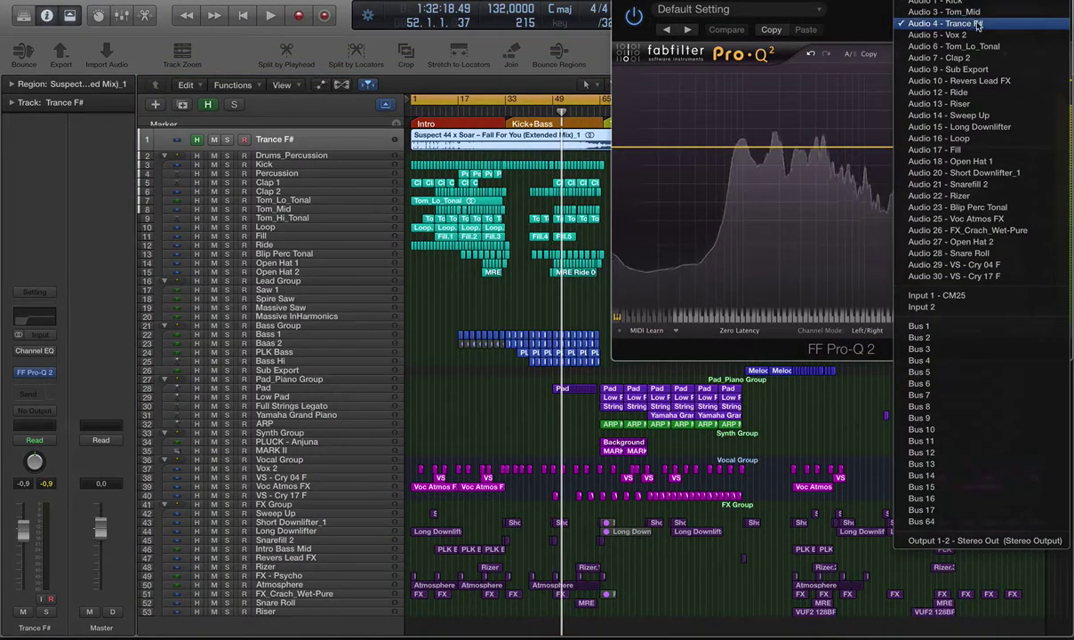
pyautogui.click(975, 25)
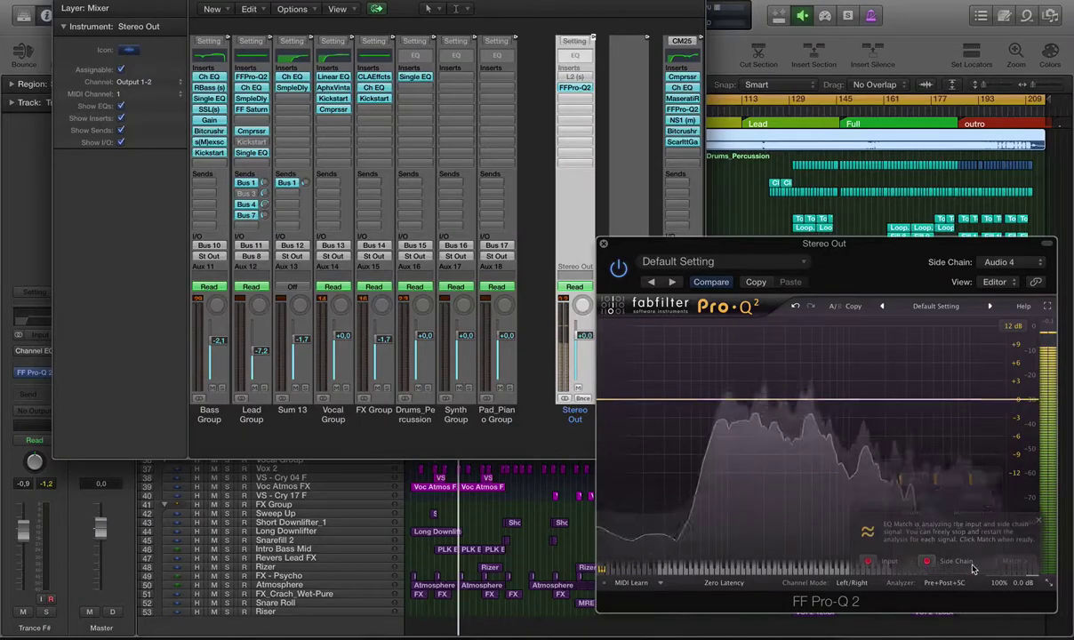
# Step: Mute the CM25 input channel, play the song for the EQ Match analysis of input and side chain, and compute the match curve
pyautogui.press('space')
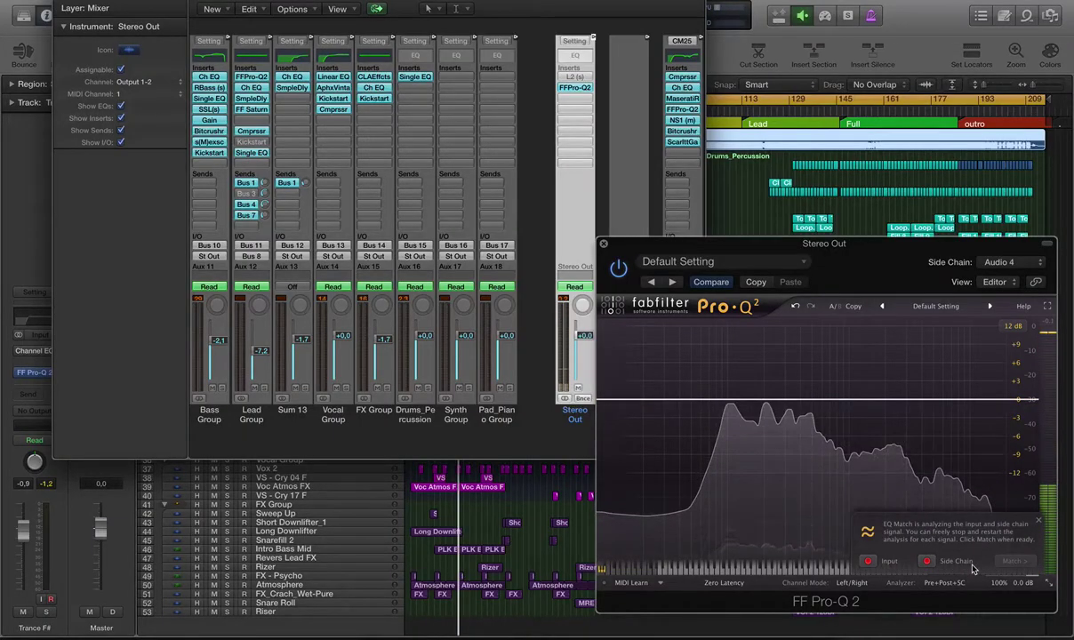
pyautogui.press('space')
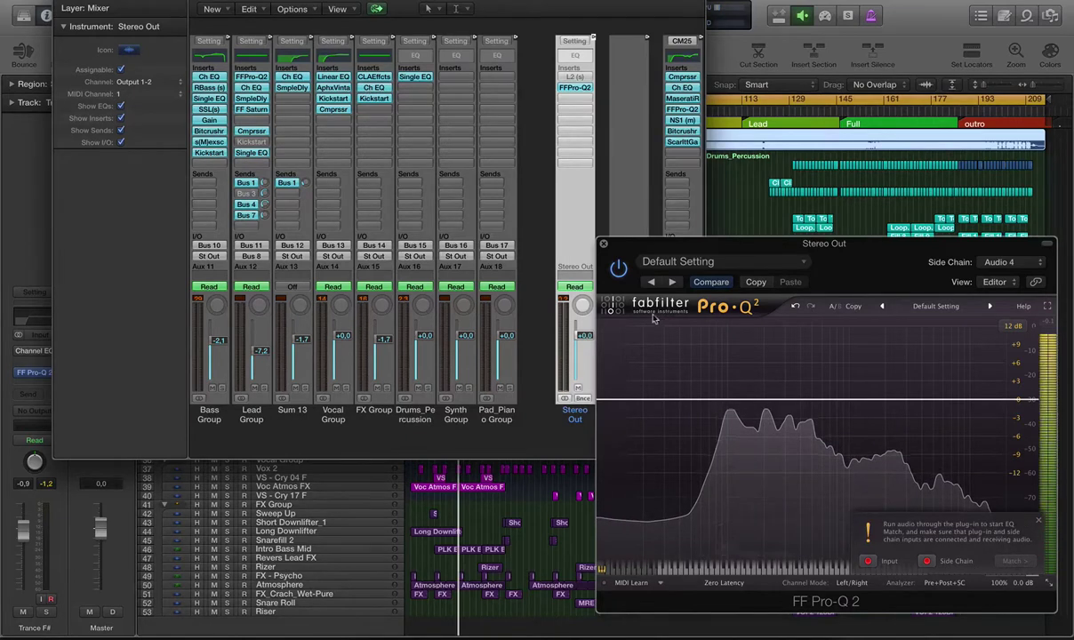
pyautogui.moveTo(600, 40); pyautogui.dragTo(508, 40)
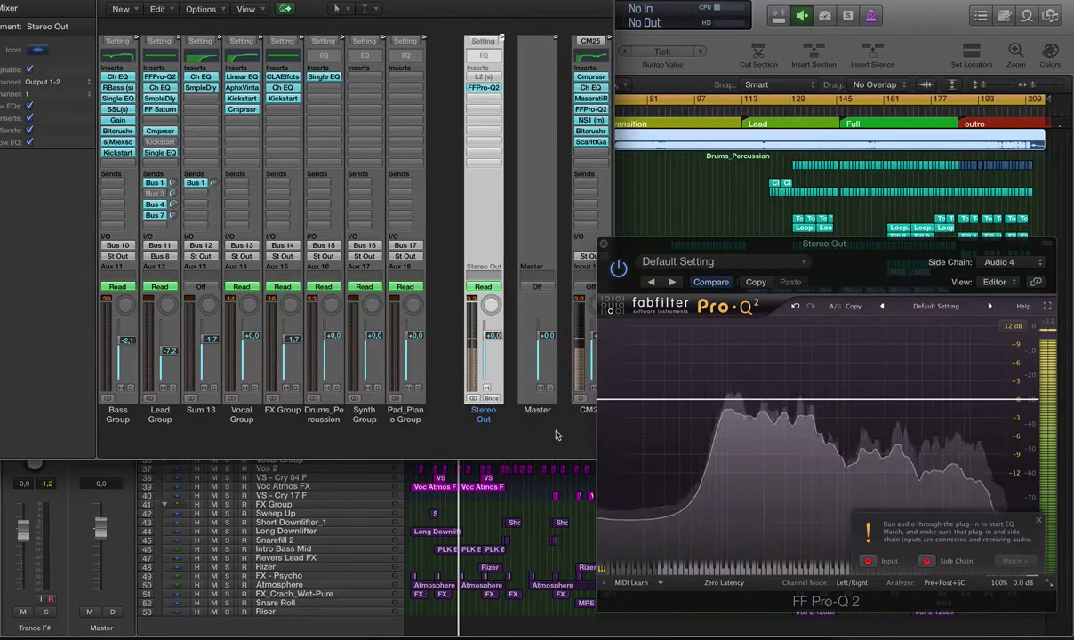
pyautogui.moveTo(562, 2); pyautogui.dragTo(509, 6)
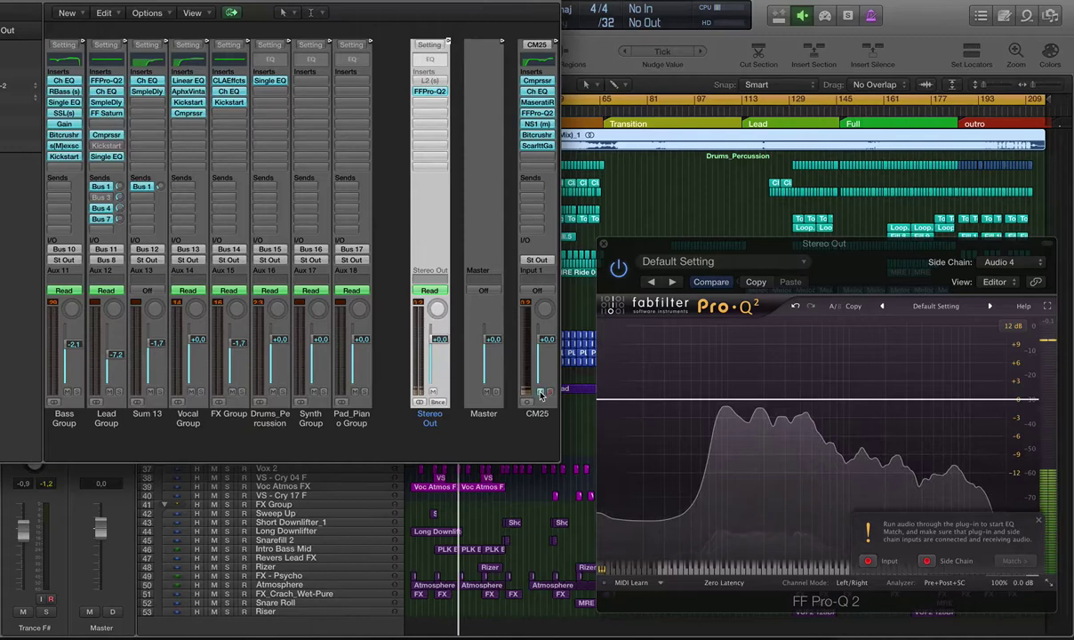
pyautogui.moveTo(723, 246); pyautogui.dragTo(706, 227)
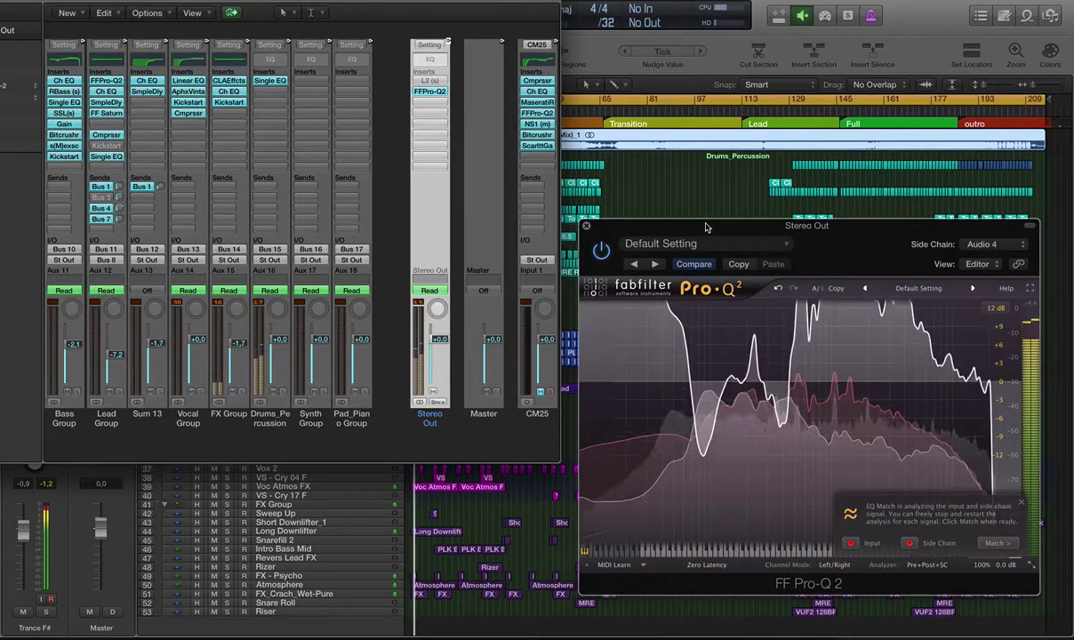
pyautogui.press('x')
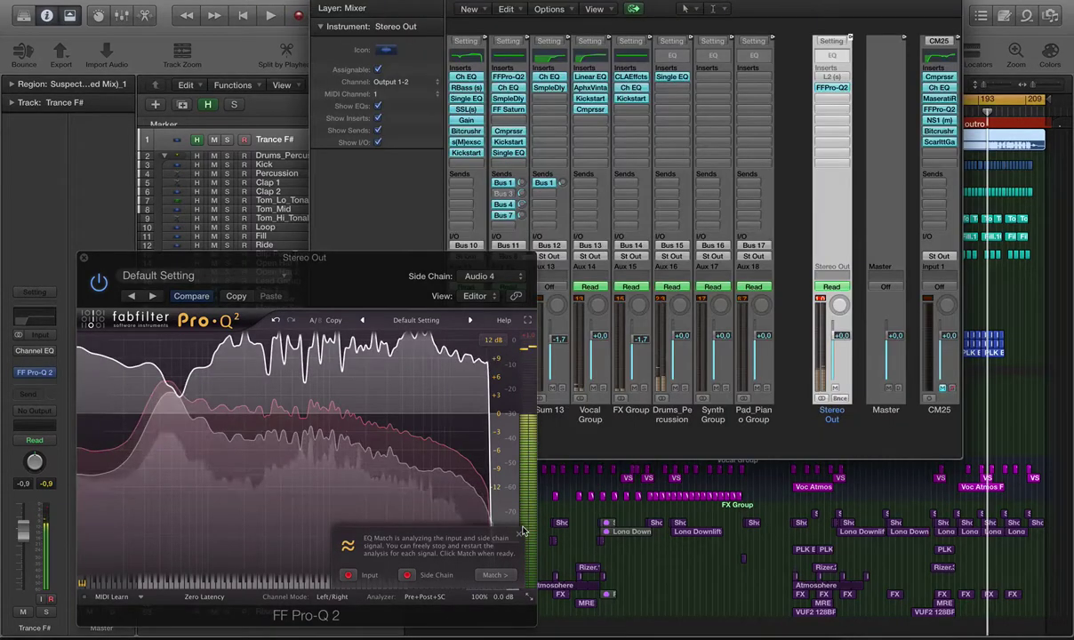
pyautogui.click(494, 576)
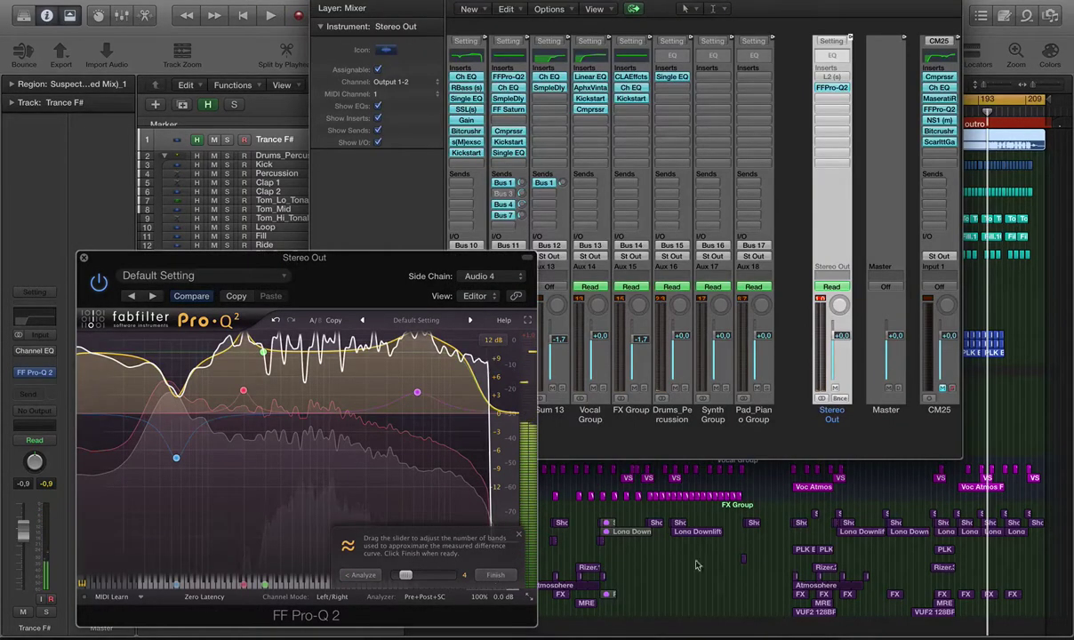
# Step: Unmute the CM25 input channel and bypass Pro-Q 2 on the Stereo Out
pyautogui.click(943, 389)
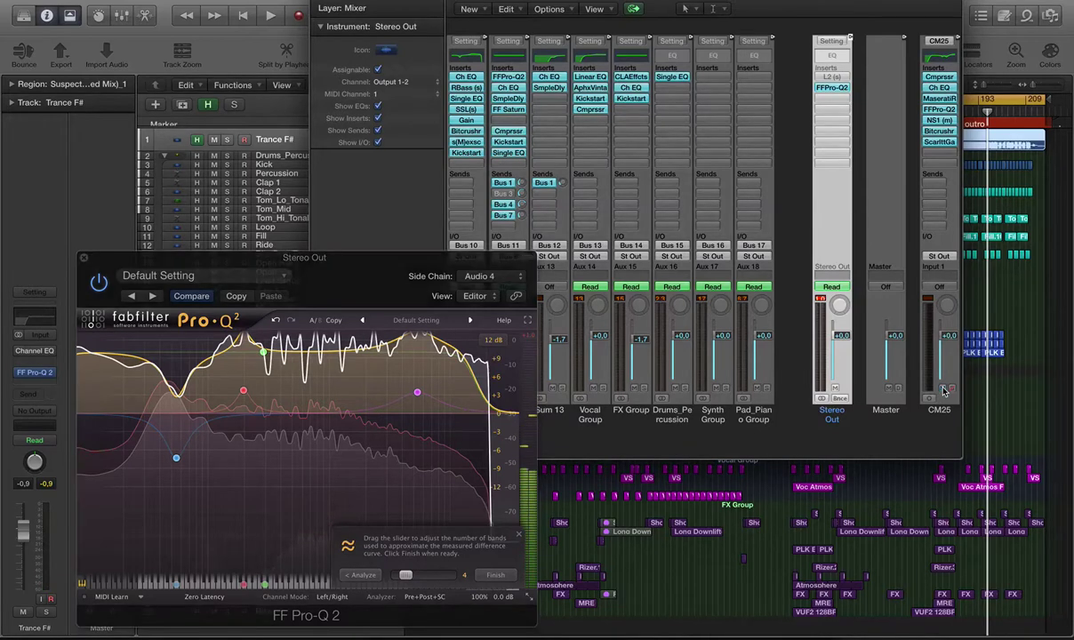
pyautogui.click(99, 283)
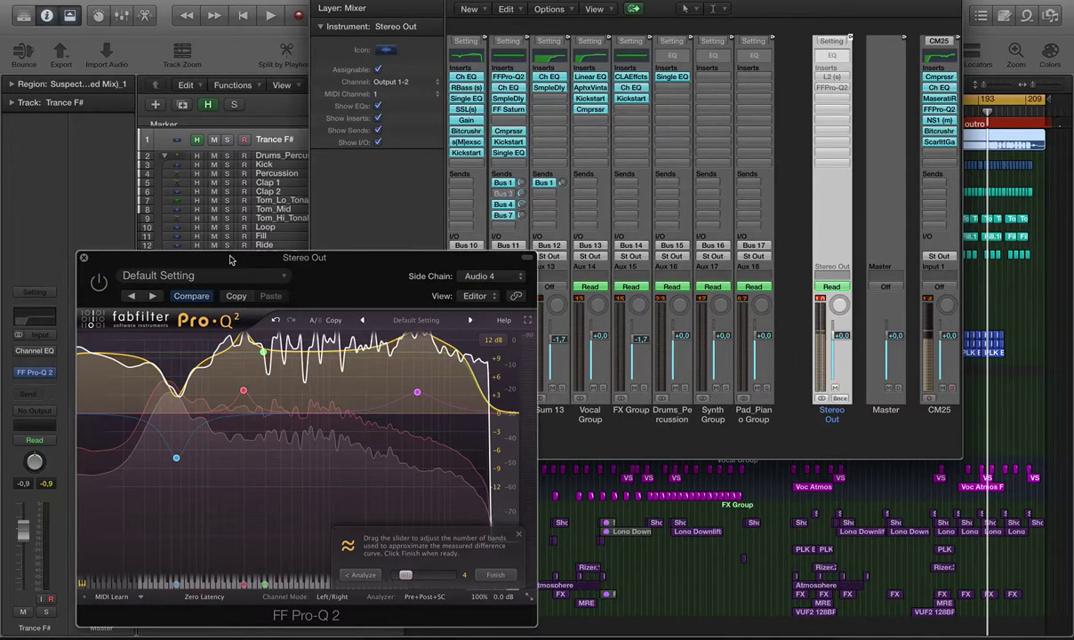
# Step: Place the Pro-Q 2 window over the arrangement and finish the EQ Match with 4 bands
pyautogui.moveTo(230, 251); pyautogui.dragTo(453, 231)
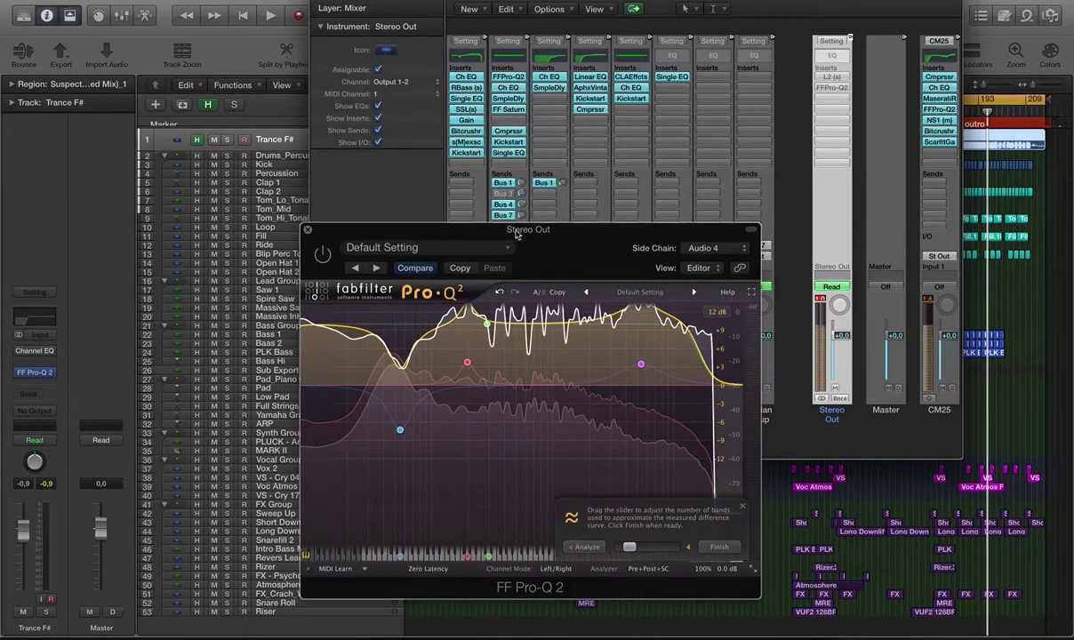
pyautogui.press('x')
pyautogui.moveTo(457, 237); pyautogui.dragTo(550, 257)
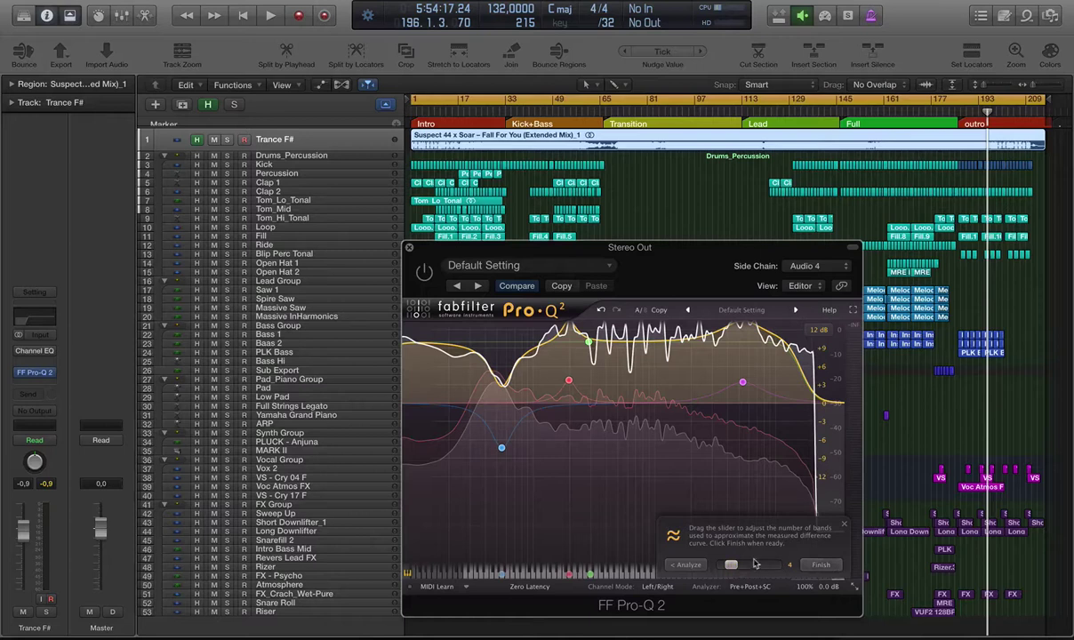
pyautogui.click(820, 565)
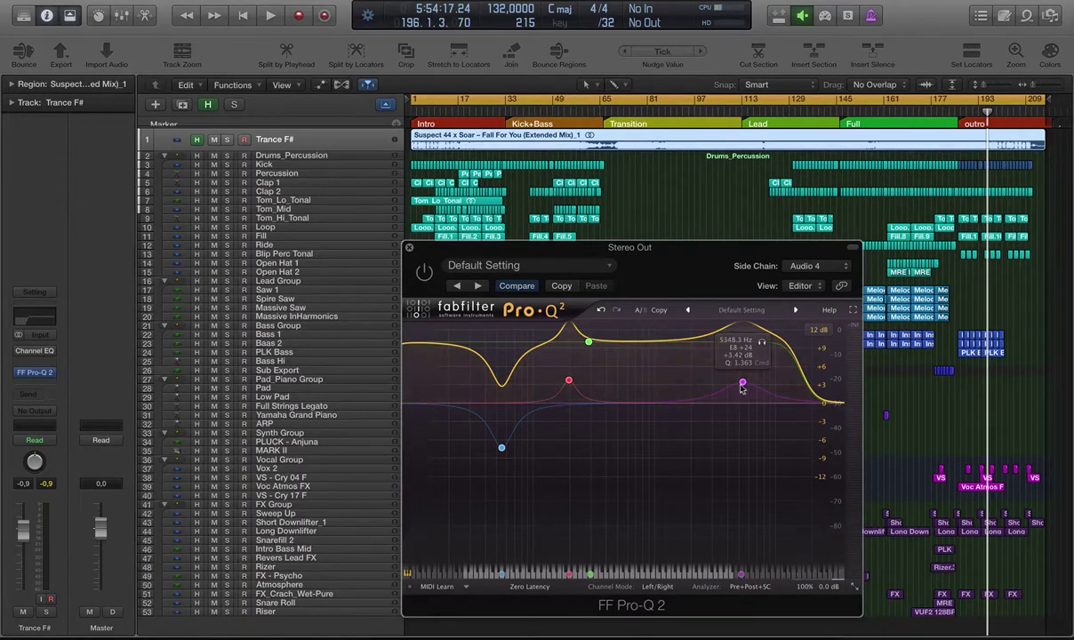
pyautogui.moveTo(798, 593)
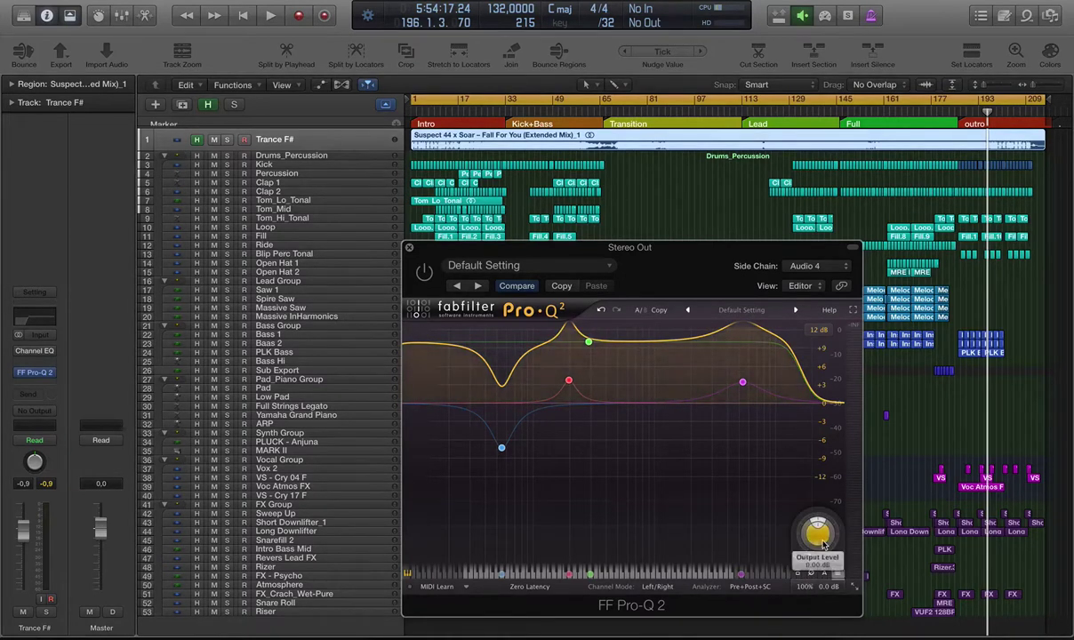
# Step: Reduce the match curve's Gain Scale to about 18% and re-enable Pro-Q 2 on the Stereo Out
pyautogui.moveTo(822, 564); pyautogui.dragTo(804, 546)
pyautogui.scroll(-15, 805, 560)
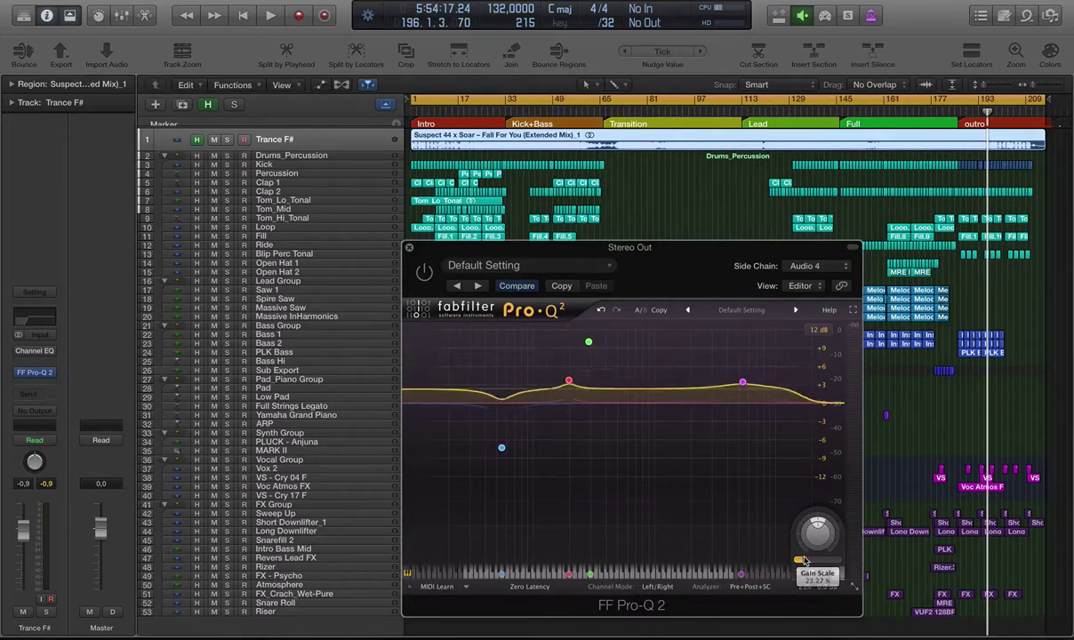
pyautogui.scroll(-2, 805, 560)
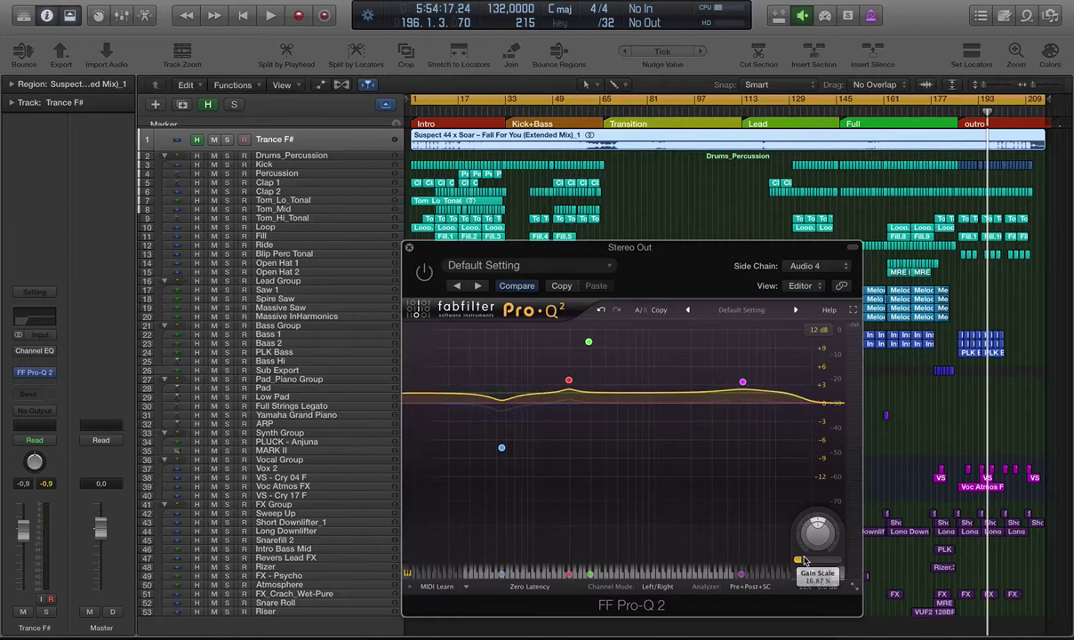
pyautogui.scroll(-2, 804, 560)
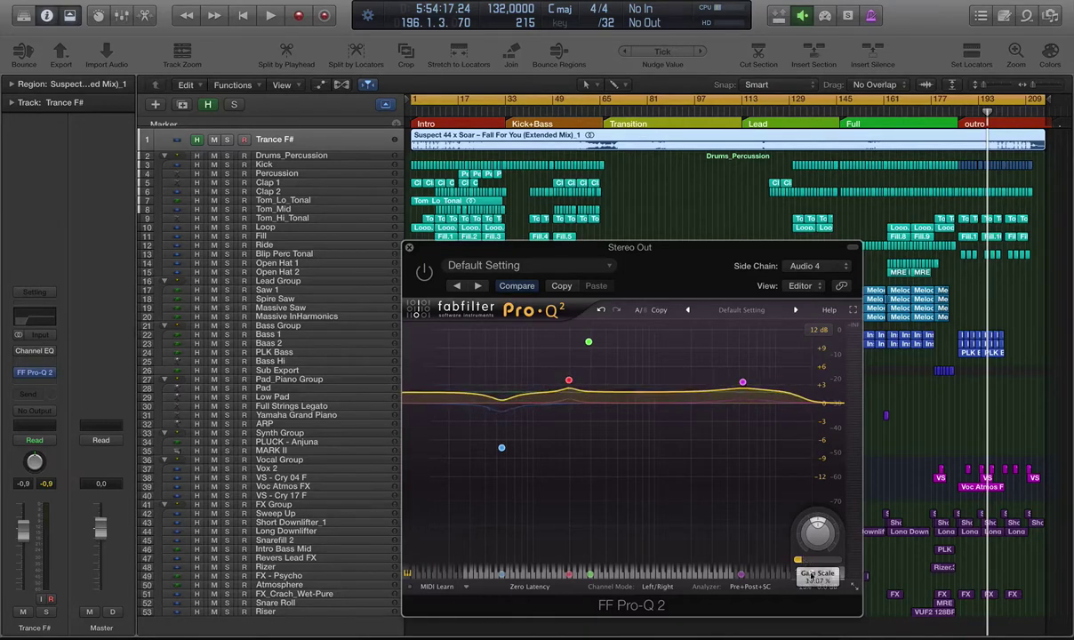
pyautogui.click(425, 273)
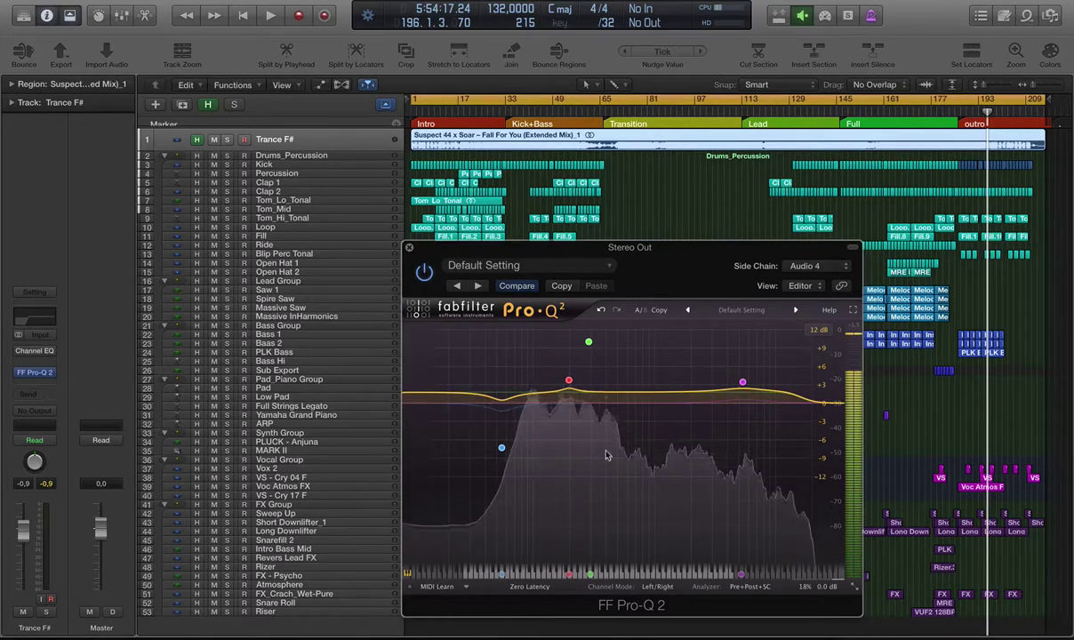
# Step: Try a stronger match curve with Gain Scale up to about 56% and settle on 25%
pyautogui.scroll(5, 813, 561)
pyautogui.scroll(10, 813, 562)
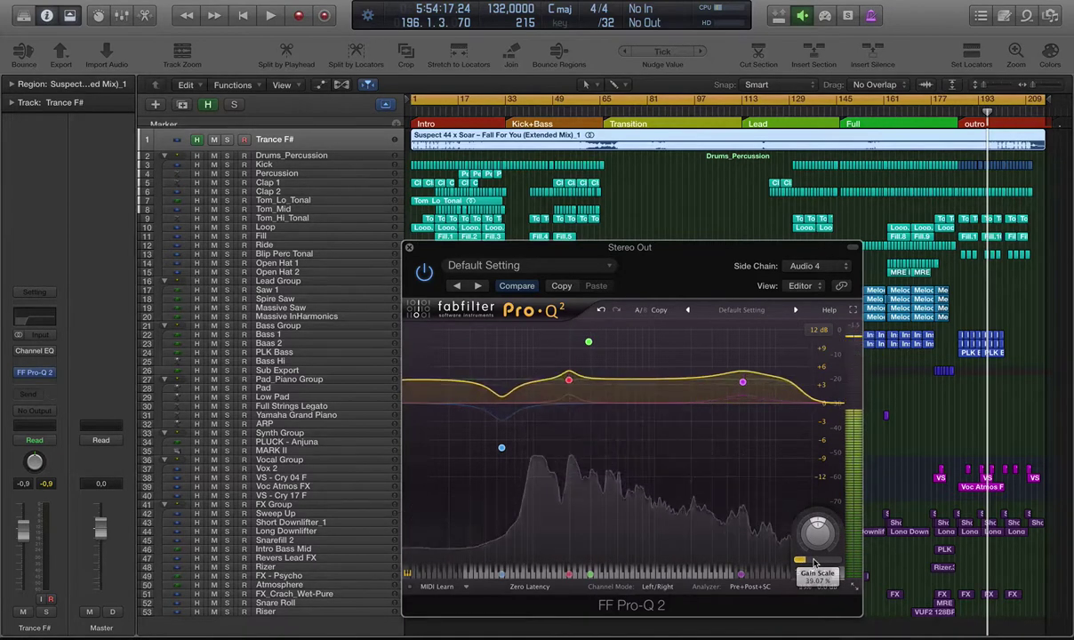
pyautogui.scroll(7, 814, 561)
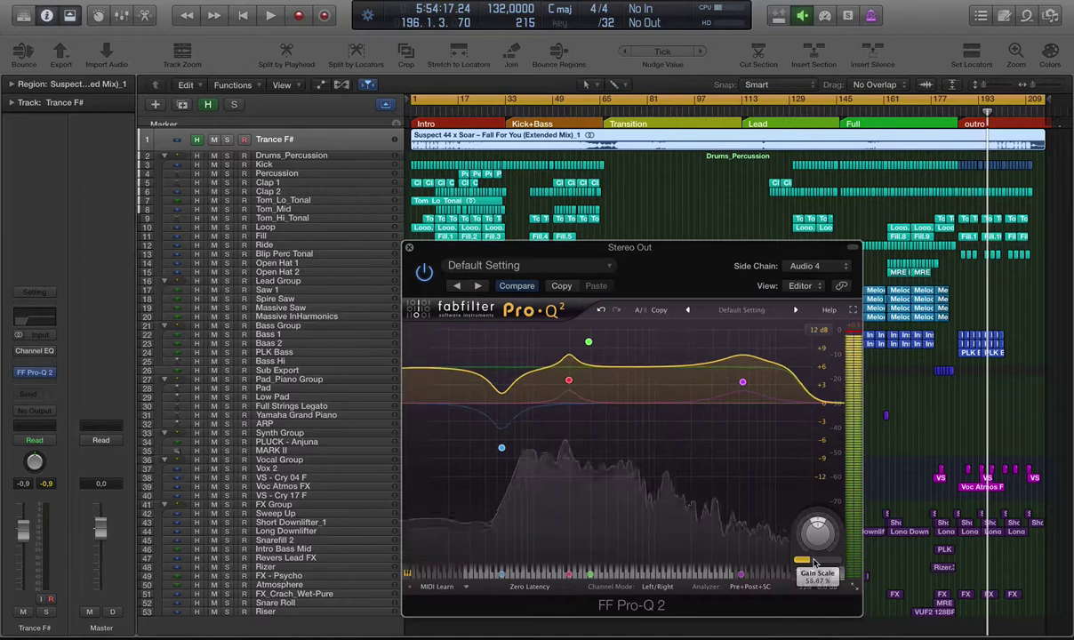
pyautogui.scroll(-15, 813, 562)
# Step: Play the song from the beginning and raise Pro-Q 2's Gain Scale to about 41% while listening
pyautogui.moveTo(742, 382)
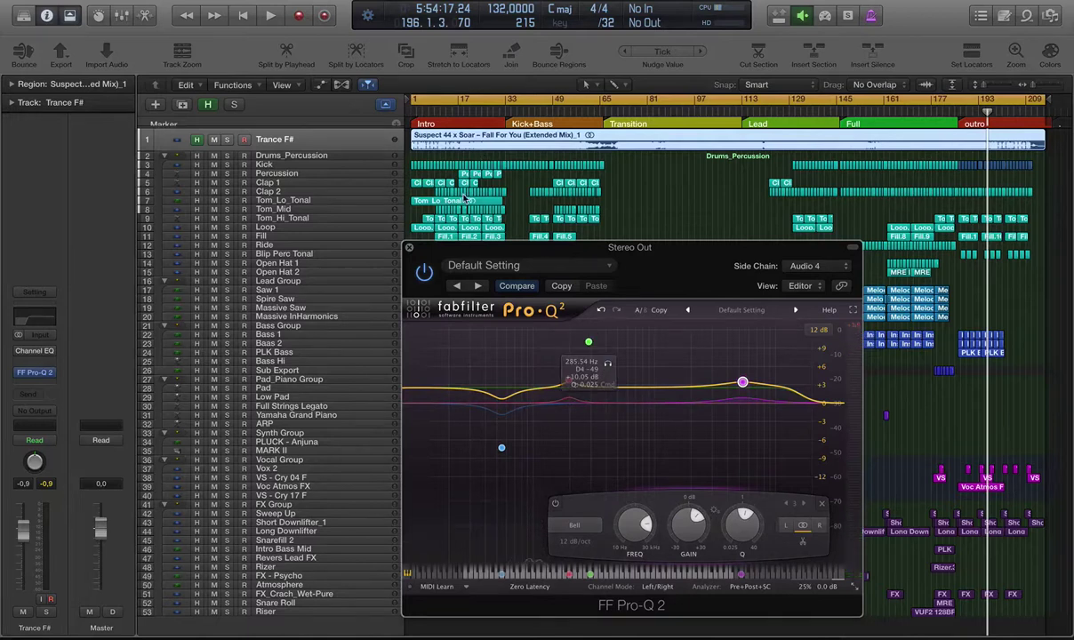
pyautogui.press('Return')
pyautogui.press('space')
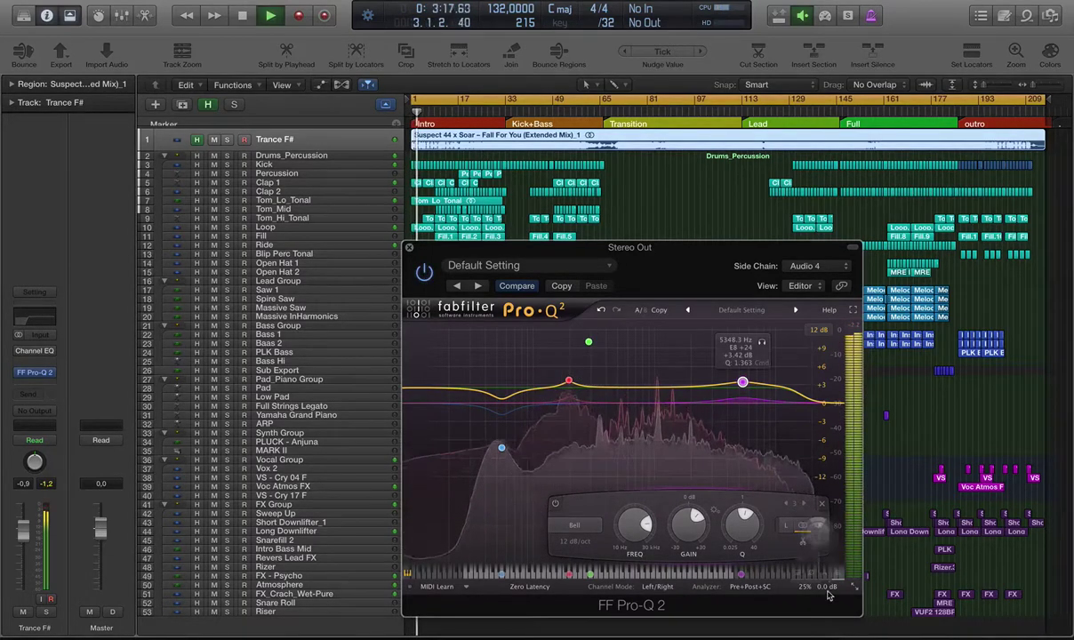
pyautogui.moveTo(809, 562)
pyautogui.moveTo(808, 562)
pyautogui.mouseDown()
pyautogui.moveTo(858, 561)
pyautogui.moveTo(822, 560)
pyautogui.mouseUp()
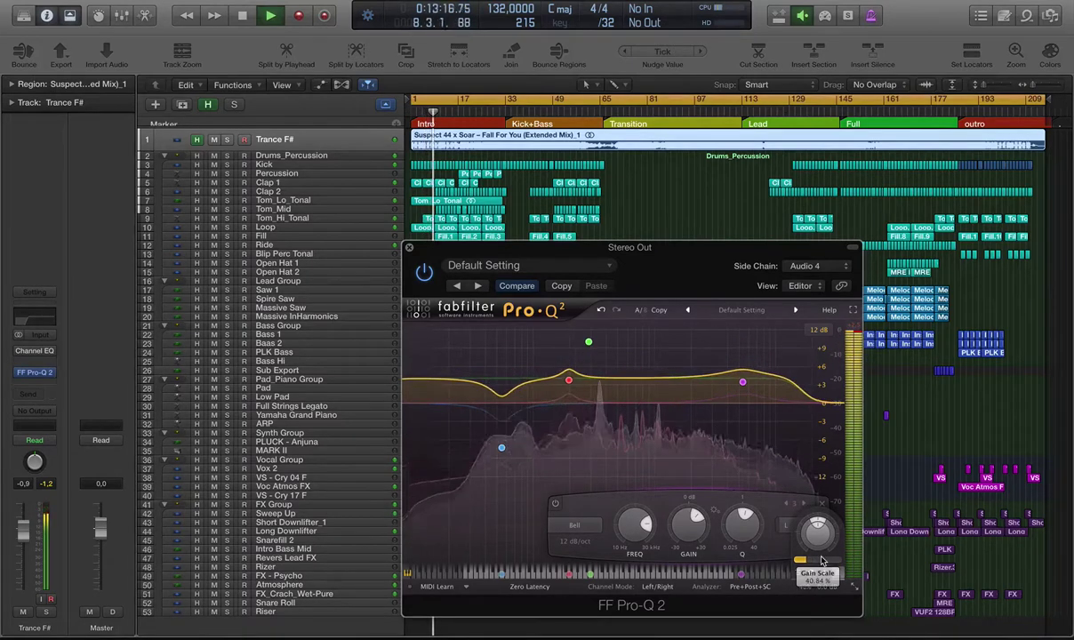
pyautogui.press('space')
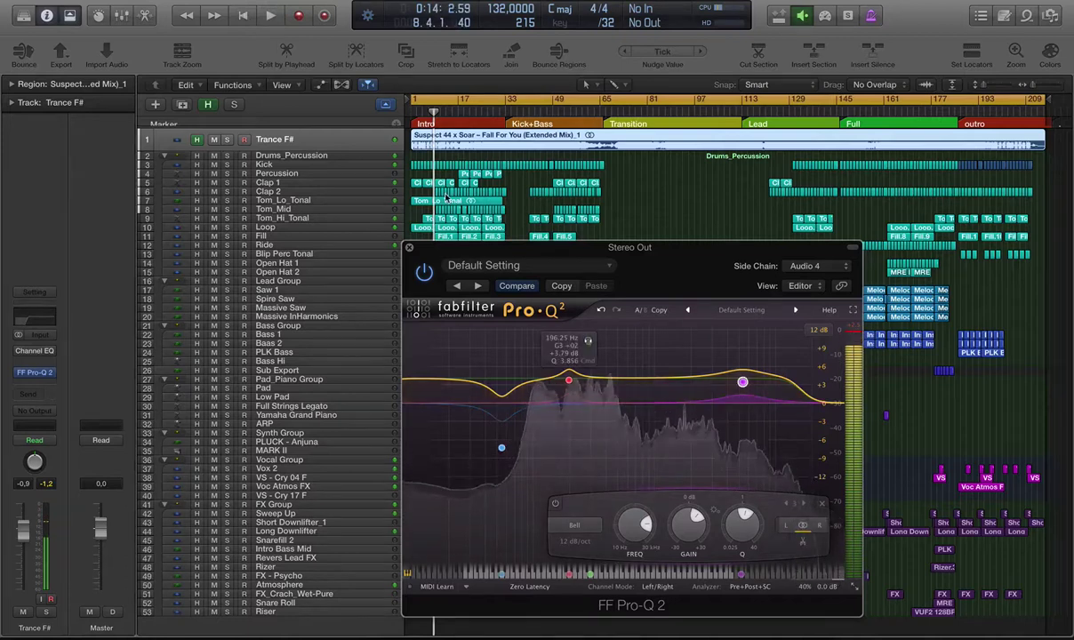
# Step: Move the Pro-Q 2 window clear of the opening sections and audition the mix from bar 30 into the Kick+Bass section
pyautogui.moveTo(471, 254); pyautogui.dragTo(669, 268)
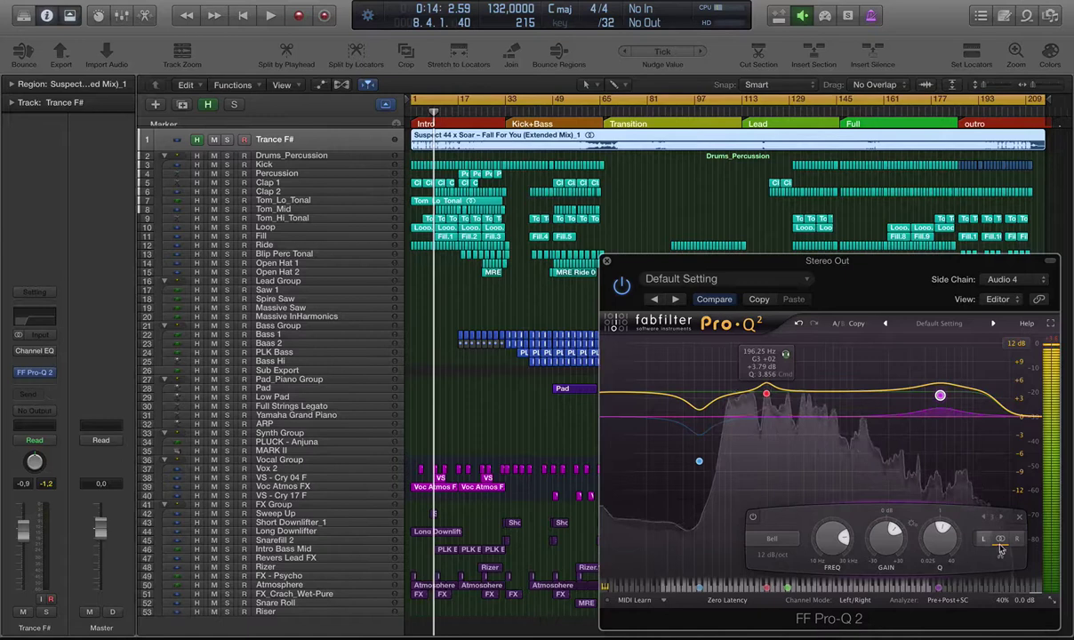
pyautogui.moveTo(1011, 580)
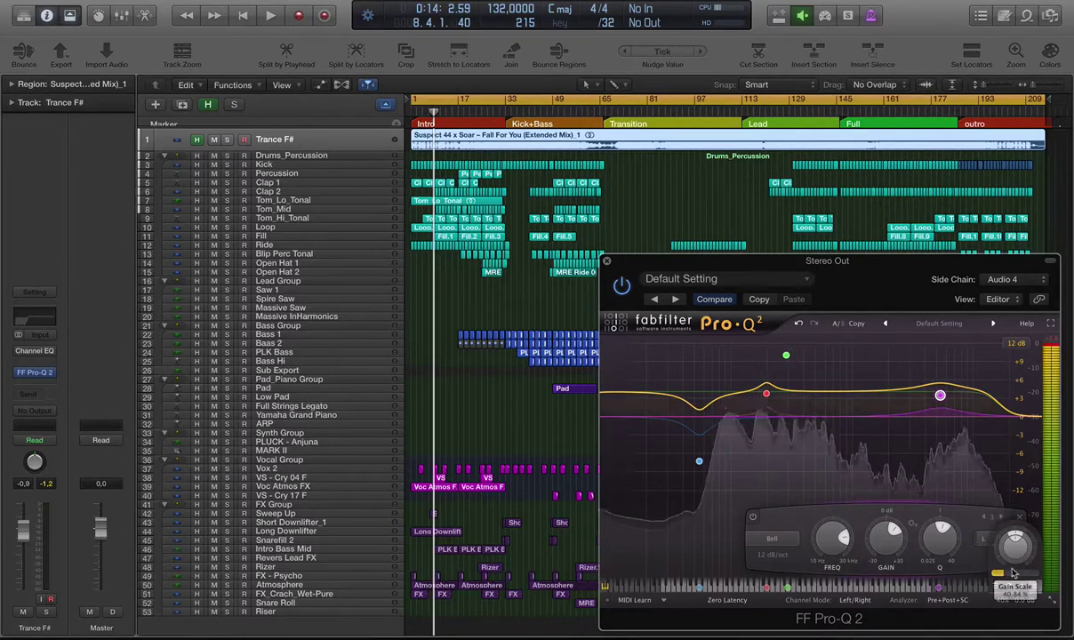
pyautogui.doubleClick(493, 113)
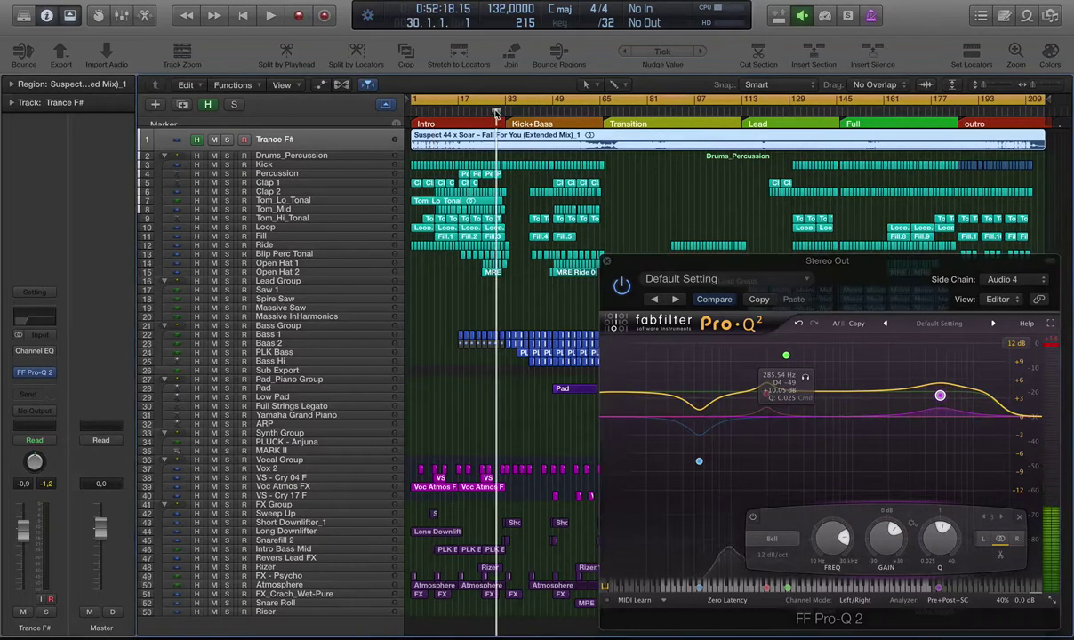
pyautogui.scroll(5, 493, 113)
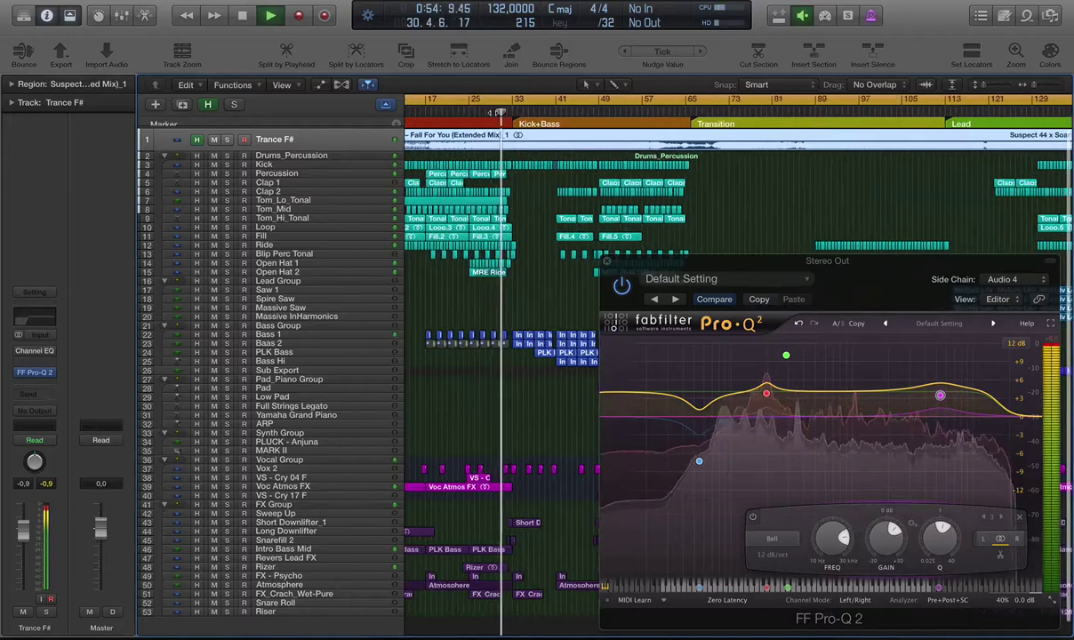
pyautogui.scroll(4, 495, 113)
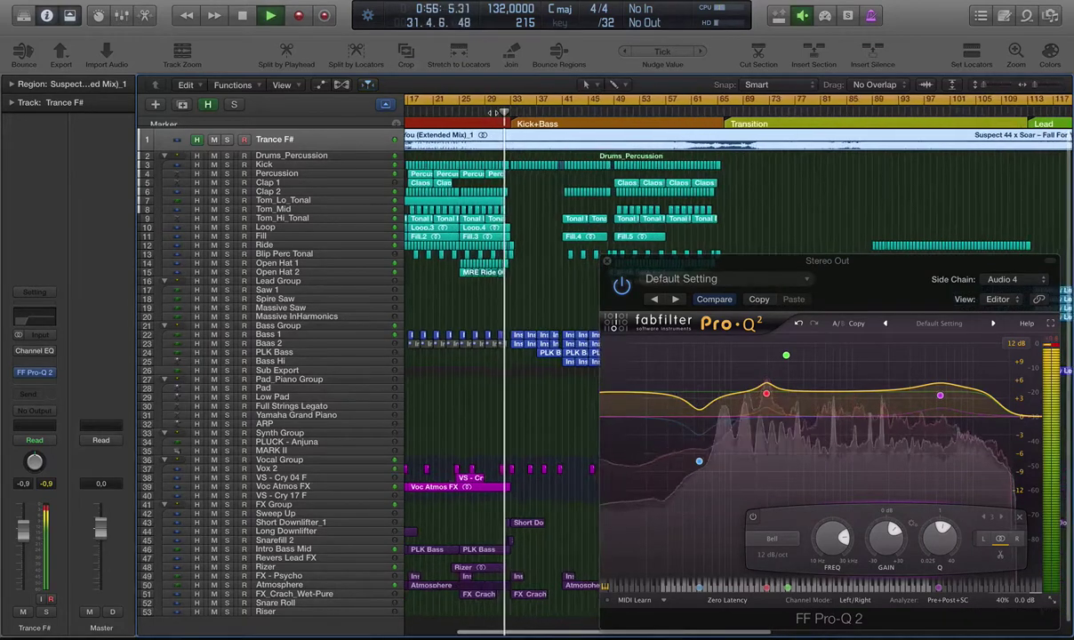
pyautogui.scroll(3, 495, 113)
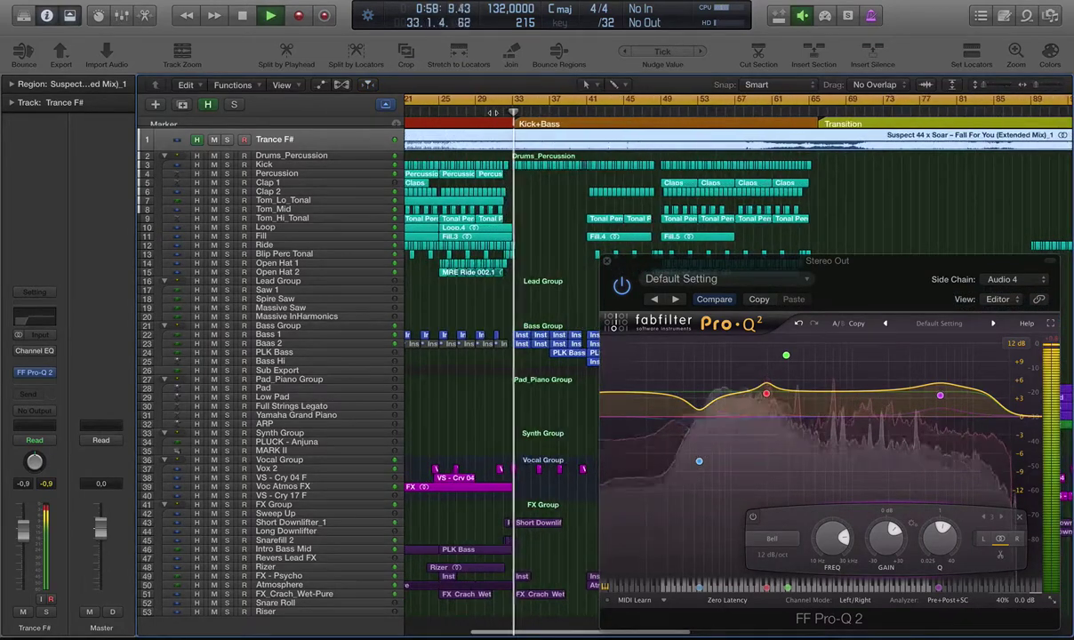
pyautogui.scroll(-2, 495, 113)
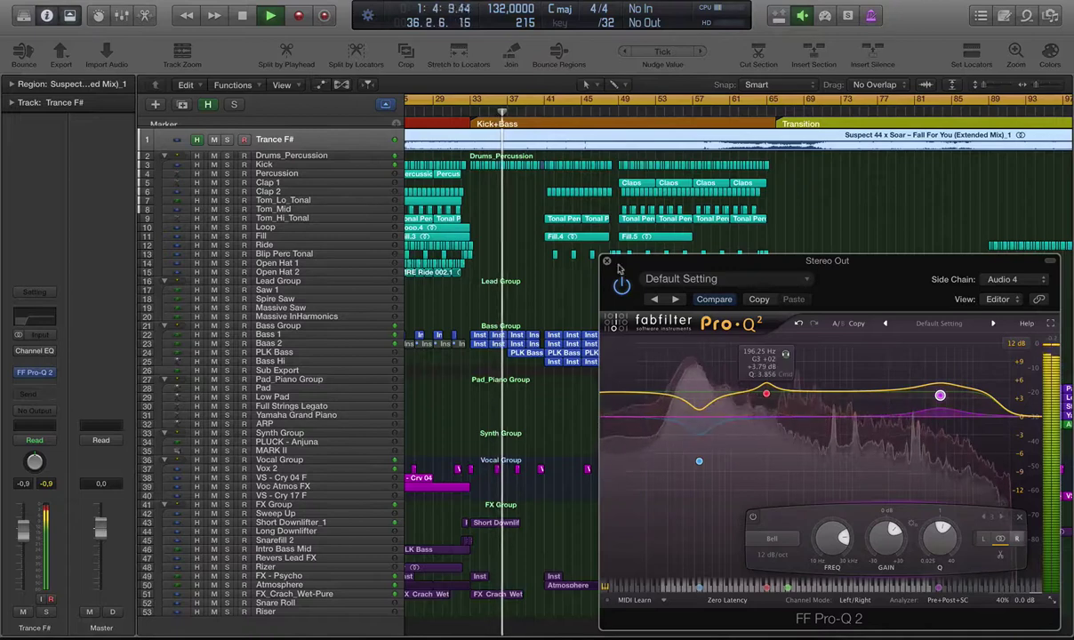
pyautogui.scroll(-3, 523, 281)
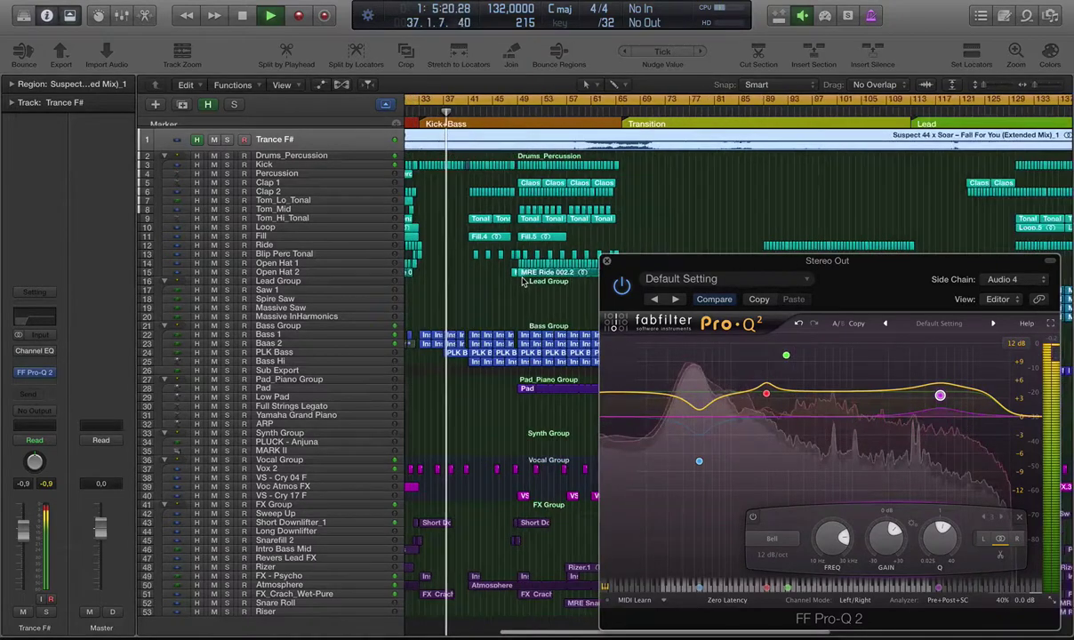
pyautogui.hscroll(5, 523, 281)
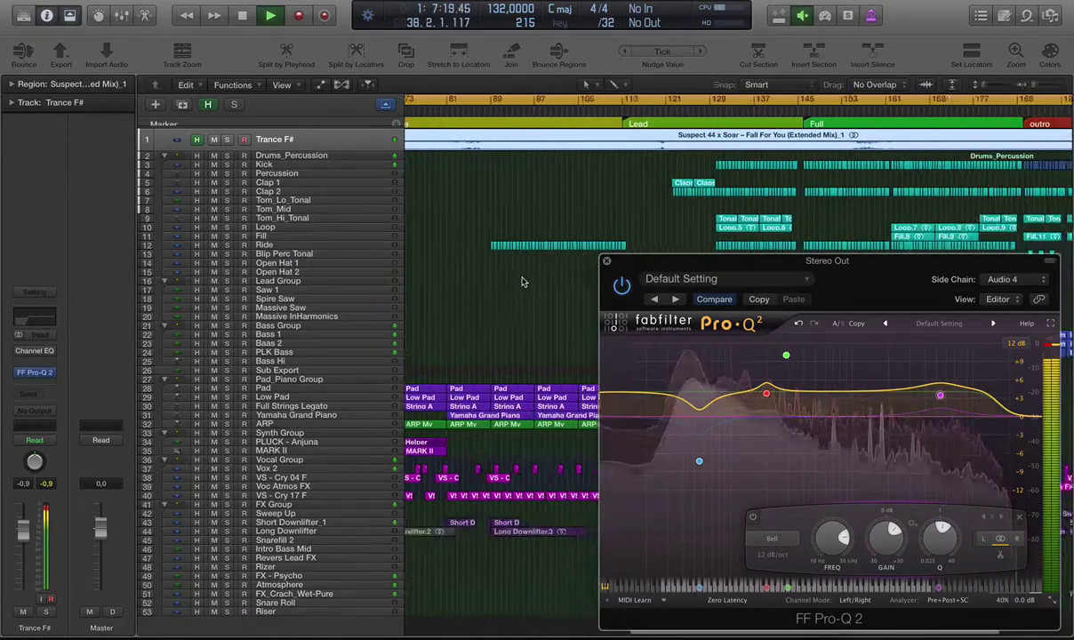
pyautogui.press('space')
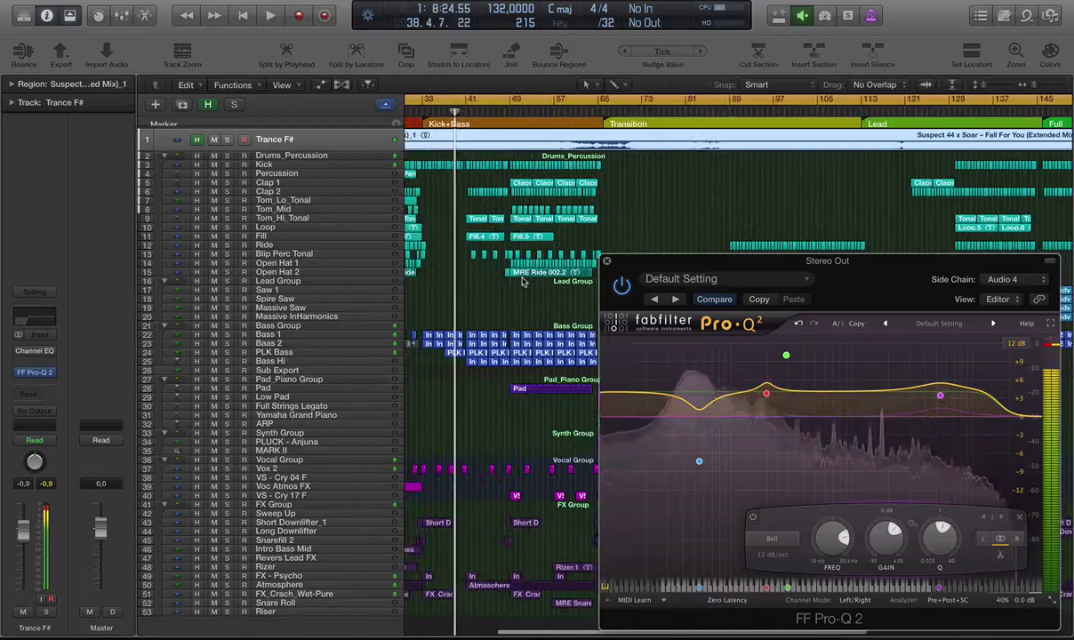
# Step: Replay the start of the Kick+Bass section, select the Kick track and stop playback
pyautogui.click(419, 111)
pyautogui.press('space')
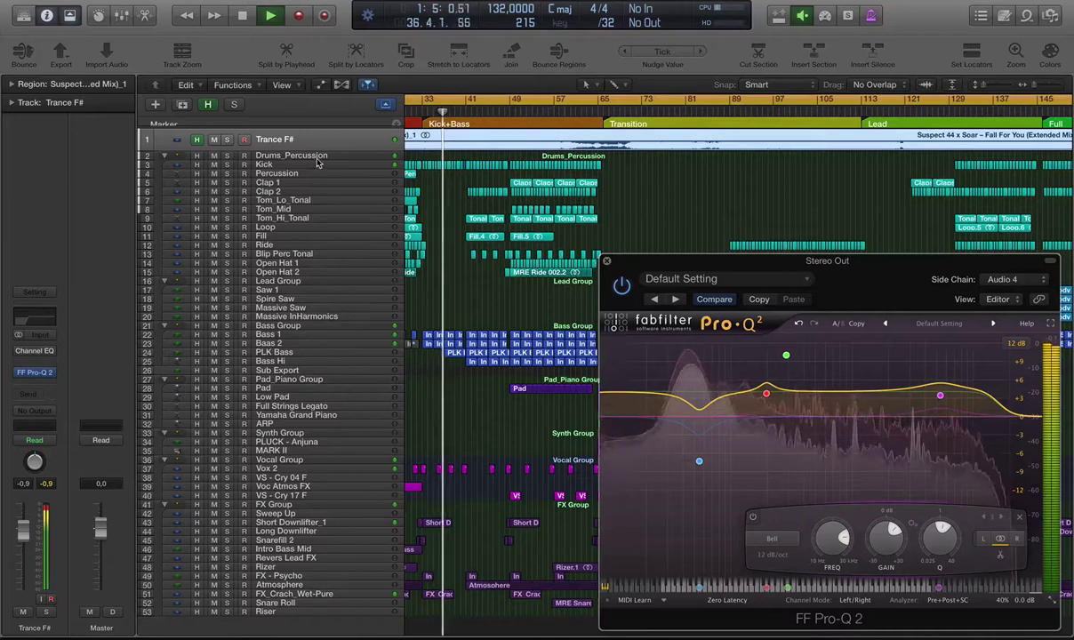
pyautogui.click(285, 165)
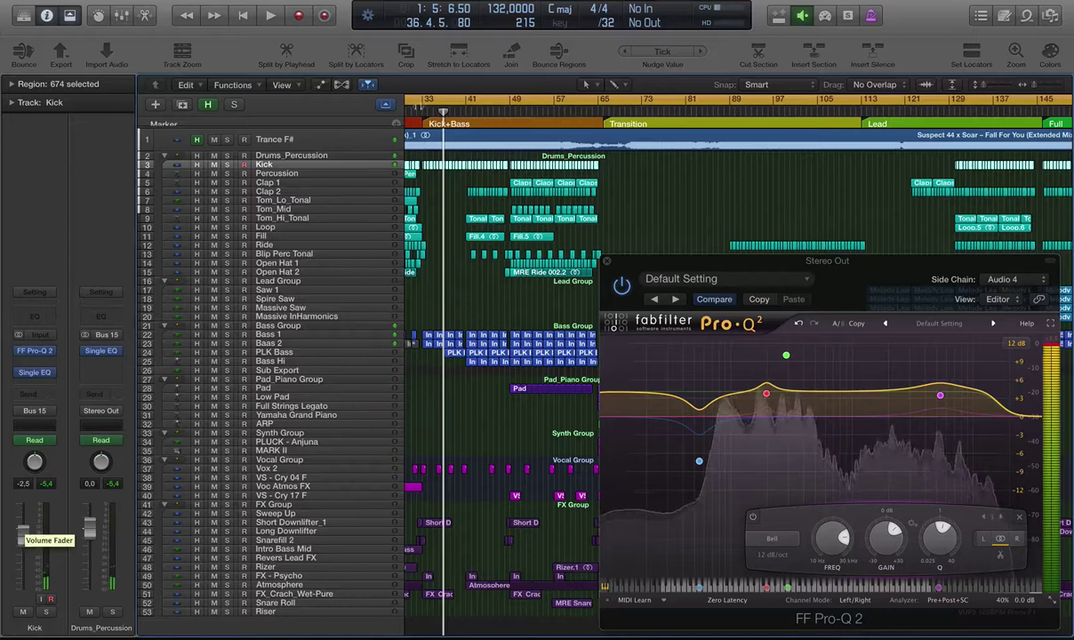
# Step: Play the Kick+Bass section and lower the broad green EQ band to +7.80 dB at about 269 Hz
pyautogui.press('space')
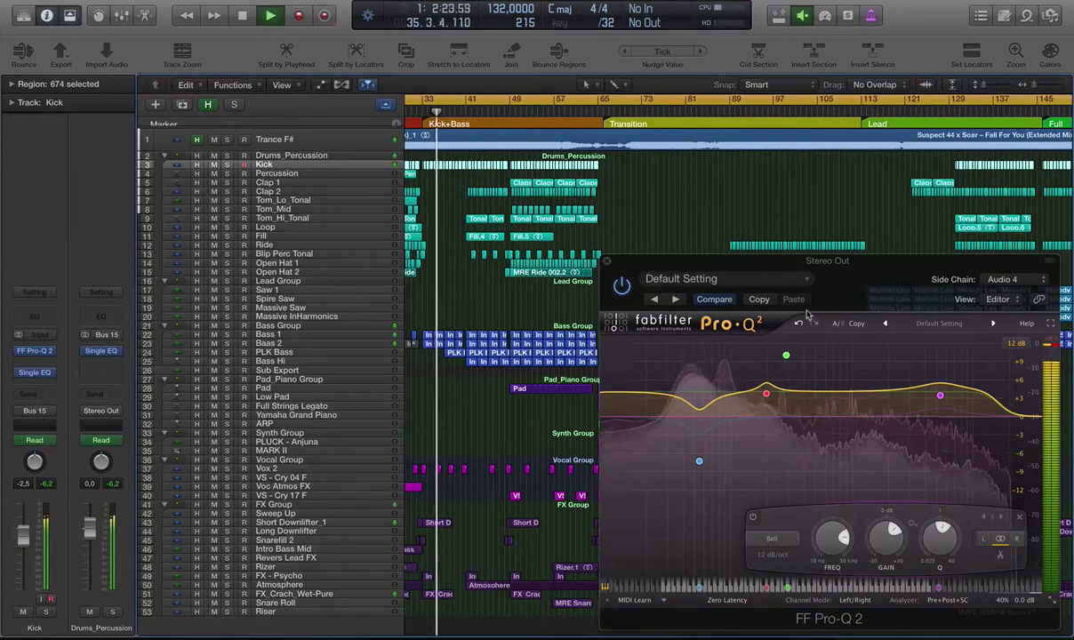
pyautogui.doubleClick(785, 356)
pyautogui.moveTo(786, 356)
pyautogui.mouseDown()
pyautogui.moveTo(785, 383)
pyautogui.moveTo(790, 371)
pyautogui.mouseUp()
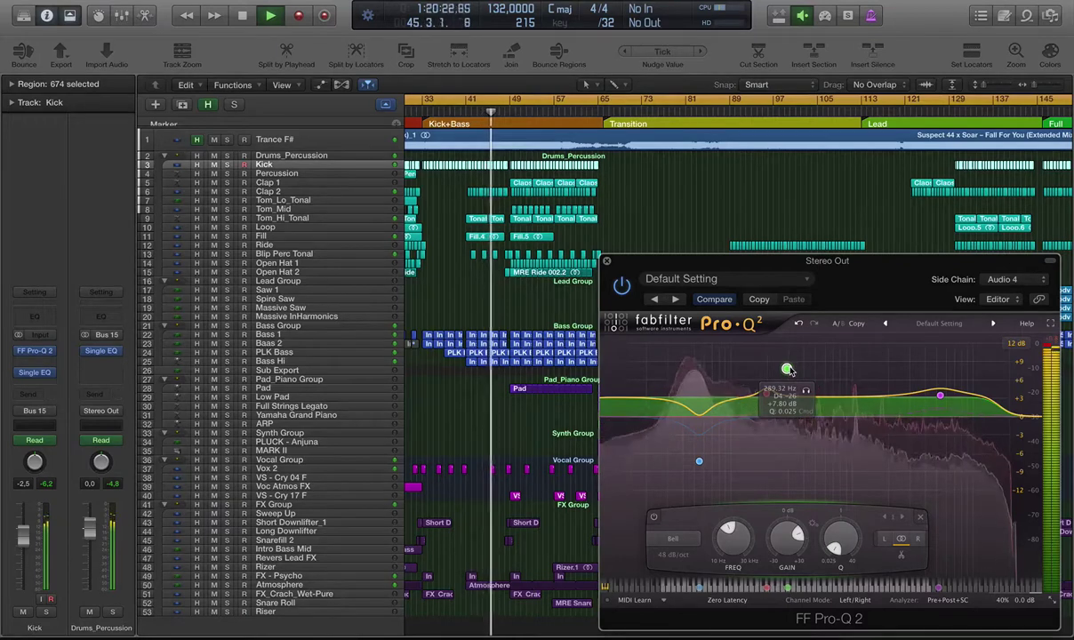
# Step: Try the 55 Hz band's gain near 0 dB and settle on a cut slightly shallower than -6.30 dB
pyautogui.click(700, 461)
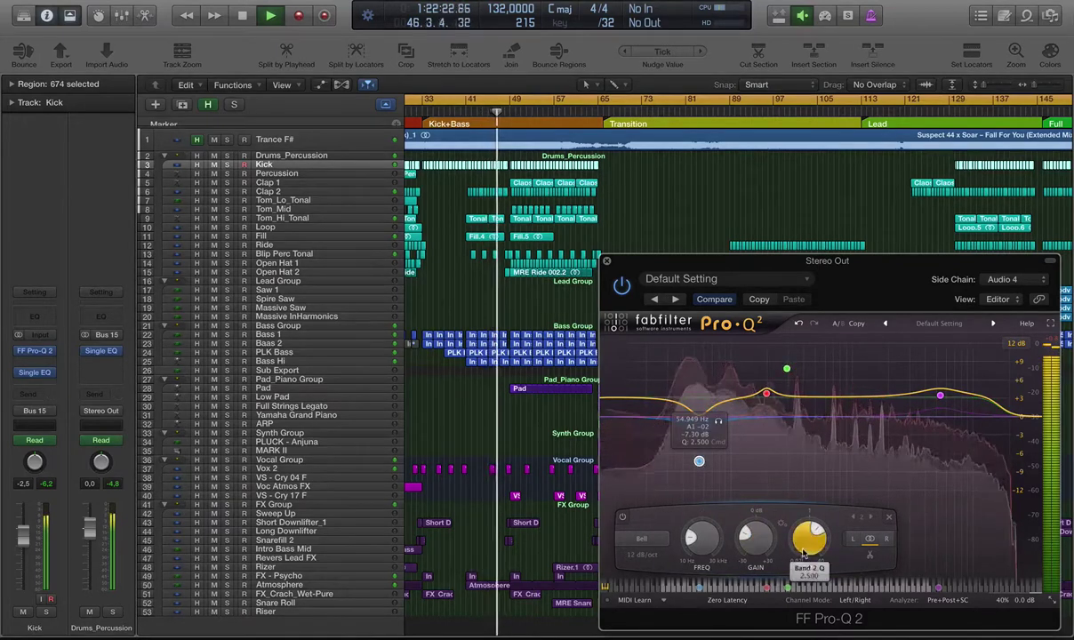
pyautogui.moveTo(753, 552); pyautogui.dragTo(754, 531)
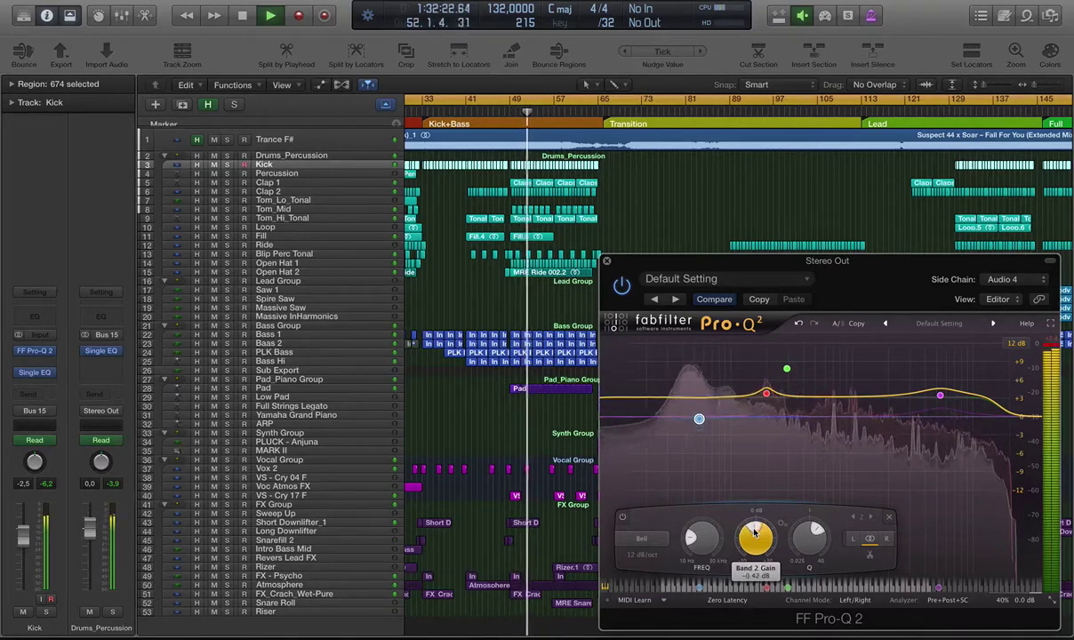
pyautogui.scroll(-3, 754, 532)
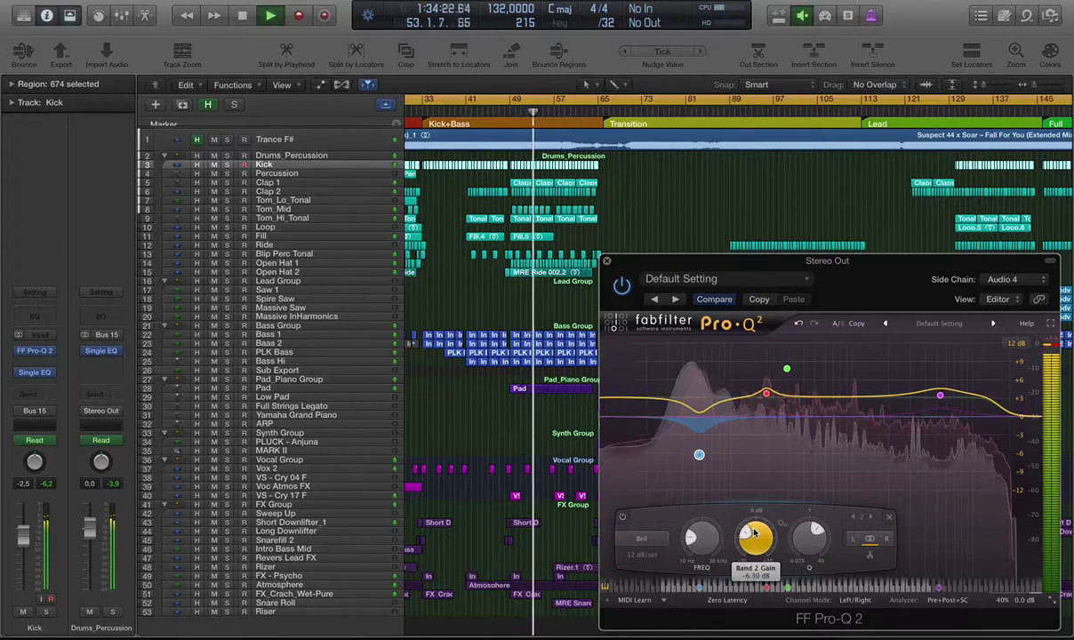
pyautogui.scroll(1, 754, 533)
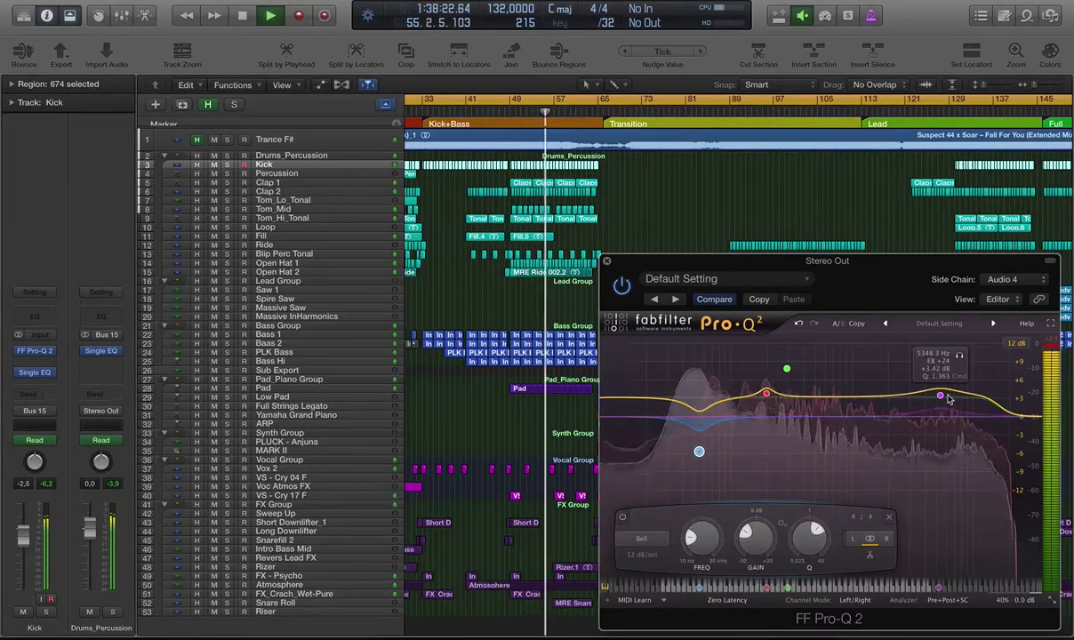
# Step: Raise Pro-Q 2's Gain Scale to about 59% during playback and close the plug-in window
pyautogui.click(626, 285)
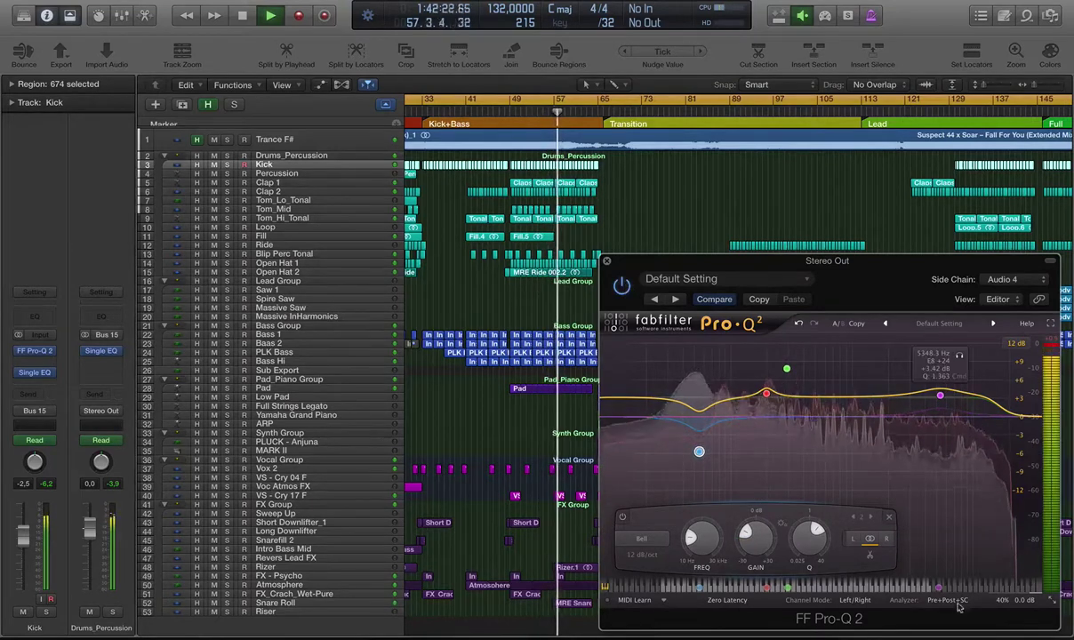
pyautogui.moveTo(1007, 575)
pyautogui.moveTo(1007, 575); pyautogui.dragTo(1009, 574)
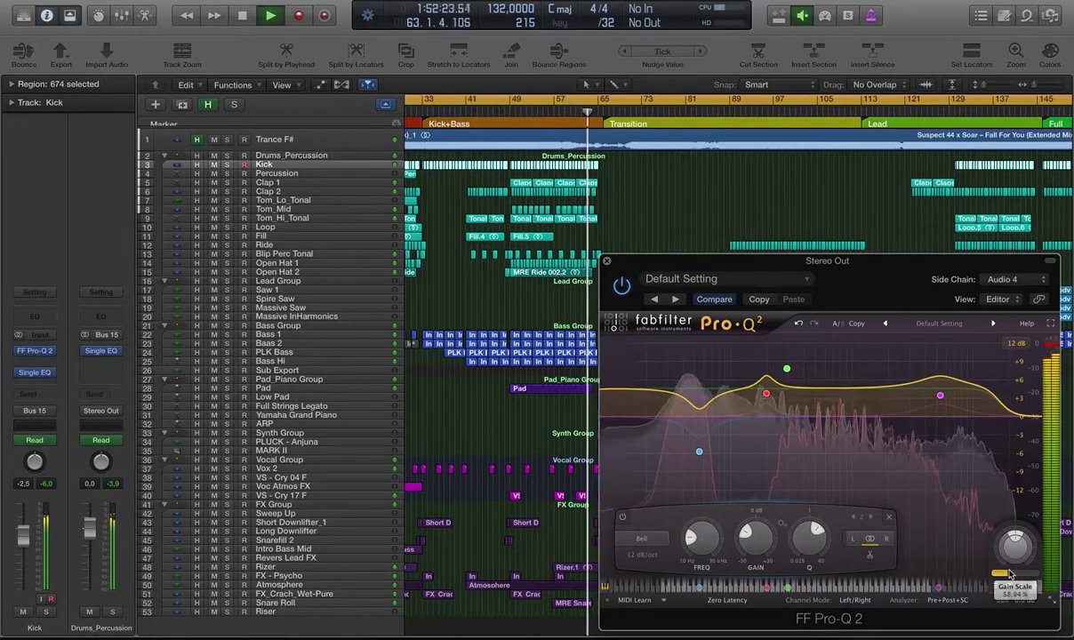
pyautogui.click(606, 260)
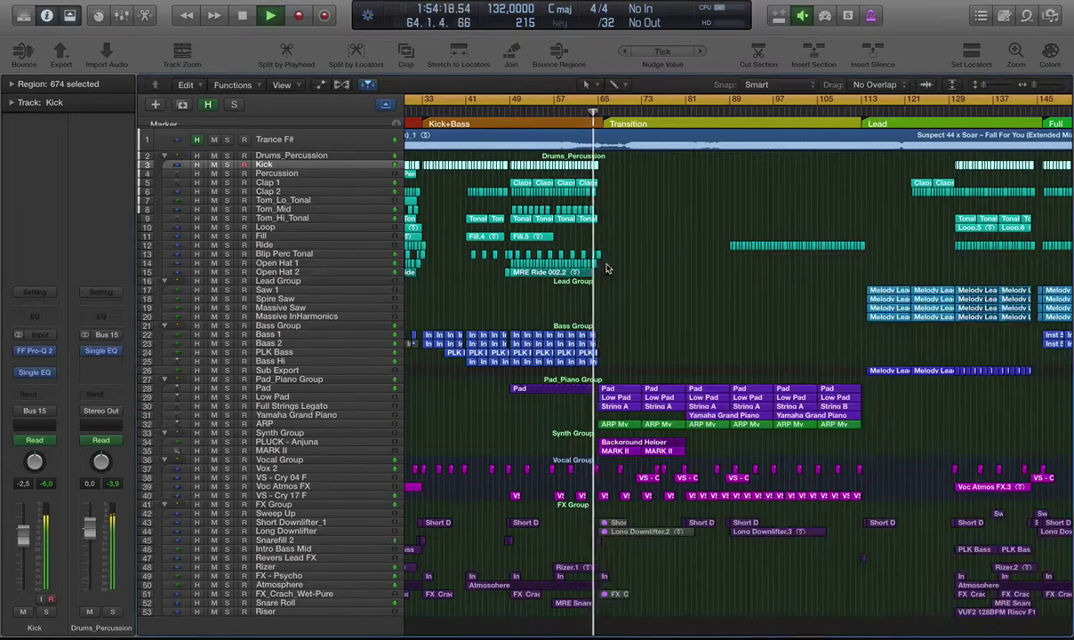
# Step: Open the mixer, reduce its height to uncover the arrangement, and bring the bus and output channel strips into view
pyautogui.scroll(-6, 544, 267)
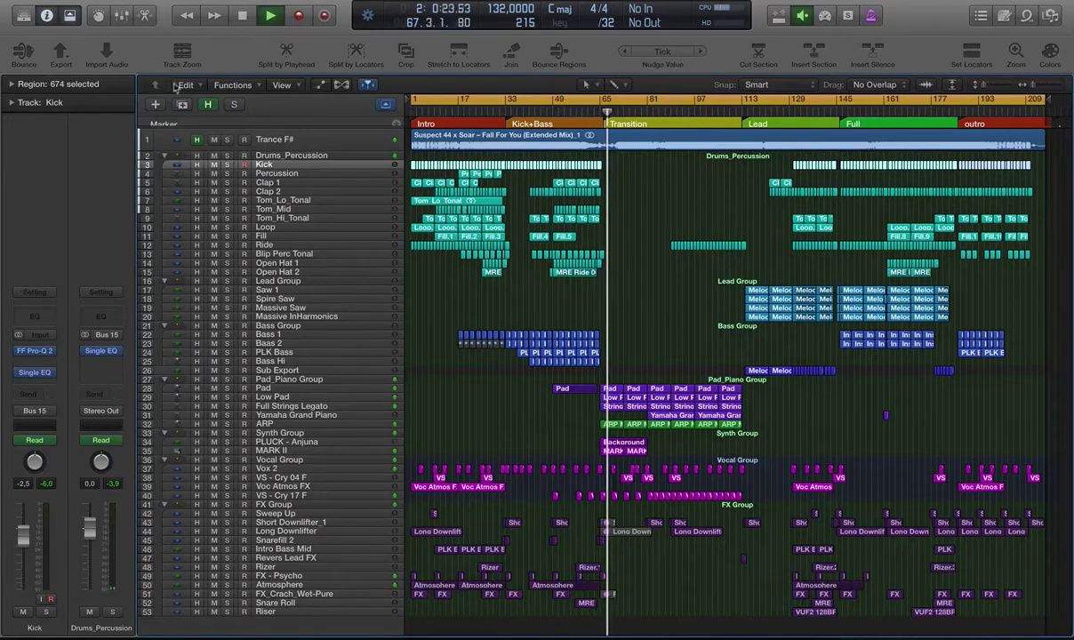
pyautogui.click(123, 17)
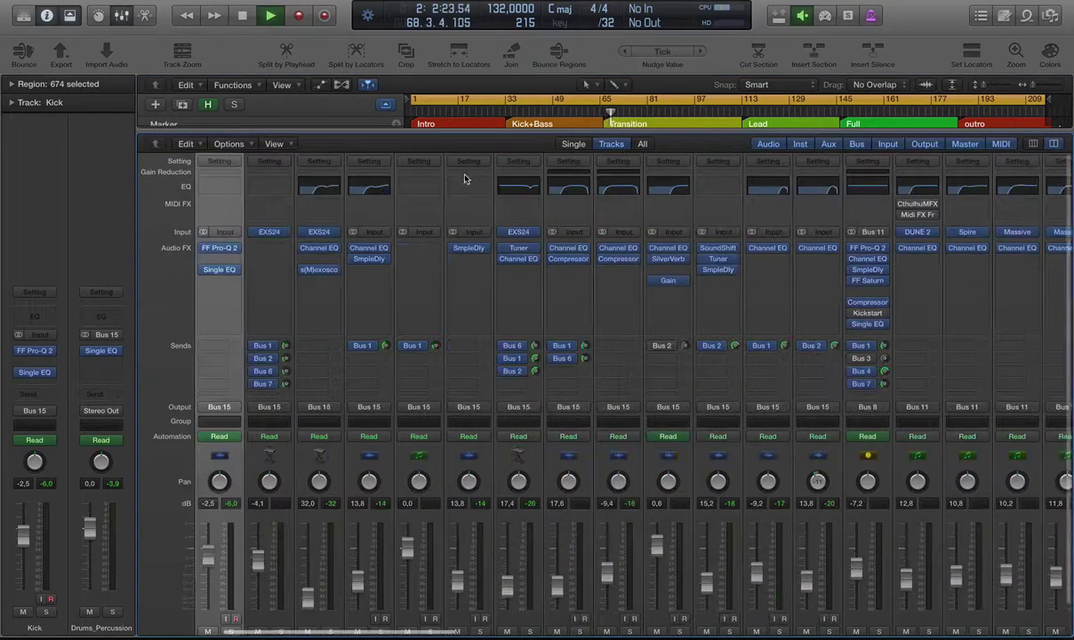
pyautogui.moveTo(458, 135); pyautogui.dragTo(459, 407)
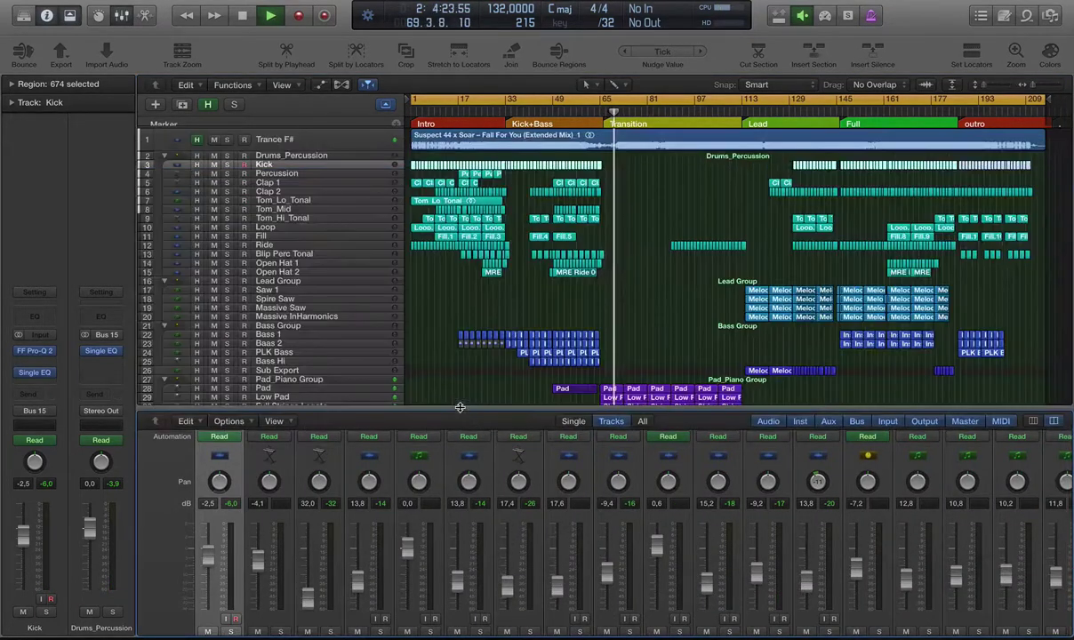
pyautogui.hscroll(10, 463, 530)
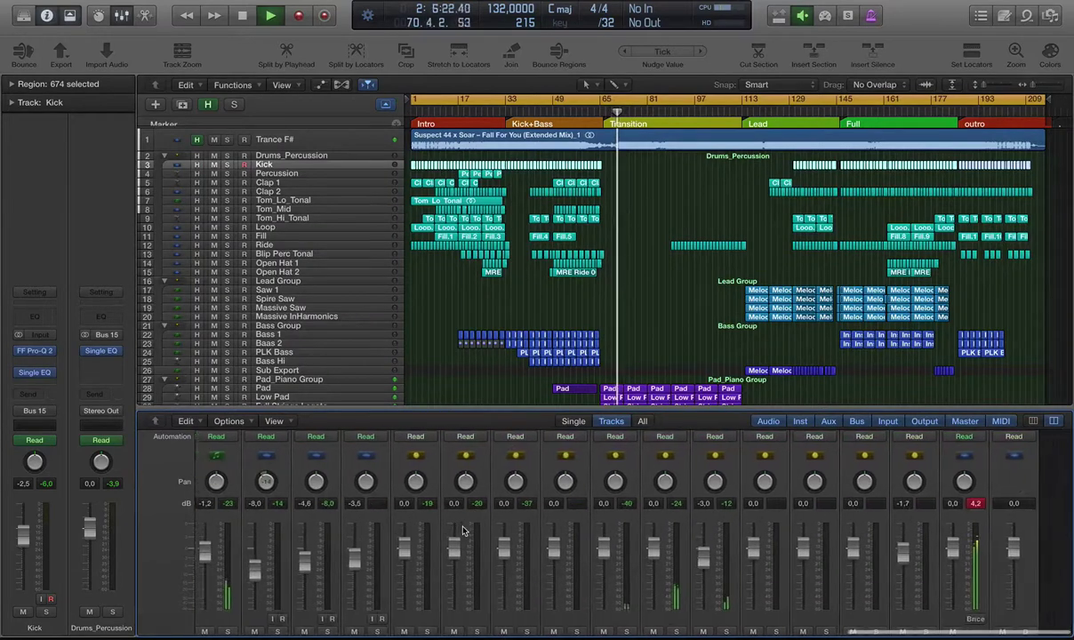
# Step: Play the arrangement from just before the Lead section and bring the lead, bass and pad tracks into view
pyautogui.scroll(5, 876, 575)
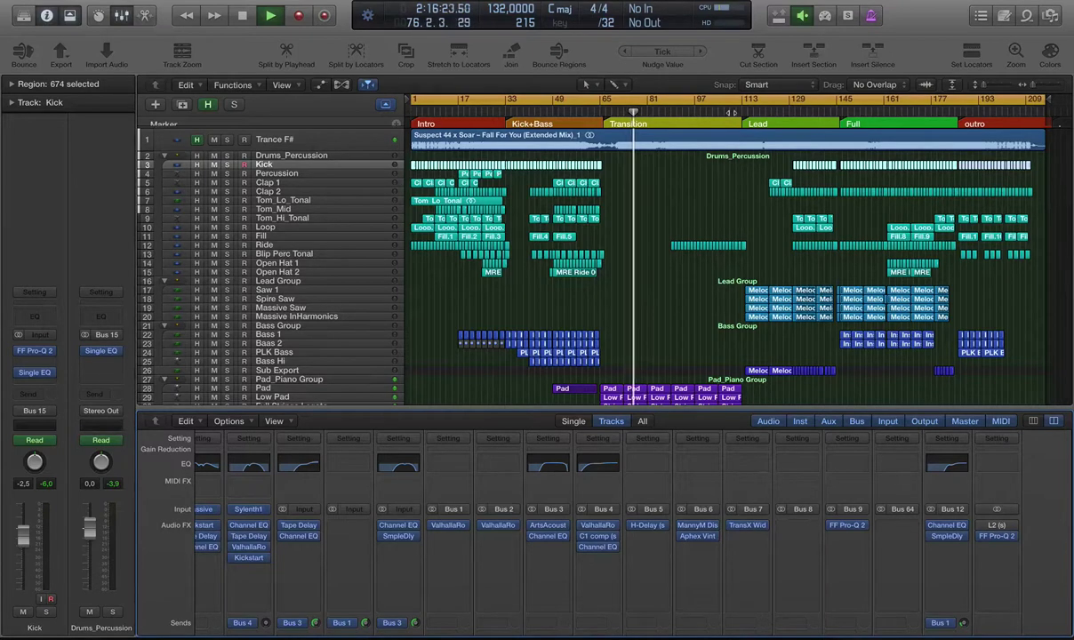
pyautogui.click(731, 113)
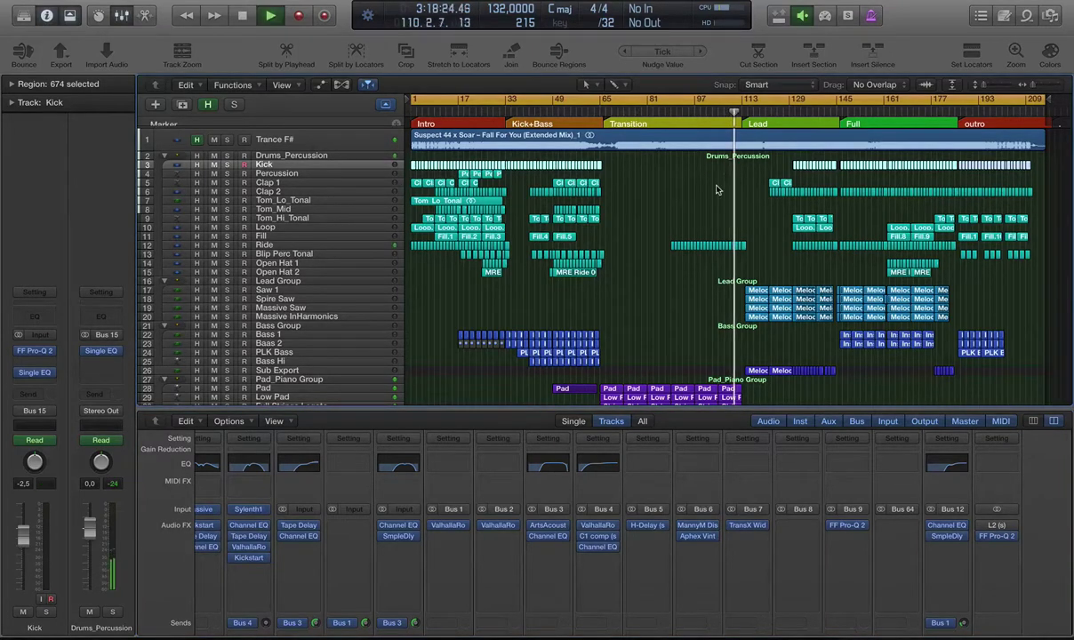
pyautogui.scroll(3, 713, 187)
pyautogui.hscroll(3, 716, 189)
pyautogui.hscroll(3, 716, 189)
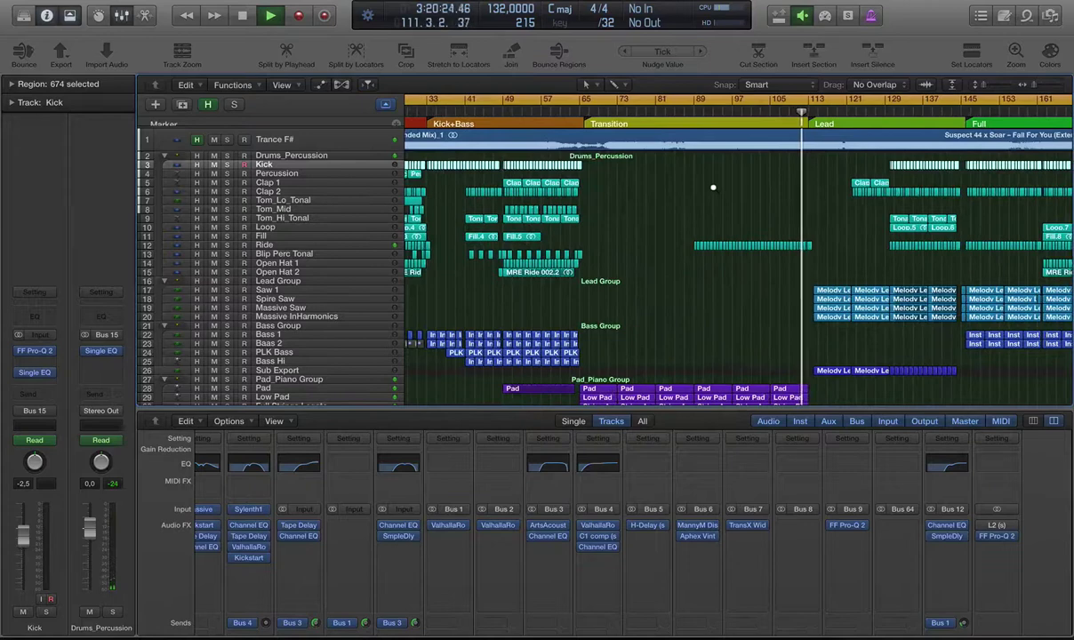
pyautogui.scroll(-5, 716, 190)
pyautogui.scroll(3, 716, 189)
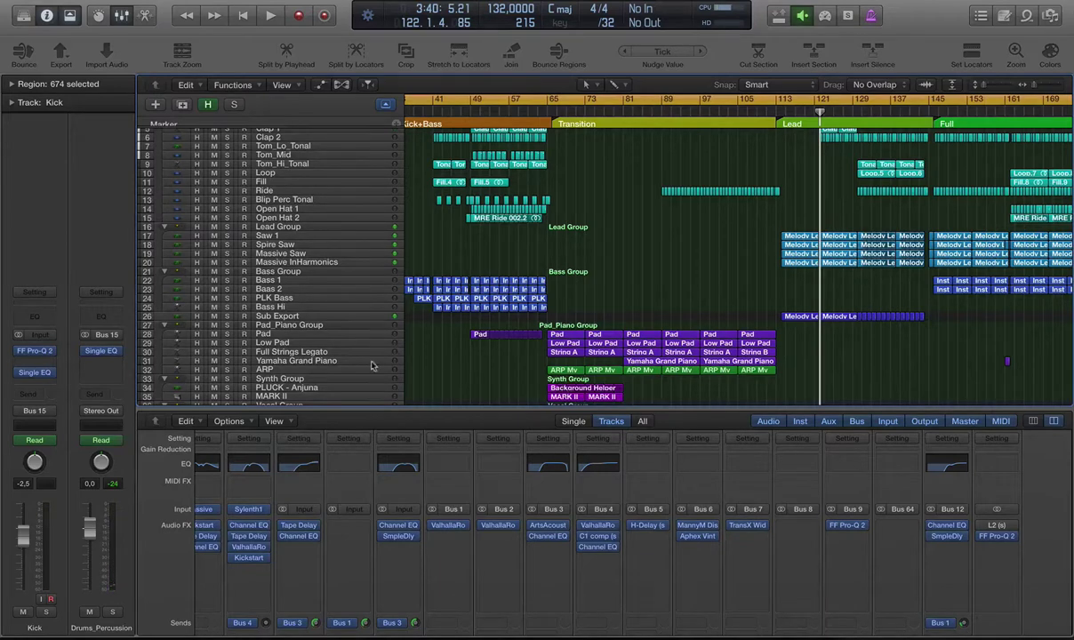
# Step: Enlarge the mixer to show the complete channel strips and review the Pro-Q 2 curve on the Stereo Out, closing the plug-in window
pyautogui.click(996, 537)
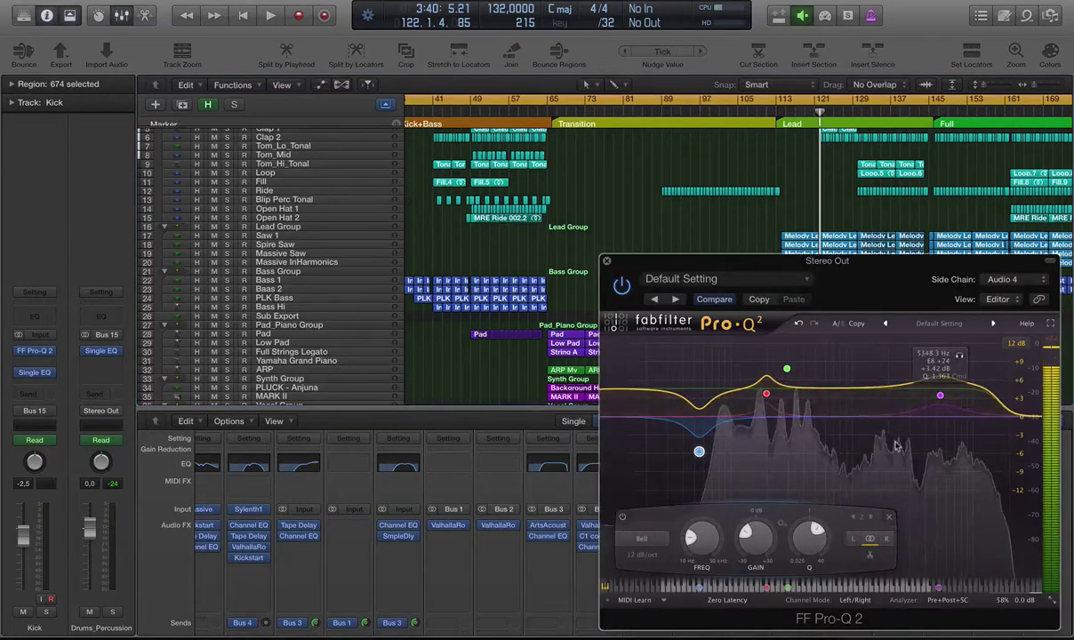
pyautogui.click(605, 260)
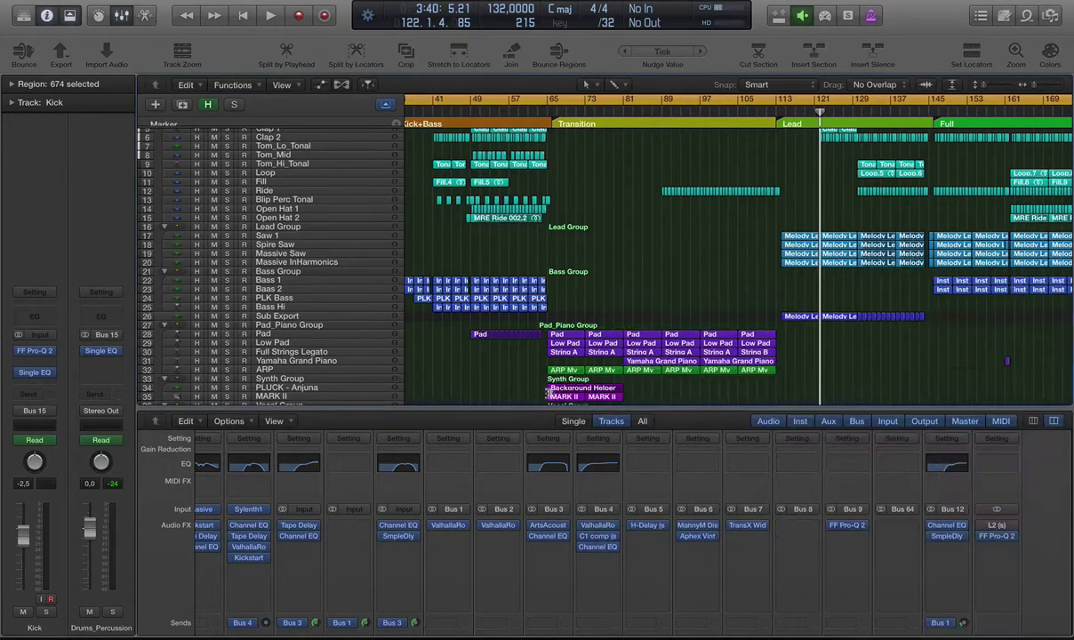
pyautogui.moveTo(521, 408); pyautogui.dragTo(522, 251)
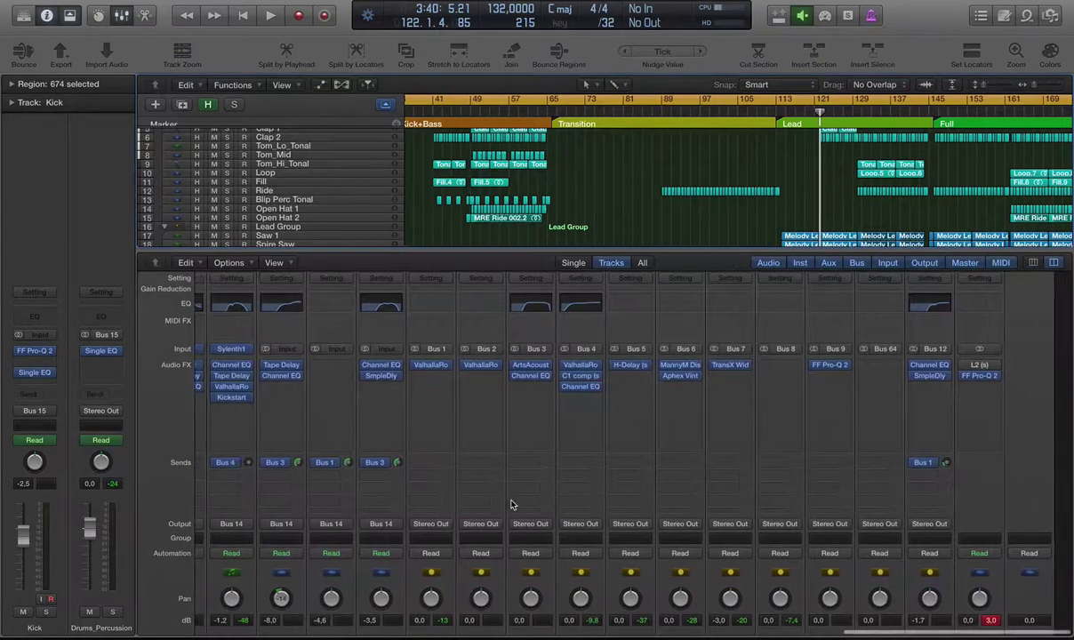
pyautogui.scroll(-5, 511, 504)
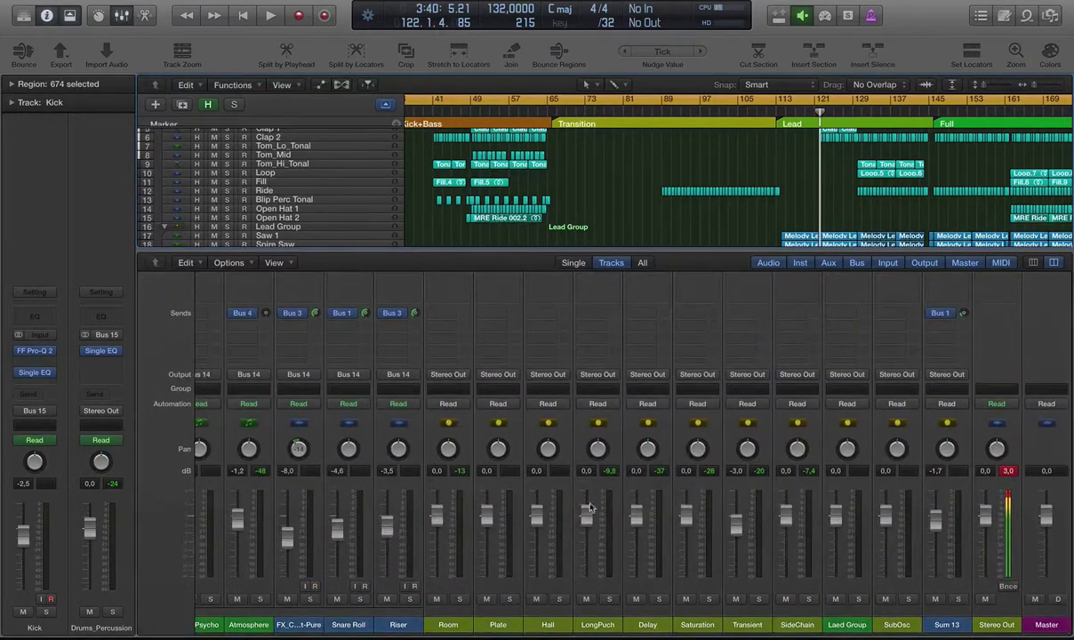
pyautogui.scroll(5, 935, 510)
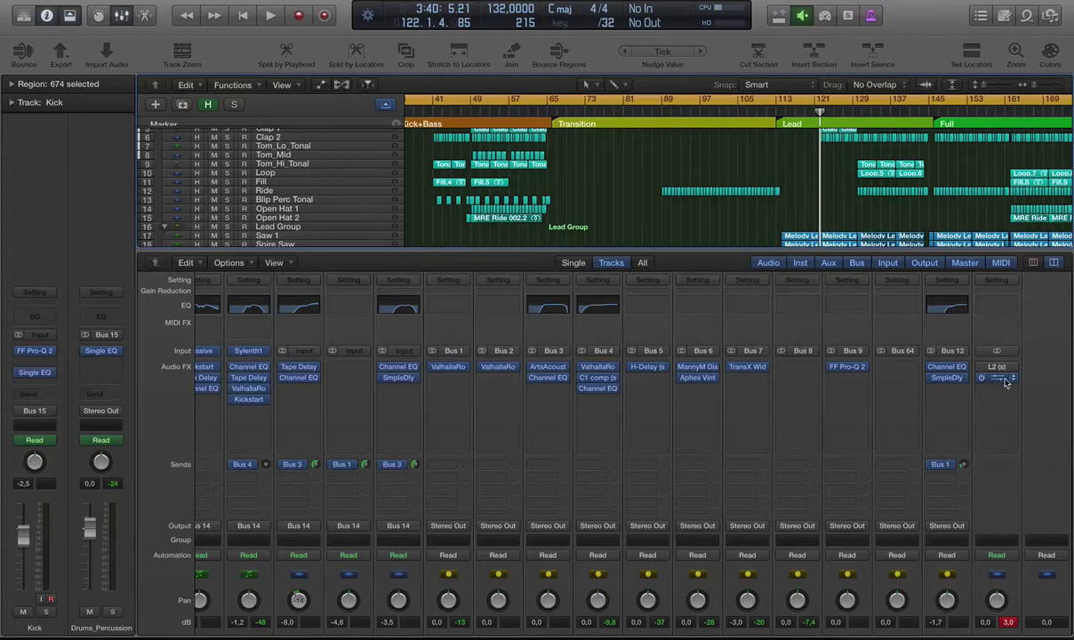
pyautogui.click(997, 380)
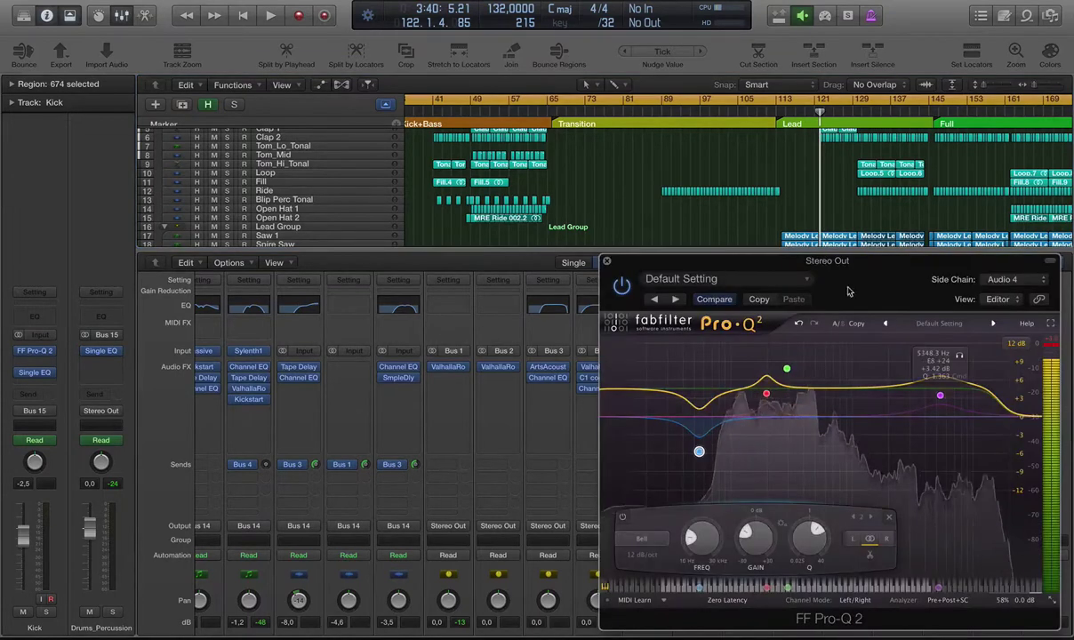
pyautogui.moveTo(793, 262); pyautogui.dragTo(630, 210)
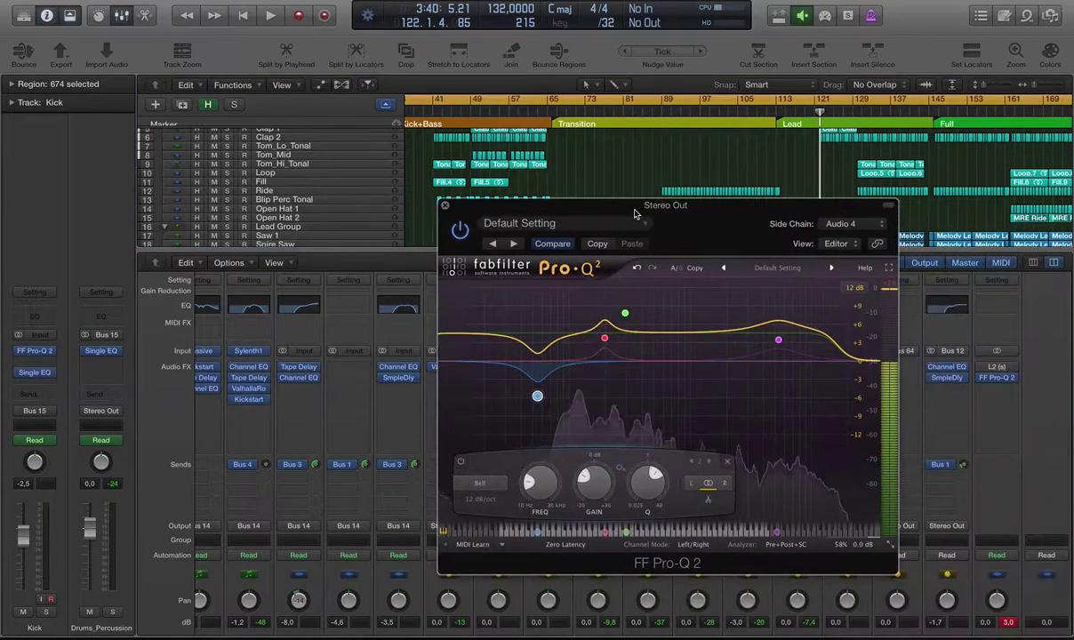
pyautogui.click(444, 206)
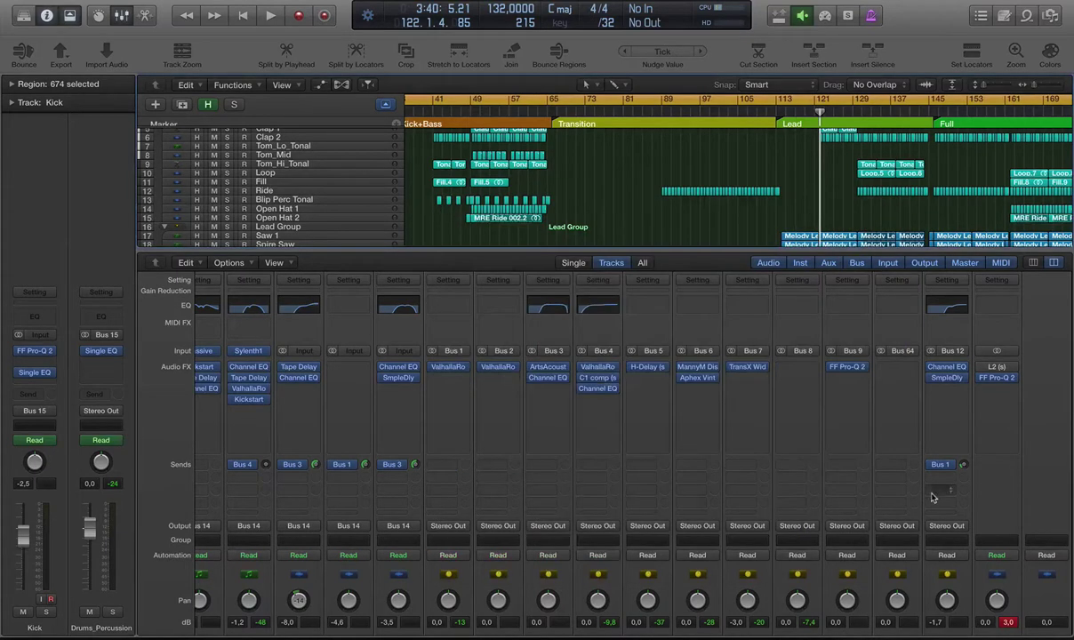
# Step: Lower the Stereo Out fader to -6.0 dB and play the mix from the start of the Kick+Bass section
pyautogui.scroll(-4, 932, 498)
pyautogui.click(989, 521)
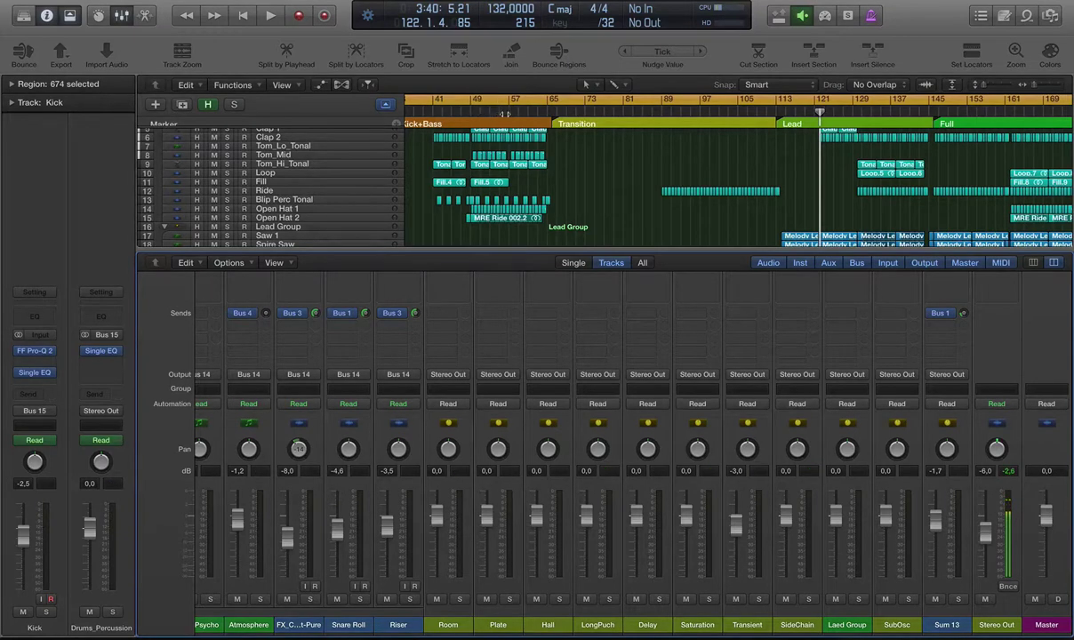
pyautogui.scroll(-2, 505, 115)
pyautogui.hscroll(-2, 505, 115)
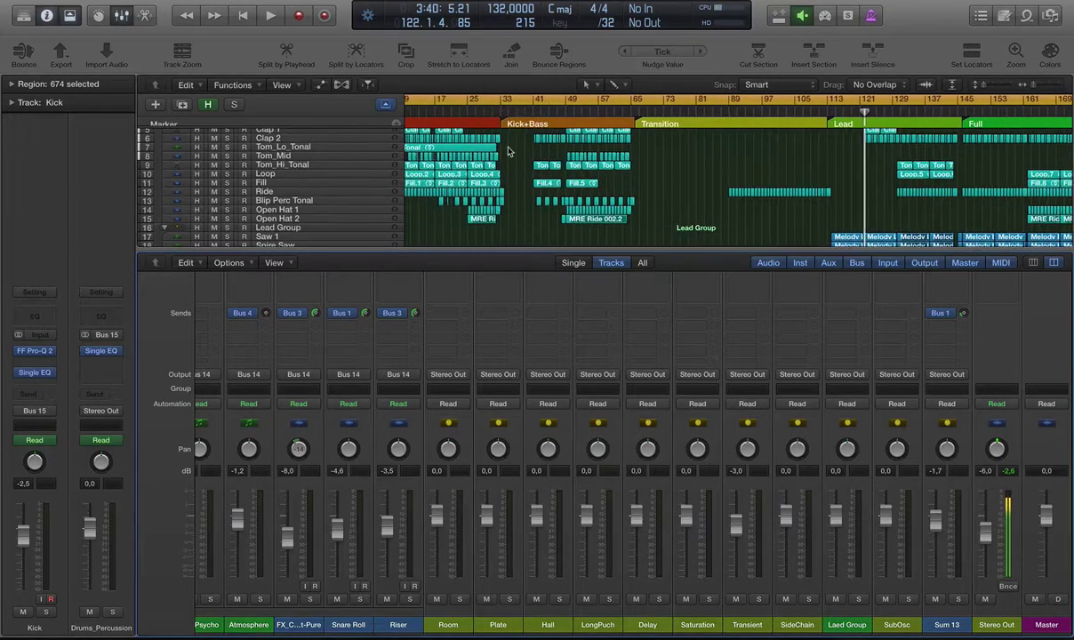
pyautogui.scroll(-2, 509, 151)
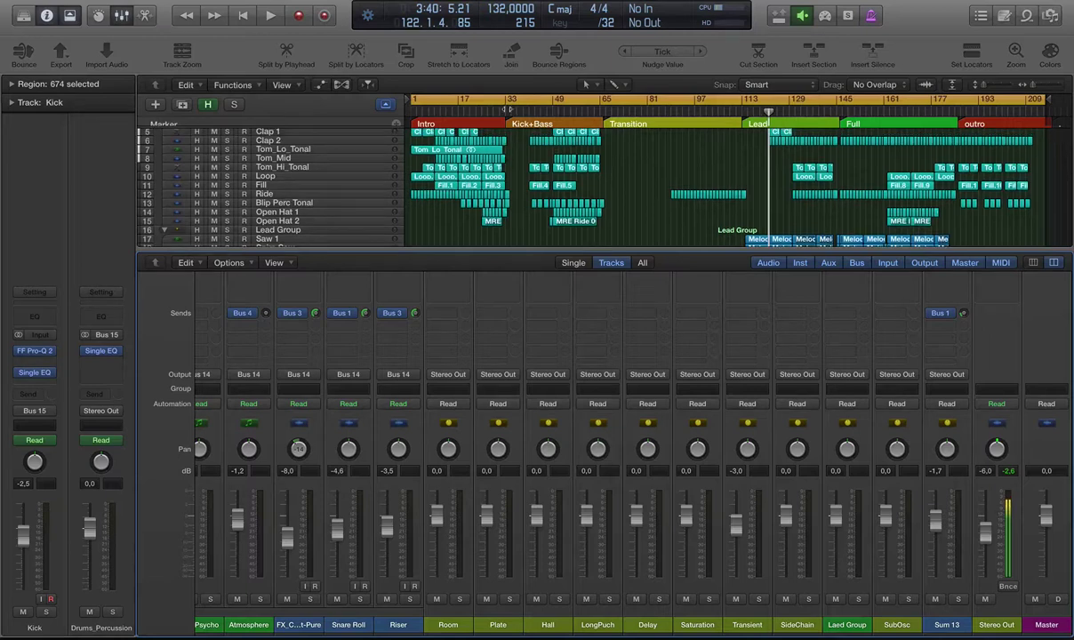
pyautogui.click(504, 112)
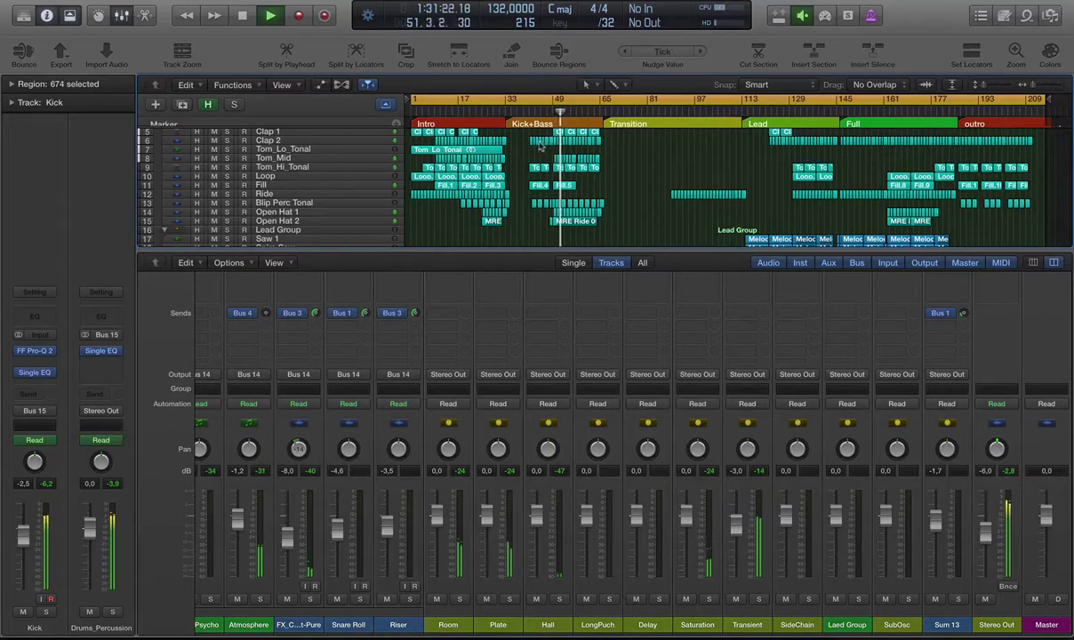
pyautogui.press('space')
# Step: Select the PLK Bass track and insert the Compressor plug-in after SmpleDly on its channel strip
pyautogui.scroll(5, 381, 200)
pyautogui.scroll(-8, 382, 200)
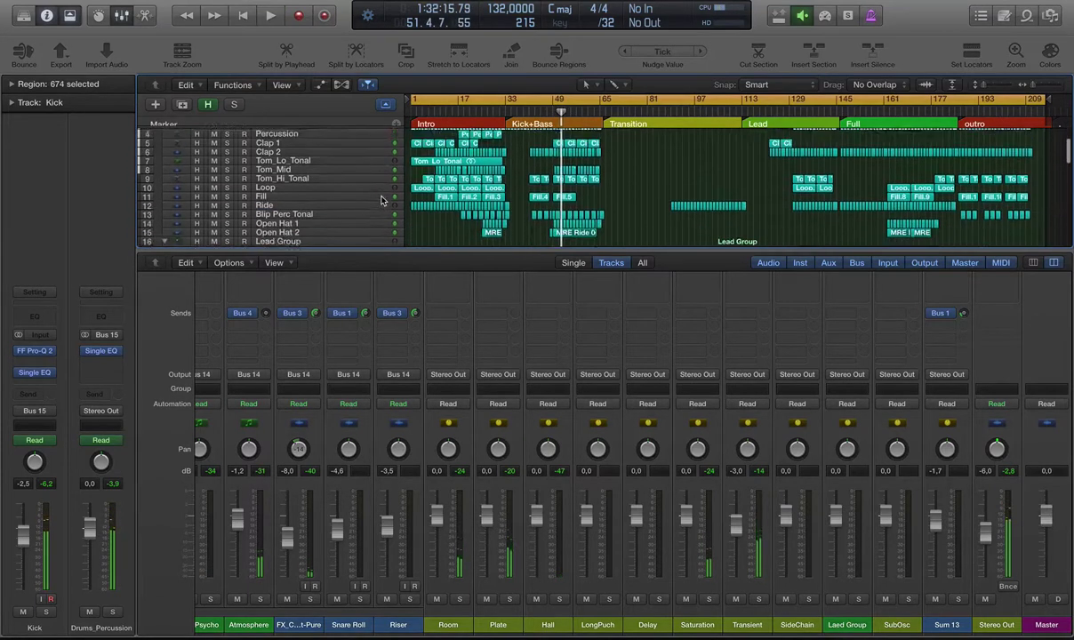
pyautogui.scroll(-6, 381, 200)
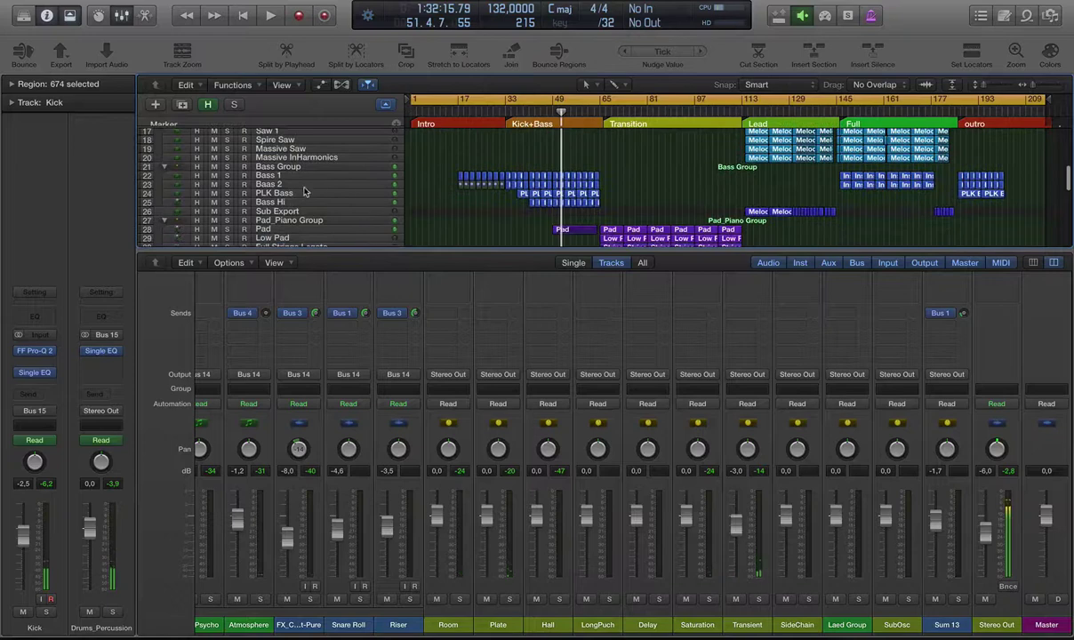
pyautogui.click(292, 193)
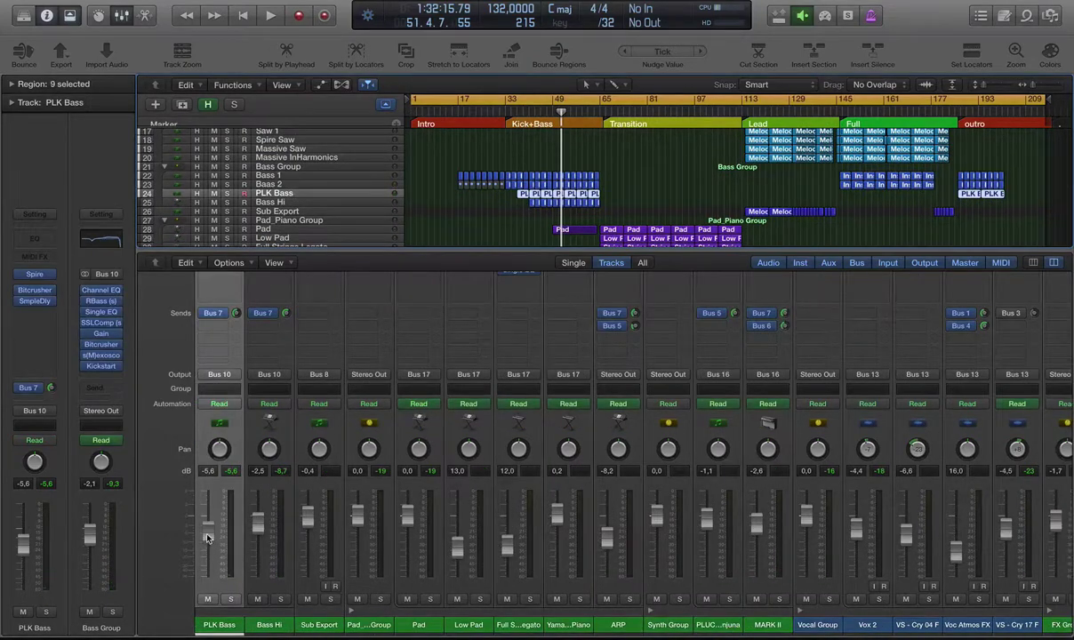
pyautogui.scroll(5, 207, 538)
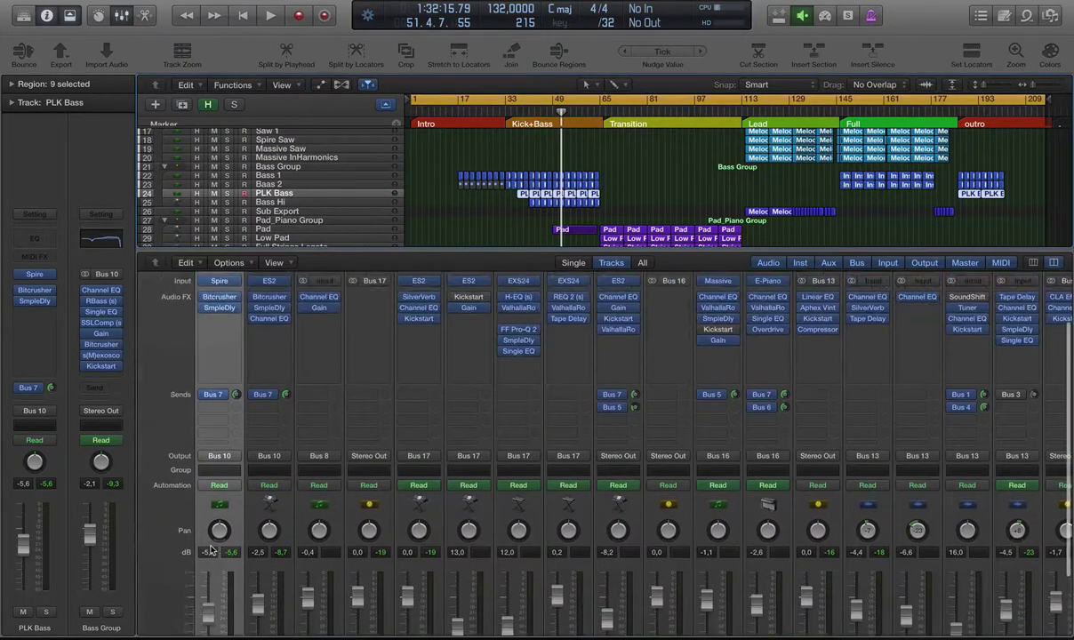
pyautogui.click(229, 322)
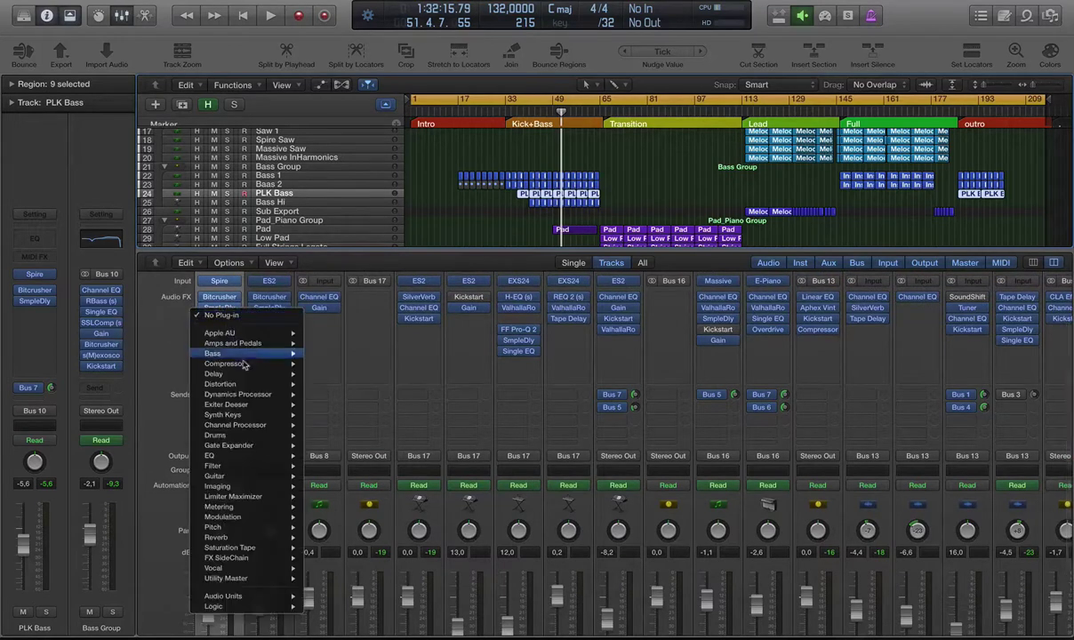
pyautogui.moveTo(249, 364)
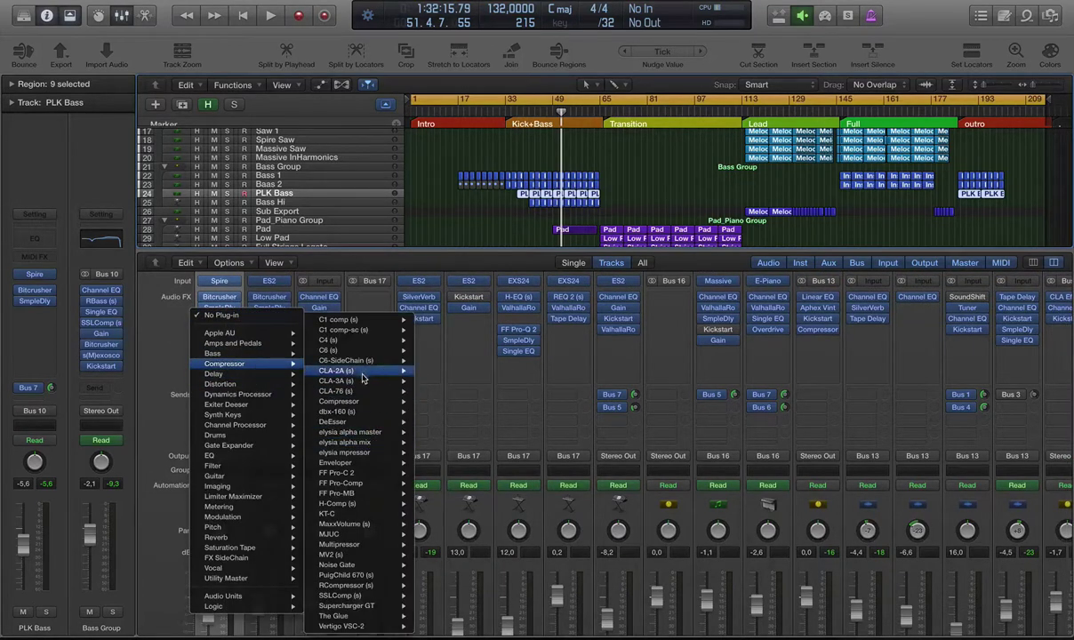
pyautogui.click(351, 400)
pyautogui.moveTo(305, 31); pyautogui.dragTo(680, 282)
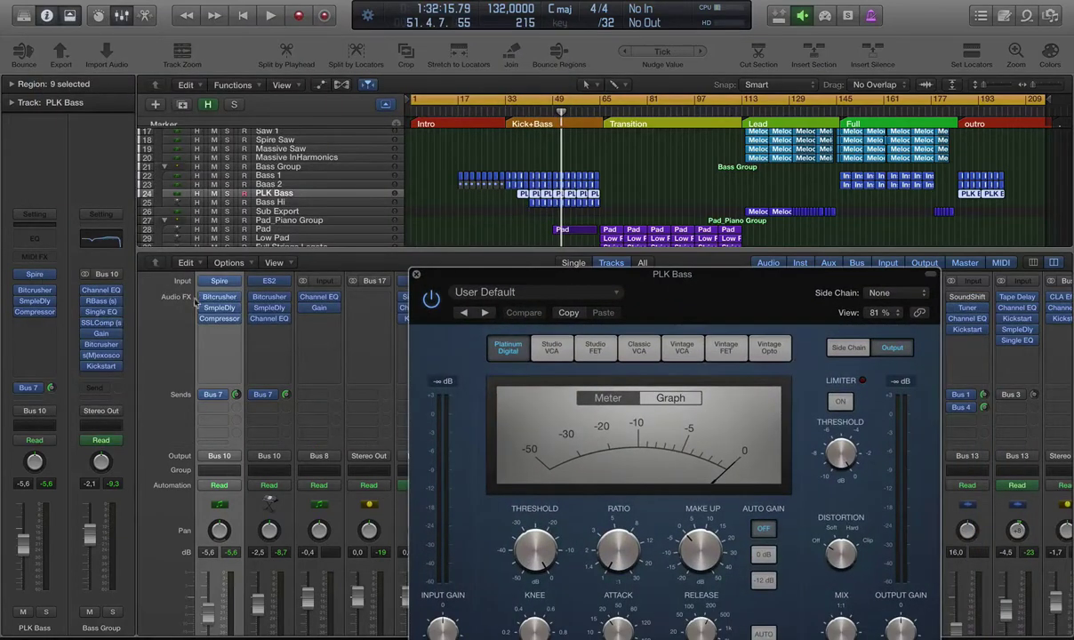
# Step: Insert the s(M)exoscope metering plug-in after the Compressor on PLK Bass and place its window over the mixer
pyautogui.click(218, 330)
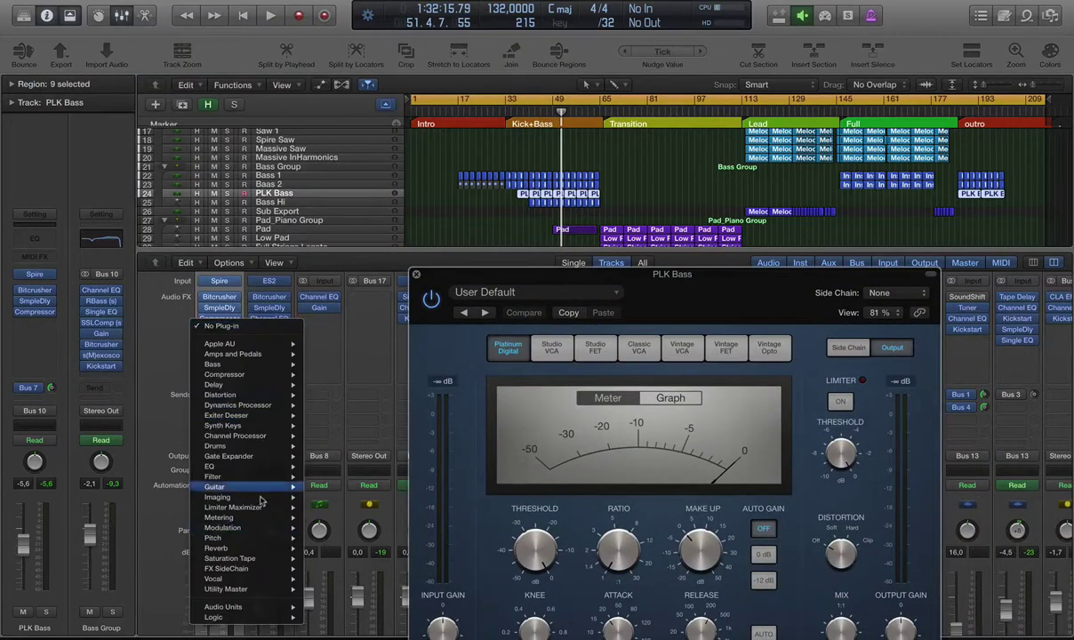
pyautogui.moveTo(265, 527)
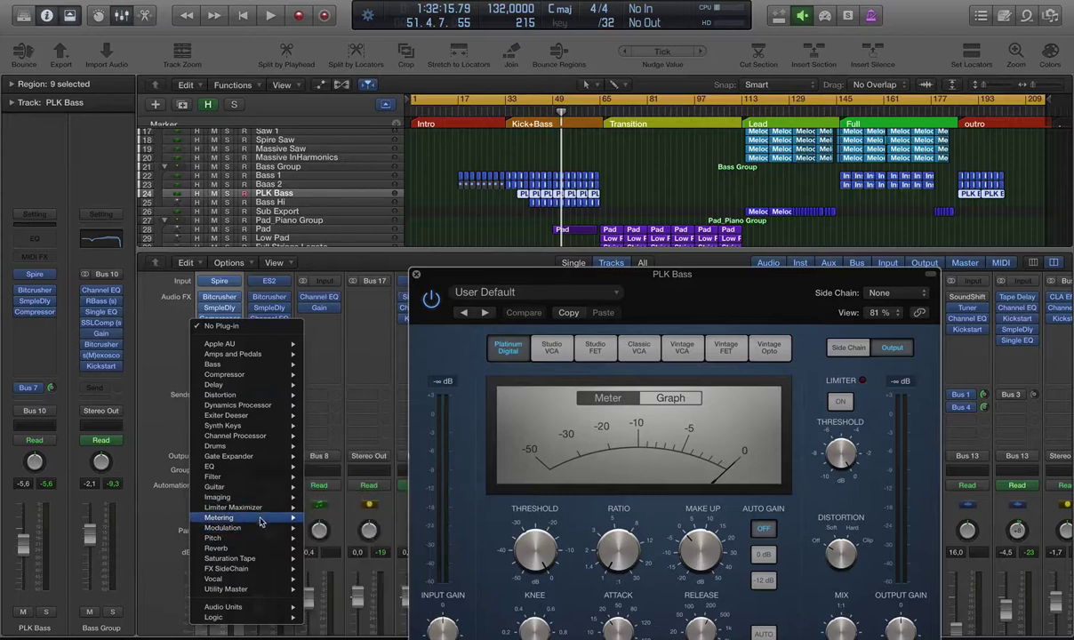
pyautogui.click(353, 579)
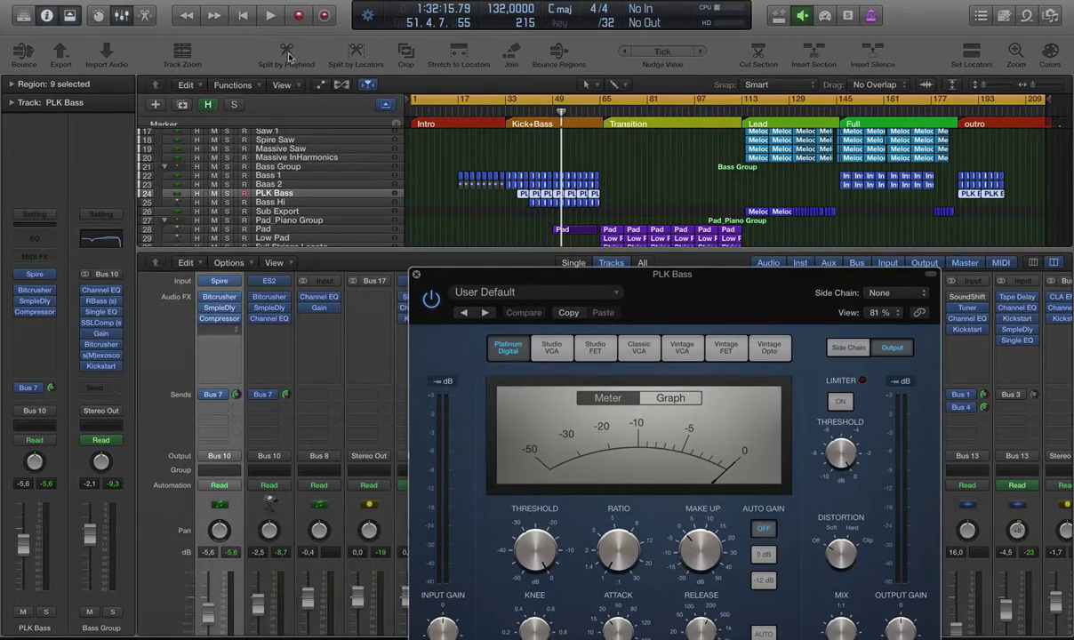
pyautogui.moveTo(259, 33); pyautogui.dragTo(575, 296)
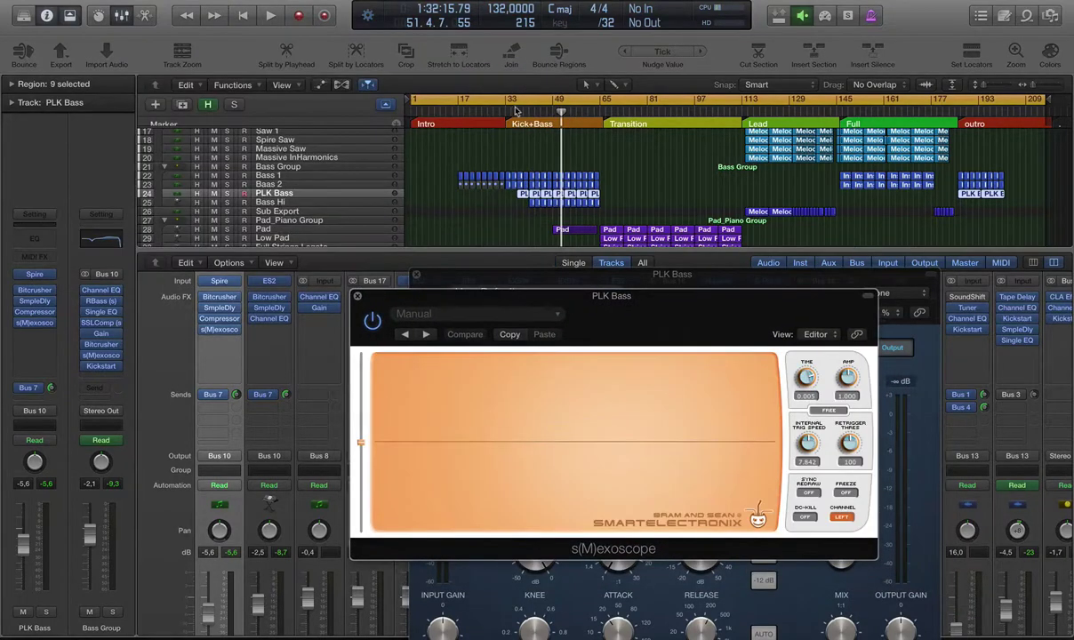
# Step: Solo PLK Bass and loop the Kick+Bass section, arranging the windows so the oscilloscope waveform and Compressor controls are both visible
pyautogui.click(522, 112)
pyautogui.press('space')
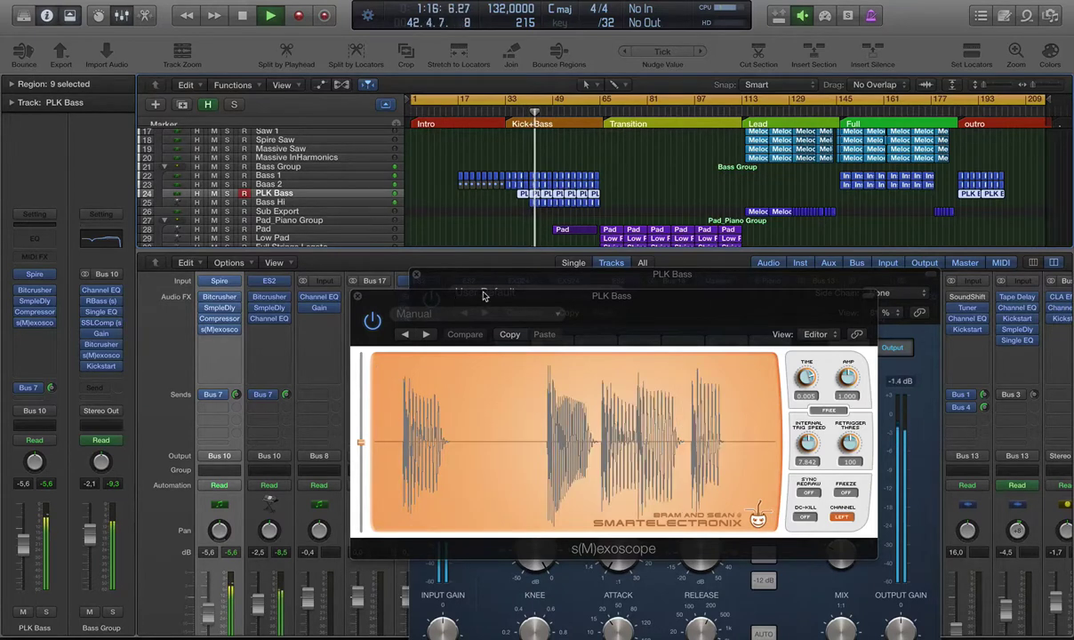
pyautogui.moveTo(451, 302); pyautogui.dragTo(449, 250)
pyautogui.click(227, 192)
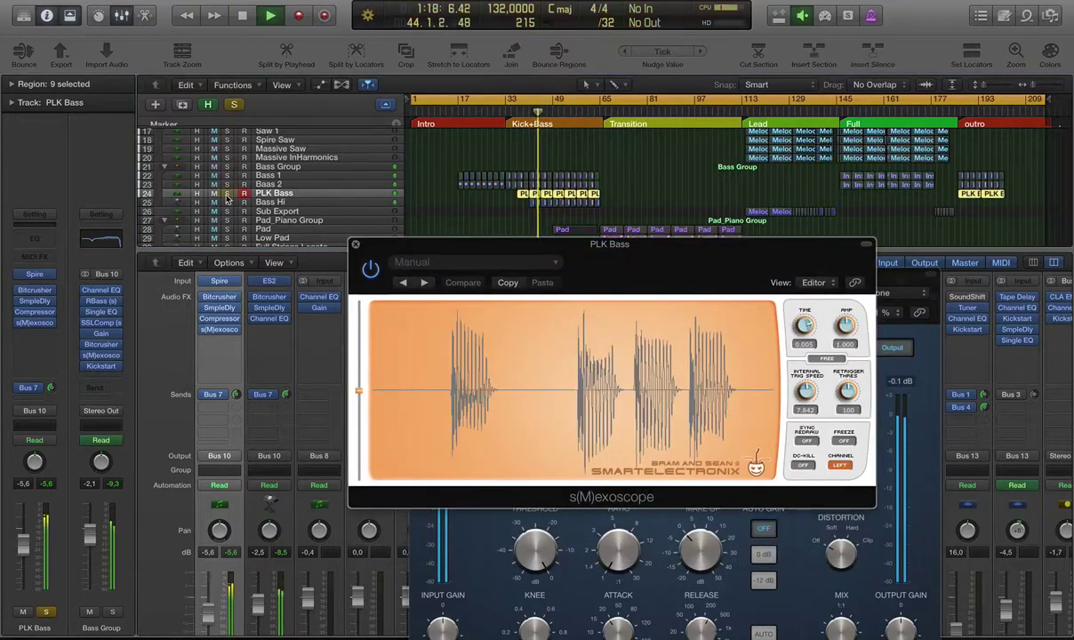
pyautogui.moveTo(414, 99); pyautogui.dragTo(596, 99)
pyautogui.moveTo(550, 245); pyautogui.dragTo(537, 10)
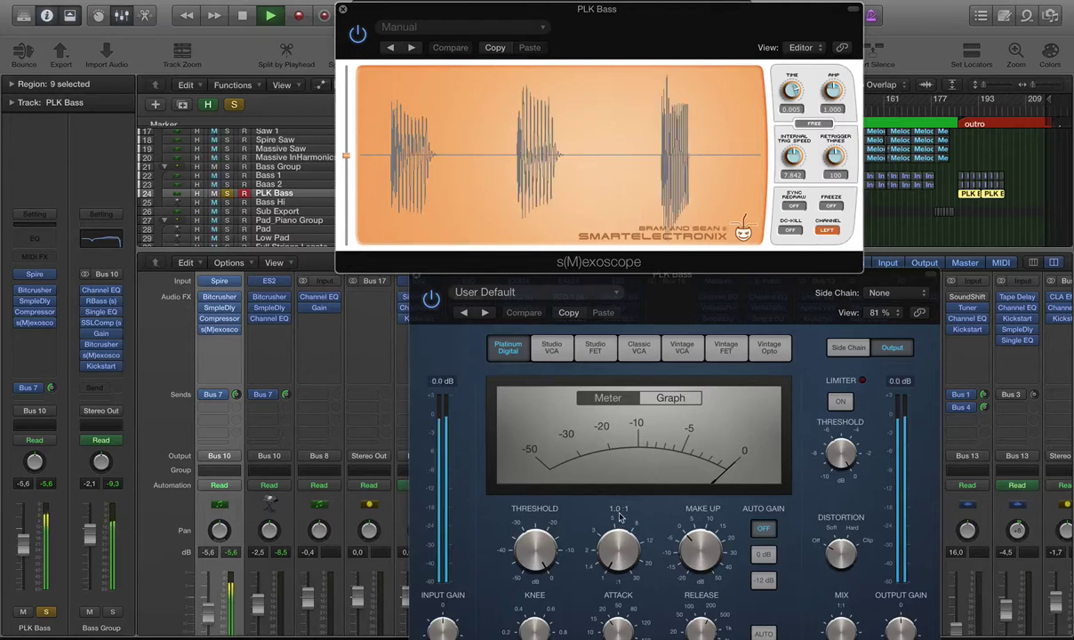
pyautogui.moveTo(622, 281); pyautogui.dragTo(617, 232)
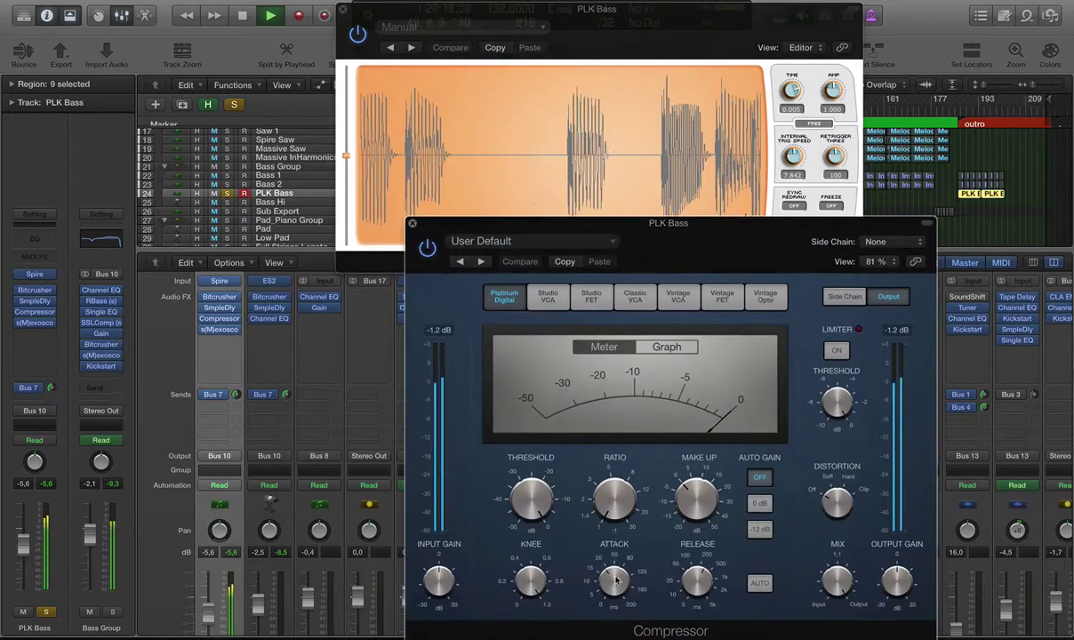
# Step: Adjust the Compressor's release and set its Make Up gain to 5.0 dB, comparing the compressed PLK Bass with the bypassed signal
pyautogui.moveTo(698, 580); pyautogui.dragTo(703, 588)
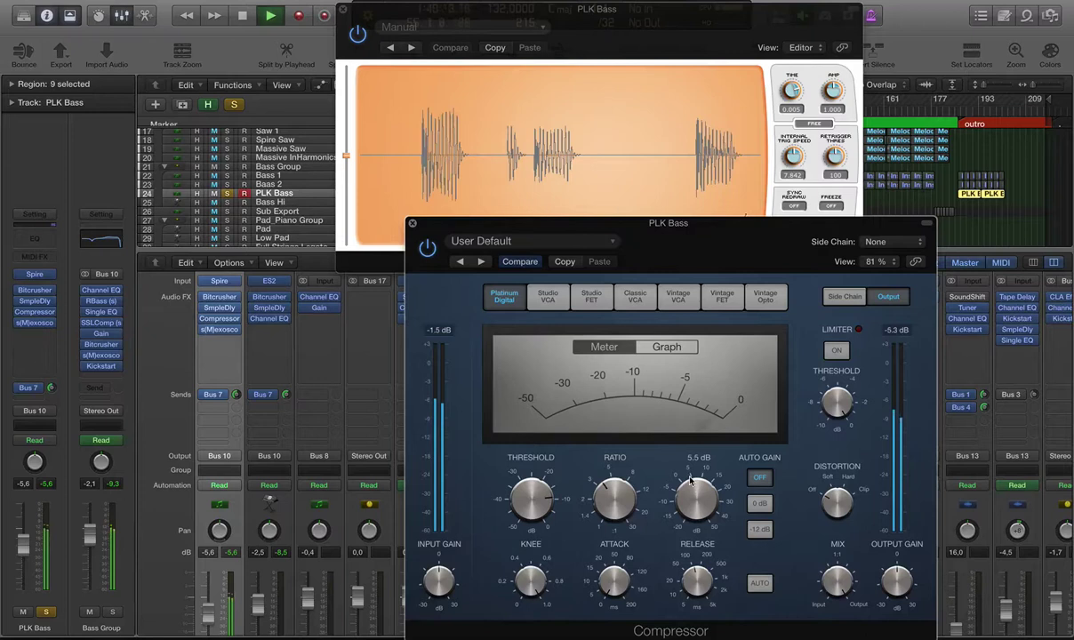
pyautogui.moveTo(690, 483); pyautogui.dragTo(690, 481)
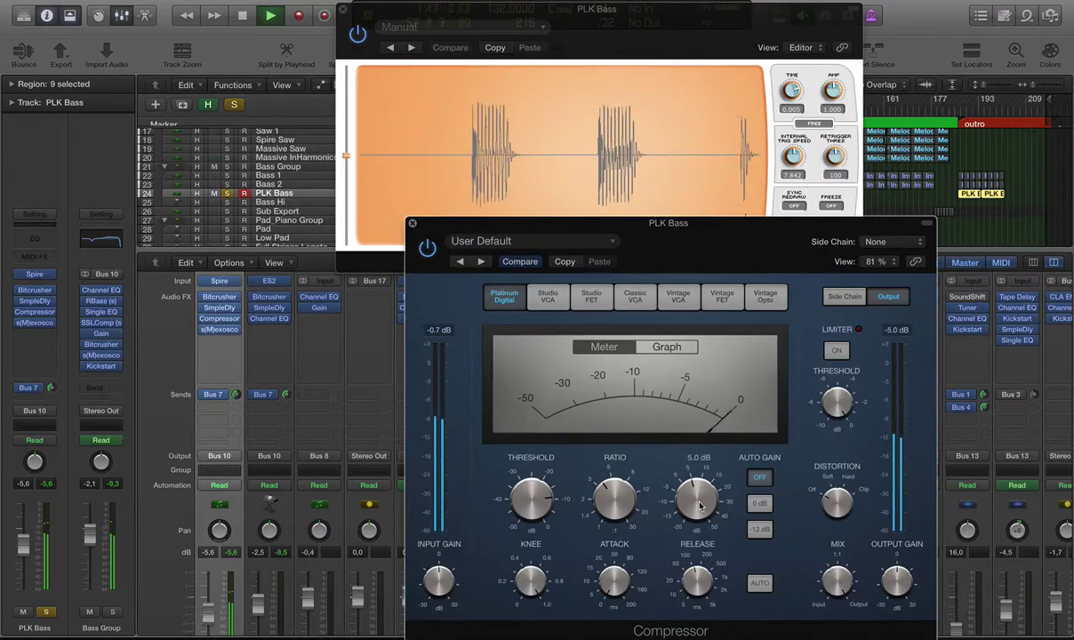
pyautogui.moveTo(699, 506); pyautogui.dragTo(697, 510)
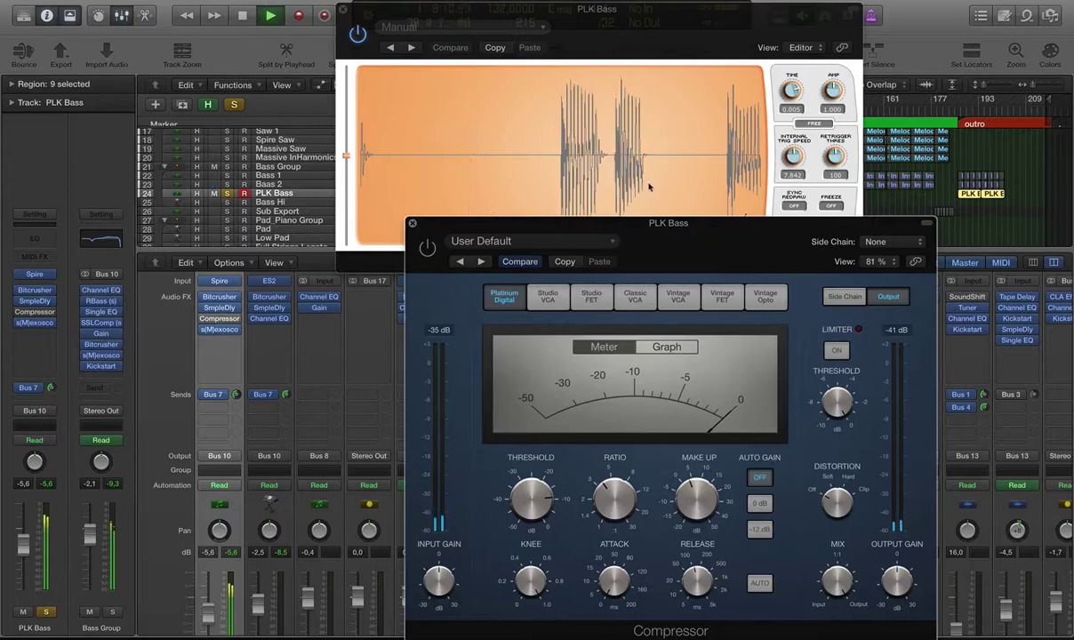
pyautogui.click(428, 250)
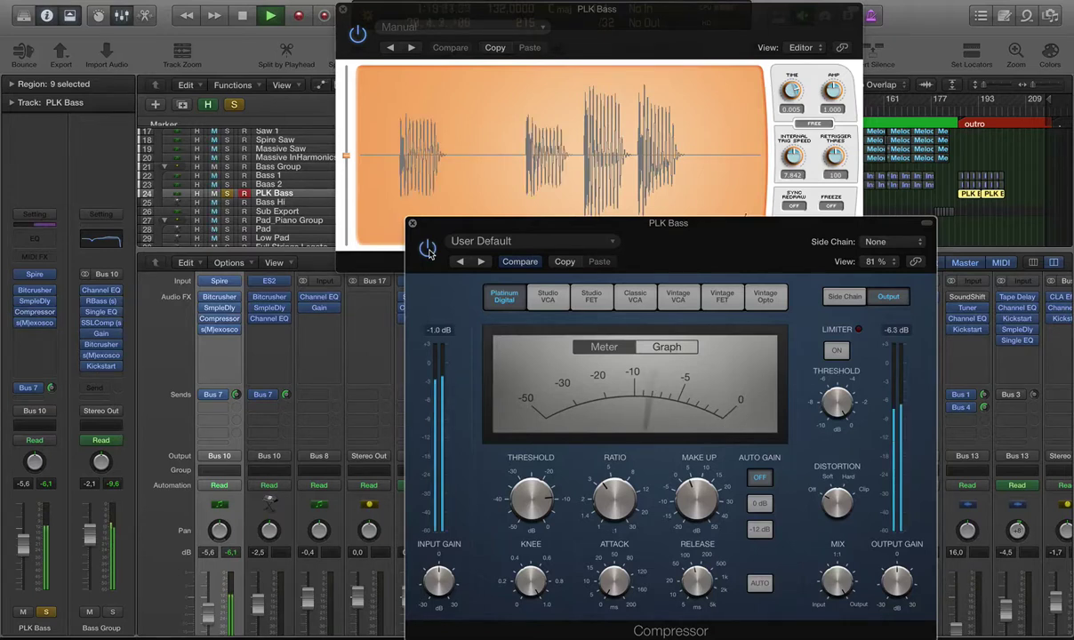
# Step: Stop playback and close the s(M)exoscope and Compressor windows of PLK Bass
pyautogui.press('space')
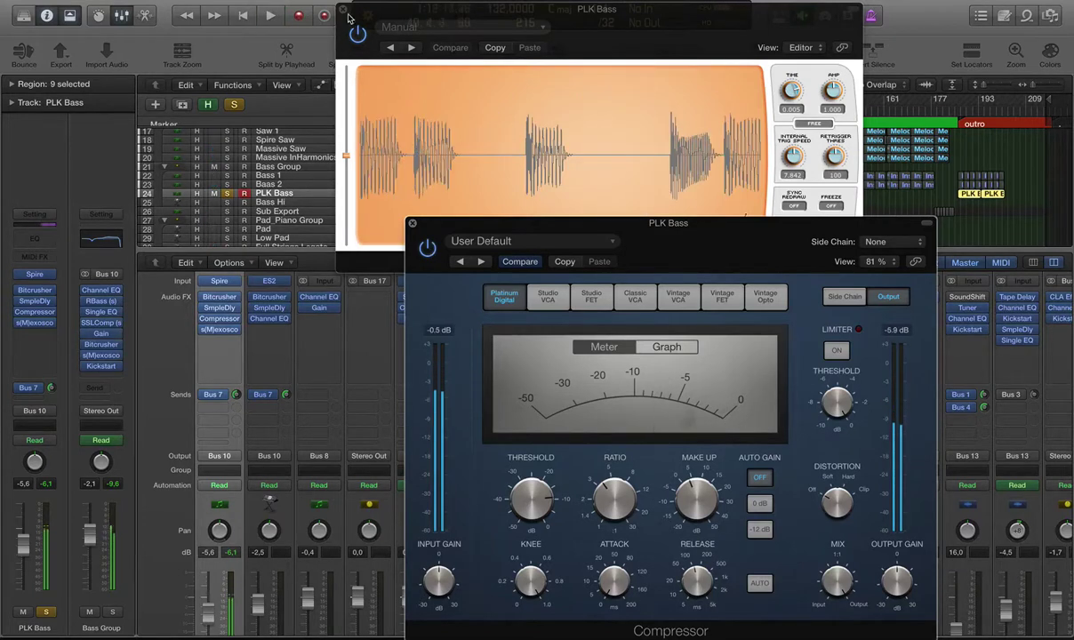
pyautogui.click(343, 9)
pyautogui.click(412, 223)
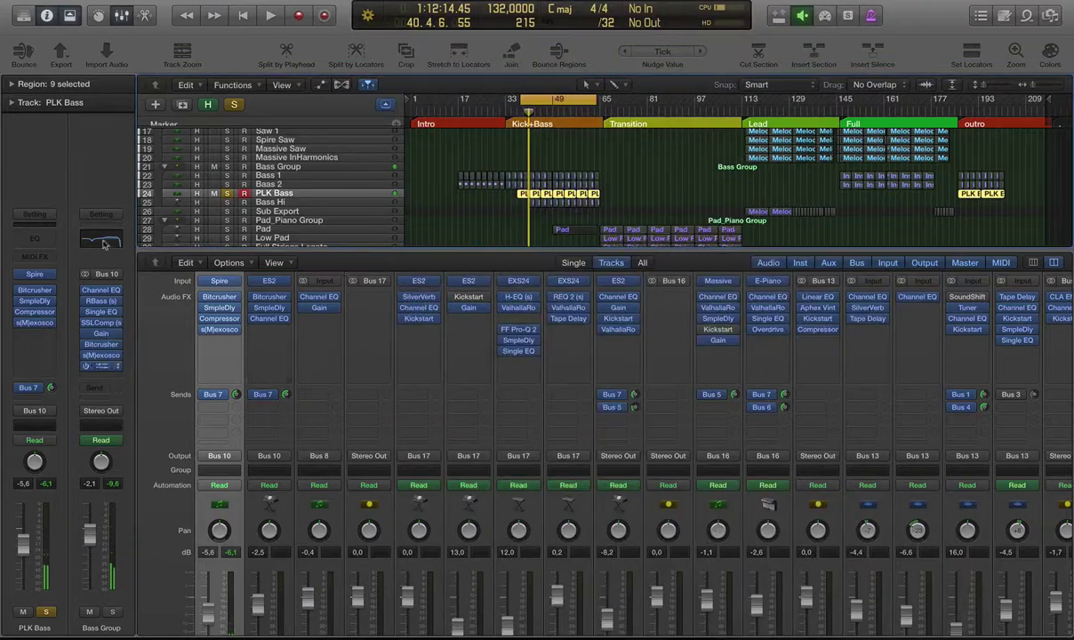
# Step: Unsolo PLK Bass and play the full mix from just before the Kick+Bass section
pyautogui.press('super+Down')
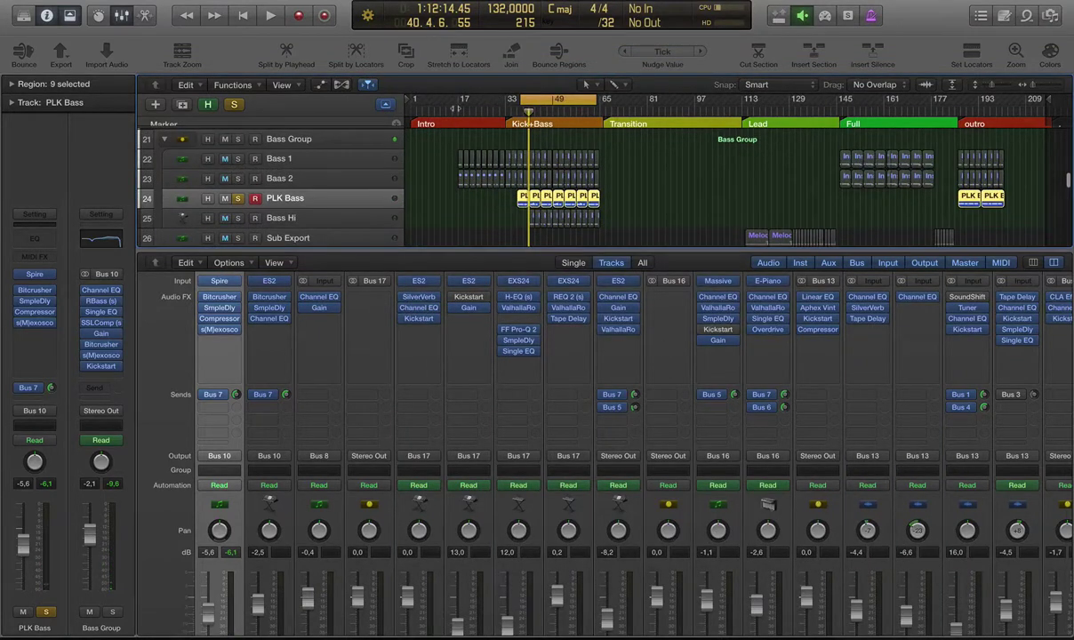
pyautogui.doubleClick(451, 110)
pyautogui.click(237, 197)
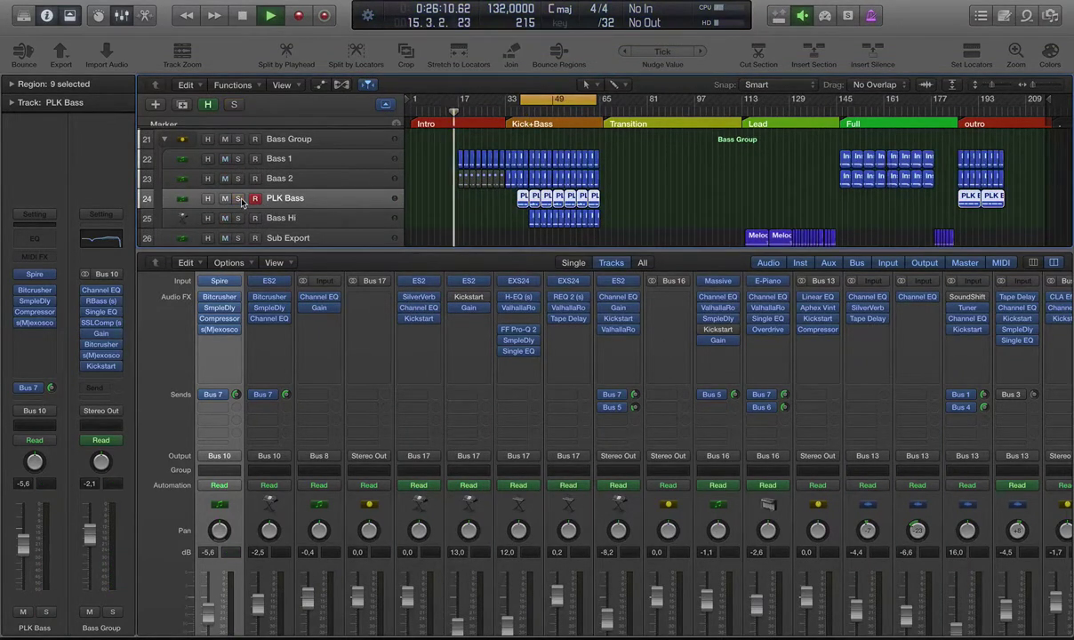
pyautogui.press('super+Right')
pyautogui.press('super+Right')
pyautogui.press('super+Right')
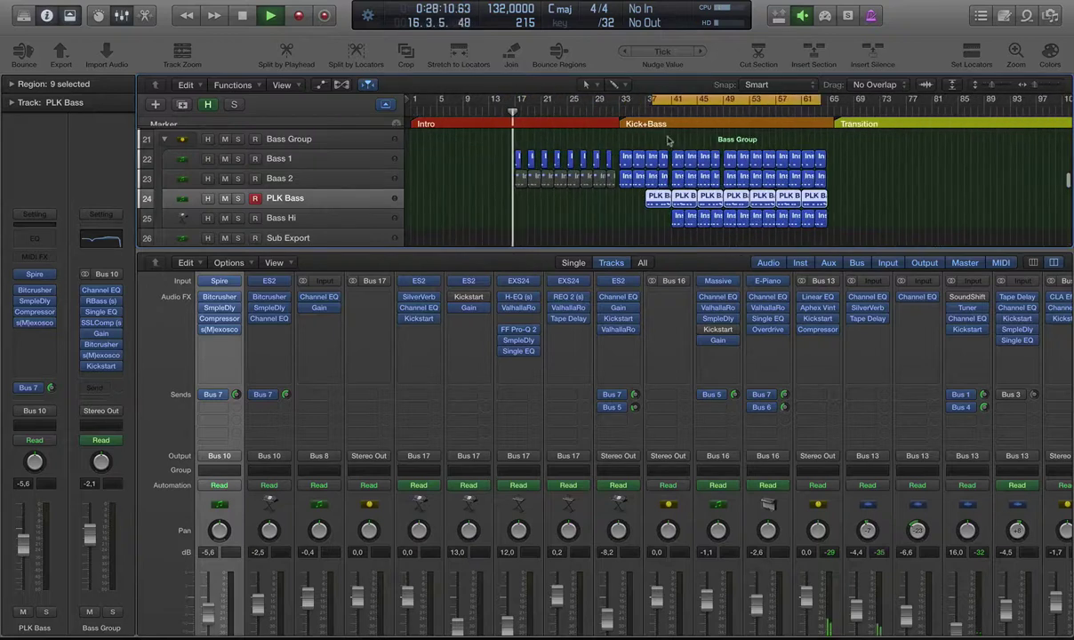
pyautogui.click(611, 109)
pyautogui.press('super+Right')
pyautogui.press('super+Right')
pyautogui.press('super+Right')
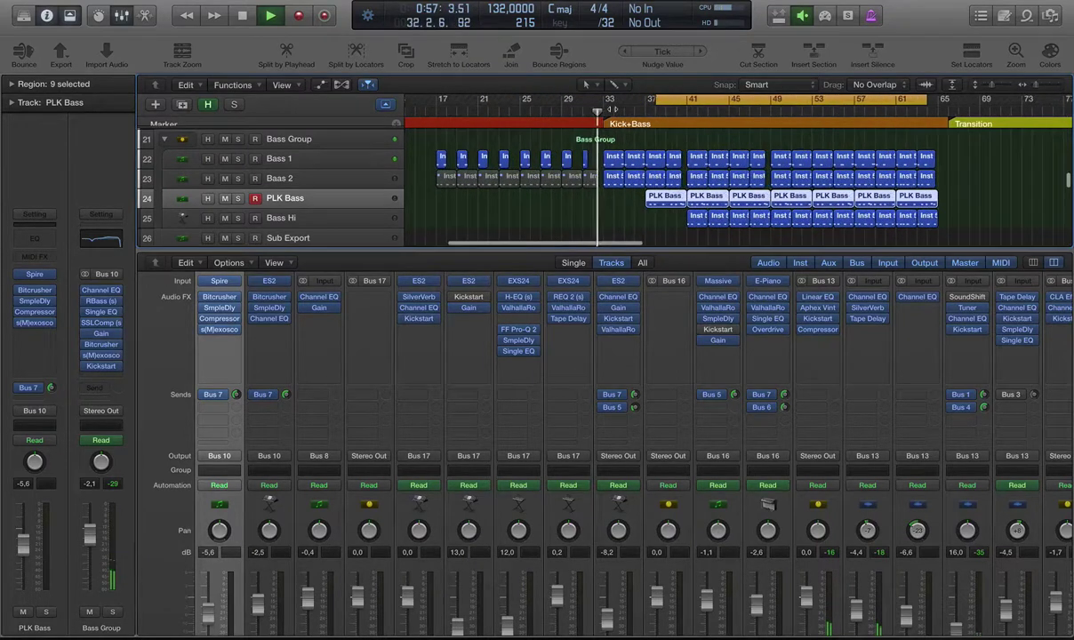
pyautogui.press('super+Left')
pyautogui.press('super+Left')
pyautogui.press('super+Left')
pyautogui.press('super+Left')
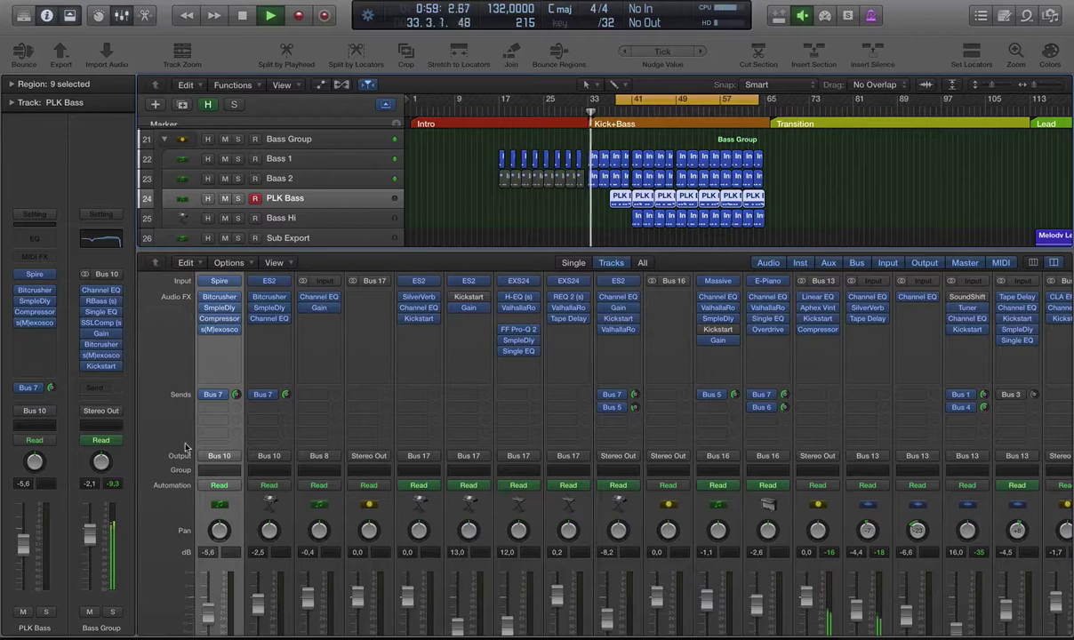
# Step: Raise the PLK Bass fader to -3.8 dB in the mixer
pyautogui.scroll(-2, 220, 598)
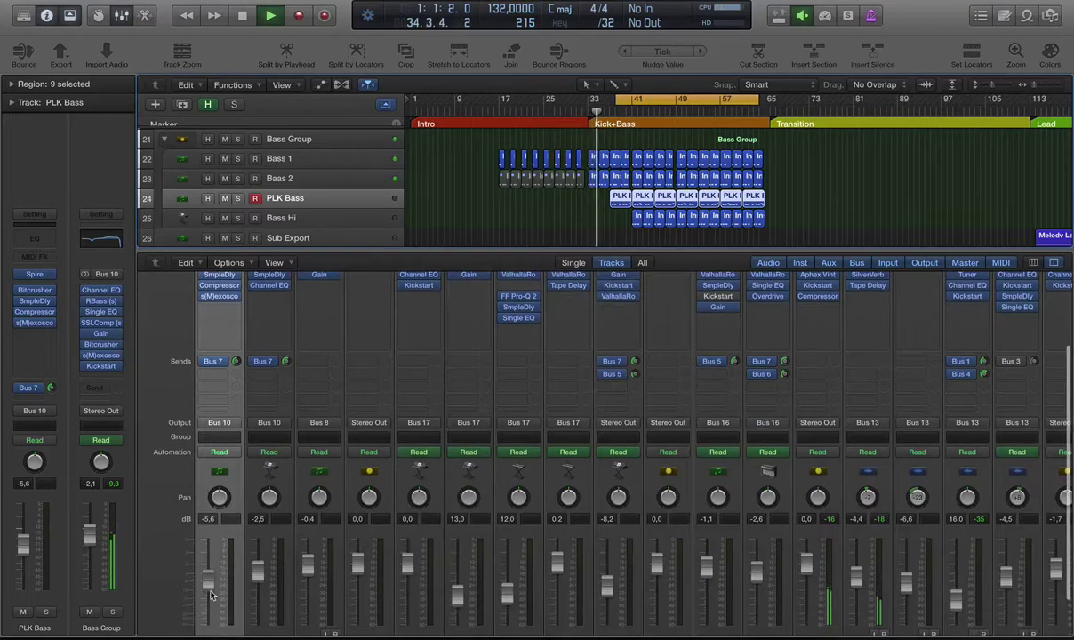
pyautogui.scroll(2, 210, 596)
pyautogui.moveTo(211, 604); pyautogui.dragTo(210, 599)
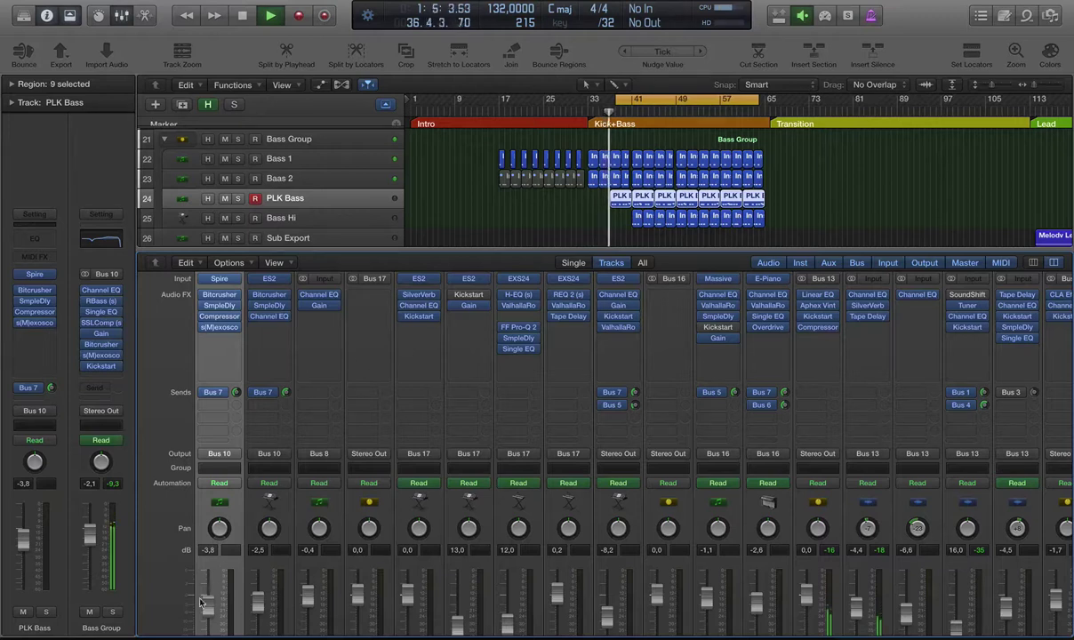
# Step: Check the levels of the FX channels, buses and Stereo Out in the mixer while the Kick+Bass section plays
pyautogui.hscroll(2, 547, 202)
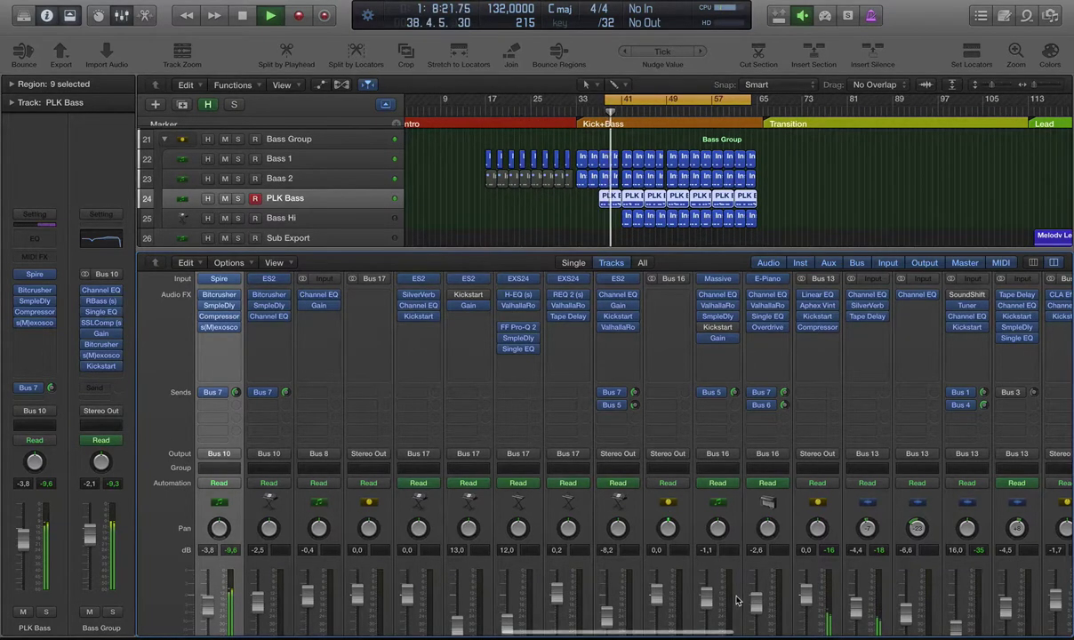
pyautogui.hscroll(10, 798, 493)
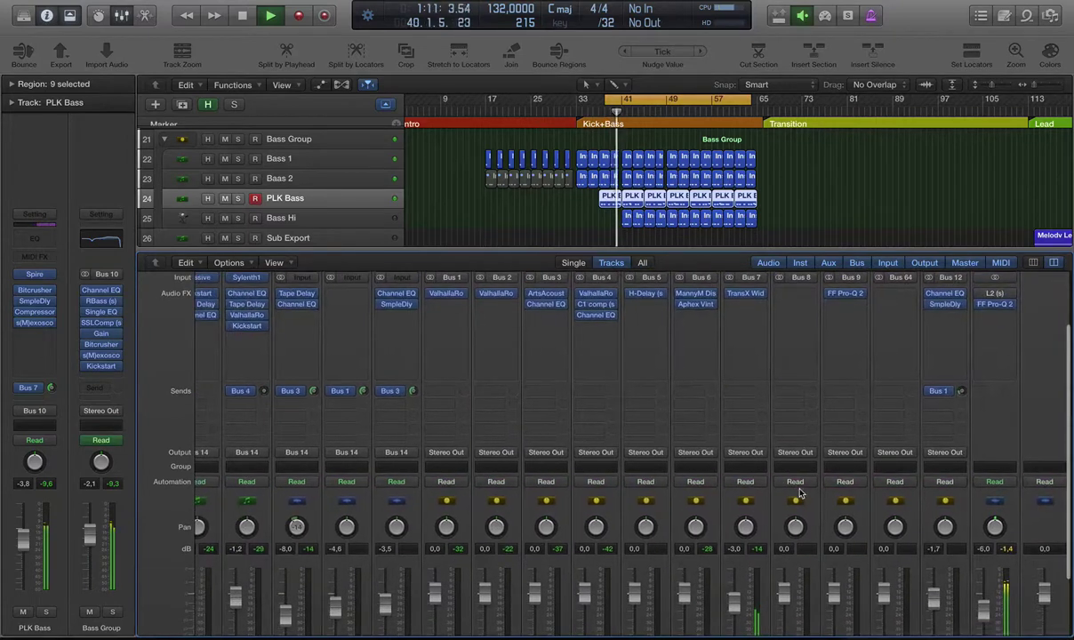
pyautogui.scroll(1, 799, 493)
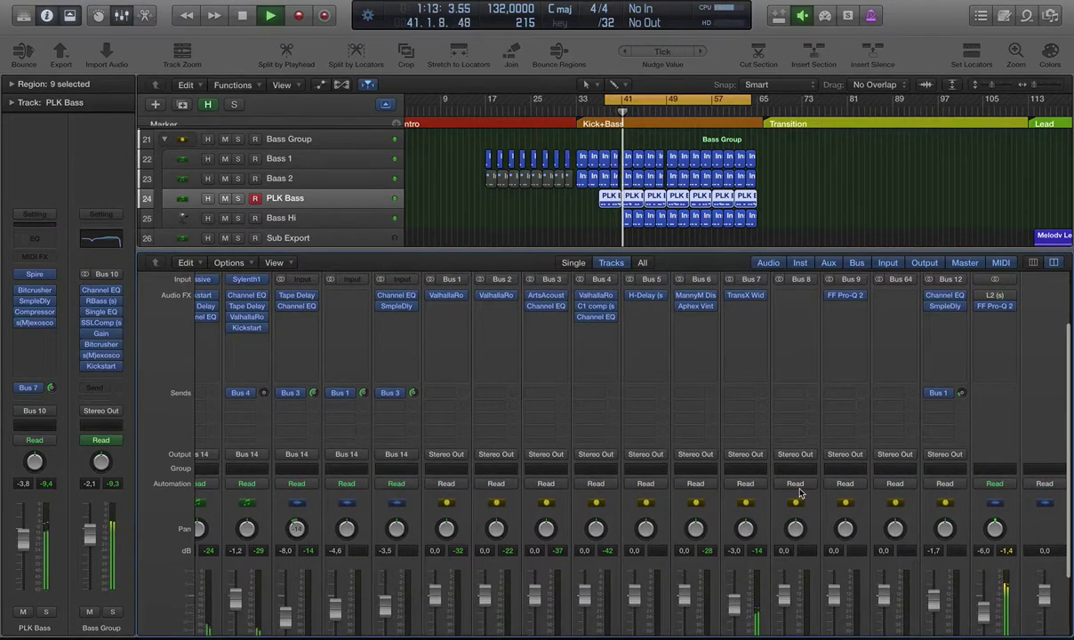
pyautogui.scroll(-1, 799, 493)
pyautogui.hscroll(-1, 799, 493)
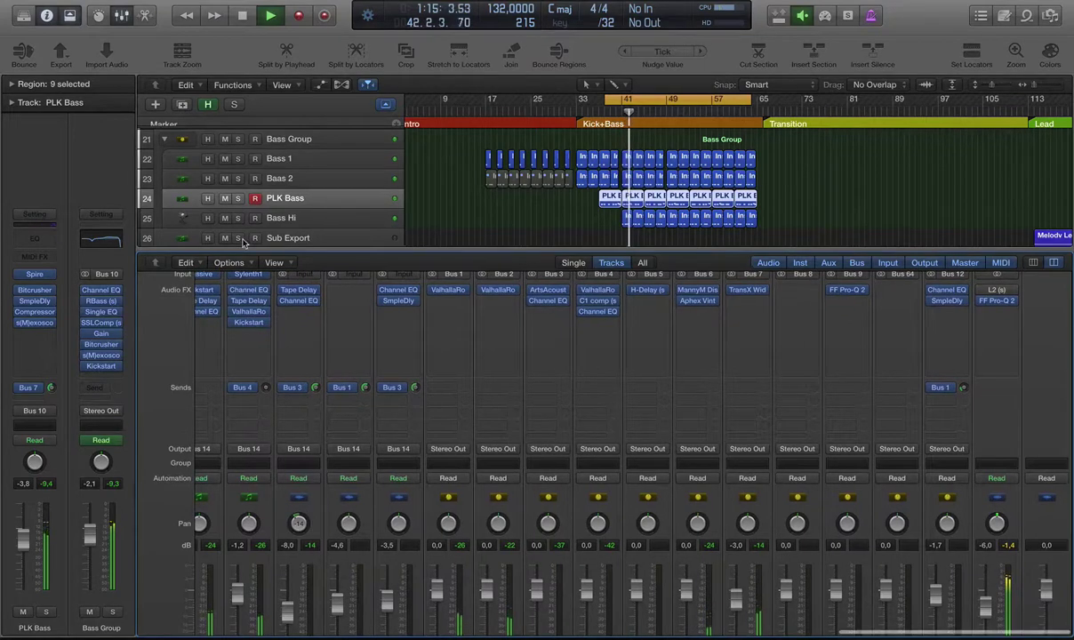
pyautogui.hscroll(-5, 404, 525)
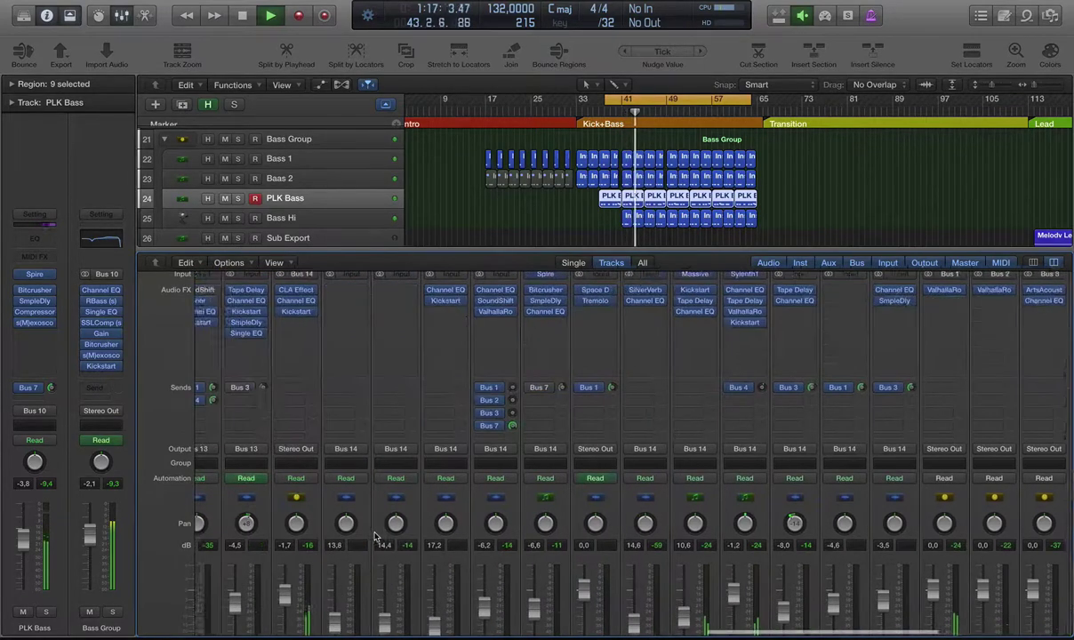
pyautogui.scroll(-3, 382, 533)
pyautogui.hscroll(10, 374, 536)
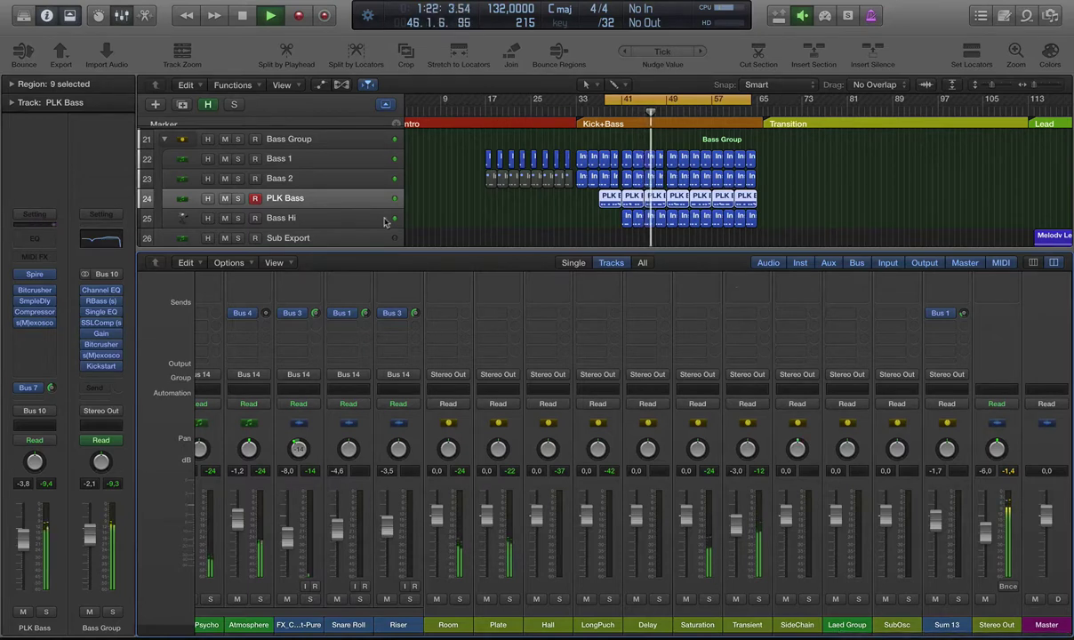
# Step: Select the Bass Hi track and lower its fader to -7.4 dB
pyautogui.click(254, 218)
pyautogui.moveTo(208, 523); pyautogui.dragTo(208, 536)
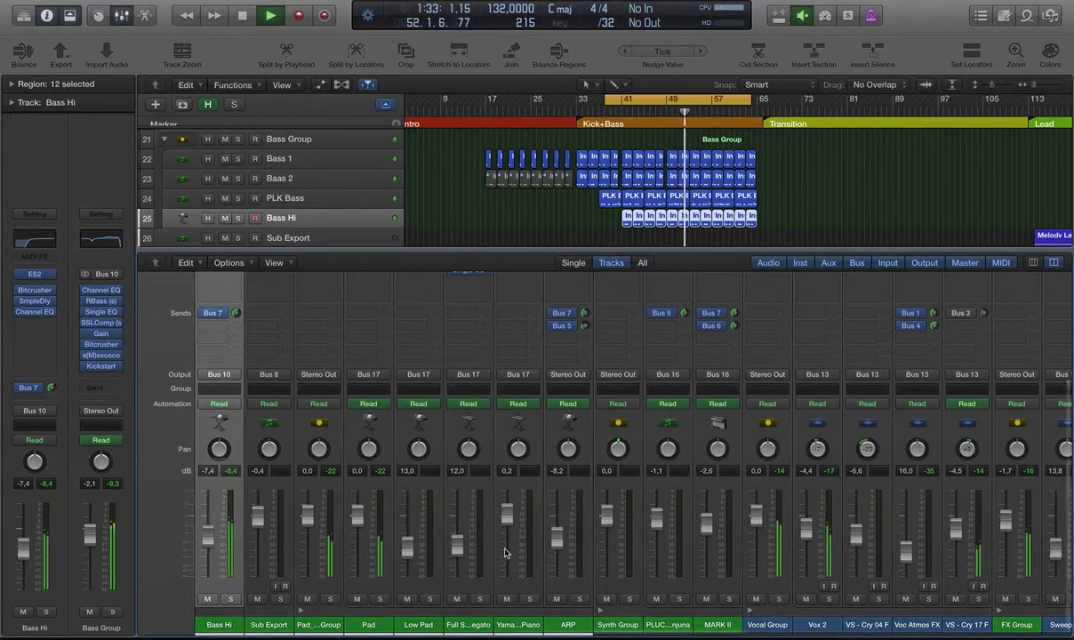
# Step: Open Pro-Q 2 on the Stereo Out channel, place its window over the mixer's empty side, and check its level during playback from about bar 41
pyautogui.hscroll(15, 504, 552)
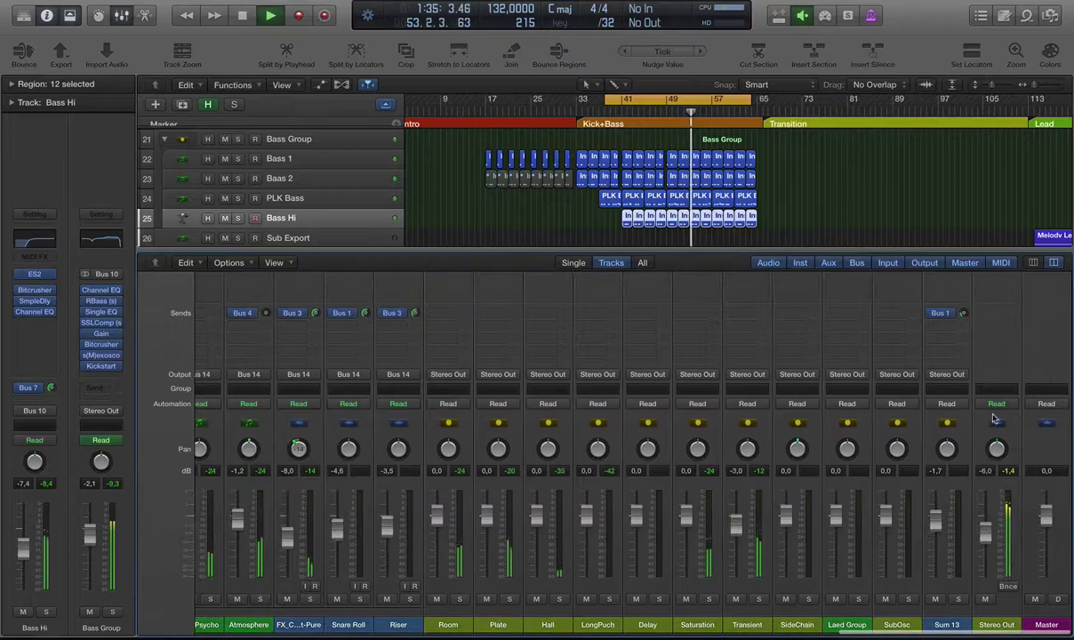
pyautogui.press('space')
pyautogui.scroll(5, 995, 418)
pyautogui.click(997, 379)
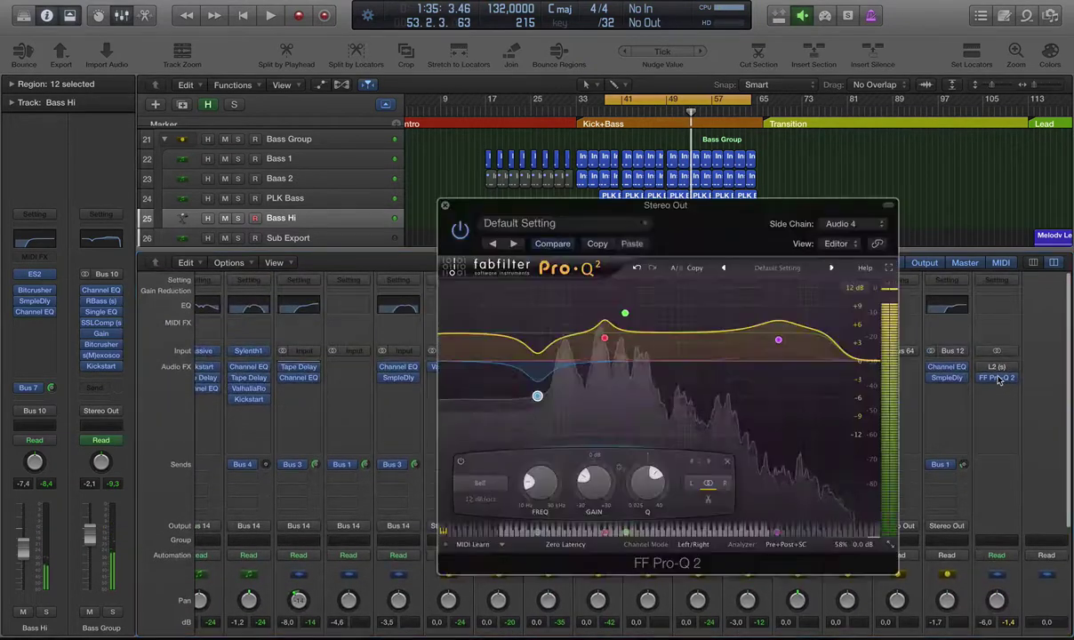
pyautogui.moveTo(836, 210); pyautogui.dragTo(417, 229)
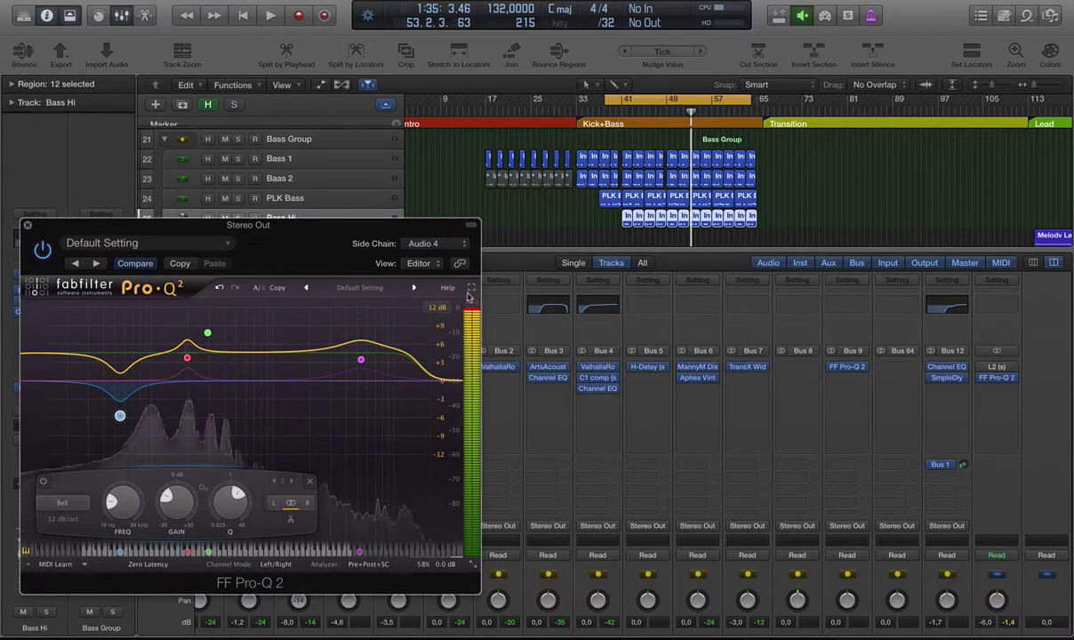
pyautogui.doubleClick(630, 112)
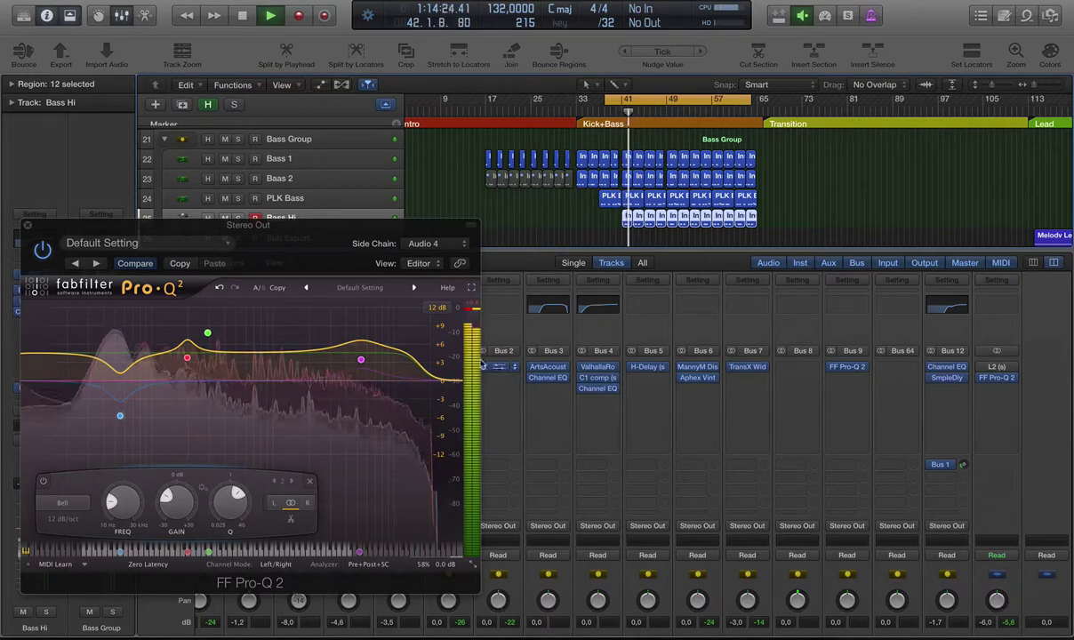
pyautogui.press('space')
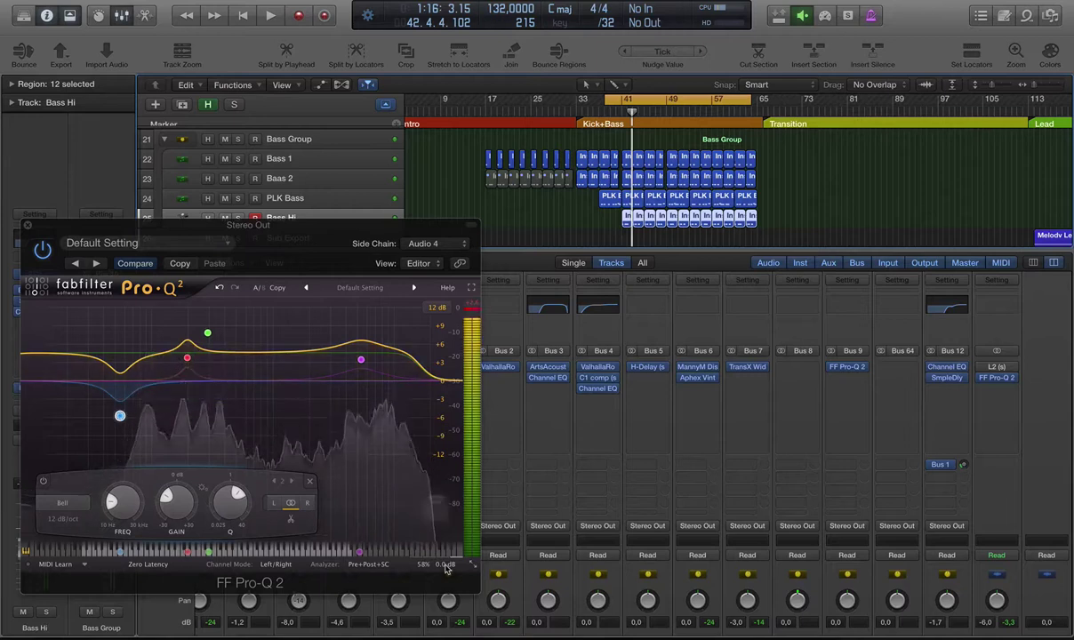
# Step: Lower the Pro-Q 2 output level on Stereo Out to -3.7 dB while auditioning the Kick+Bass section, and close the plug-in window
pyautogui.moveTo(445, 548)
pyautogui.click(439, 514)
pyautogui.moveTo(437, 517); pyautogui.dragTo(441, 548)
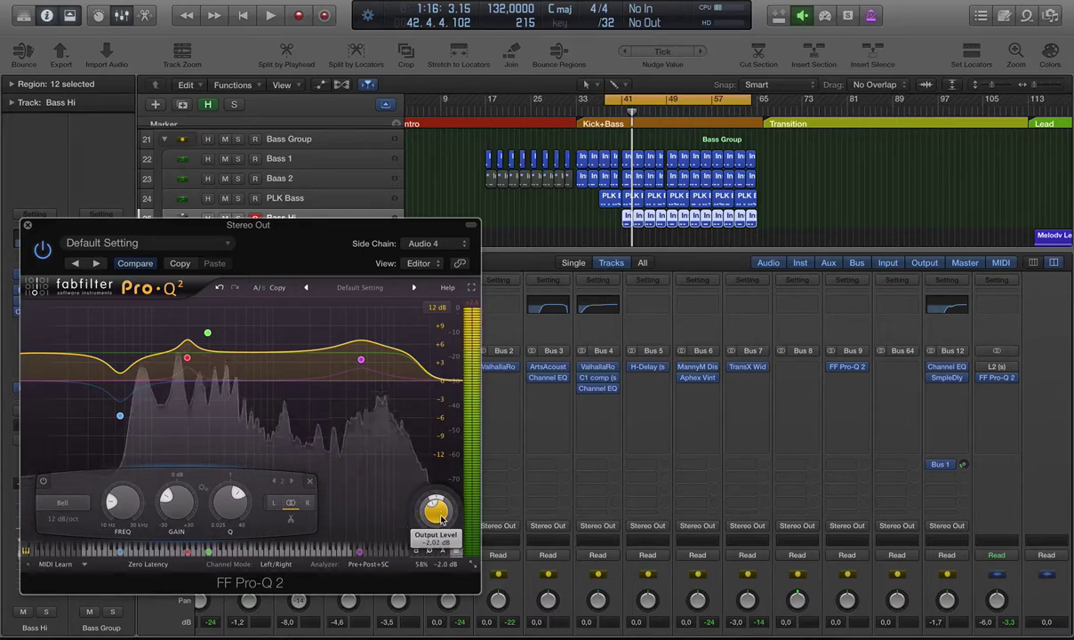
pyautogui.click(624, 113)
pyautogui.press('space')
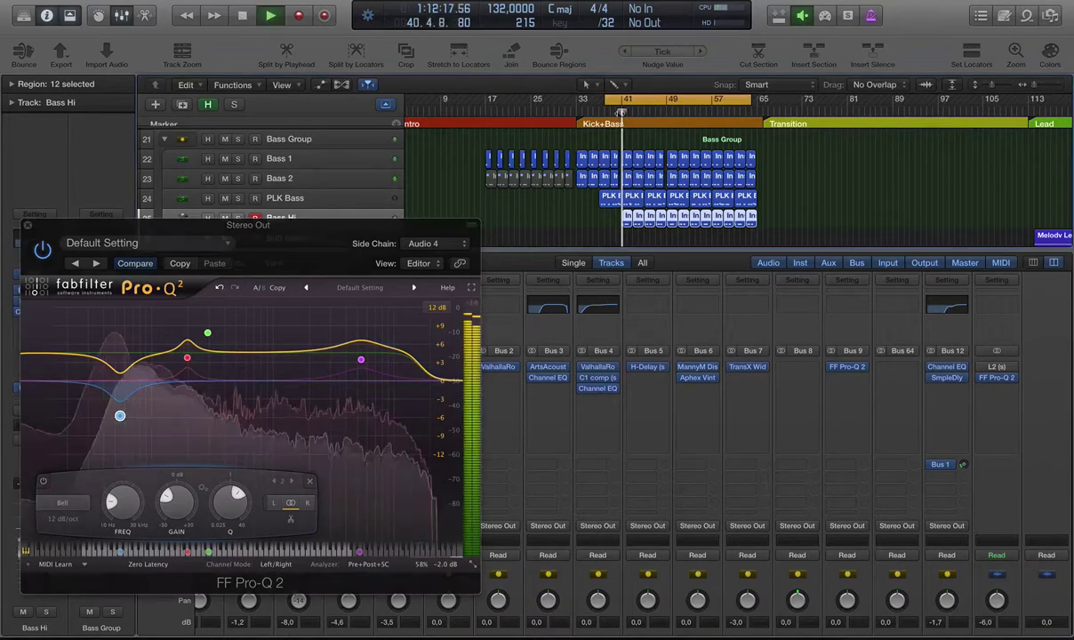
pyautogui.scroll(-5, 877, 560)
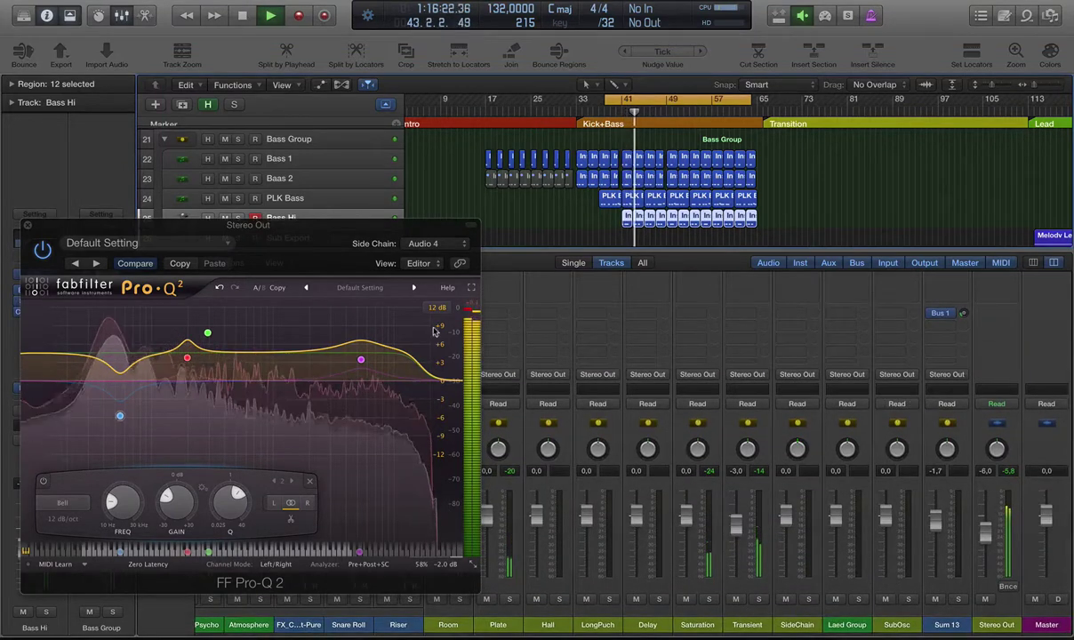
pyautogui.moveTo(435, 536)
pyautogui.moveTo(439, 514)
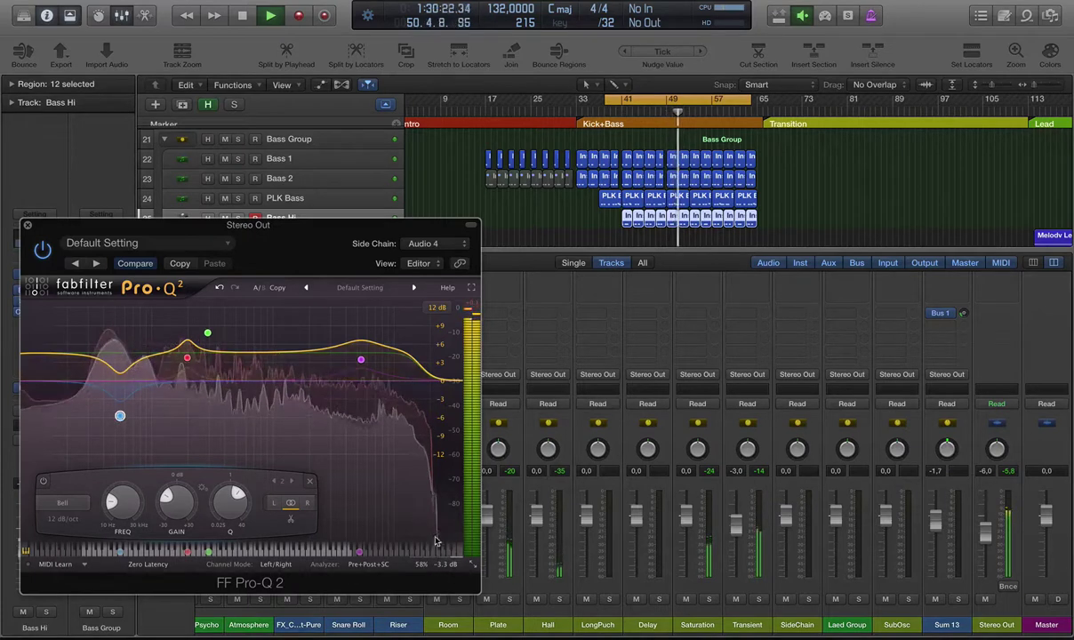
pyautogui.moveTo(440, 520); pyautogui.dragTo(440, 525)
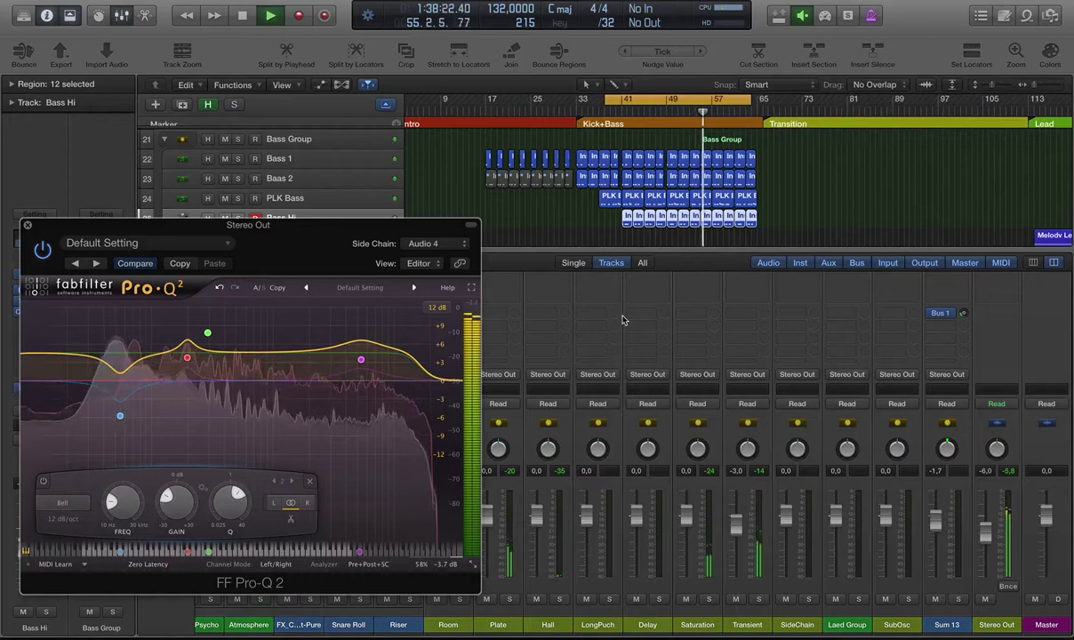
pyautogui.press('space')
pyautogui.click(28, 225)
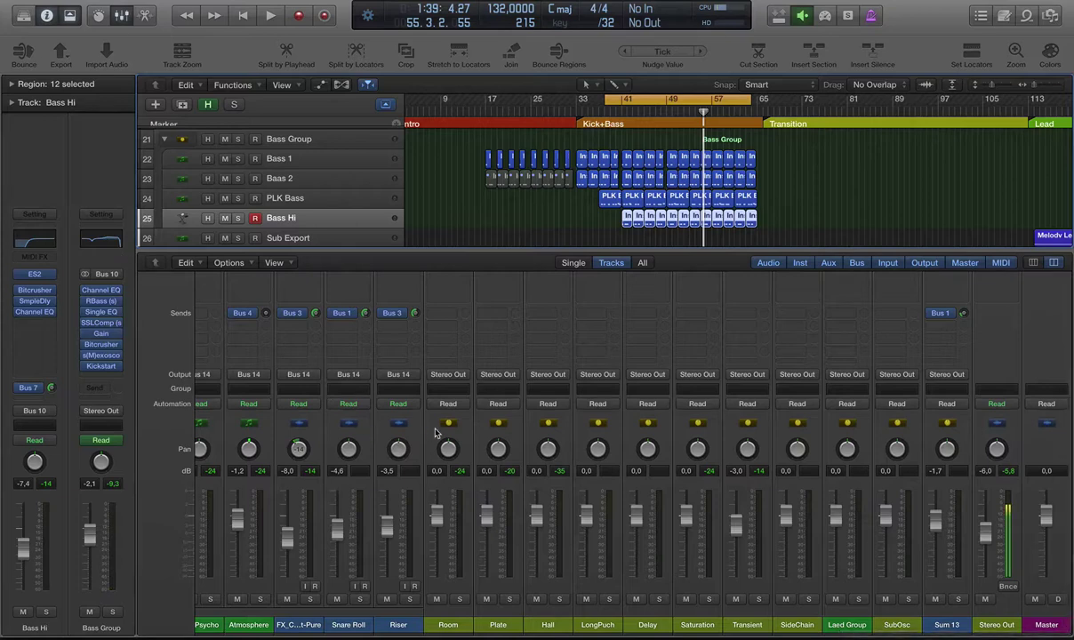
# Step: Hide the mixer and extend the cycle range over the whole arrangement, from bar 1 to the end of the outro
pyautogui.scroll(-2, 436, 431)
pyautogui.hscroll(5, 437, 431)
pyautogui.scroll(3, 849, 495)
pyautogui.scroll(-3, 848, 495)
pyautogui.click(121, 18)
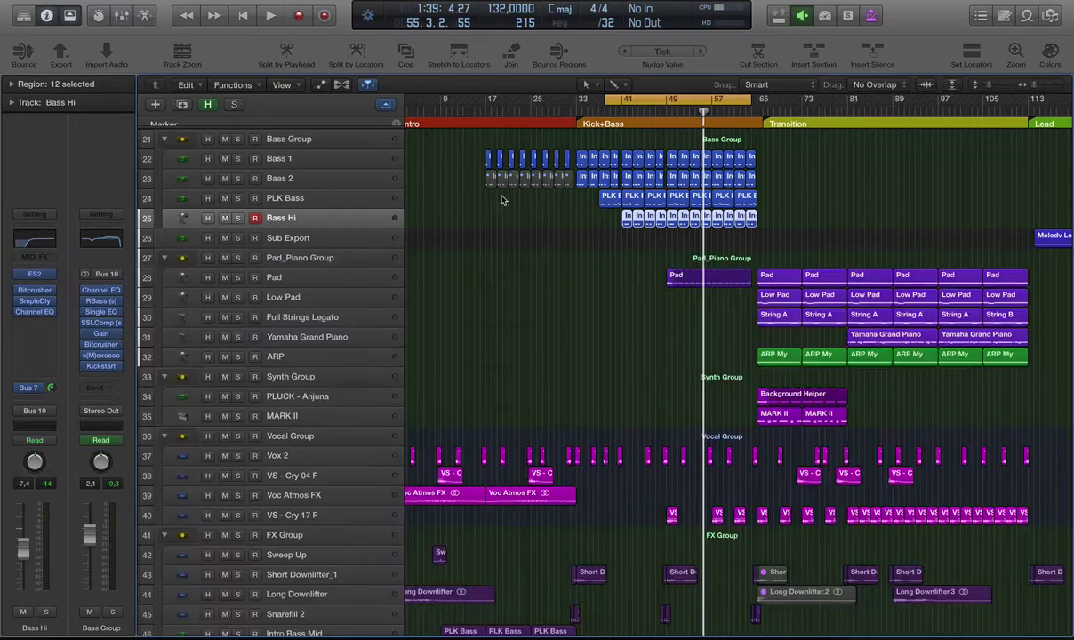
pyautogui.scroll(-3, 504, 200)
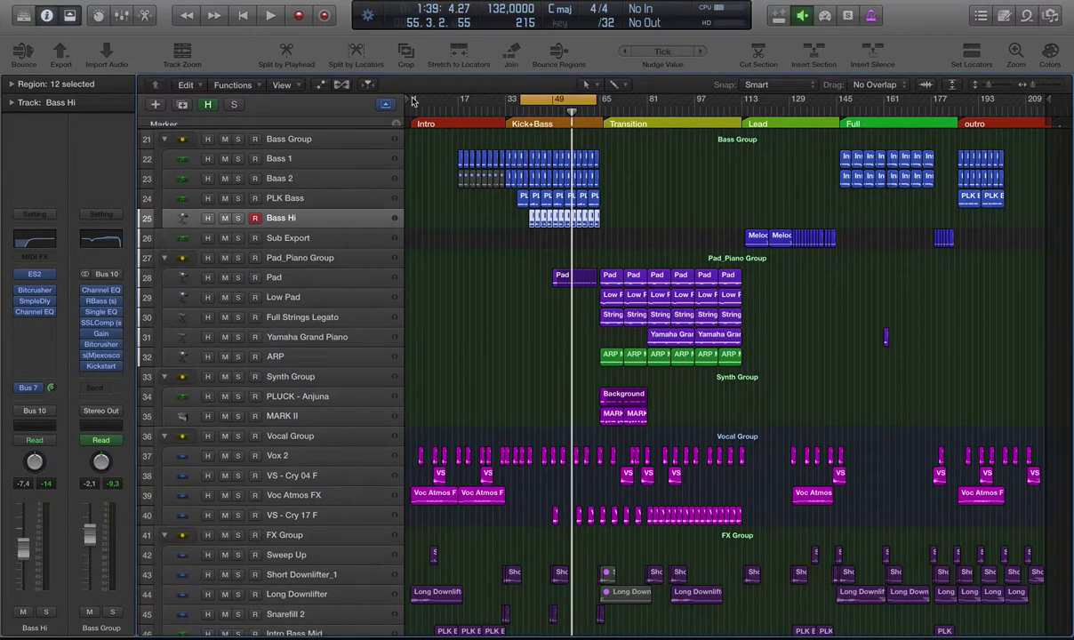
pyautogui.moveTo(449, 105); pyautogui.dragTo(1071, 169)
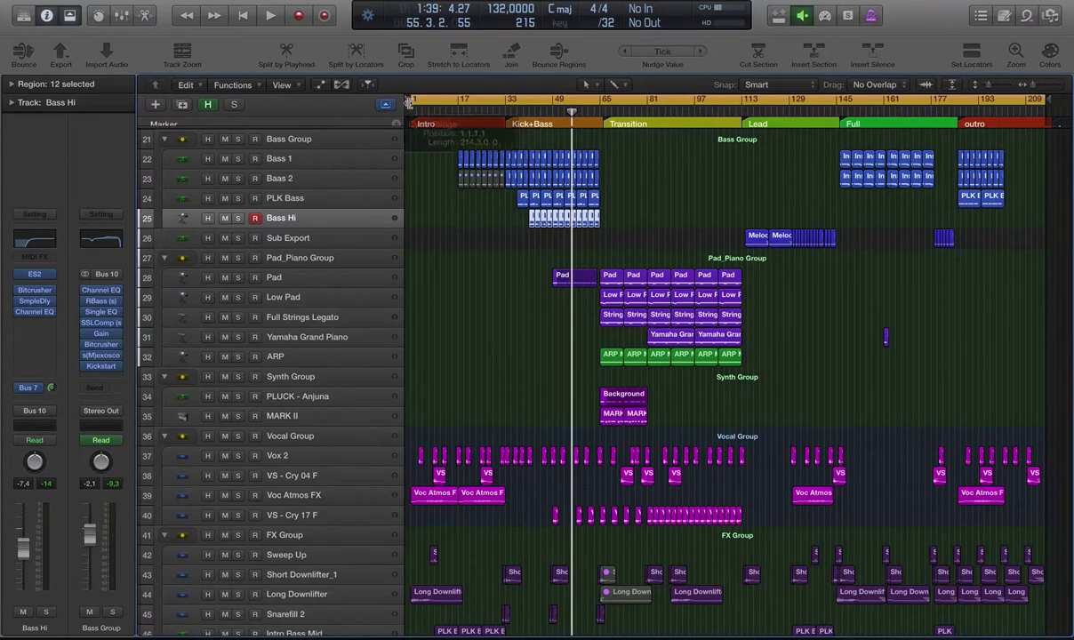
# Step: Open the bounce settings for the Stereo Out channel and leave only PCM as the destination, without MP3
pyautogui.click(388, 138)
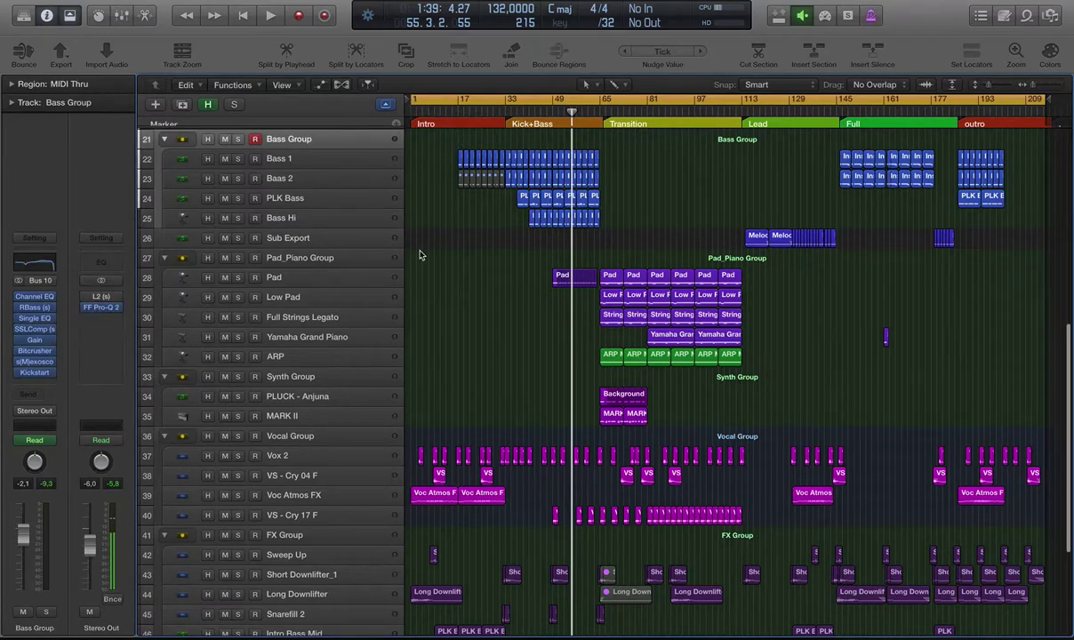
pyautogui.scroll(-10, 419, 255)
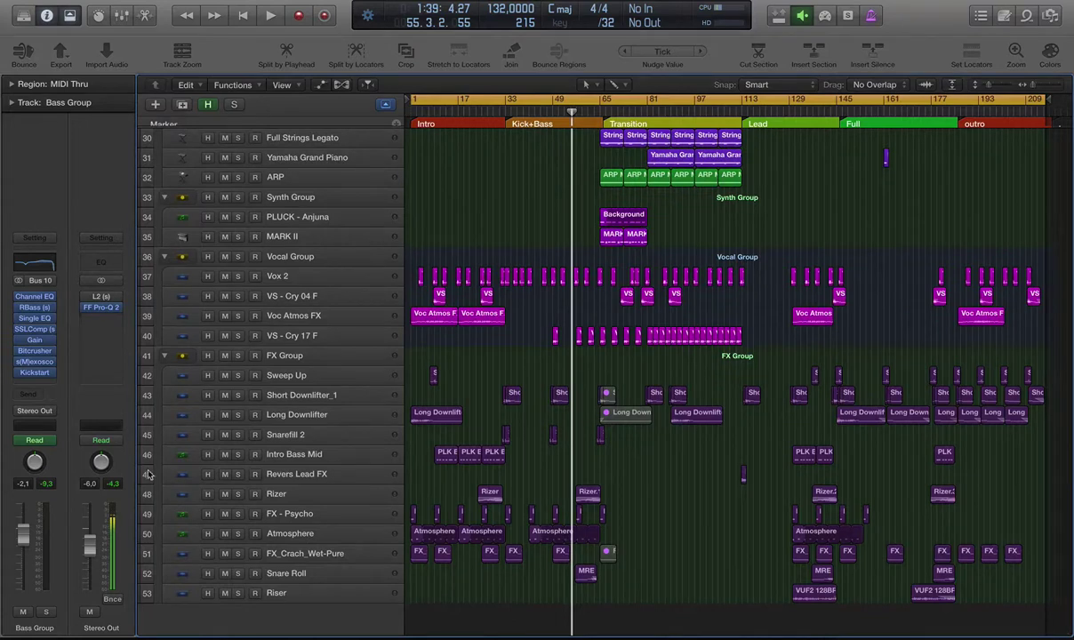
pyautogui.click(111, 599)
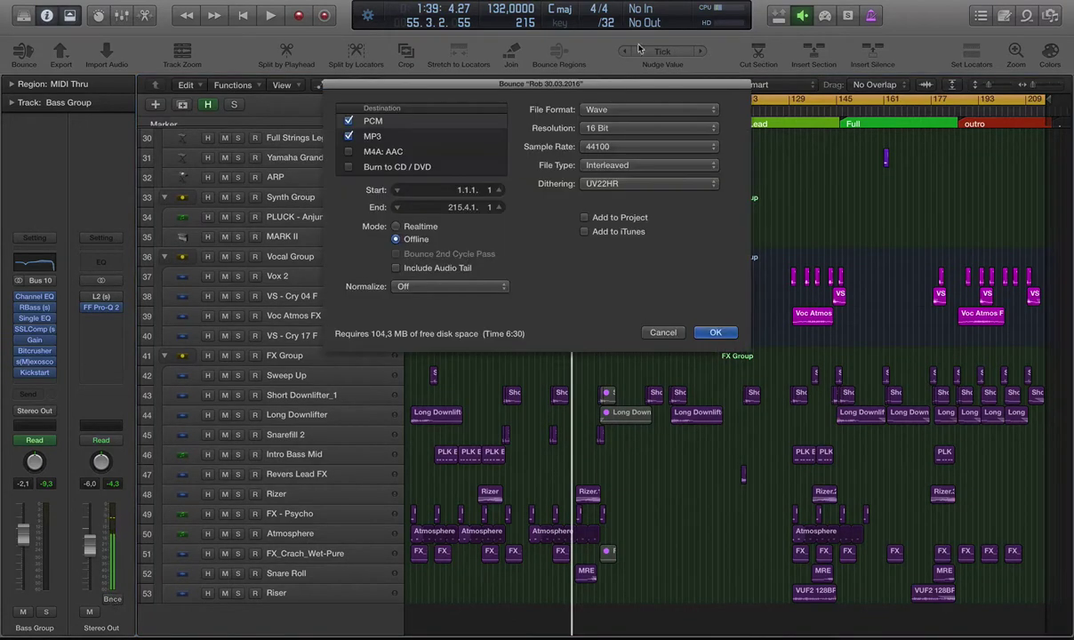
pyautogui.moveTo(403, 78); pyautogui.dragTo(523, 160)
pyautogui.click(470, 220)
pyautogui.click(480, 202)
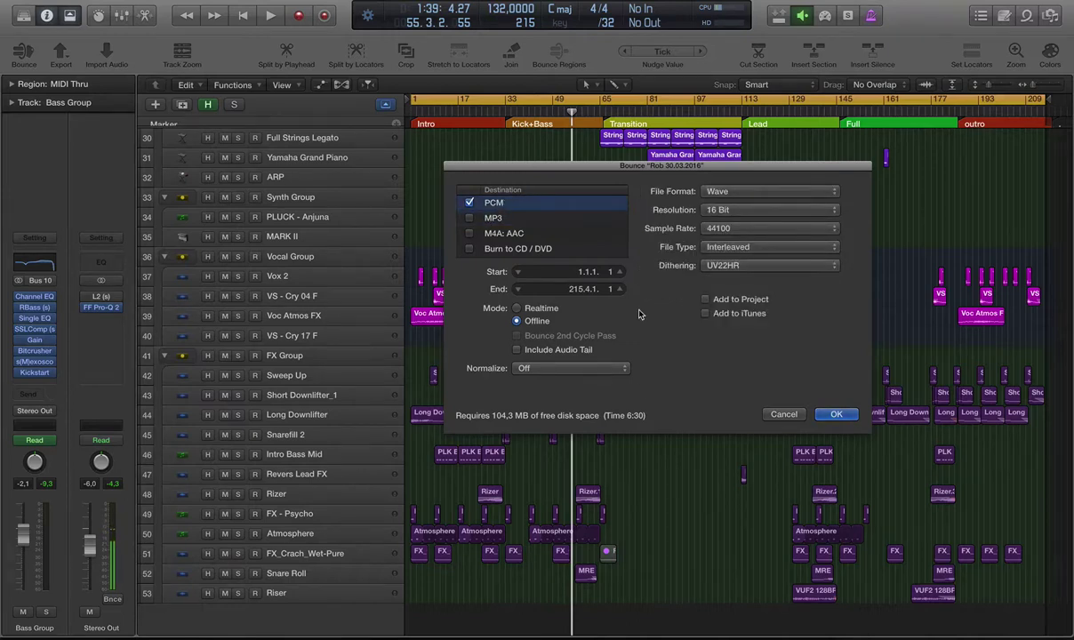
pyautogui.moveTo(743, 168); pyautogui.dragTo(709, 138)
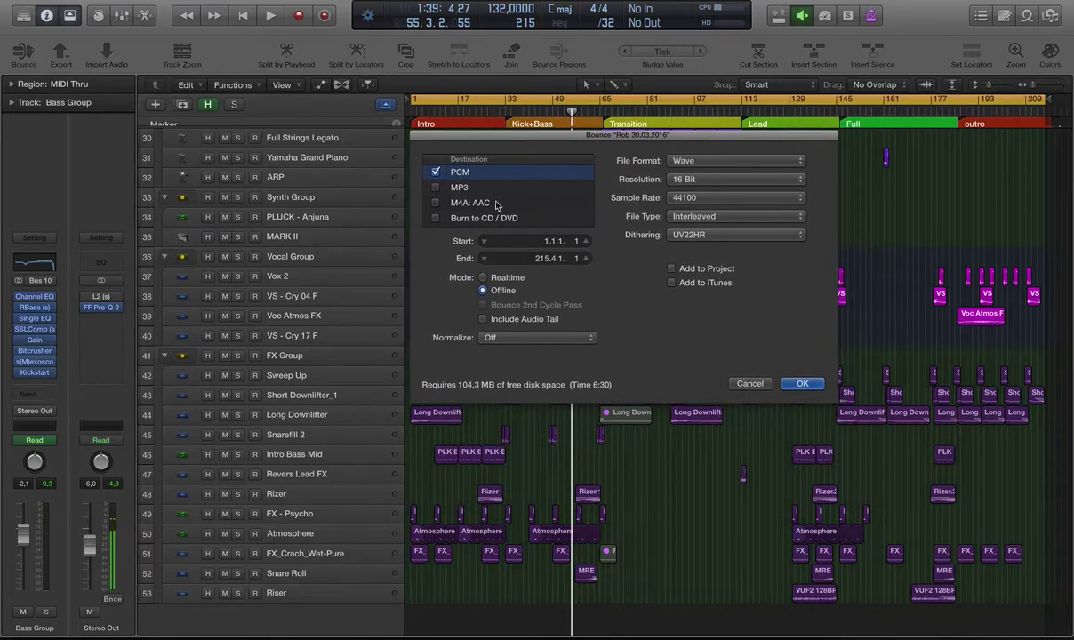
# Step: Set the PCM bounce to 24 Bit resolution and a 48000 sample rate, with Interleaved file type and no dithering, and review the Normalize option
pyautogui.click(672, 179)
pyautogui.click(677, 179)
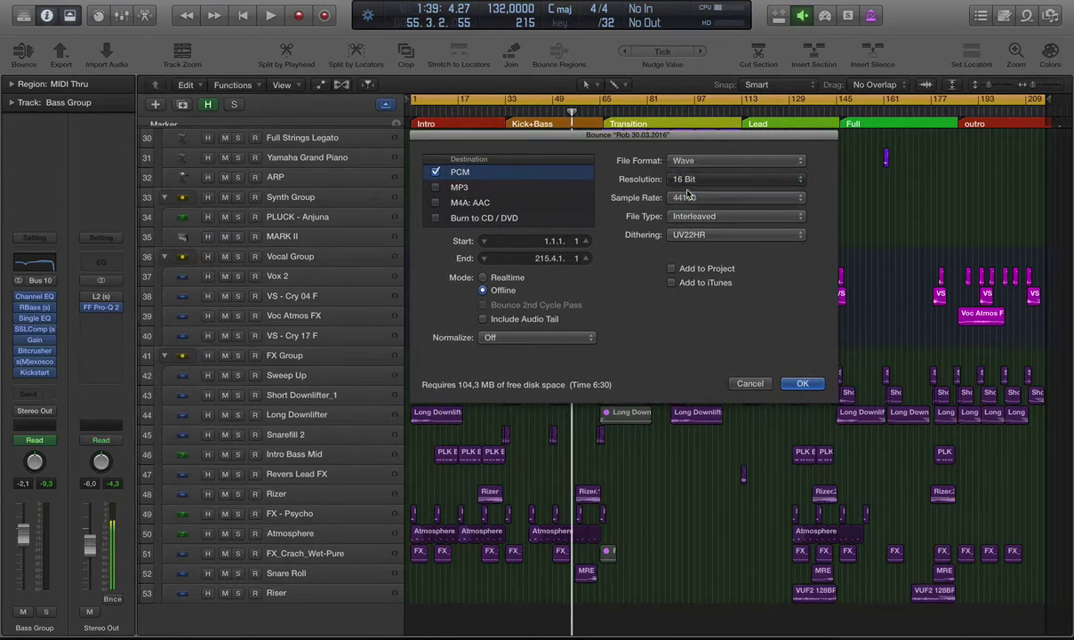
pyautogui.click(727, 197)
pyautogui.click(723, 208)
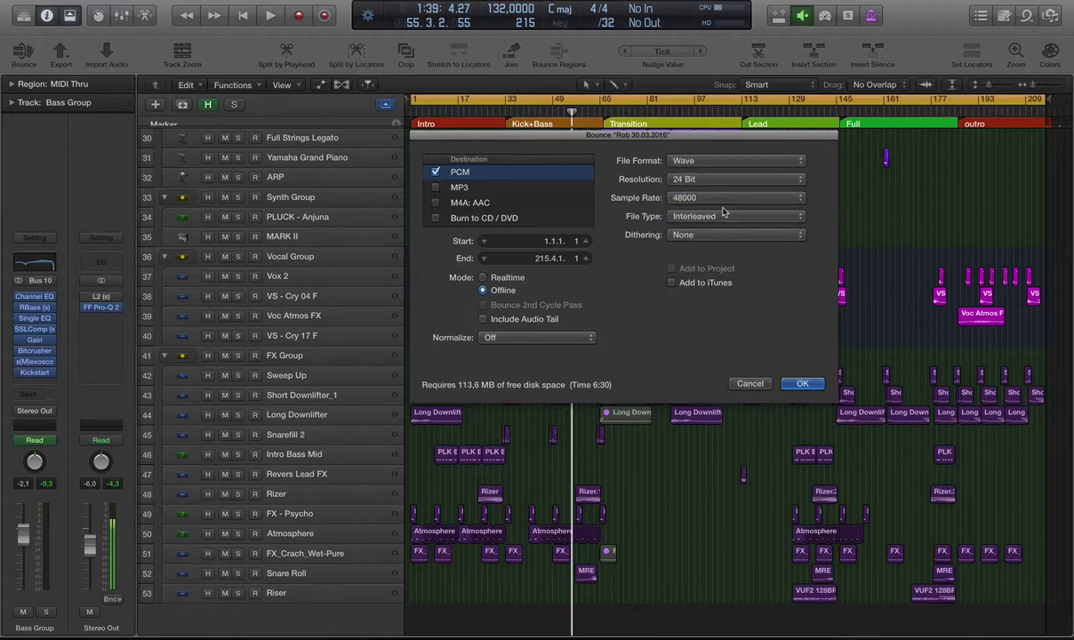
pyautogui.click(690, 221)
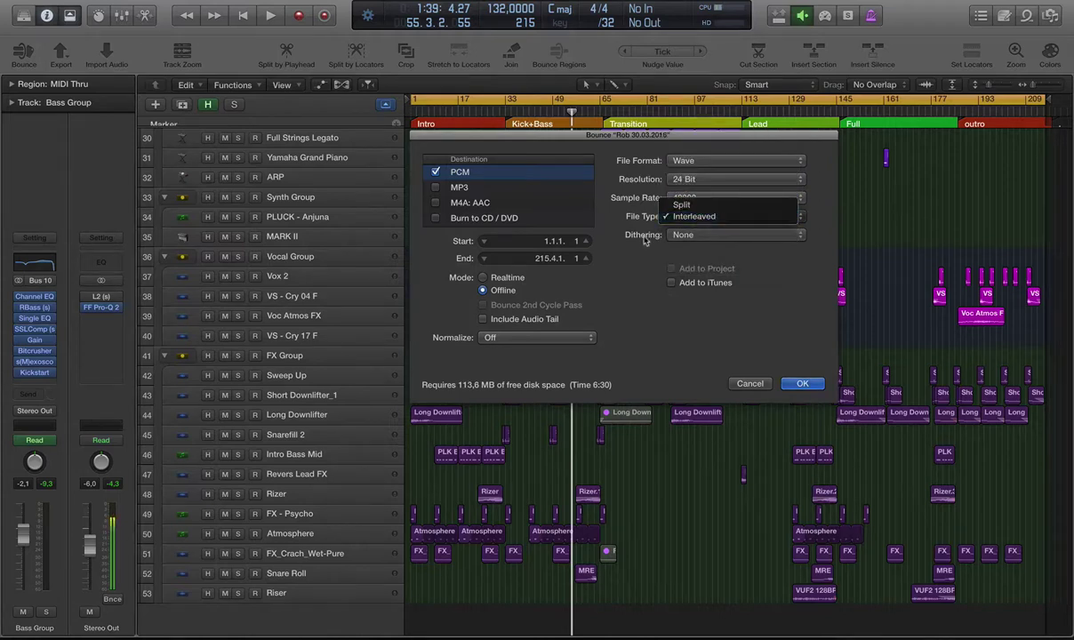
pyautogui.click(608, 235)
pyautogui.click(695, 235)
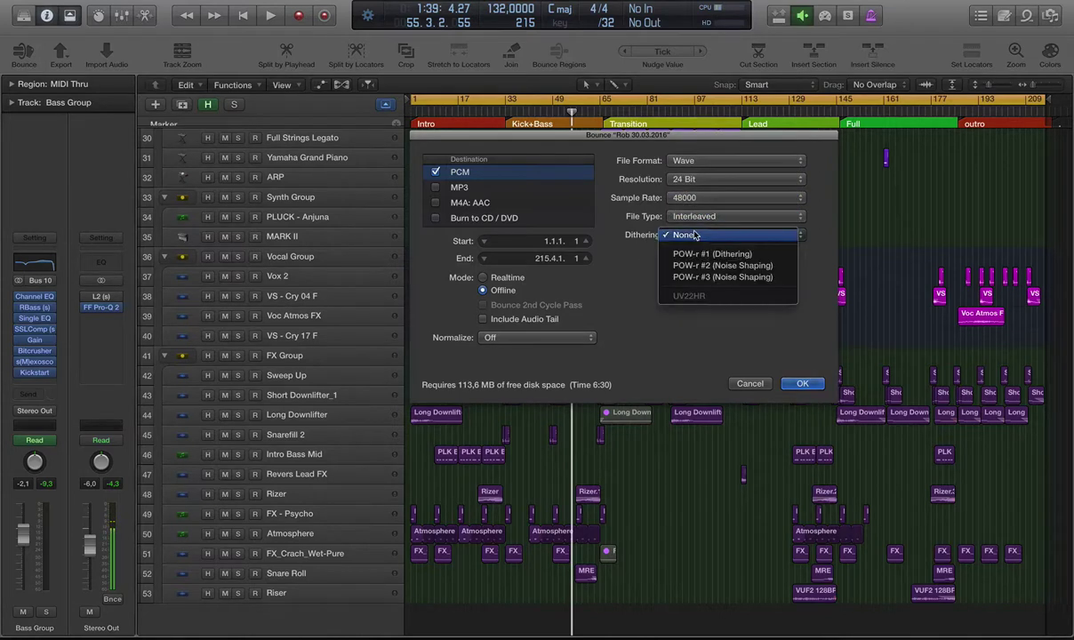
pyautogui.click(634, 253)
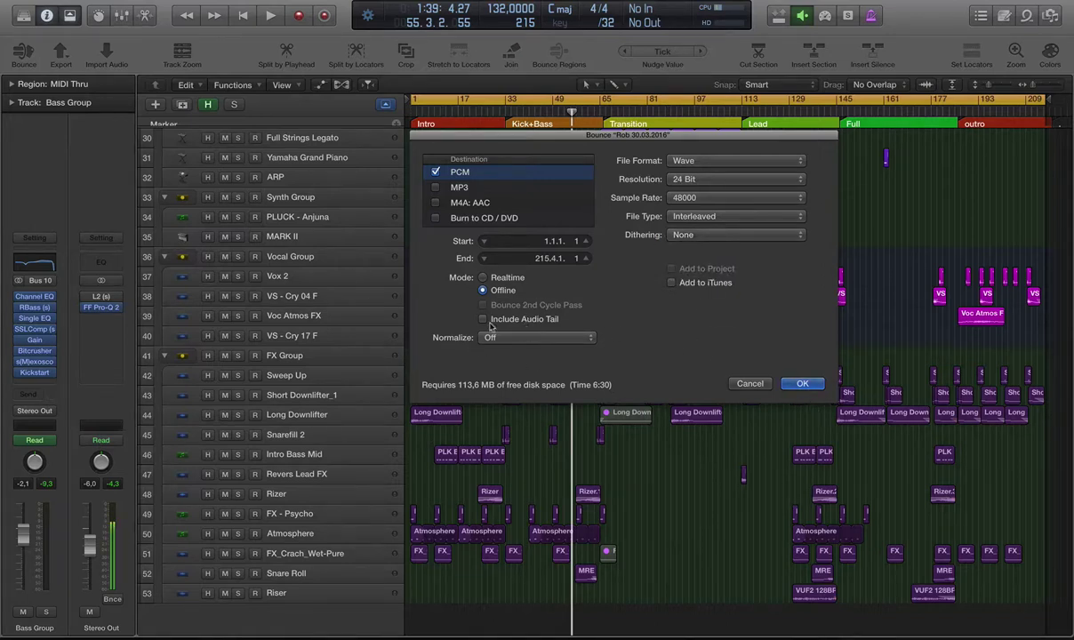
pyautogui.click(551, 338)
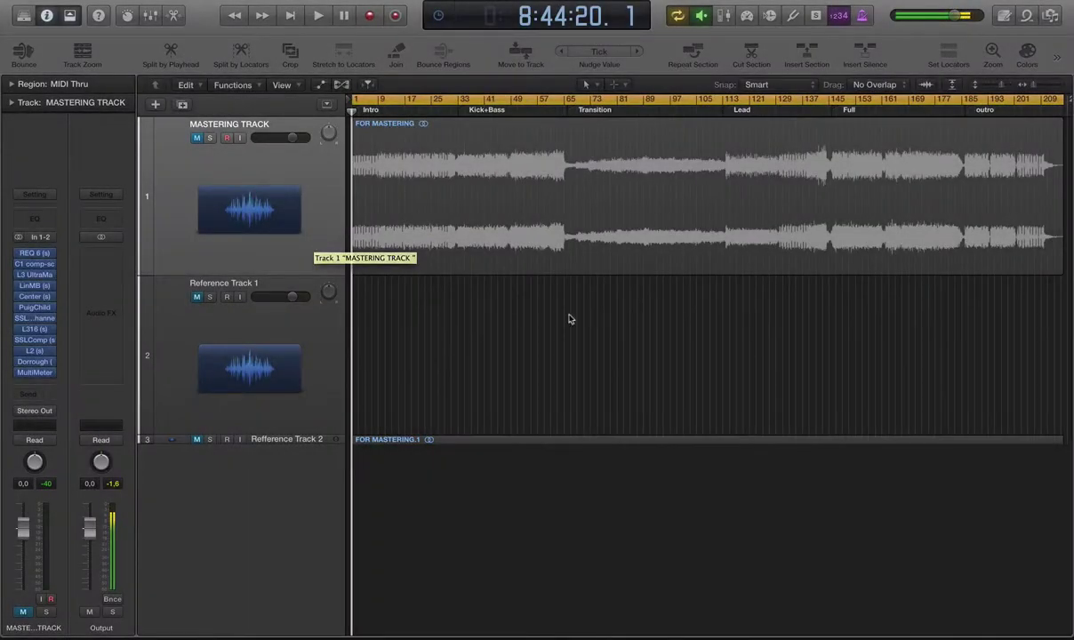
# Step: Look over the MASTERING TRACK and its FOR MASTERING region in the mastering project
pyautogui.click(325, 174)
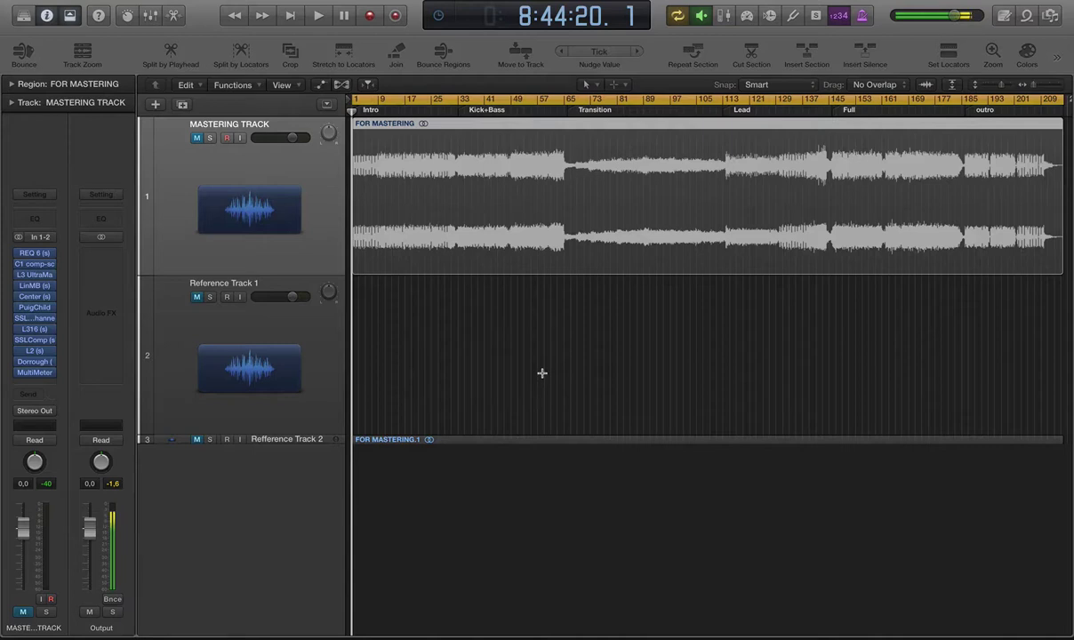
pyautogui.click(428, 295)
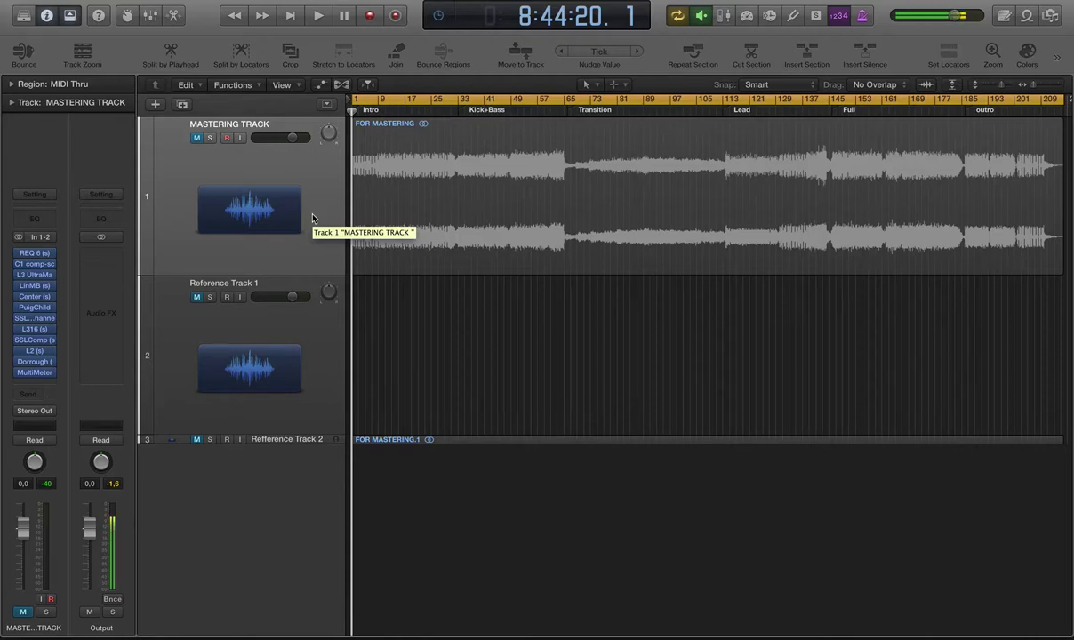
pyautogui.click(278, 175)
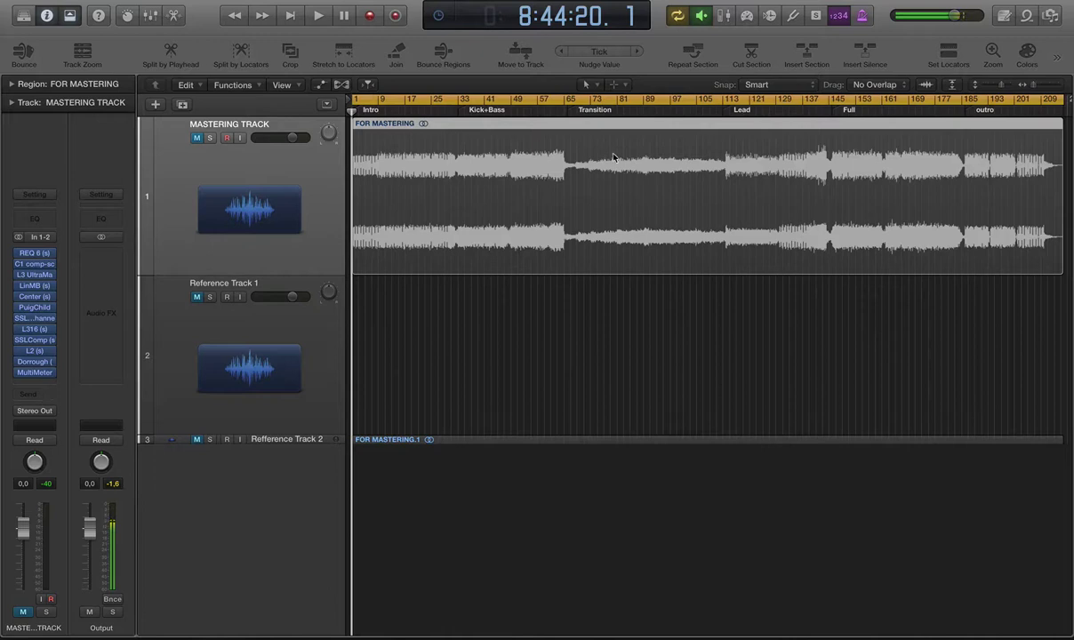
pyautogui.scroll(2, 620, 168)
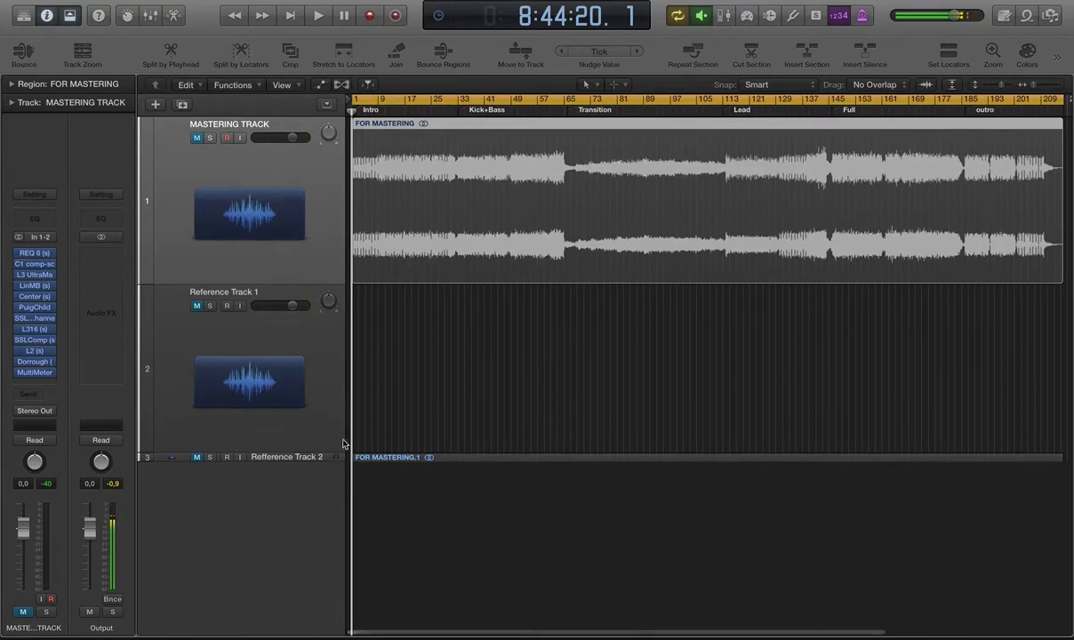
# Step: Enlarge Refference Track 2 to show its waveform, select the track and unmute it
pyautogui.moveTo(338, 464); pyautogui.dragTo(335, 567)
pyautogui.click(317, 525)
pyautogui.click(196, 476)
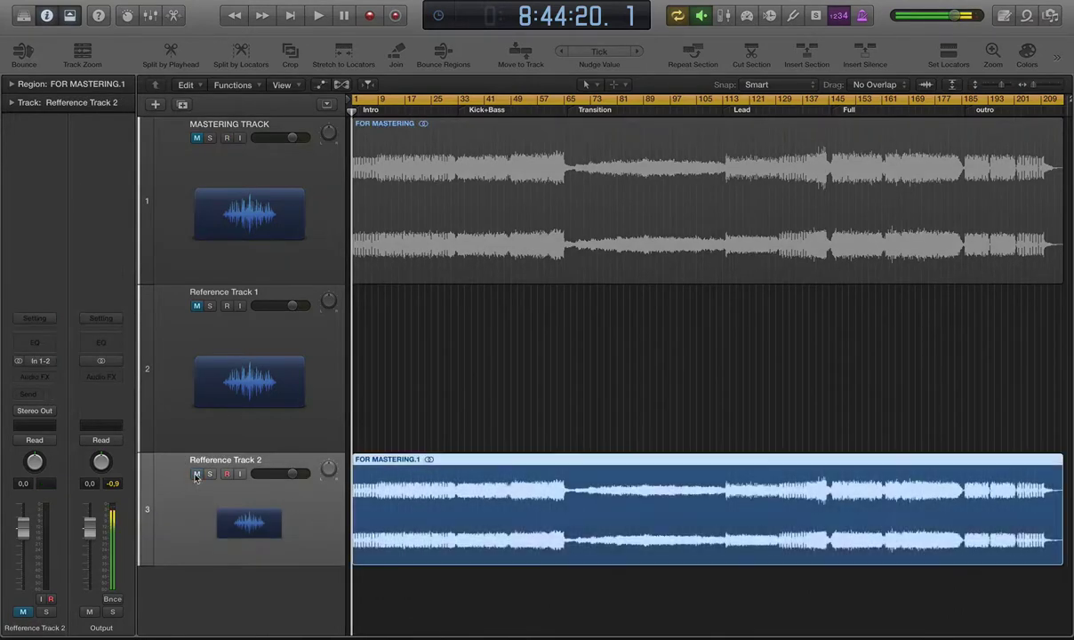
pyautogui.click(210, 473)
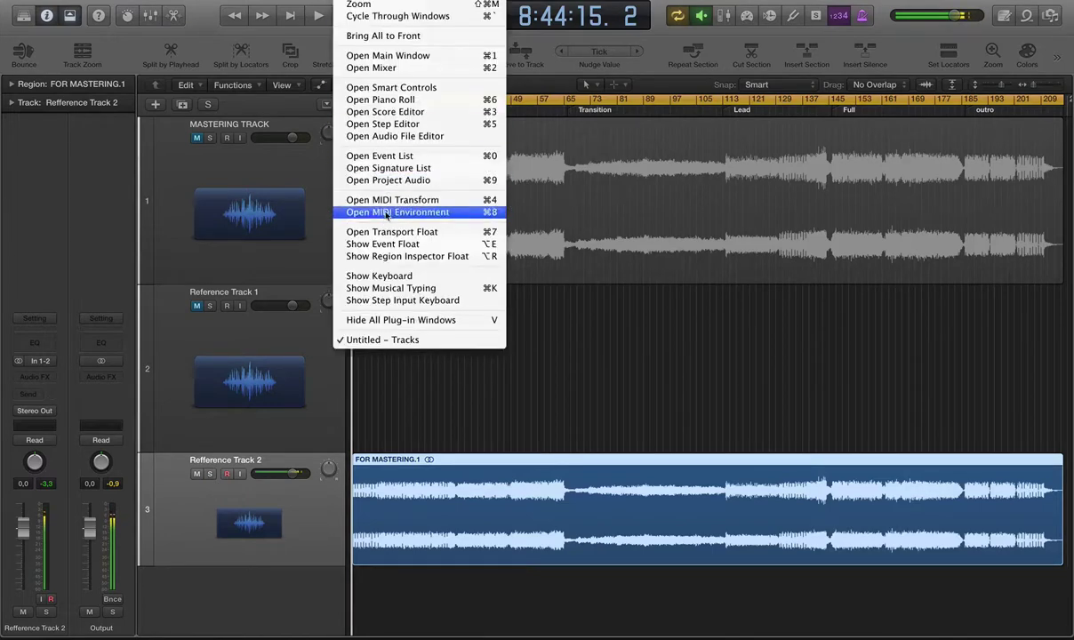
# Step: Open the MIDI Environment's Mixer layer, make the CM25 input channel solo-safe, and close the Environment window
pyautogui.click(388, 213)
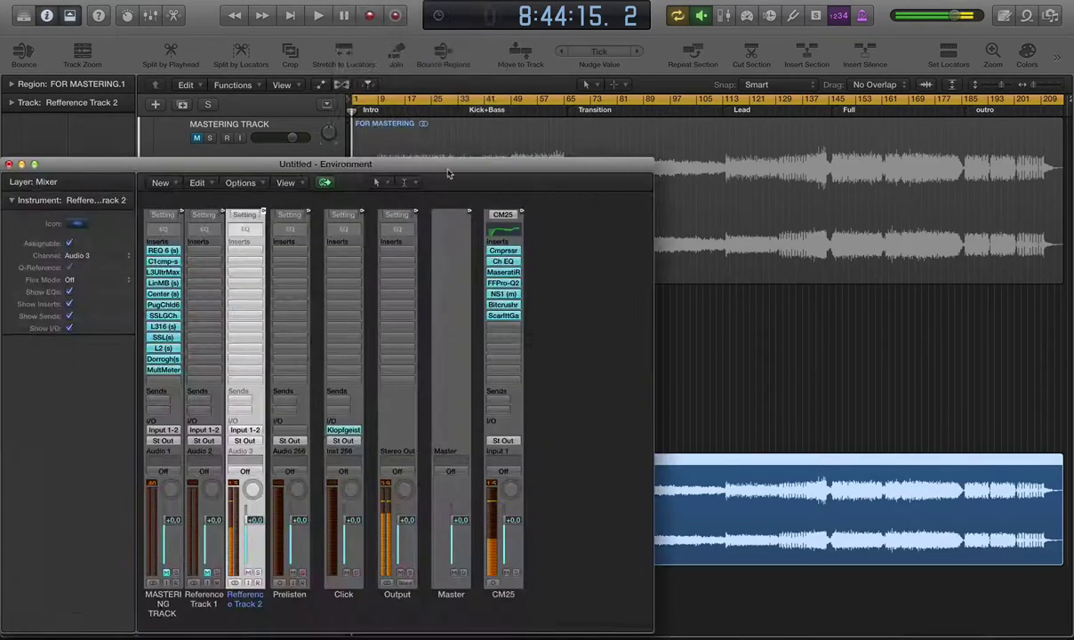
pyautogui.moveTo(409, 159); pyautogui.dragTo(591, 51)
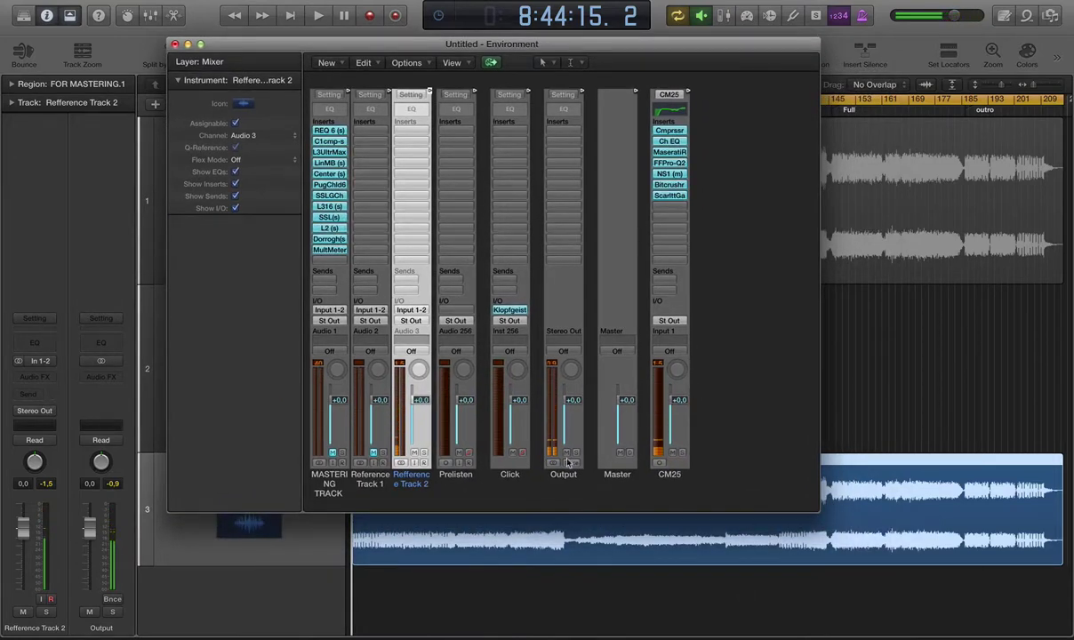
pyautogui.click(683, 454)
pyautogui.click(684, 454)
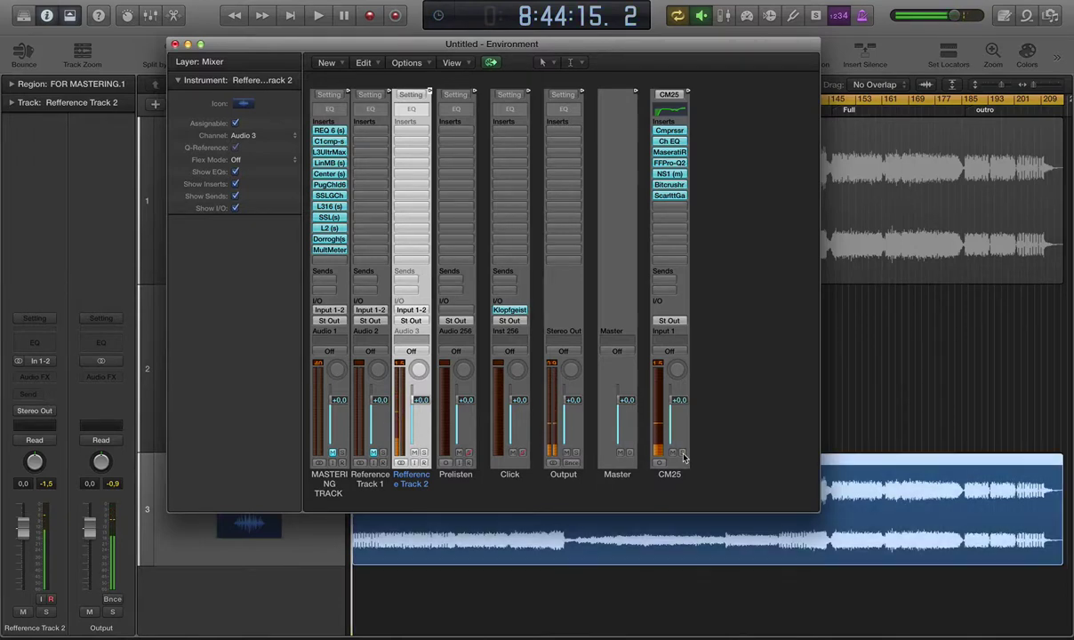
pyautogui.keyDown('ctrl'); pyautogui.click(683, 454); pyautogui.keyUp('ctrl')
pyautogui.click(175, 44)
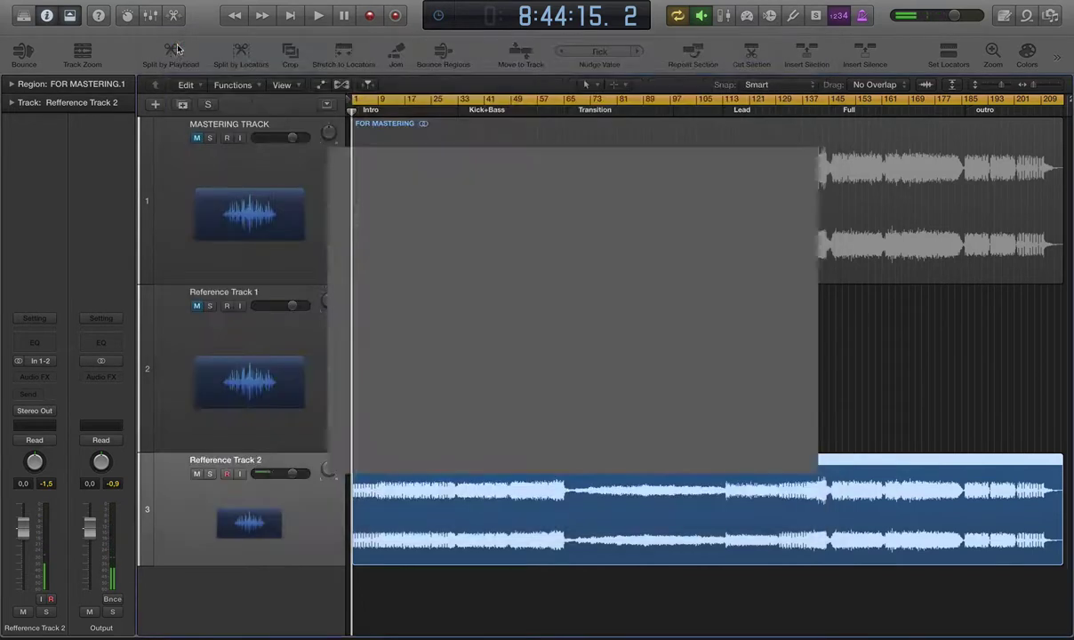
# Step: Look over the mastering track and both reference tracks at full song length, selecting each in turn
pyautogui.scroll(-2, 317, 345)
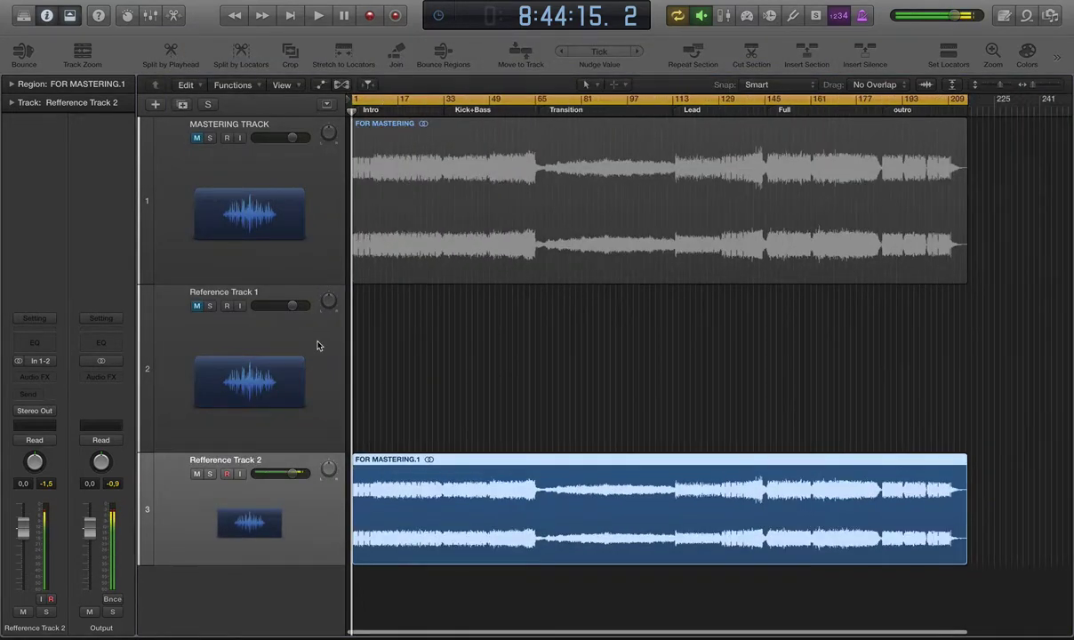
pyautogui.scroll(1, 448, 331)
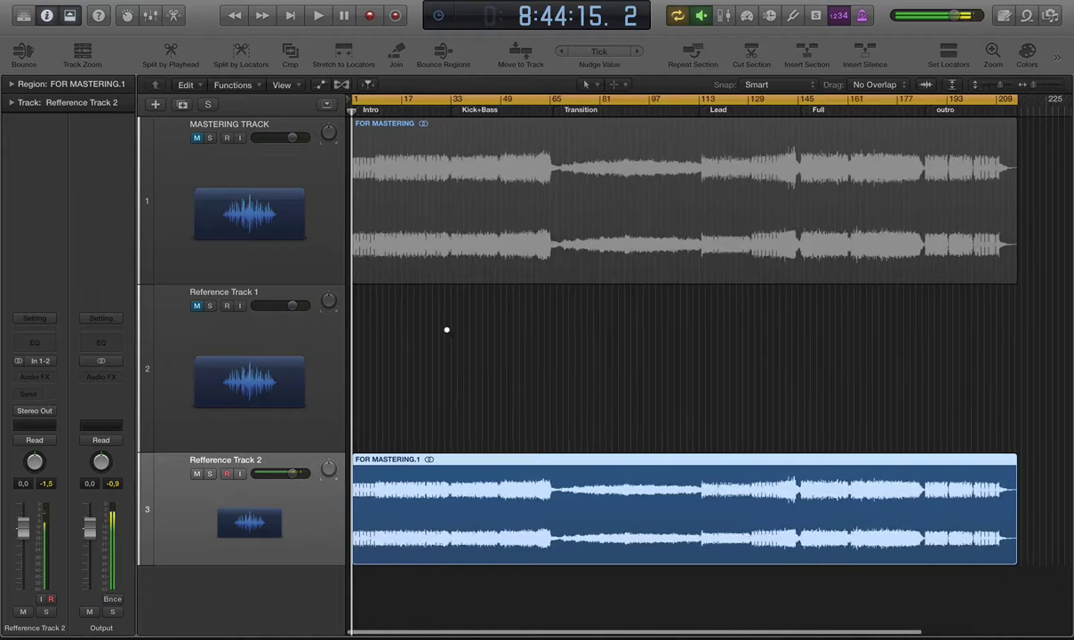
pyautogui.scroll(1, 446, 330)
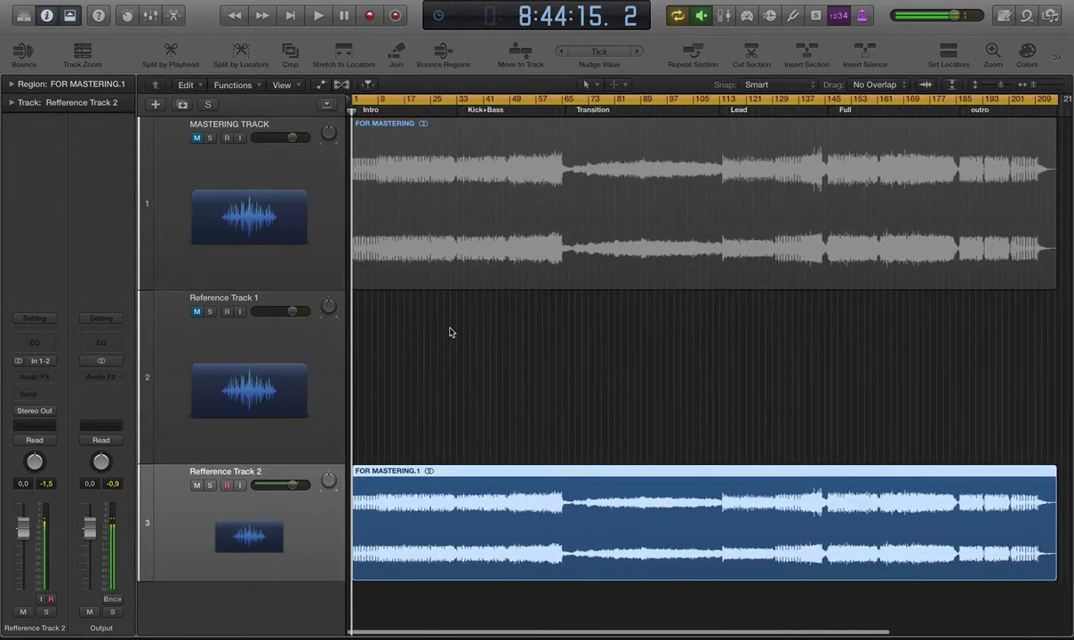
pyautogui.click(293, 194)
pyautogui.press('super+Down')
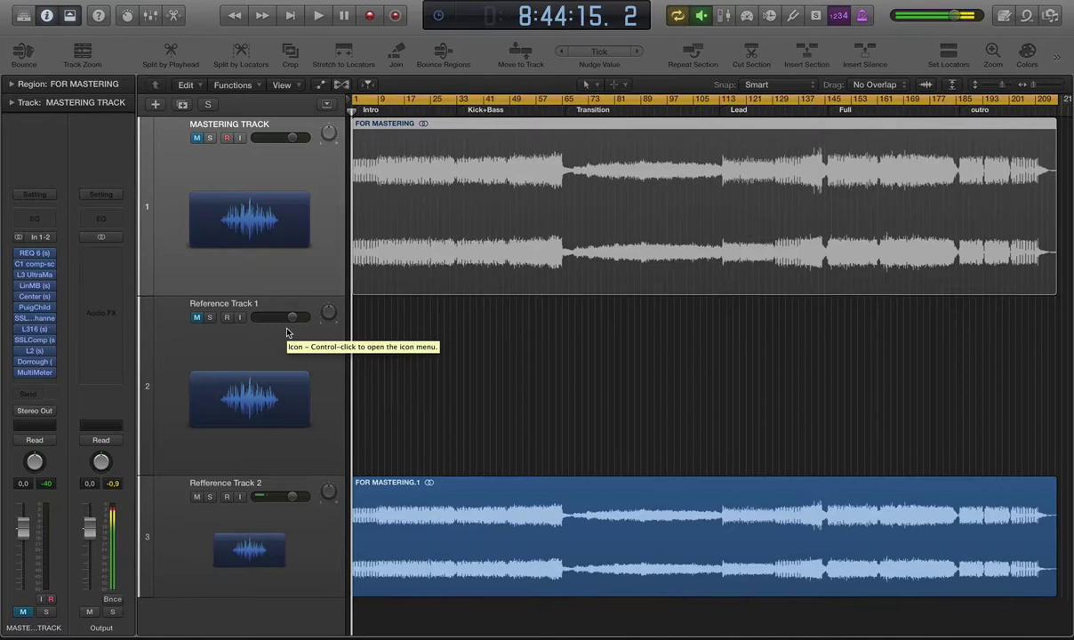
pyautogui.click(322, 397)
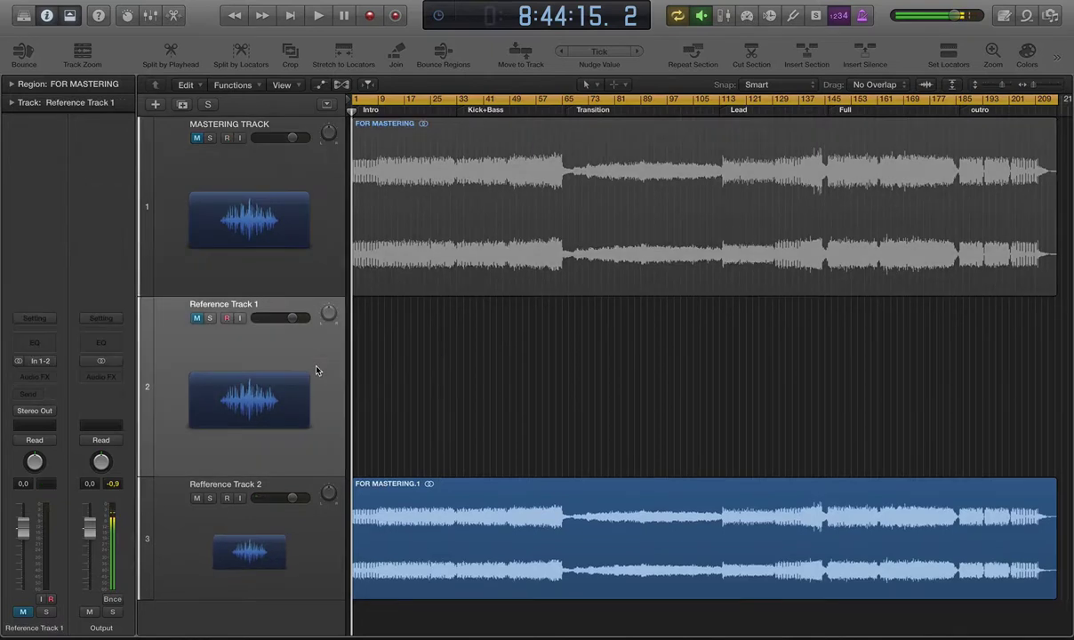
pyautogui.click(307, 532)
pyautogui.click(304, 223)
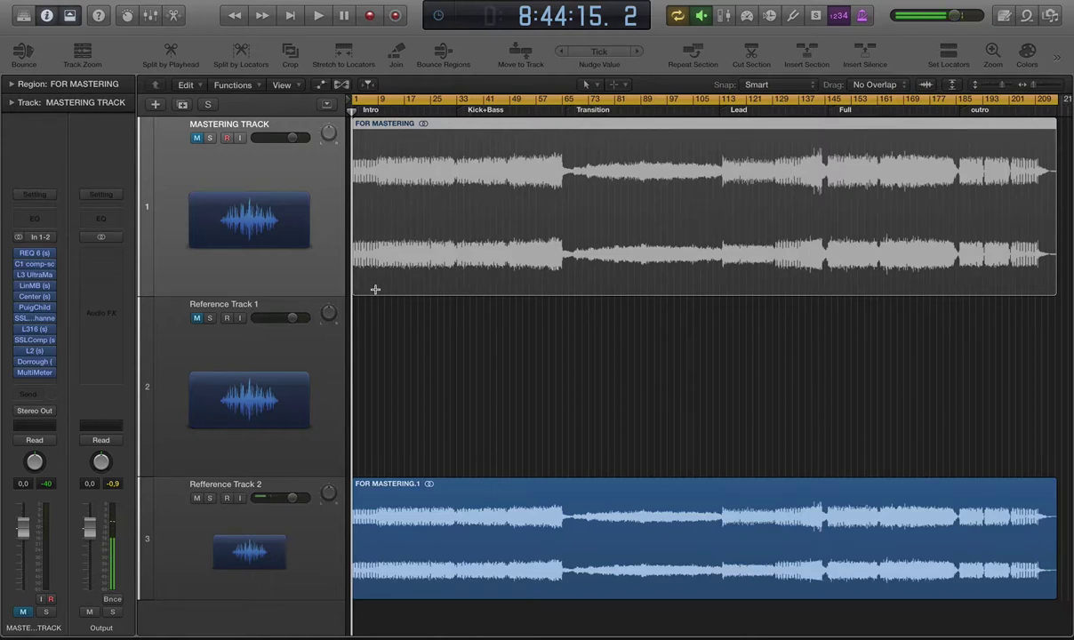
pyautogui.scroll(-2, 471, 324)
pyautogui.hscroll(-2, 473, 326)
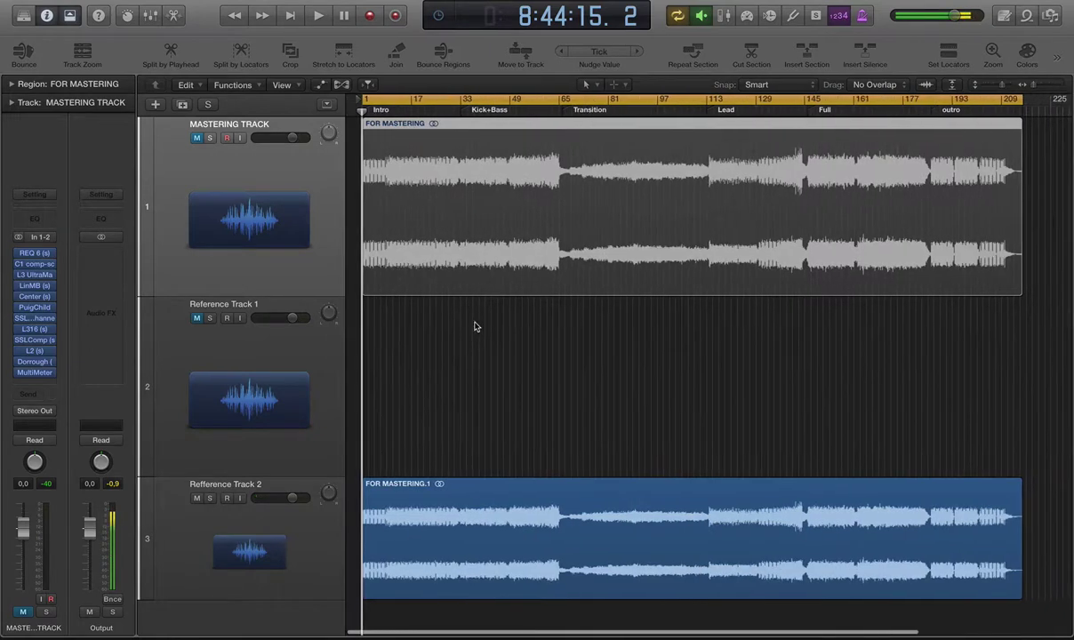
pyautogui.scroll(3, 471, 323)
pyautogui.scroll(-1, 471, 323)
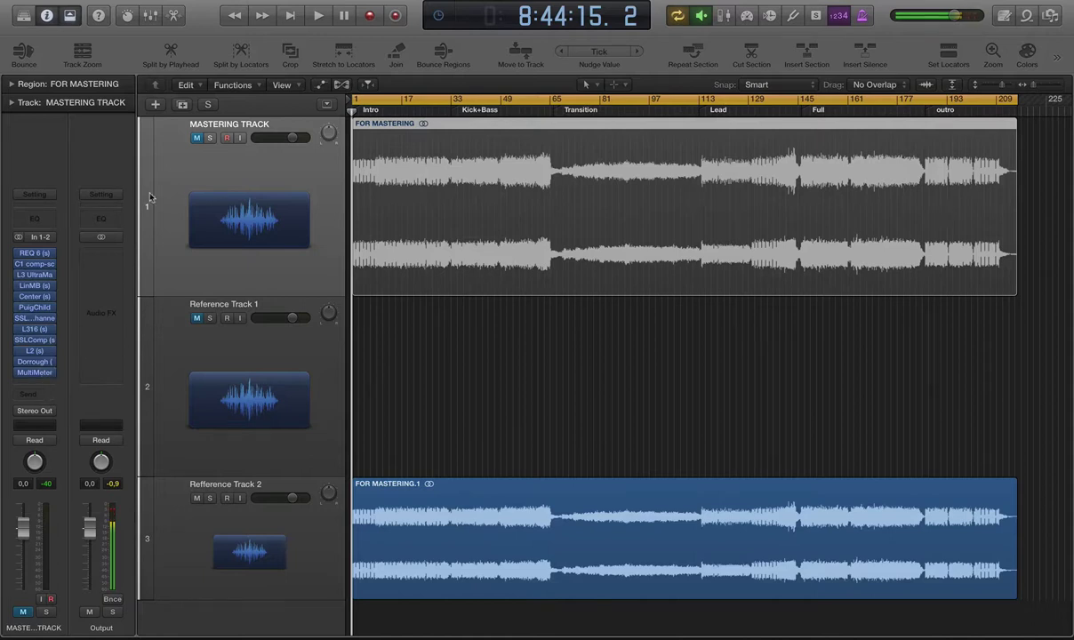
# Step: Solo Refference Track 2 and audition it from the start and from the Kick+Bass section
pyautogui.click(213, 514)
pyautogui.click(211, 498)
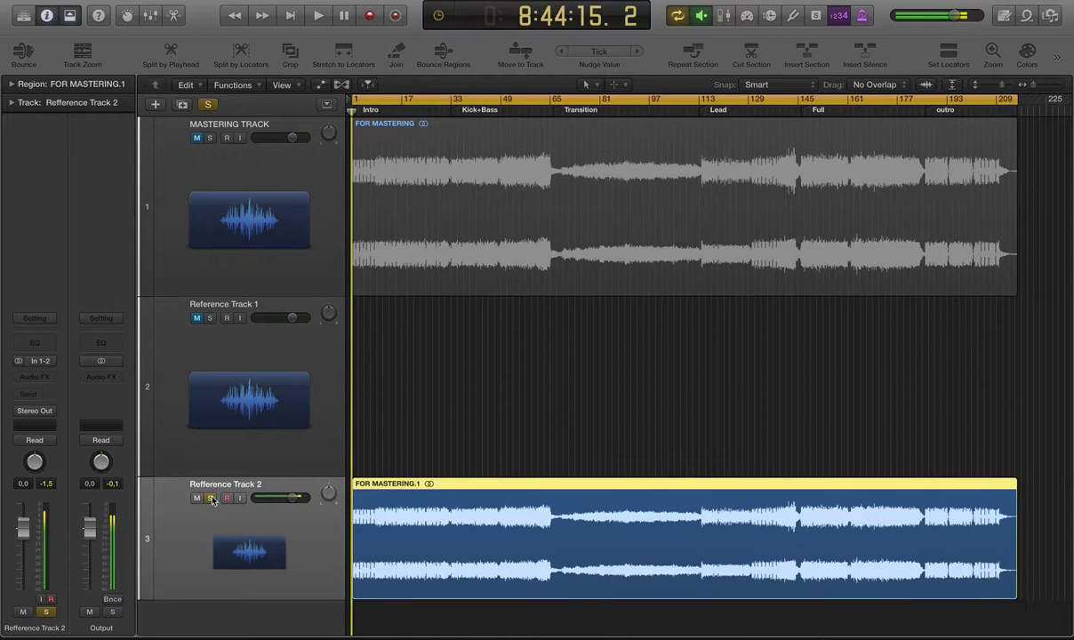
pyautogui.press('super+Left')
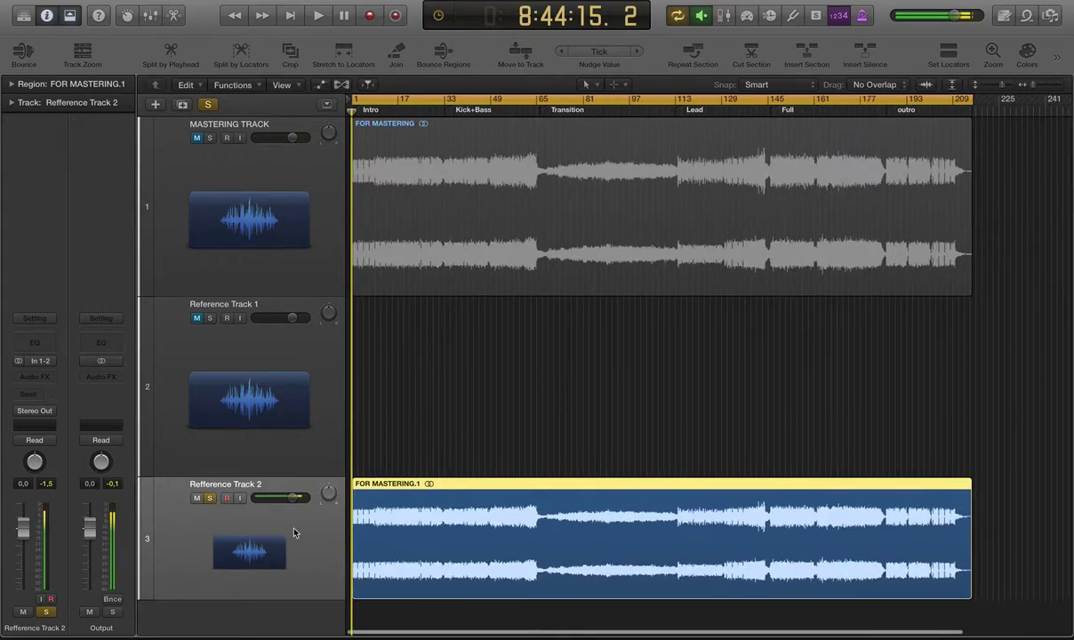
pyautogui.press('space')
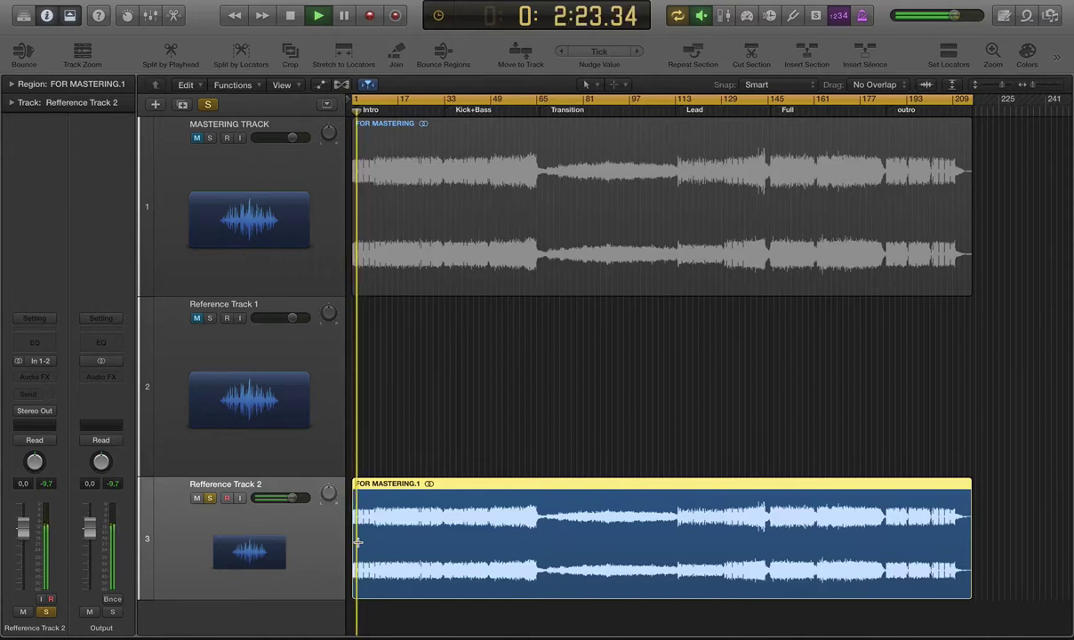
pyautogui.moveTo(387, 112); pyautogui.dragTo(462, 111)
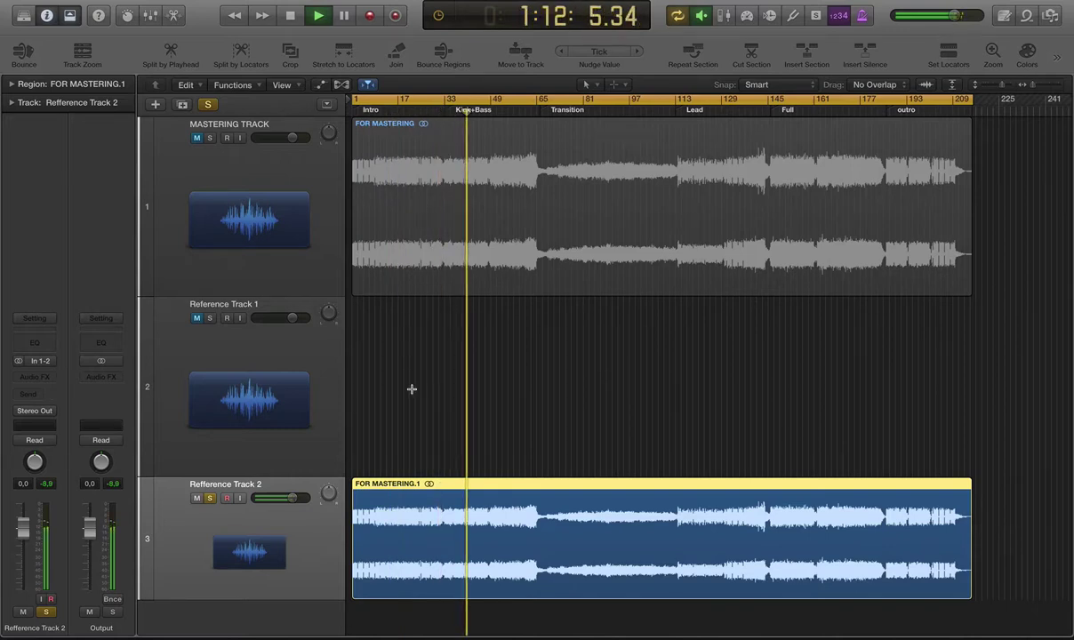
# Step: Stop playback, then unsolo and mute Refference Track 2
pyautogui.press('space')
pyautogui.click(210, 498)
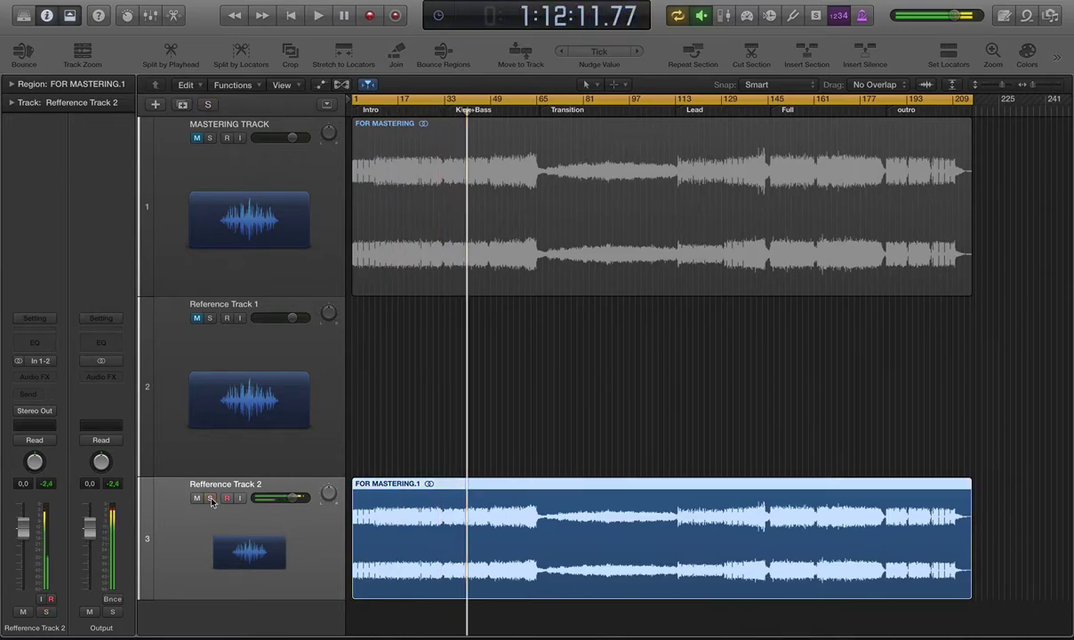
pyautogui.click(196, 498)
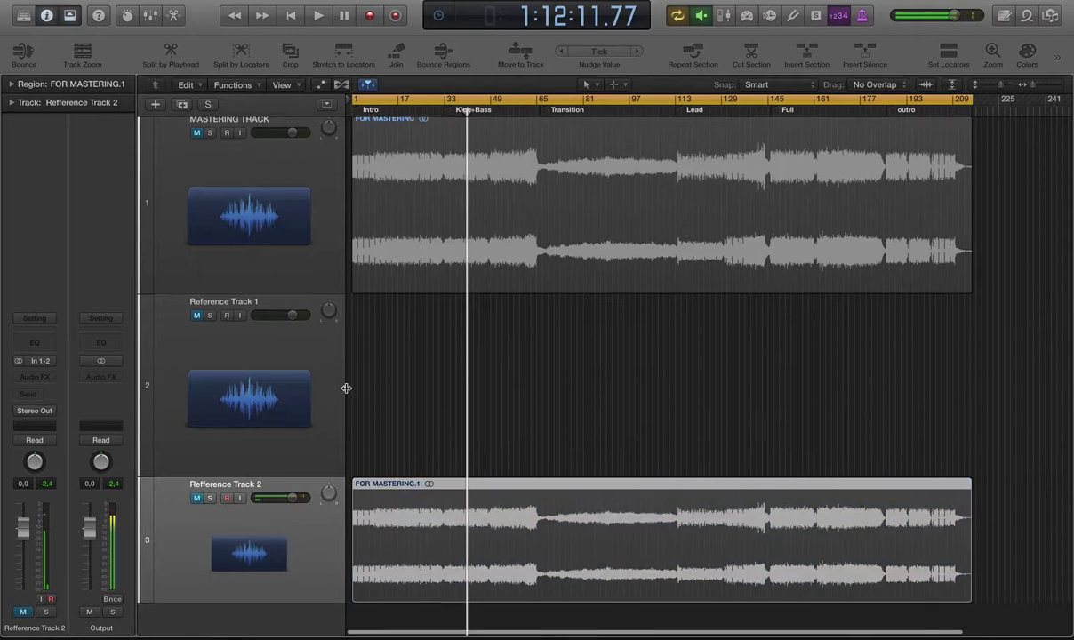
# Step: Select the mastering track, open its REQ 6 equalizer insert, and place the equalizer window below the track's waveform
pyautogui.press('super+Left')
pyautogui.press('super+Left')
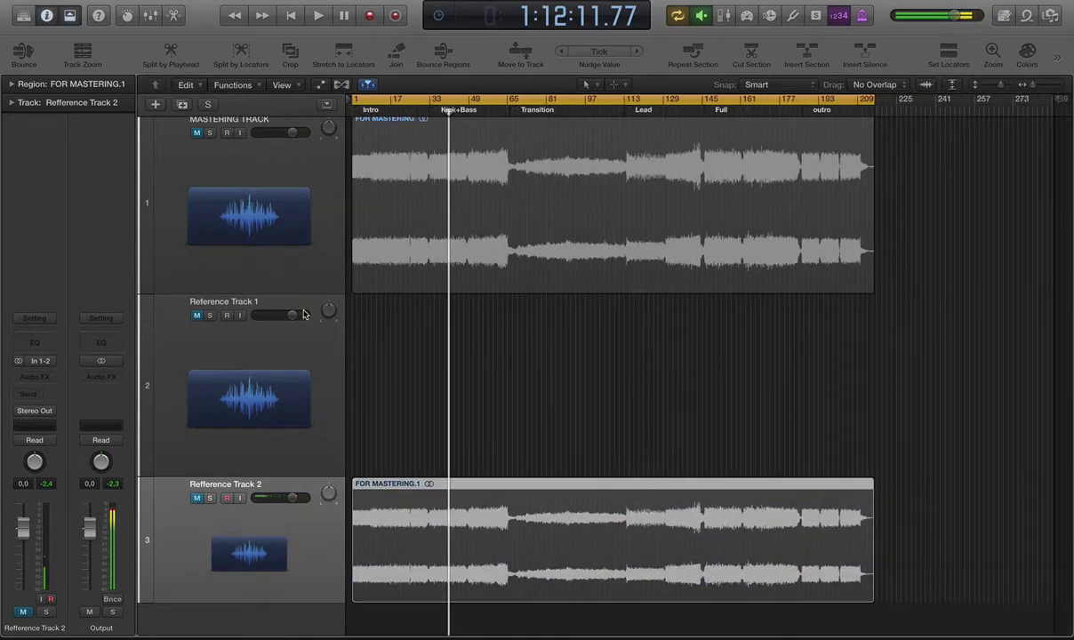
pyautogui.click(258, 178)
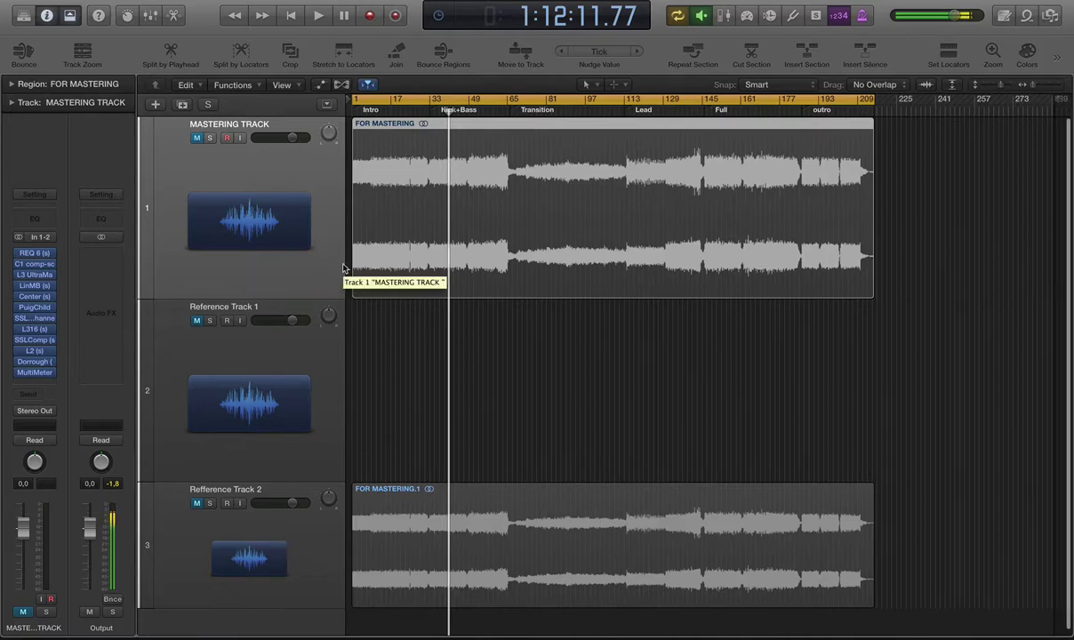
pyautogui.press('super+Right')
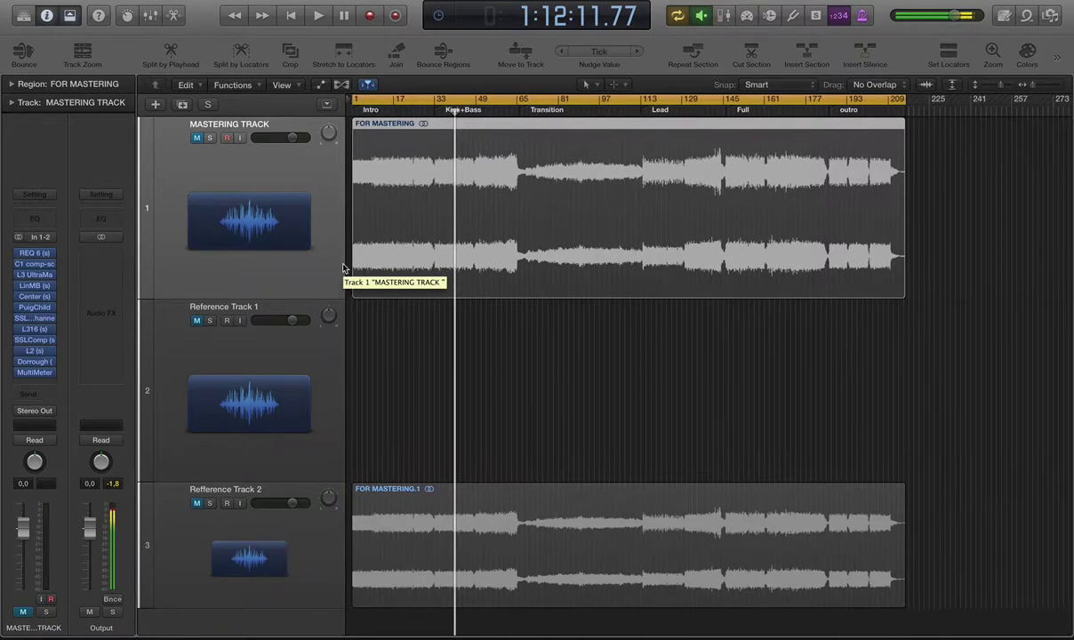
pyautogui.press('super+Right')
pyautogui.press('super+Right')
pyautogui.press('super+Right')
pyautogui.press('super+Right')
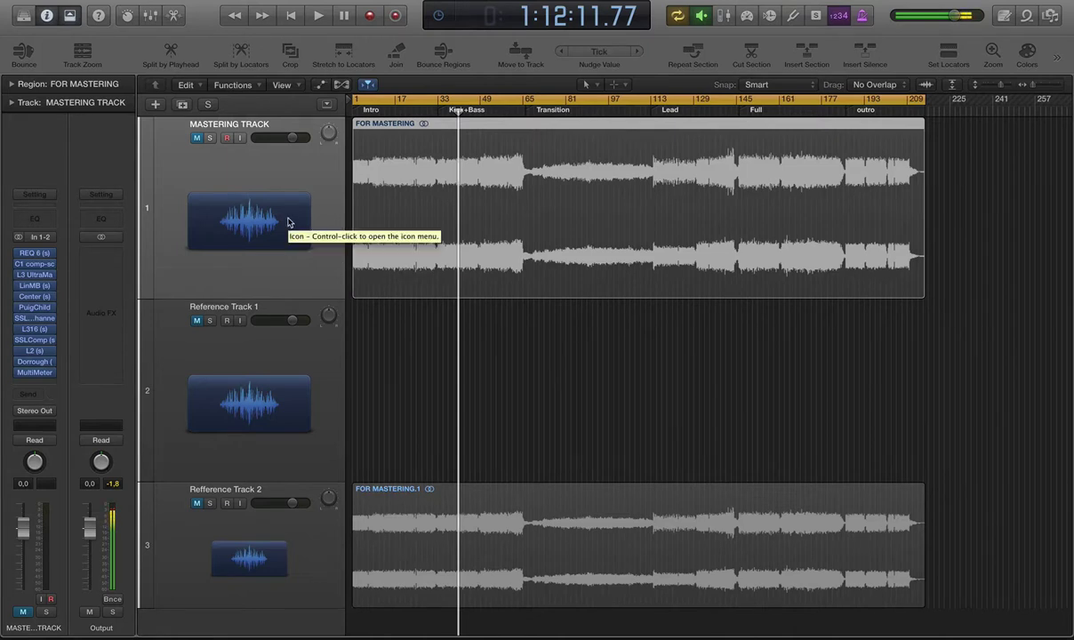
pyautogui.press('super+Right')
pyautogui.press('super+Right')
pyautogui.press('super+Right')
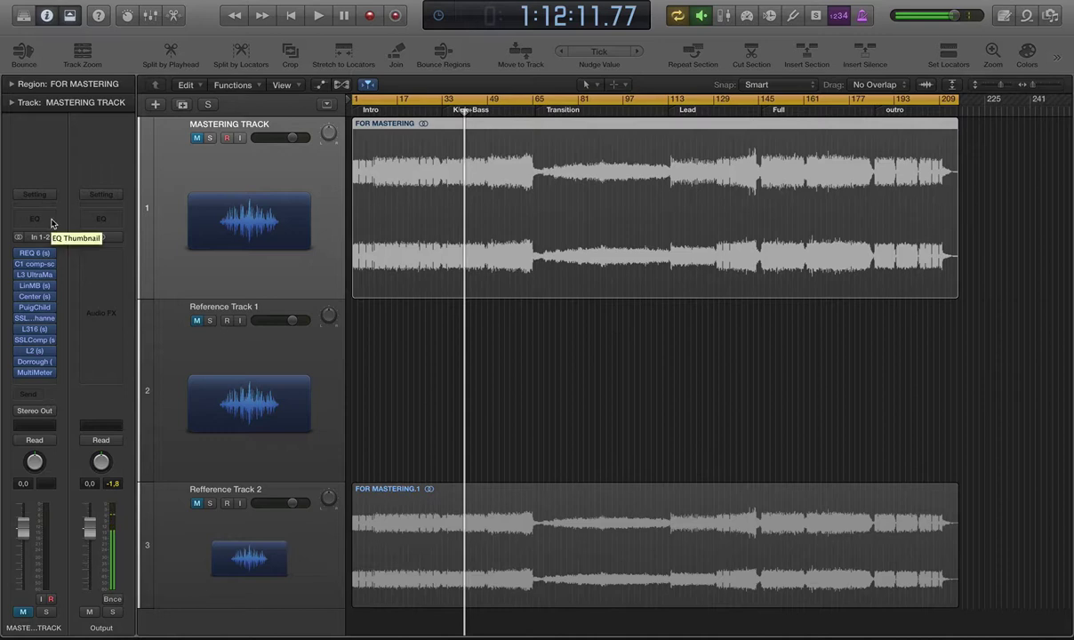
pyautogui.click(33, 253)
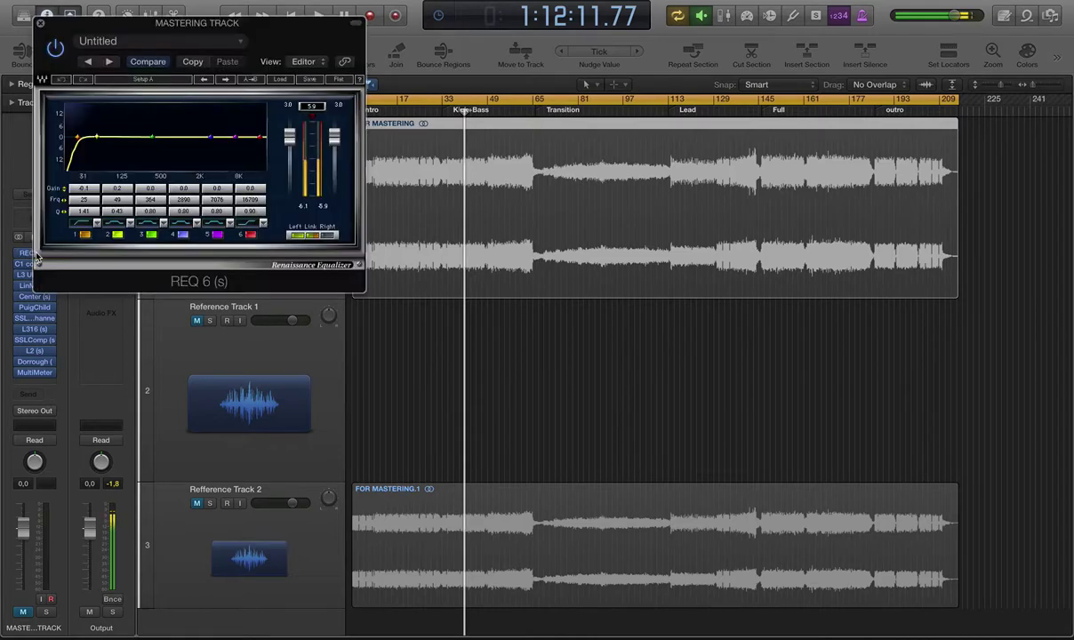
pyautogui.moveTo(113, 28); pyautogui.dragTo(432, 314)
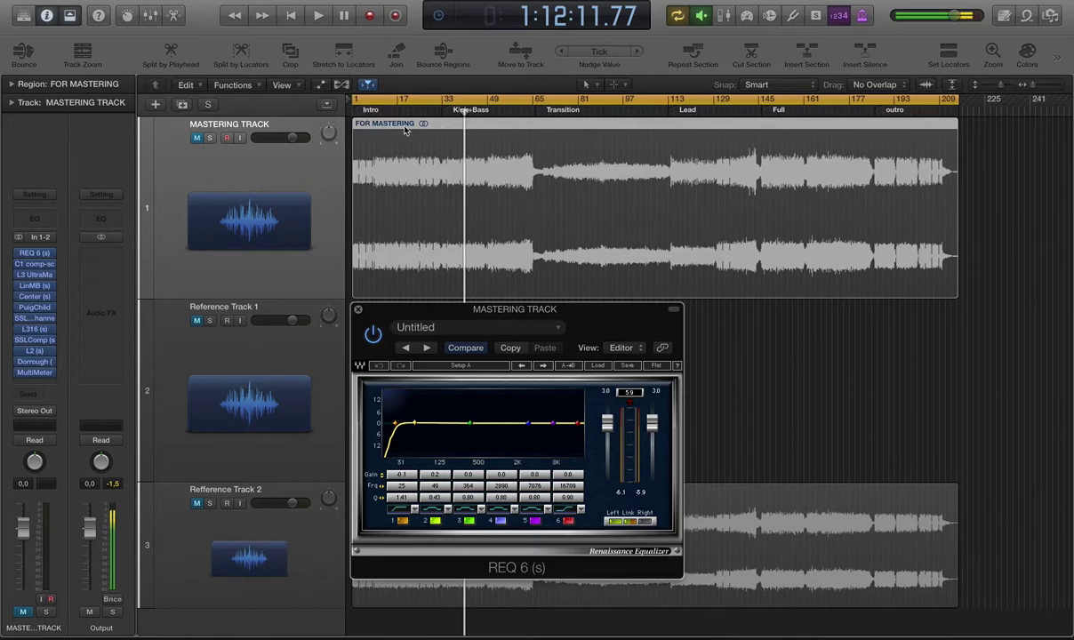
# Step: Place the playhead at the Intro, Kick+Bass and end of the Lead section, and examine the REQ 6 peak readout
pyautogui.click(374, 111)
pyautogui.click(443, 112)
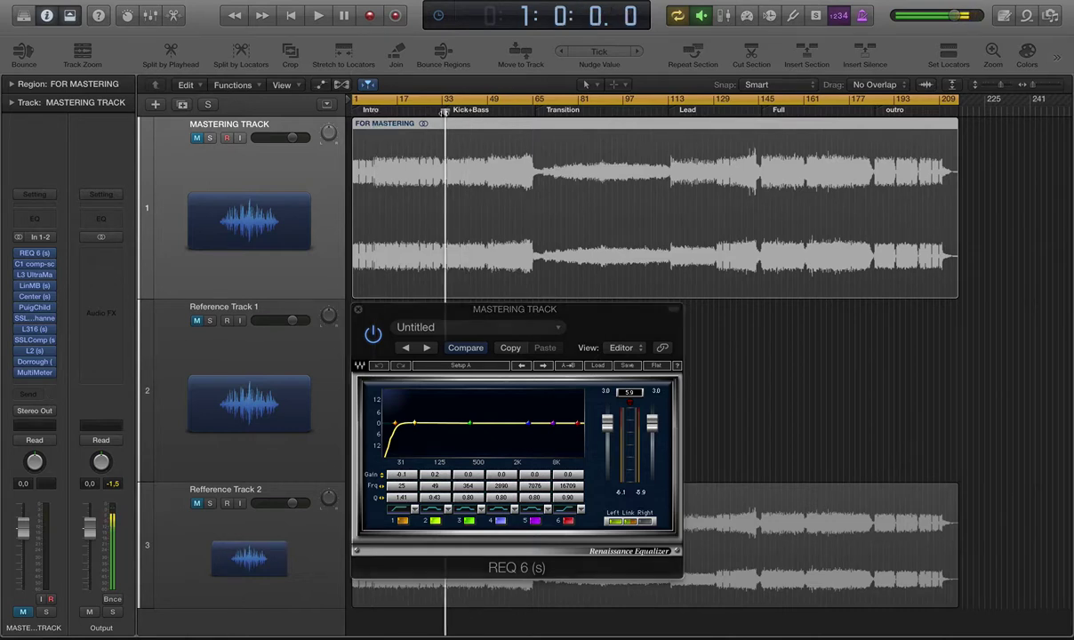
pyautogui.click(745, 113)
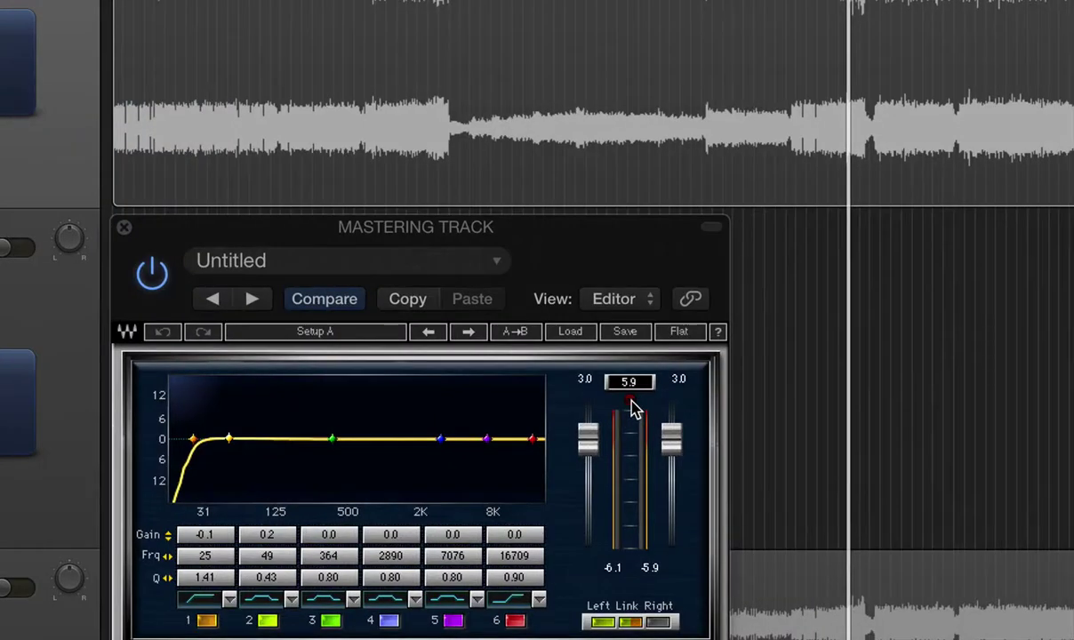
pyautogui.click(628, 383)
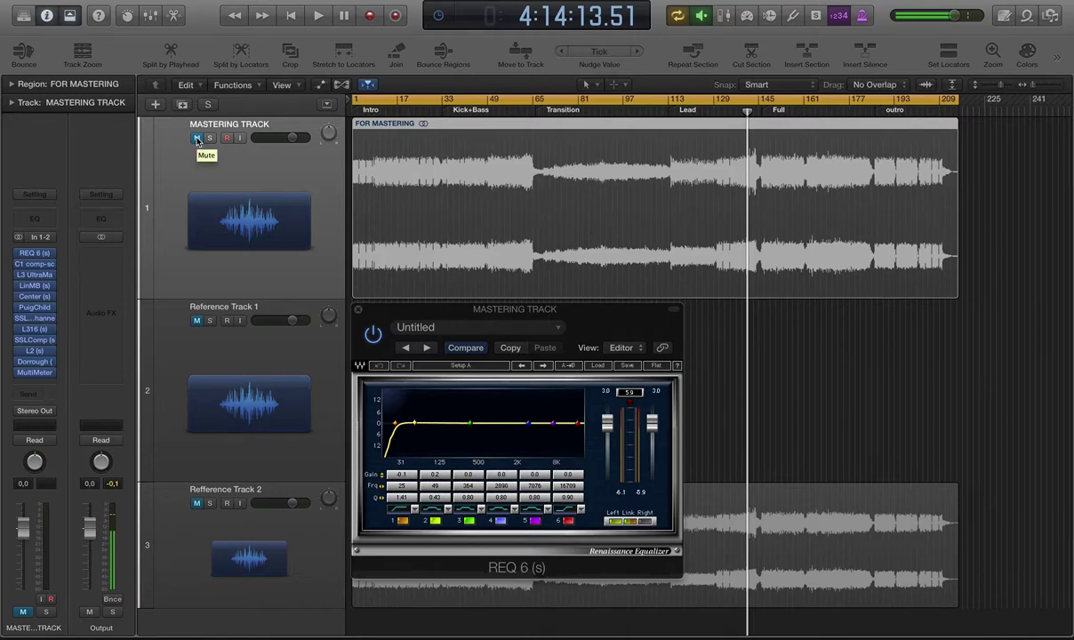
# Step: Unmute Reference Track 1 and move the REQ 6 window clear of the track headers and early song sections
pyautogui.scroll(-2, 410, 178)
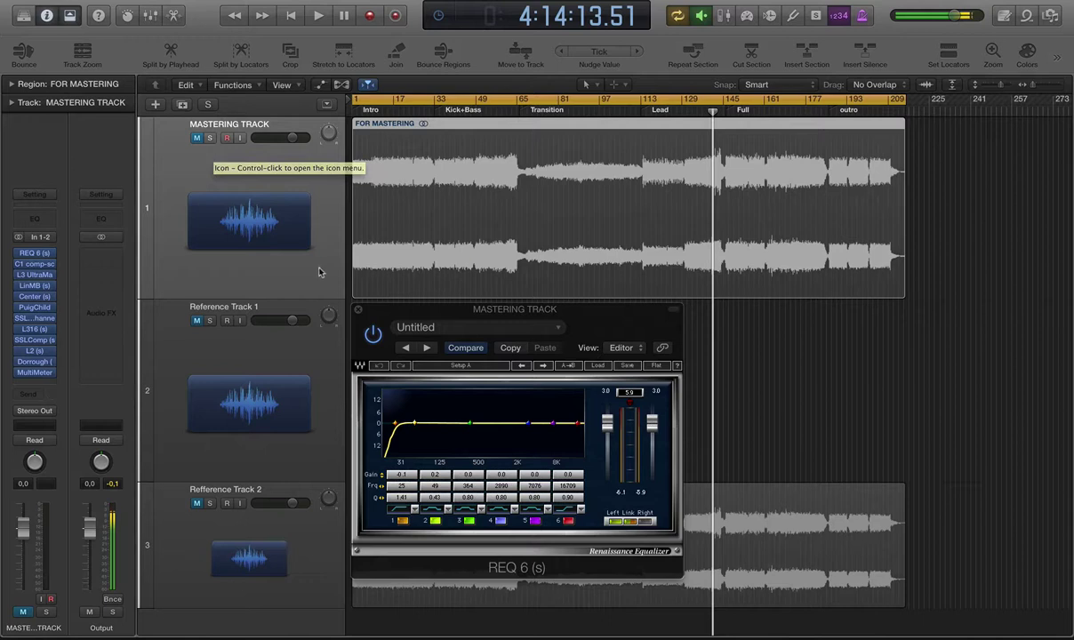
pyautogui.click(197, 320)
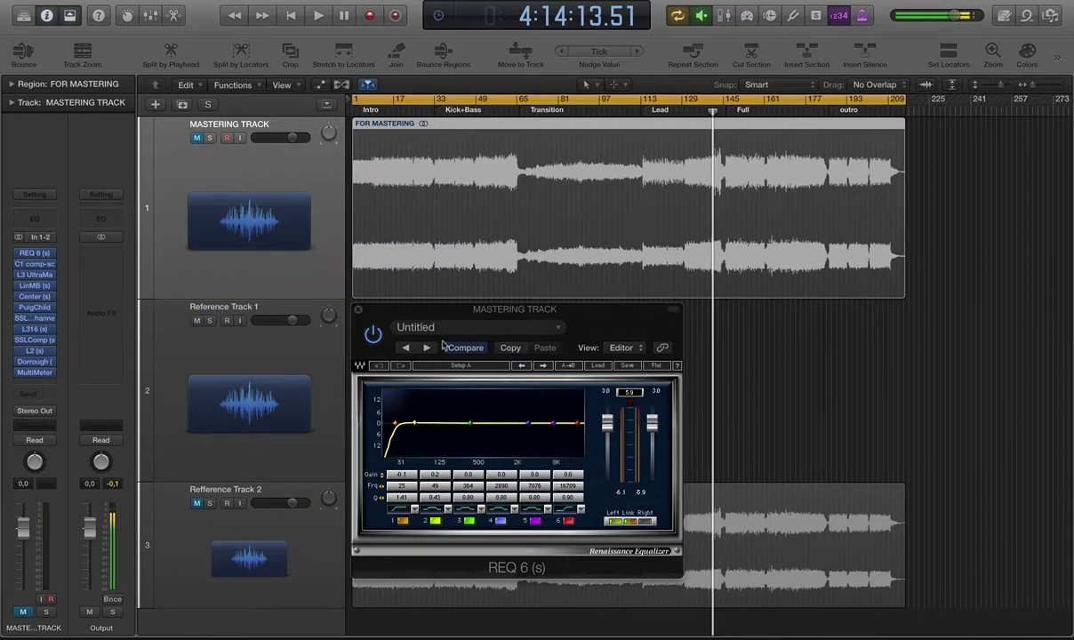
pyautogui.moveTo(395, 307); pyautogui.dragTo(747, 179)
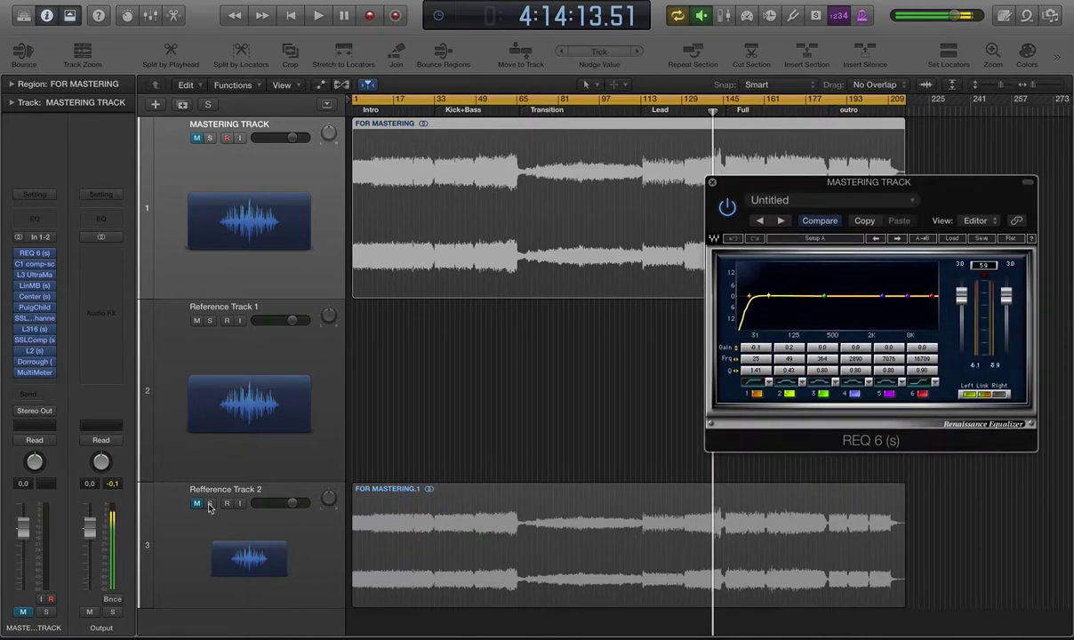
# Step: Solo Refference Track 2, audition its intro and Kick+Bass section, and stop playback with the track unsoloed and muted again
pyautogui.click(210, 506)
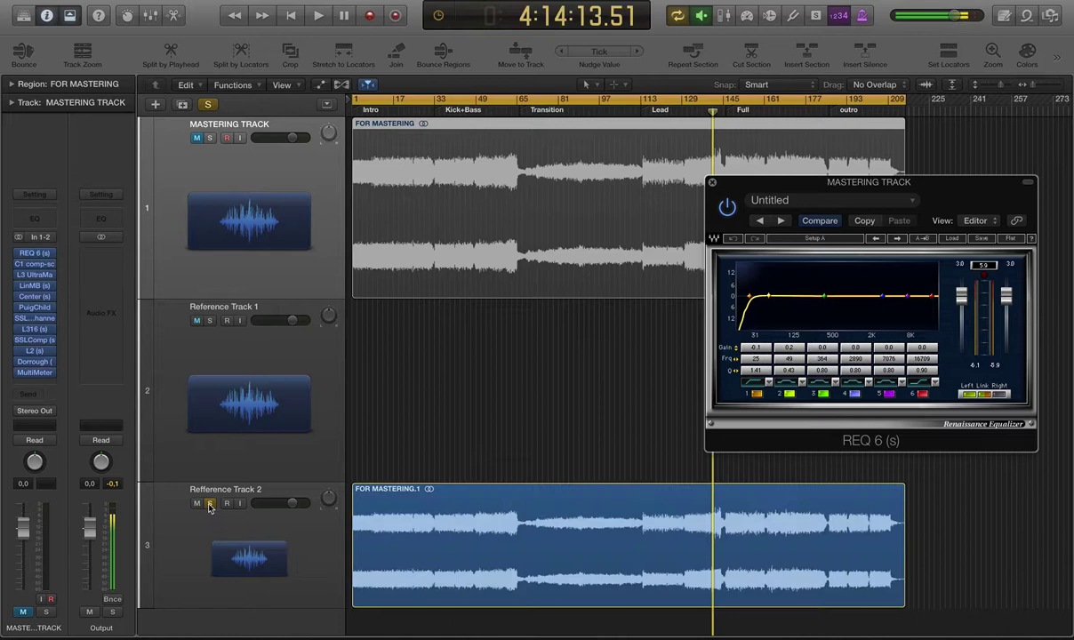
pyautogui.press('space')
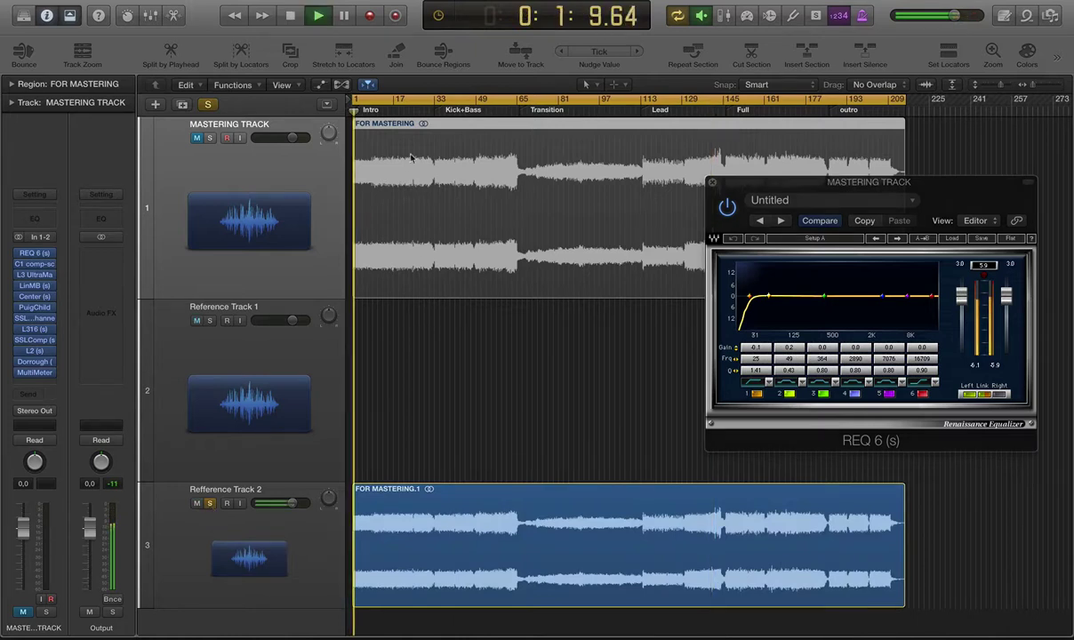
pyautogui.click(424, 113)
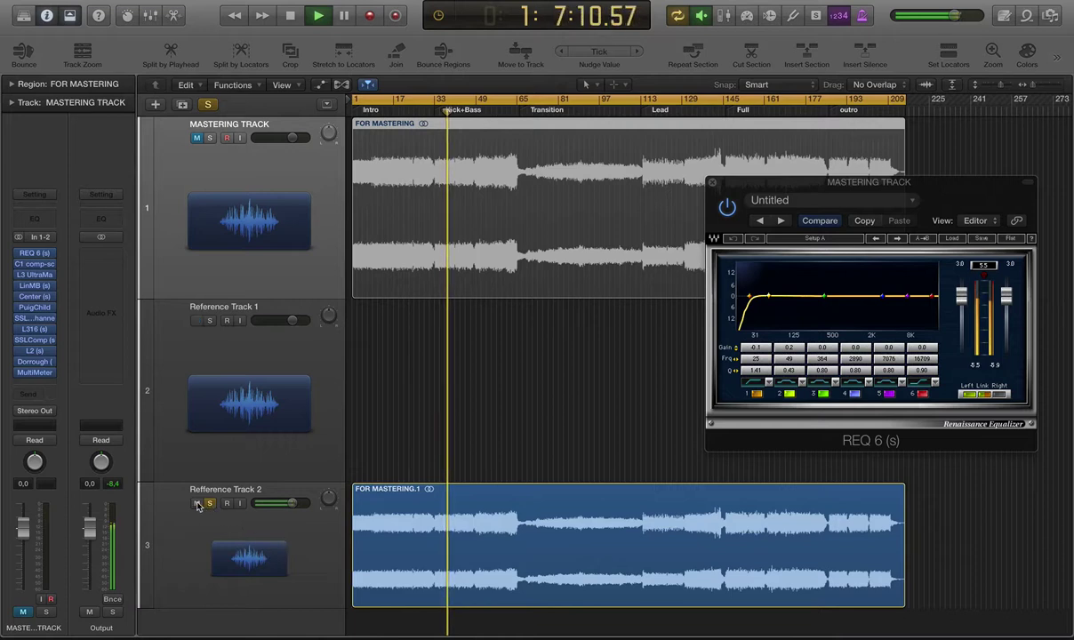
pyautogui.click(208, 504)
pyautogui.press('space')
pyautogui.click(206, 504)
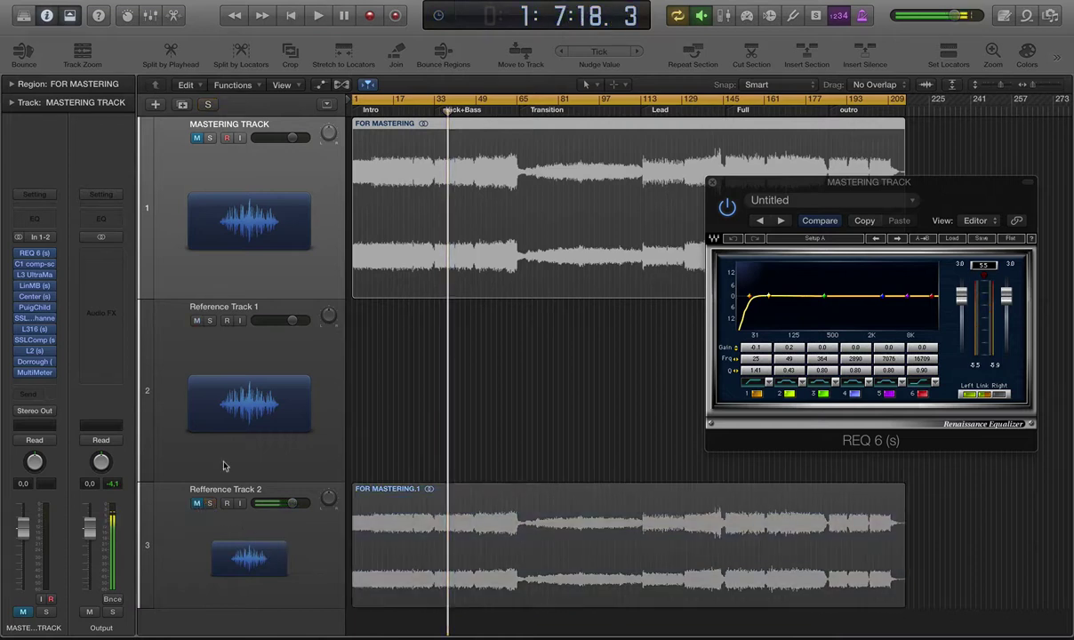
# Step: Unmute and play the mastering track, lowering its volume fader to -6.0 dB and continuing playback from the Kick+Bass section
pyautogui.click(198, 139)
pyautogui.press('space')
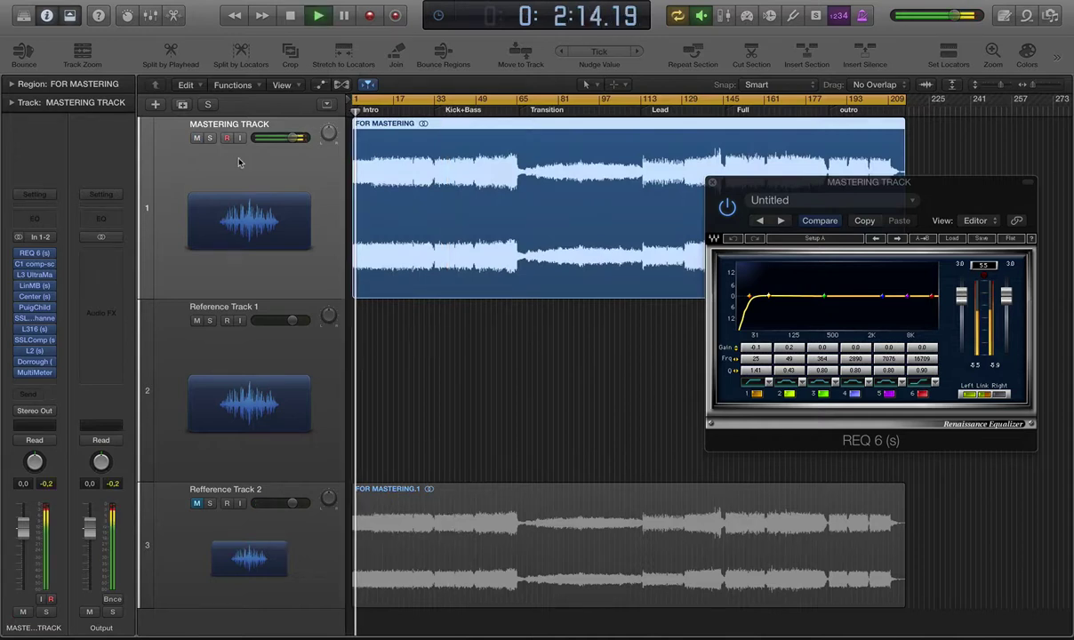
pyautogui.moveTo(891, 184); pyautogui.dragTo(819, 187)
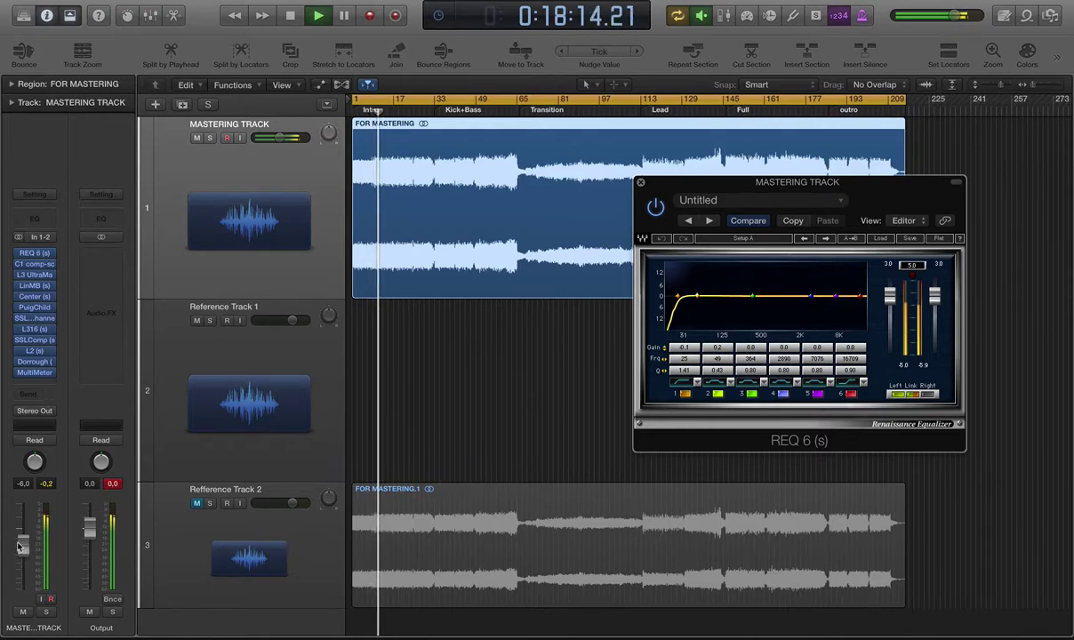
pyautogui.click(433, 111)
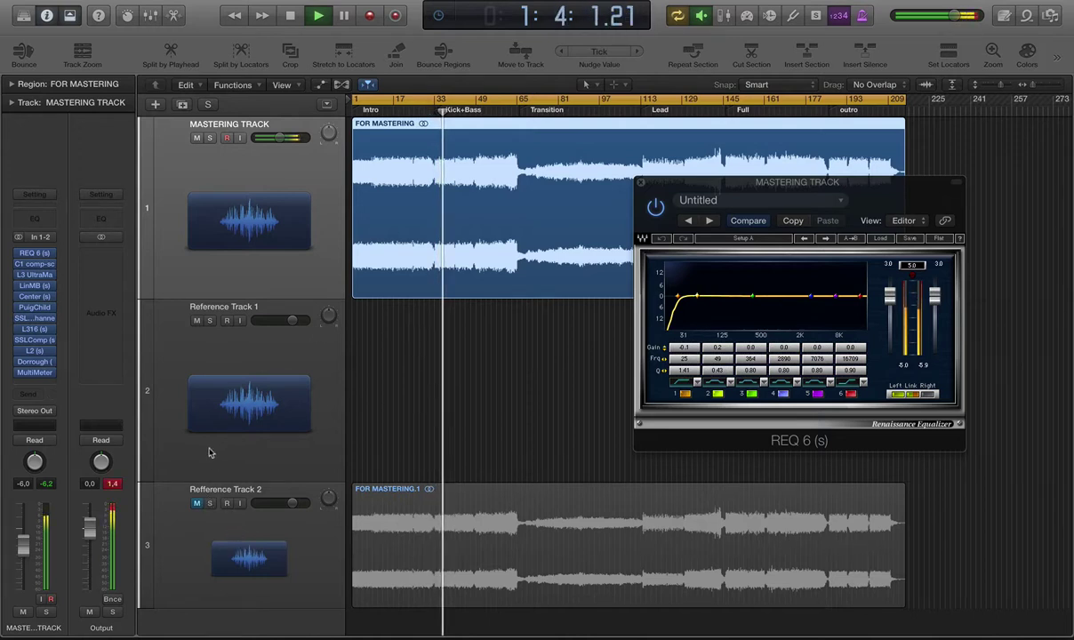
# Step: Compare with soloed Refference Track 2 during playback, return it to muted, and set the mastering track's fader to -4.0 dB
pyautogui.click(210, 504)
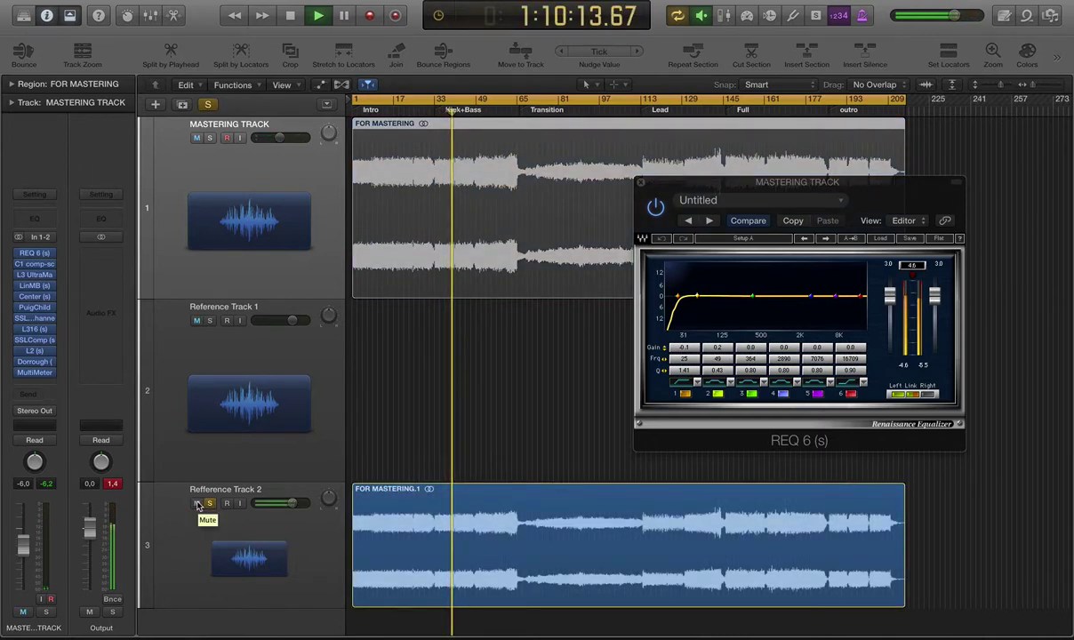
pyautogui.click(198, 504)
pyautogui.click(209, 504)
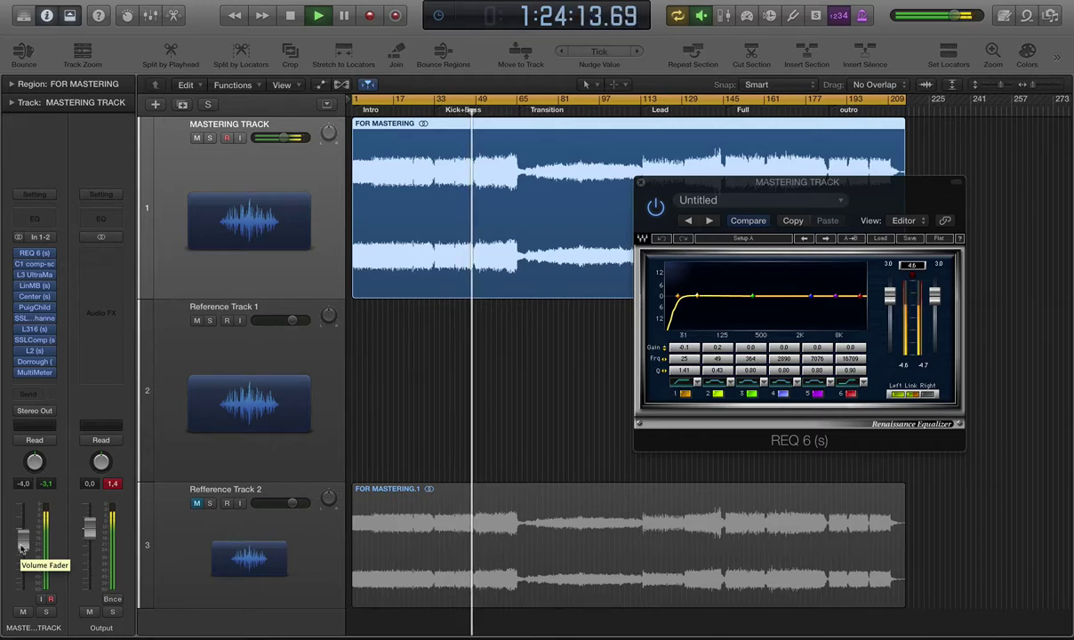
# Step: Shrink the track display to fit all three tracks, move the REQ 6 window aside, and stop playback
pyautogui.scroll(-1, 380, 280)
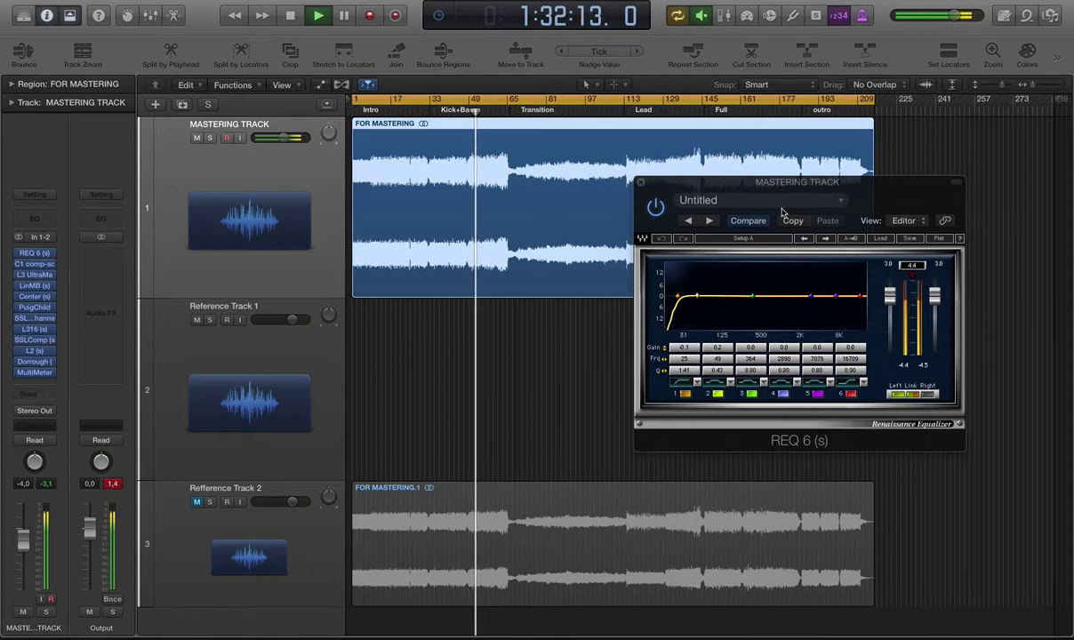
pyautogui.moveTo(782, 184); pyautogui.dragTo(808, 218)
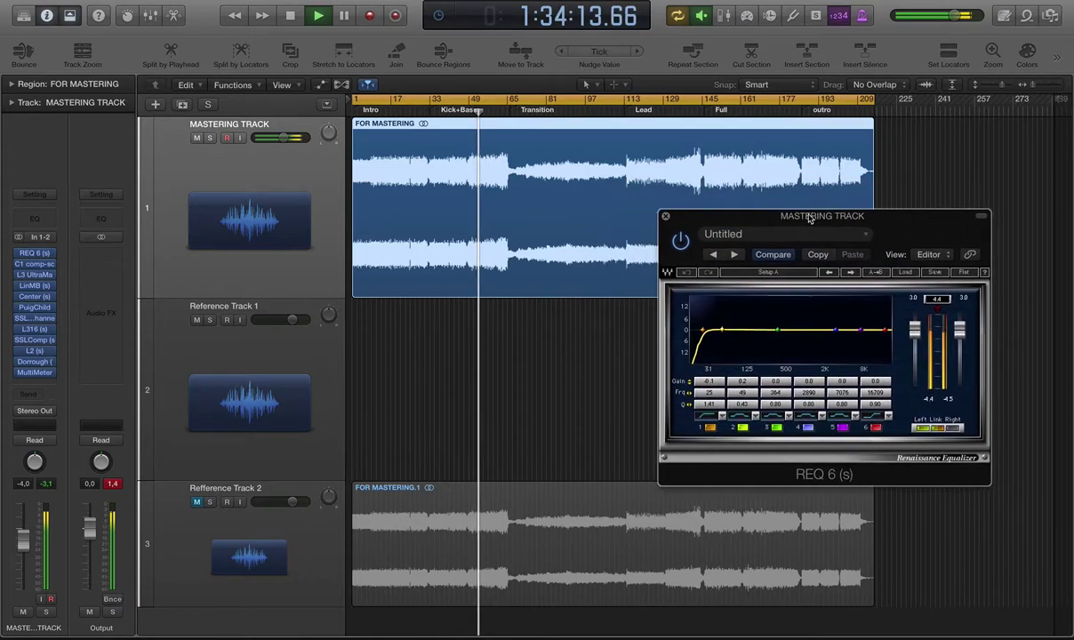
pyautogui.scroll(-5, 638, 214)
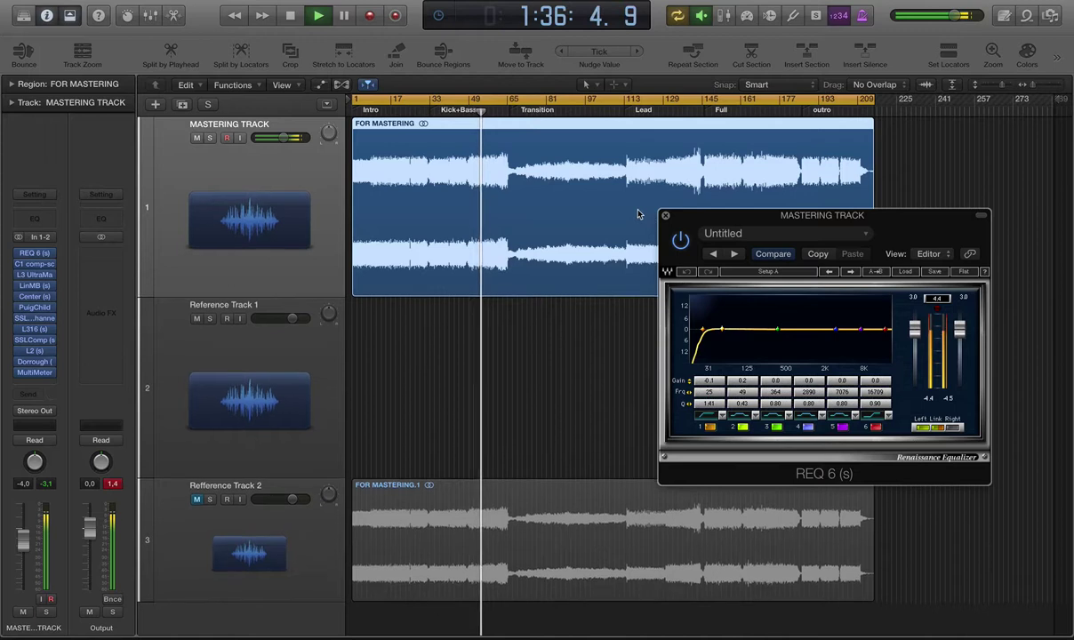
pyautogui.scroll(2, 637, 214)
pyautogui.scroll(1, 638, 214)
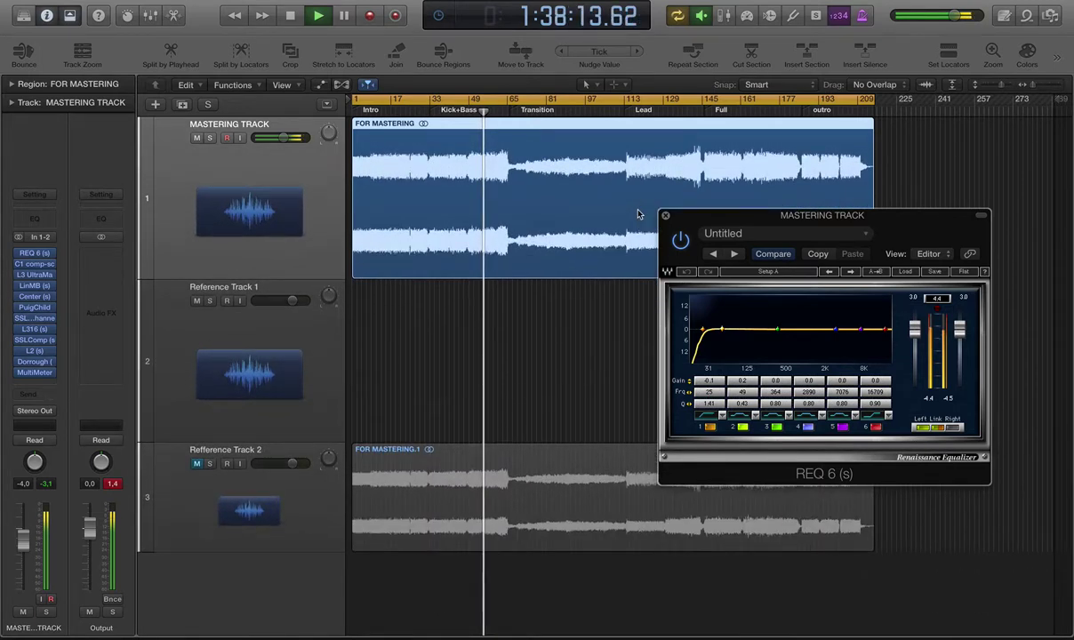
pyautogui.press('space')
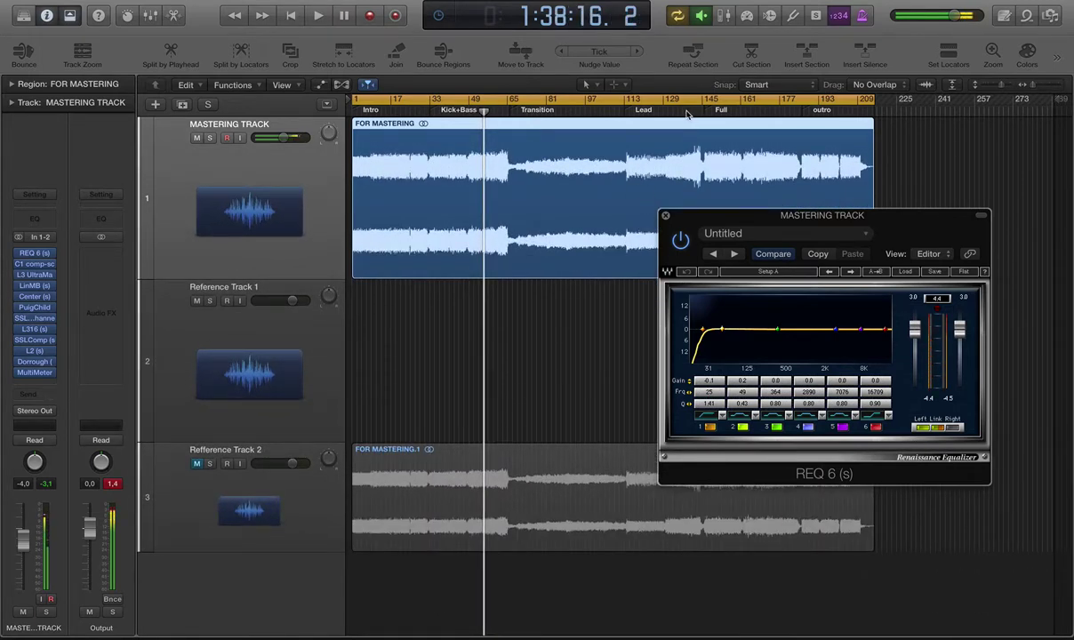
# Step: Play the mastering track from the end of the Lead into the Full section, checking the REQ 6 levels
pyautogui.click(689, 113)
pyautogui.press('space')
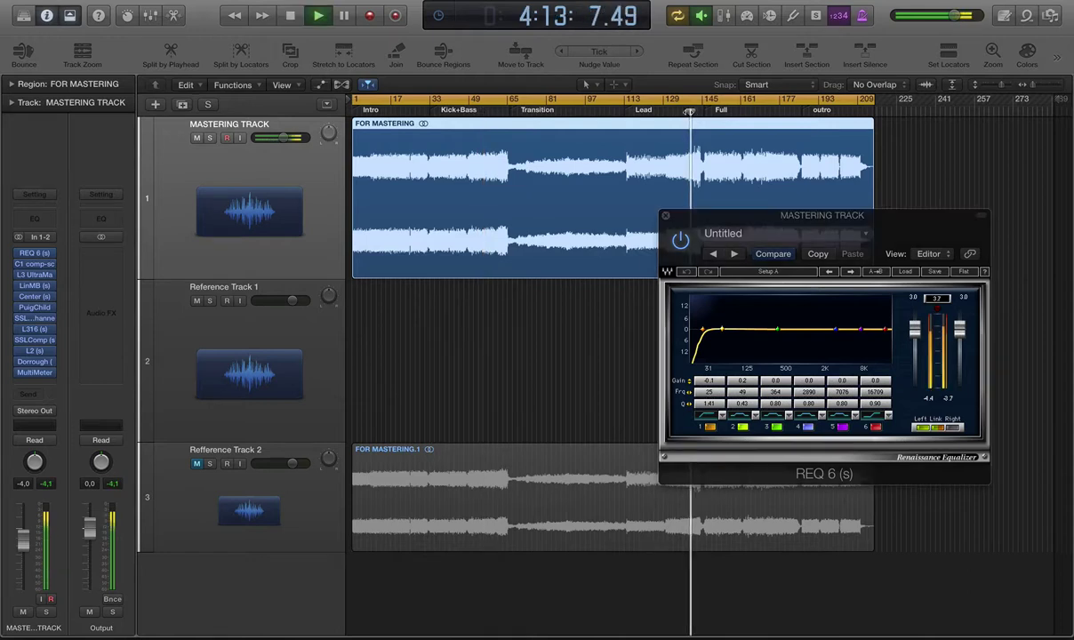
pyautogui.scroll(2, 689, 113)
pyautogui.scroll(2, 689, 113)
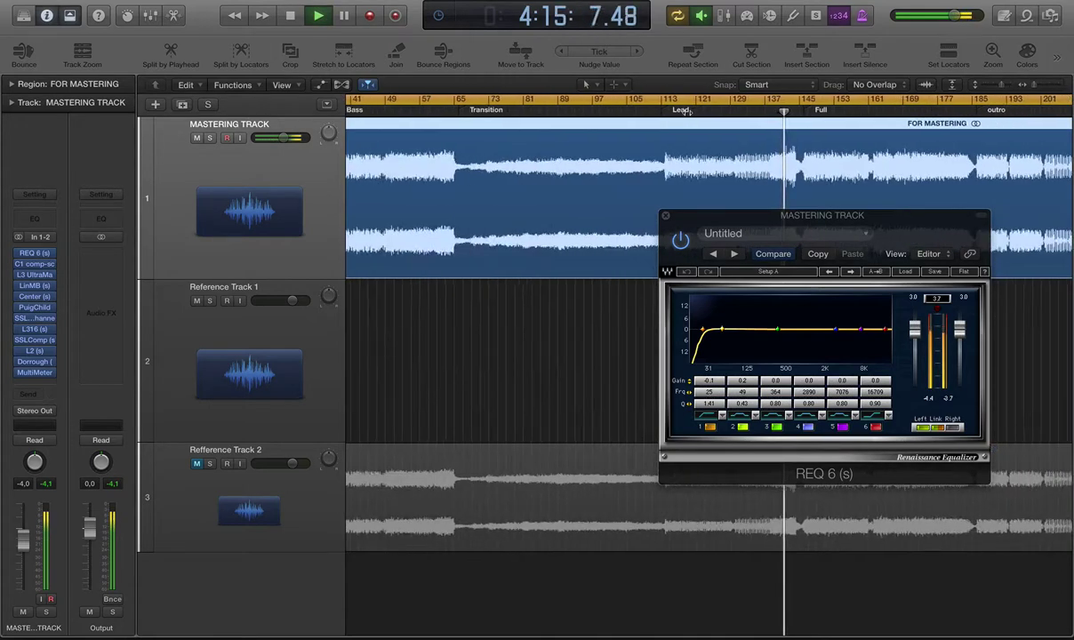
pyautogui.scroll(1, 689, 113)
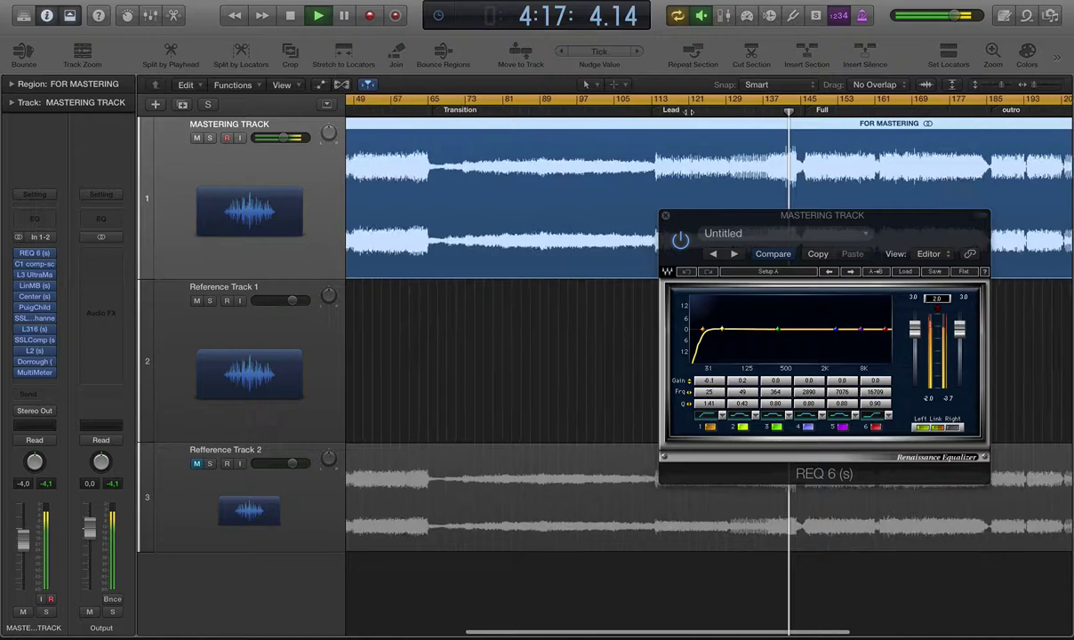
pyautogui.scroll(-1, 689, 113)
pyautogui.scroll(-3, 689, 112)
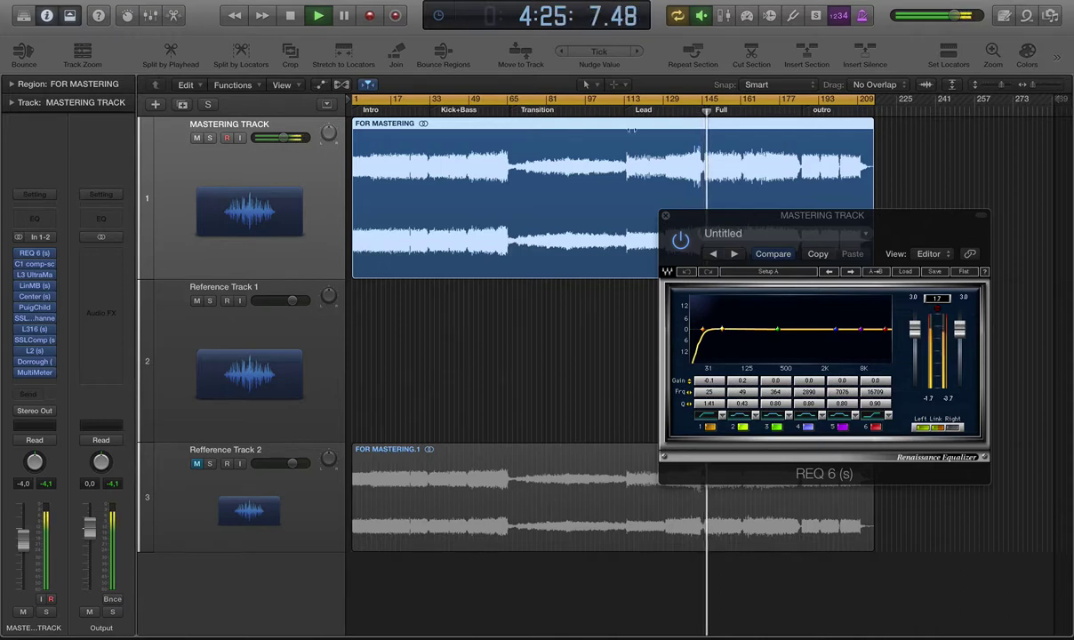
# Step: Set the mastering track's volume fader to 0.0 dB and compare it with Refference Track 2 soloed briefly during playback
pyautogui.moveTo(22, 544); pyautogui.dragTo(21, 536)
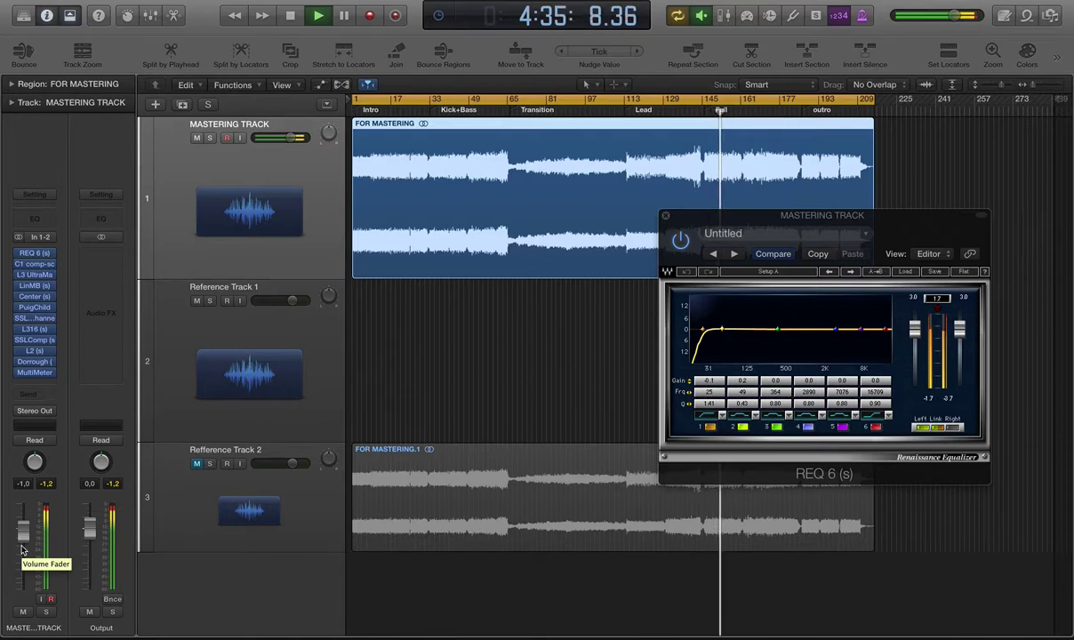
pyautogui.moveTo(22, 546); pyautogui.dragTo(23, 542)
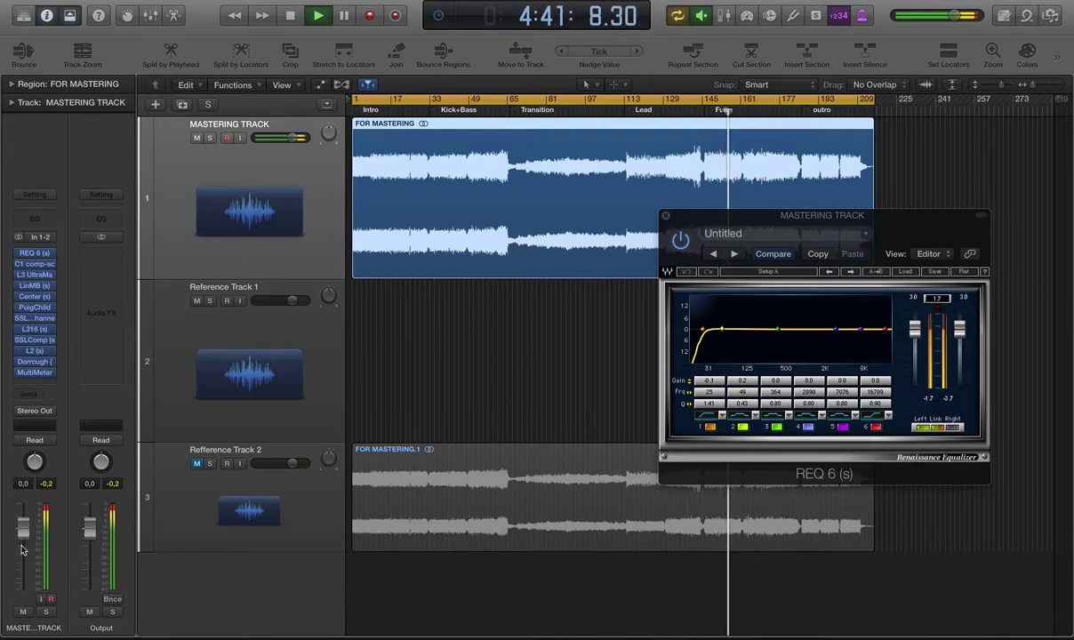
pyautogui.click(210, 464)
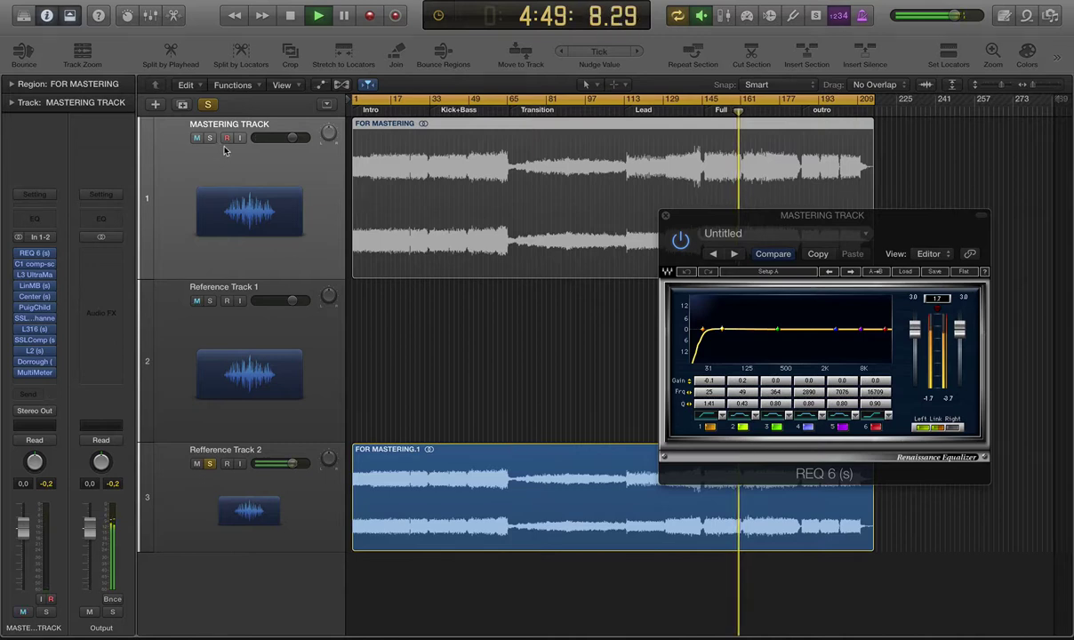
pyautogui.click(211, 464)
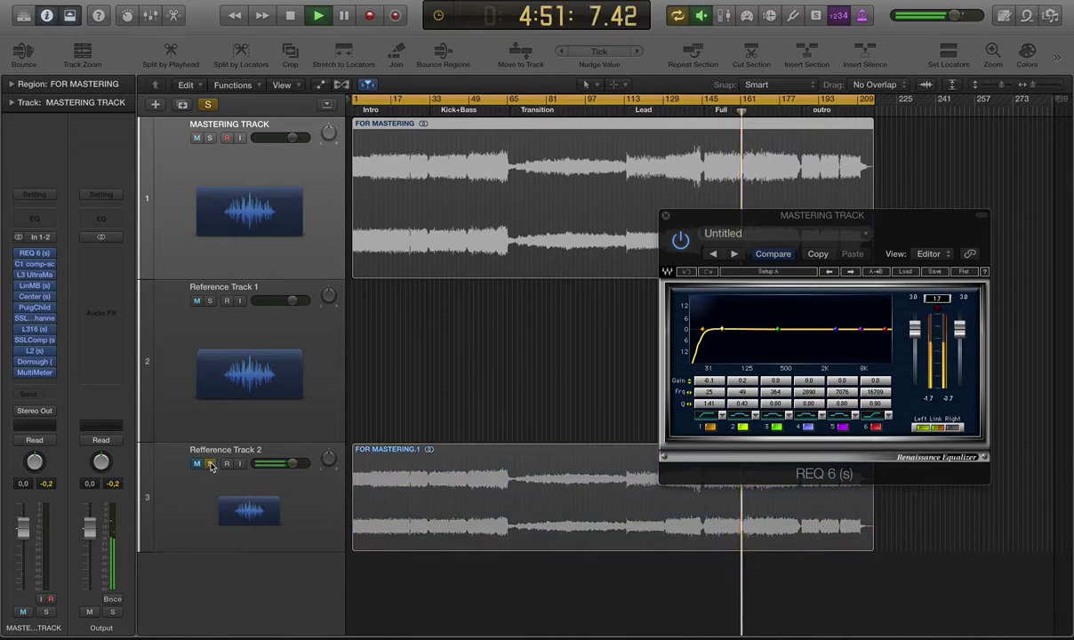
# Step: Unsolo Refference Track 2, stop playback, and close the mastering track's REQ 6 equalizer window
pyautogui.click(211, 464)
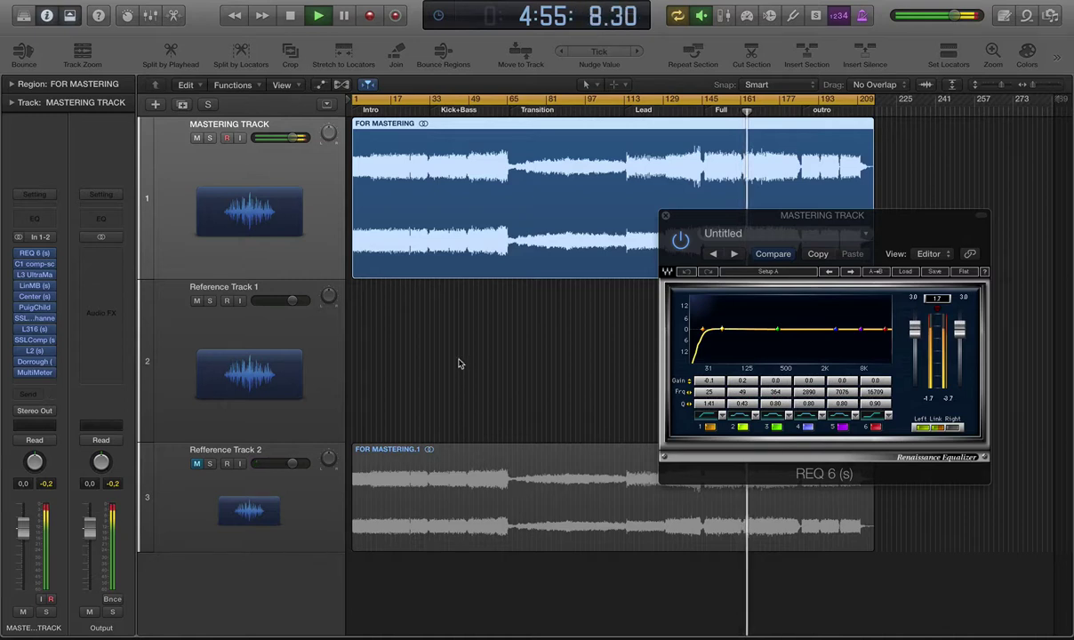
pyautogui.press('space')
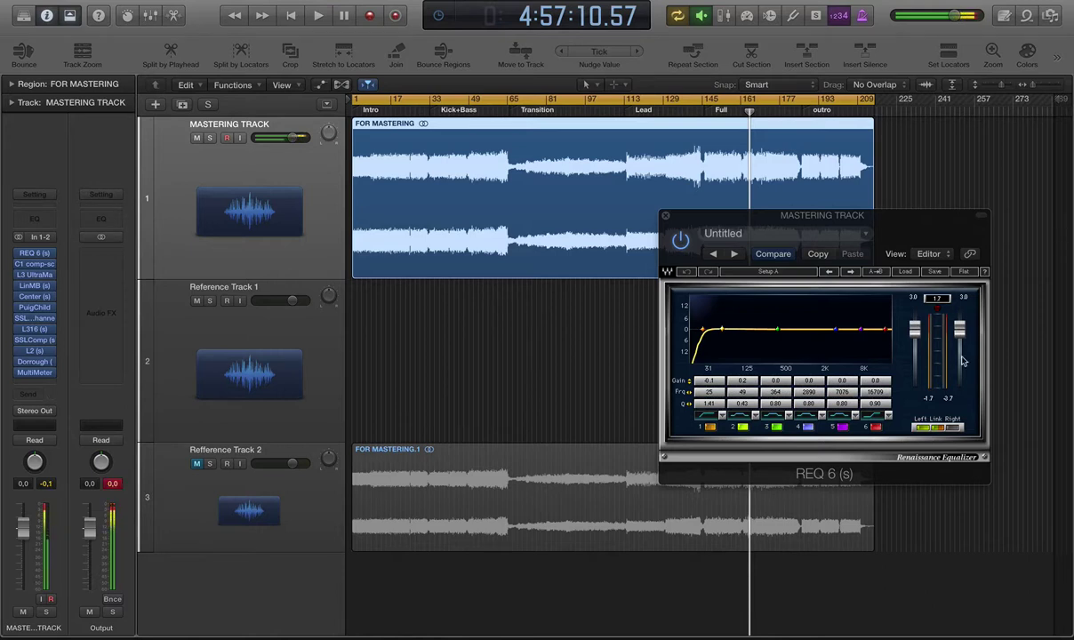
pyautogui.moveTo(886, 219); pyautogui.dragTo(904, 301)
pyautogui.scroll(2, 508, 257)
pyautogui.scroll(-2, 507, 257)
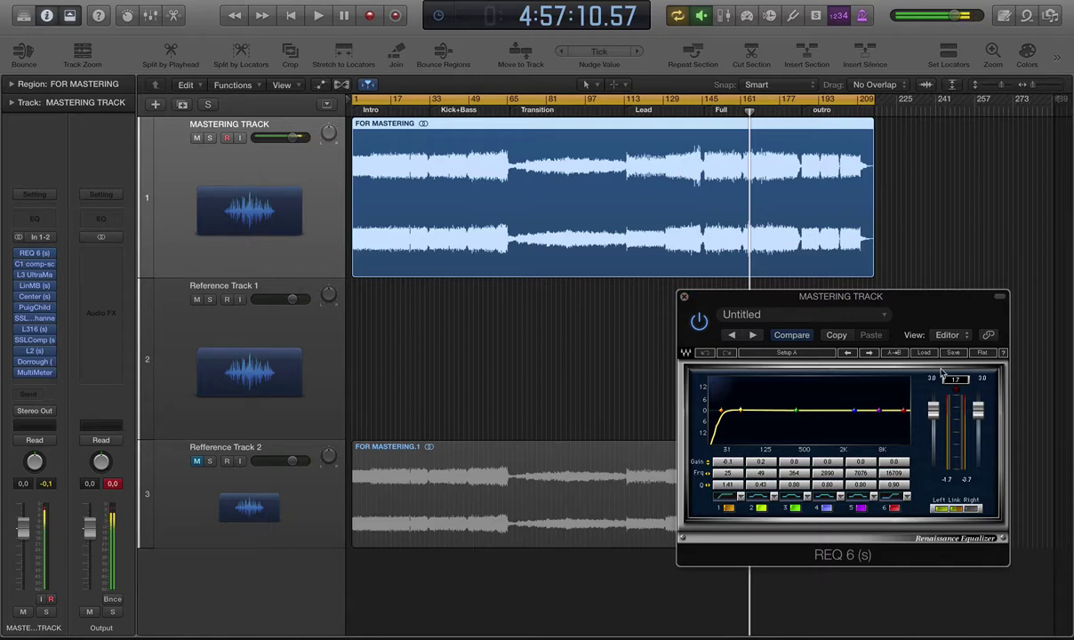
pyautogui.click(684, 296)
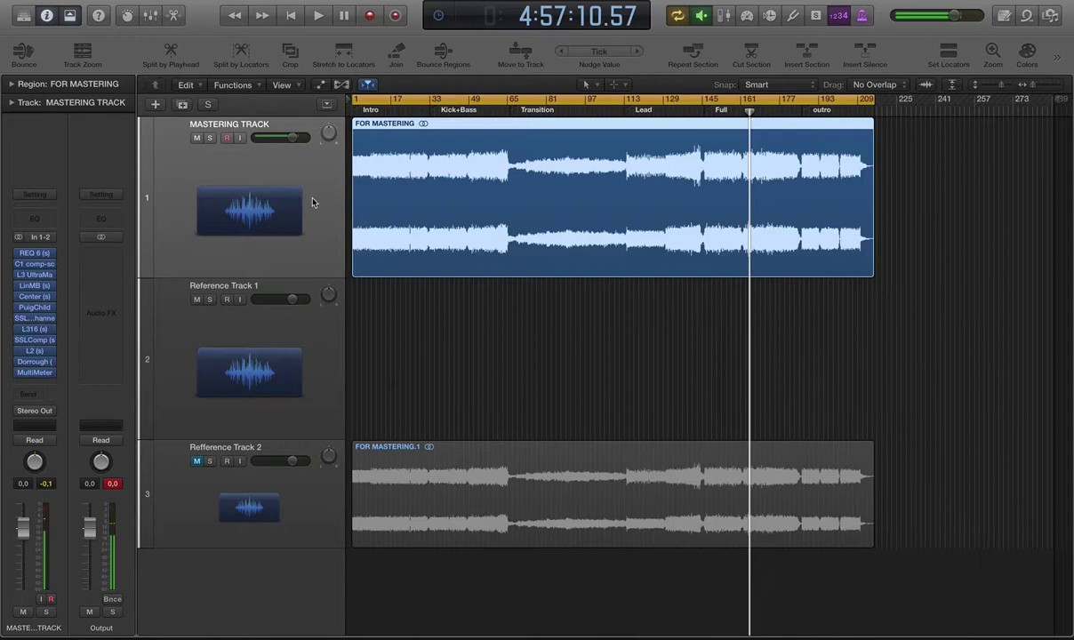
# Step: Open the C1 compressor and L3 UltraMaximizer on the mastering track and place their windows side by side for review
pyautogui.click(34, 263)
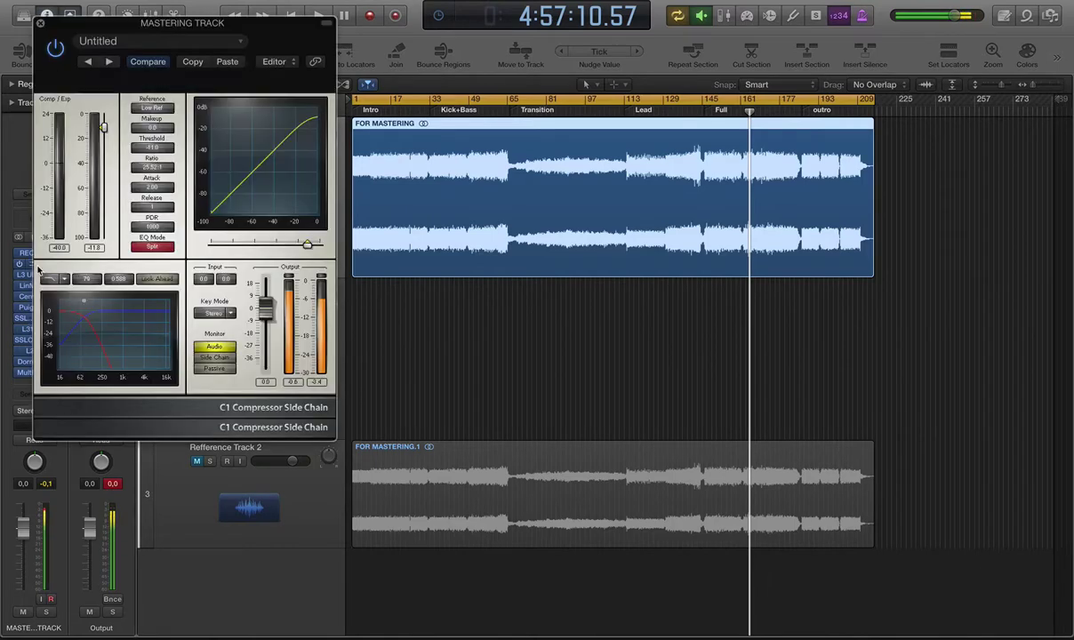
pyautogui.moveTo(140, 28); pyautogui.dragTo(778, 154)
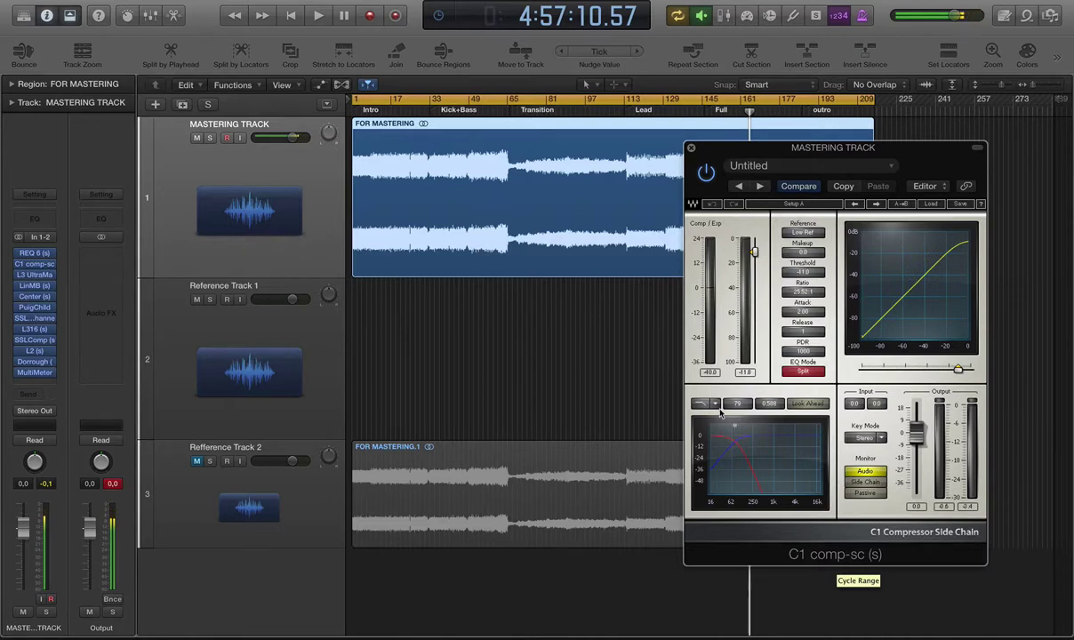
pyautogui.click(34, 275)
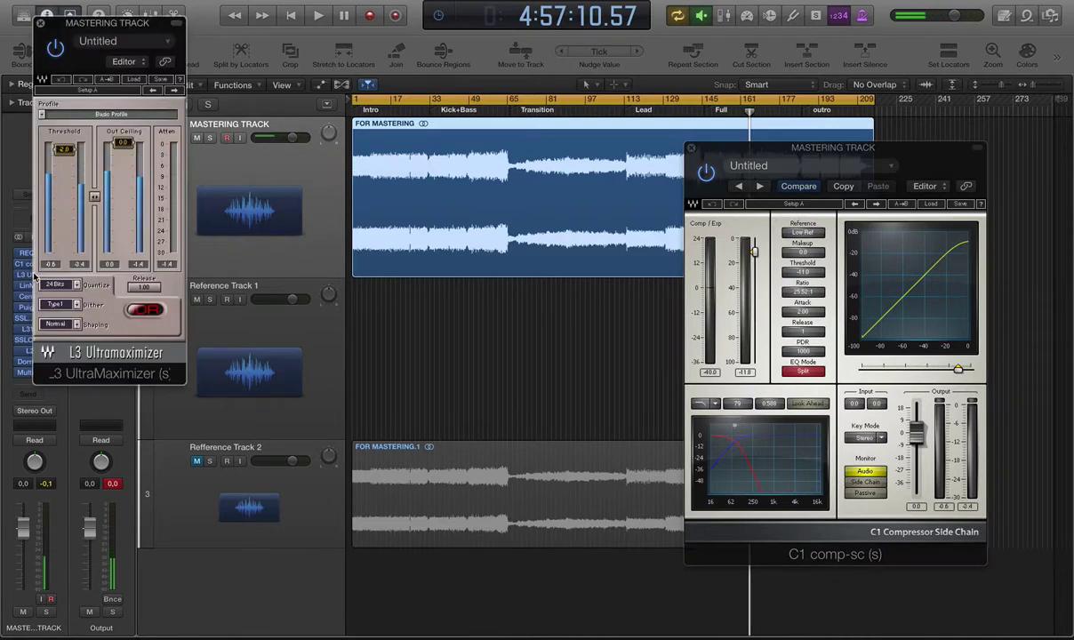
pyautogui.moveTo(70, 24); pyautogui.dragTo(562, 189)
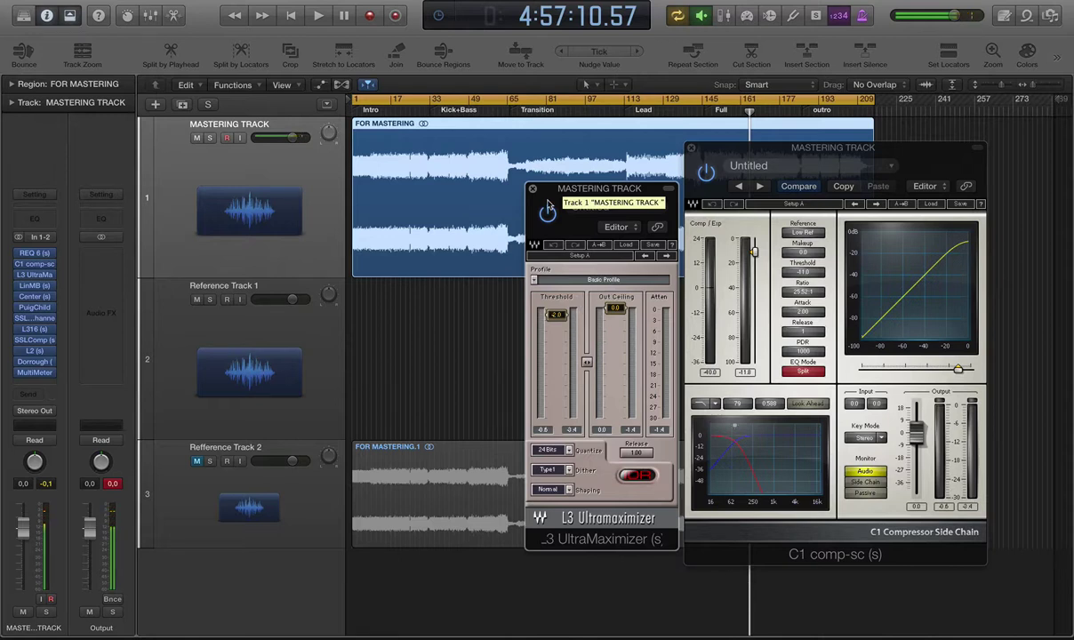
# Step: Open the LinMB multiband compressor over the arrangement and close the L3 UltraMaximizer and C1 compressor windows
pyautogui.click(34, 286)
pyautogui.moveTo(168, 23); pyautogui.dragTo(492, 288)
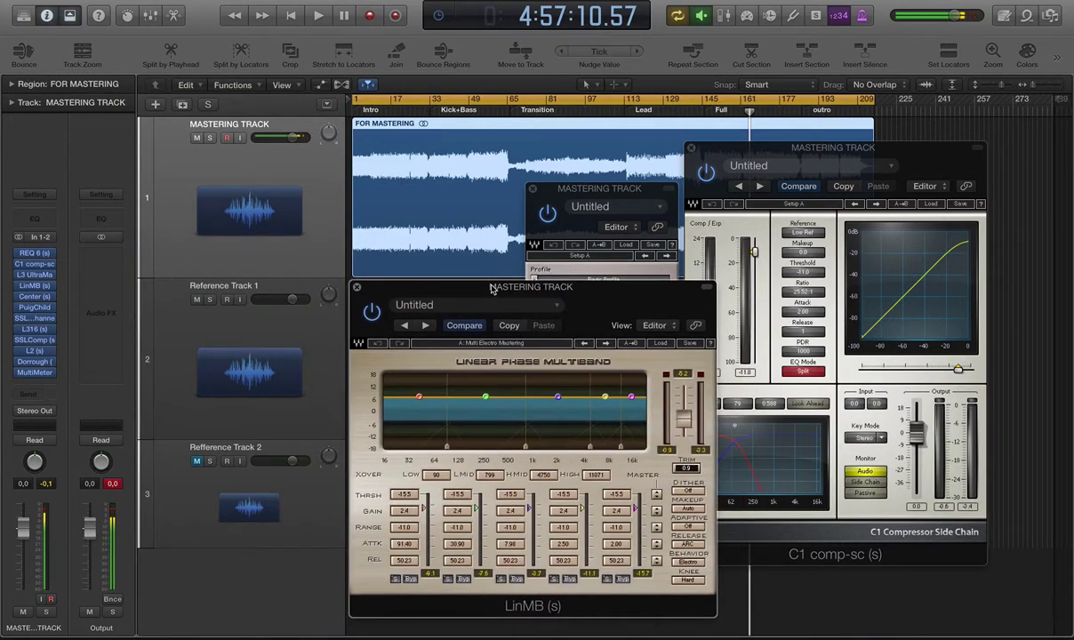
pyautogui.click(533, 188)
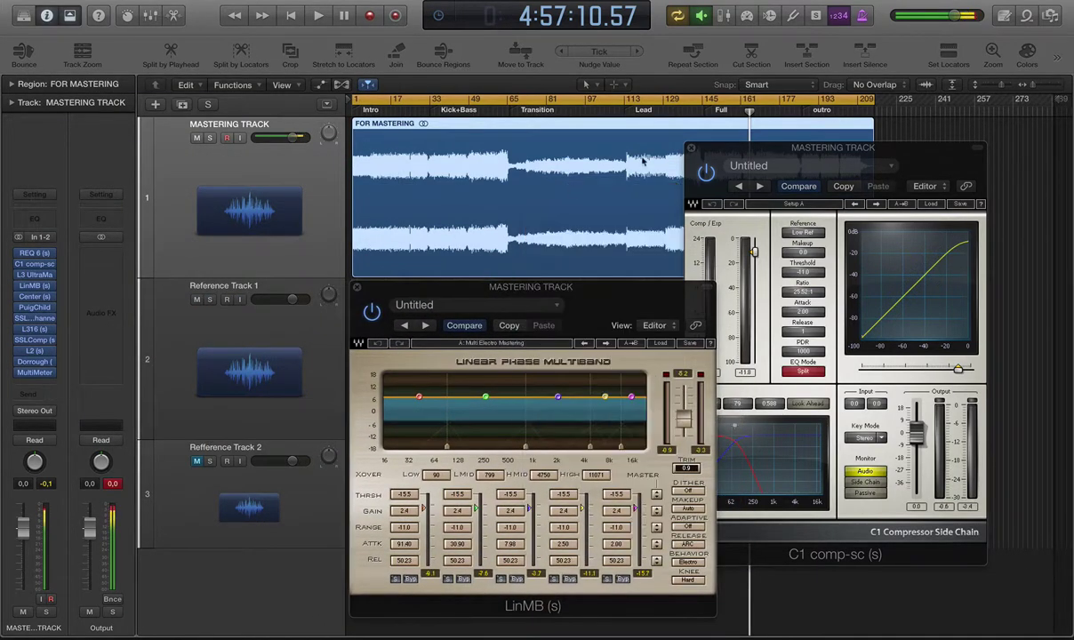
pyautogui.click(691, 149)
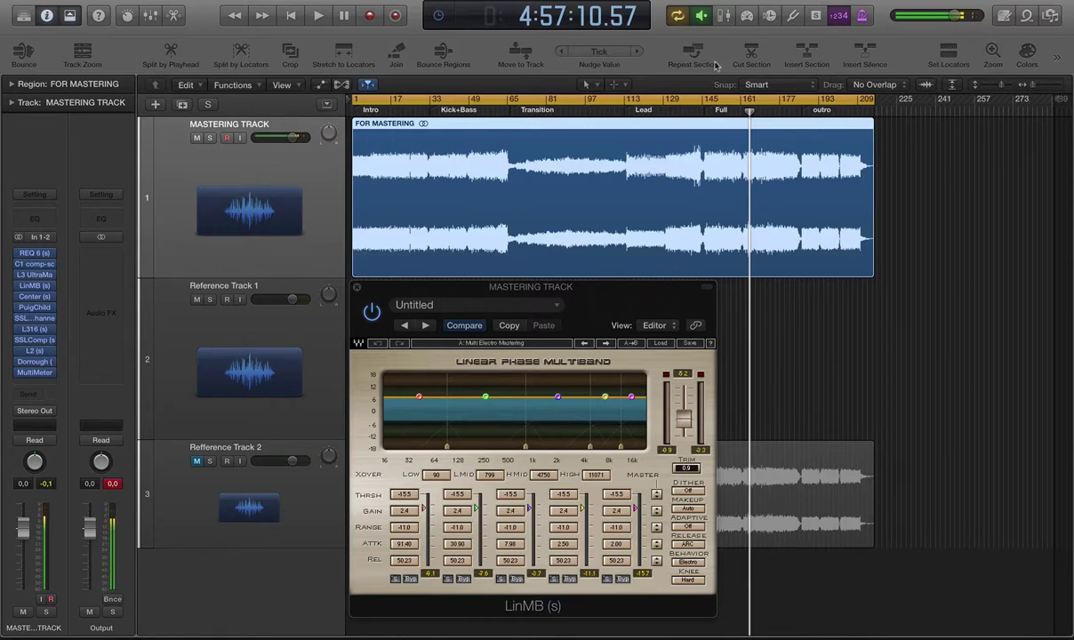
# Step: Play two short passages of the Lead section to watch how LinMB compresses the bands
pyautogui.doubleClick(632, 112)
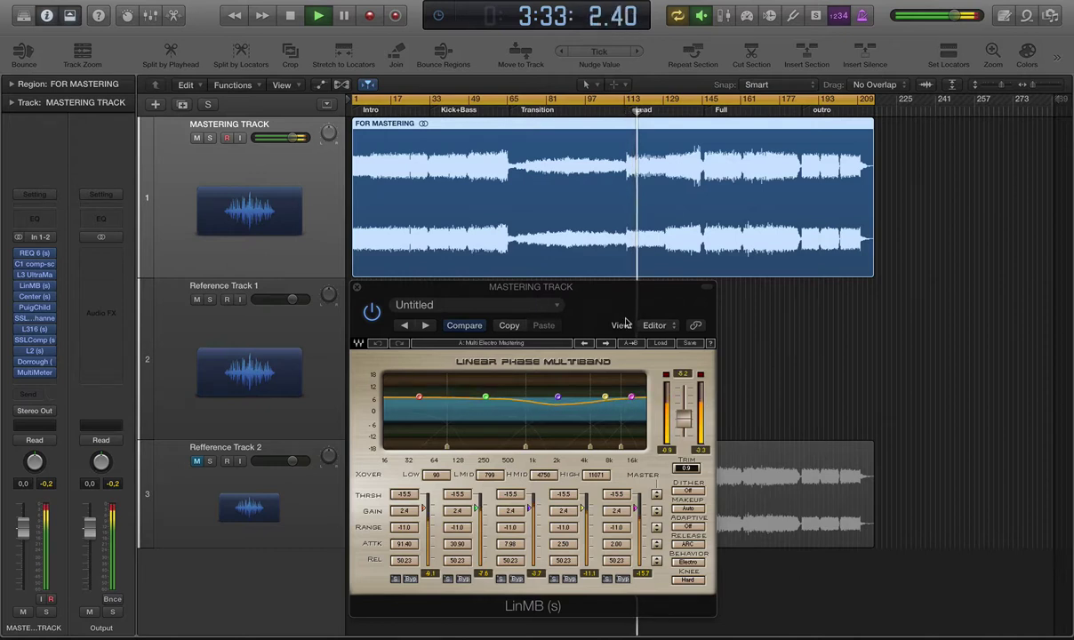
pyautogui.press('space')
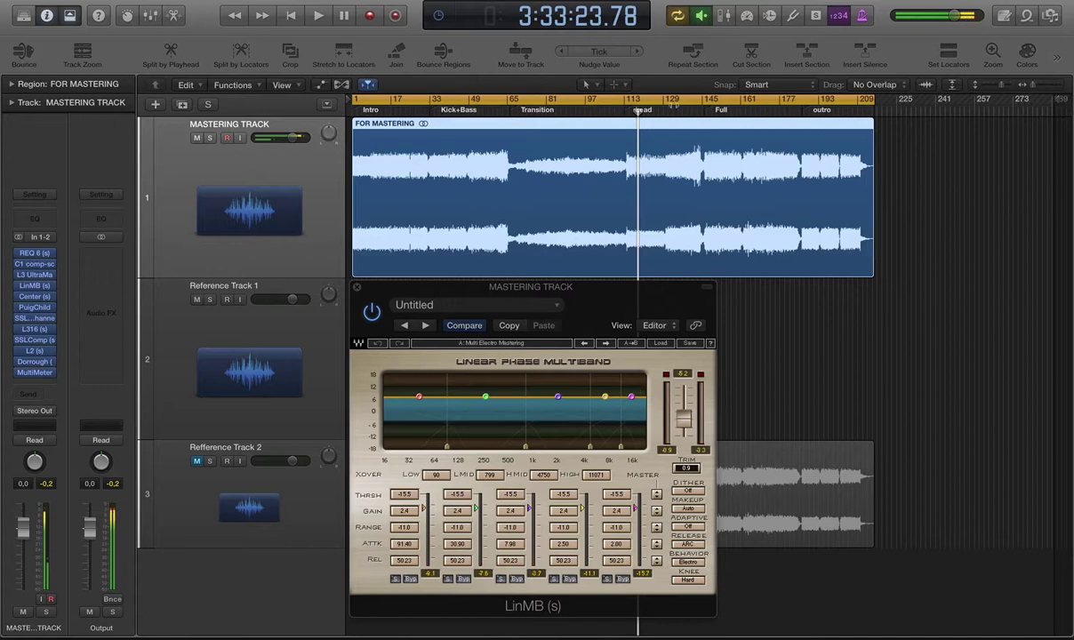
pyautogui.press('space')
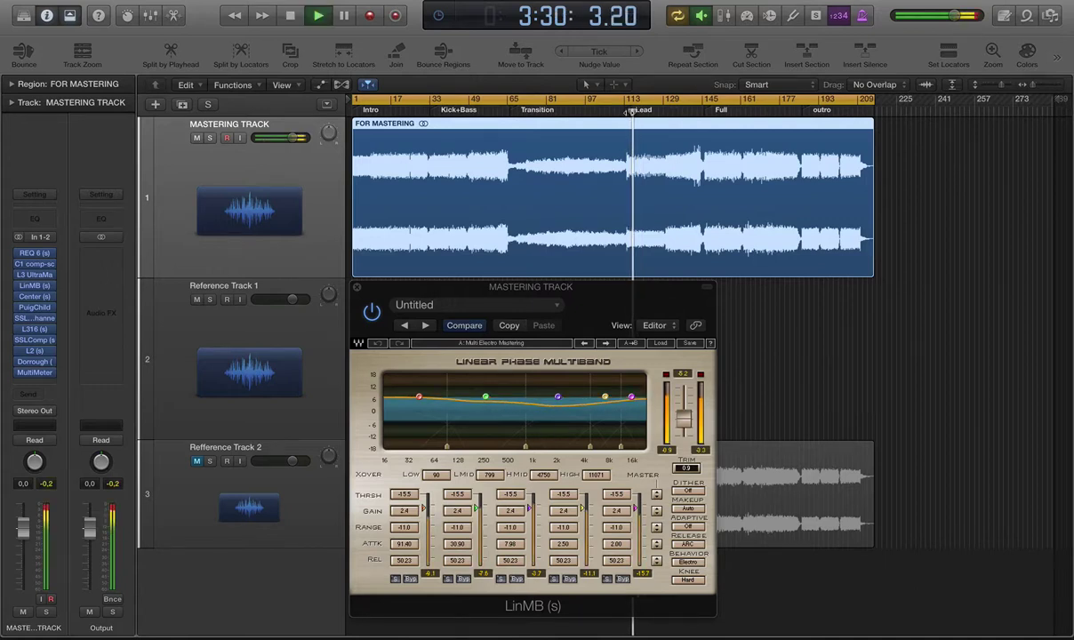
pyautogui.press('space')
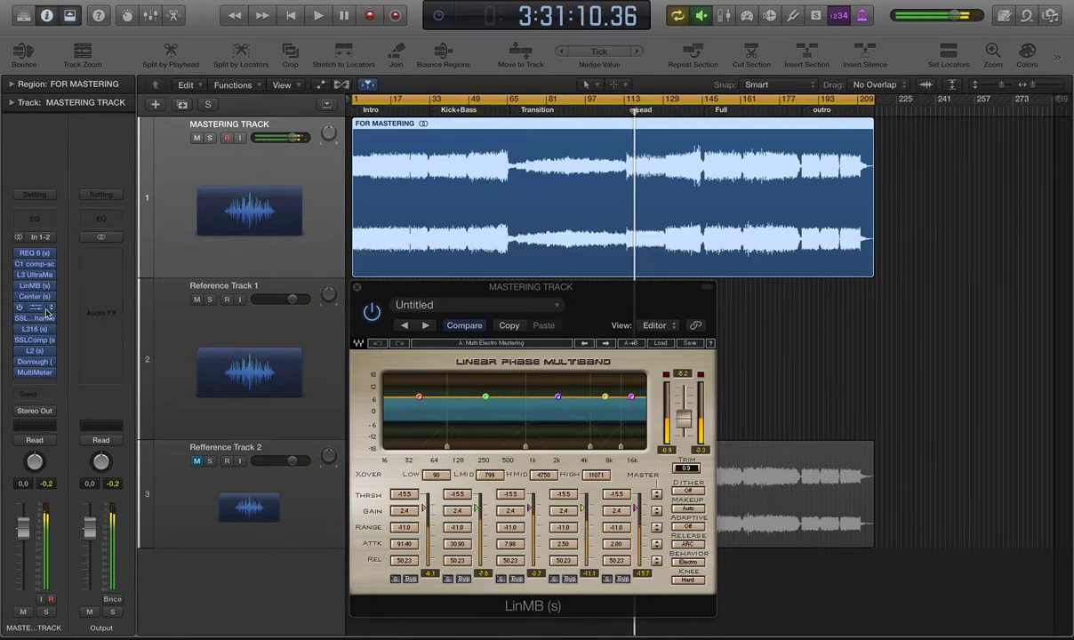
# Step: Open the Center plug-in on the mastering track, close LinMB, and move the Center window clear of the channel strip
pyautogui.click(44, 296)
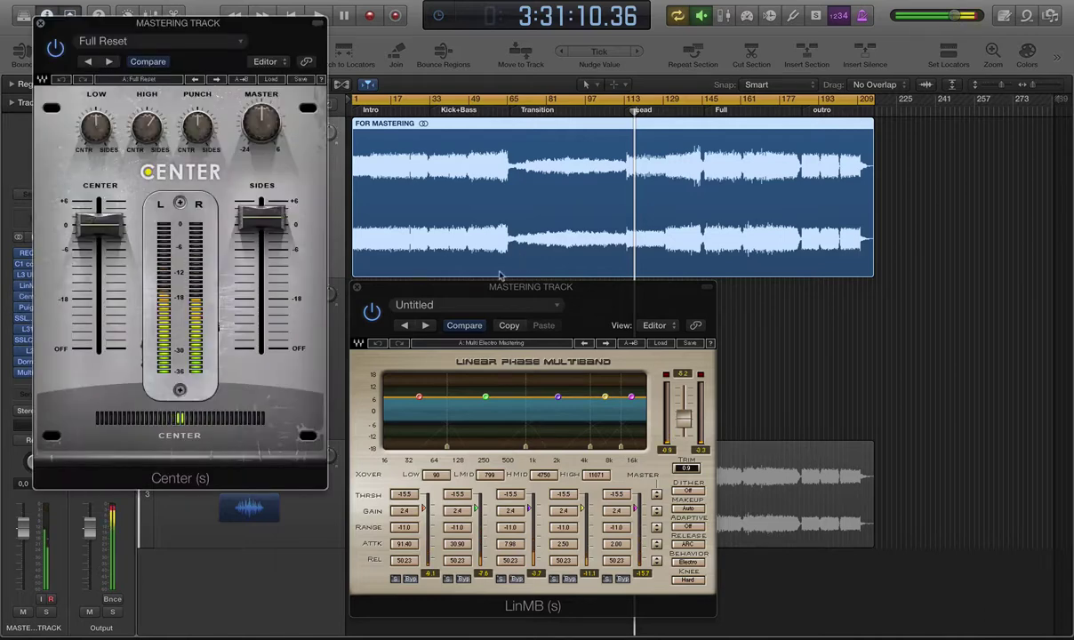
pyautogui.click(357, 286)
pyautogui.moveTo(125, 27); pyautogui.dragTo(798, 162)
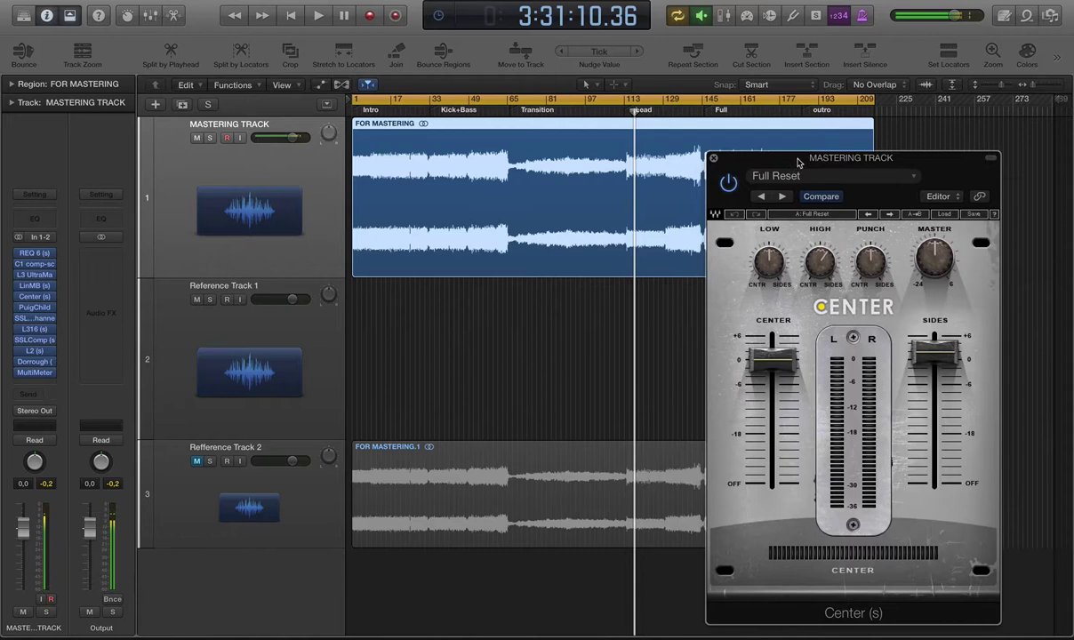
# Step: Review Center's Center and Sides faders and turn its Punch control towards the center signal
pyautogui.moveTo(931, 359)
pyautogui.moveTo(763, 354)
pyautogui.click(940, 358)
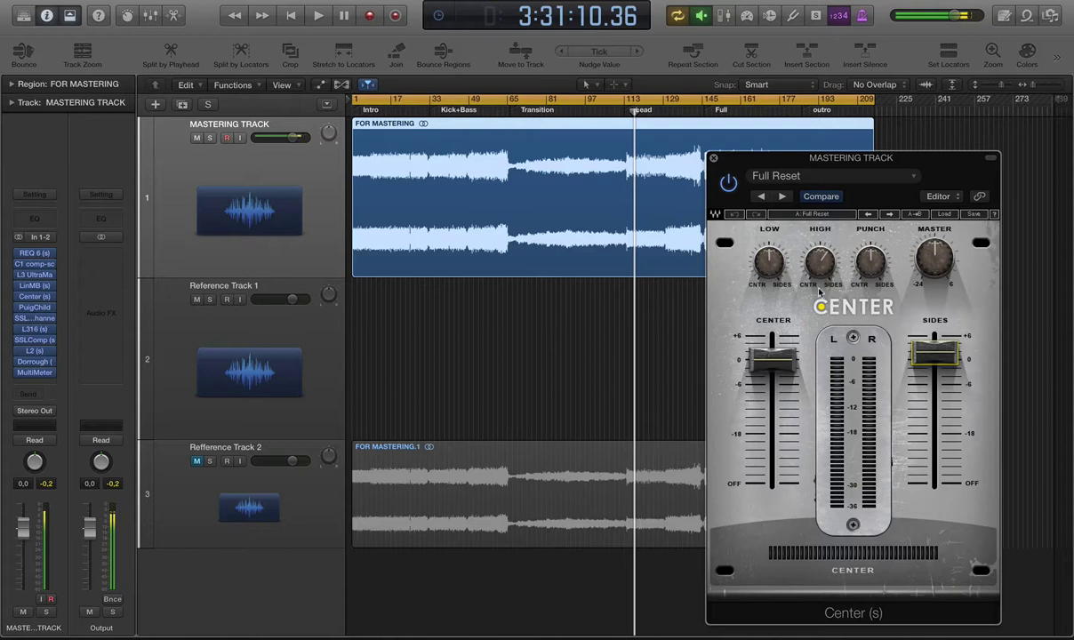
pyautogui.moveTo(877, 264)
pyautogui.moveTo(874, 261); pyautogui.dragTo(875, 291)
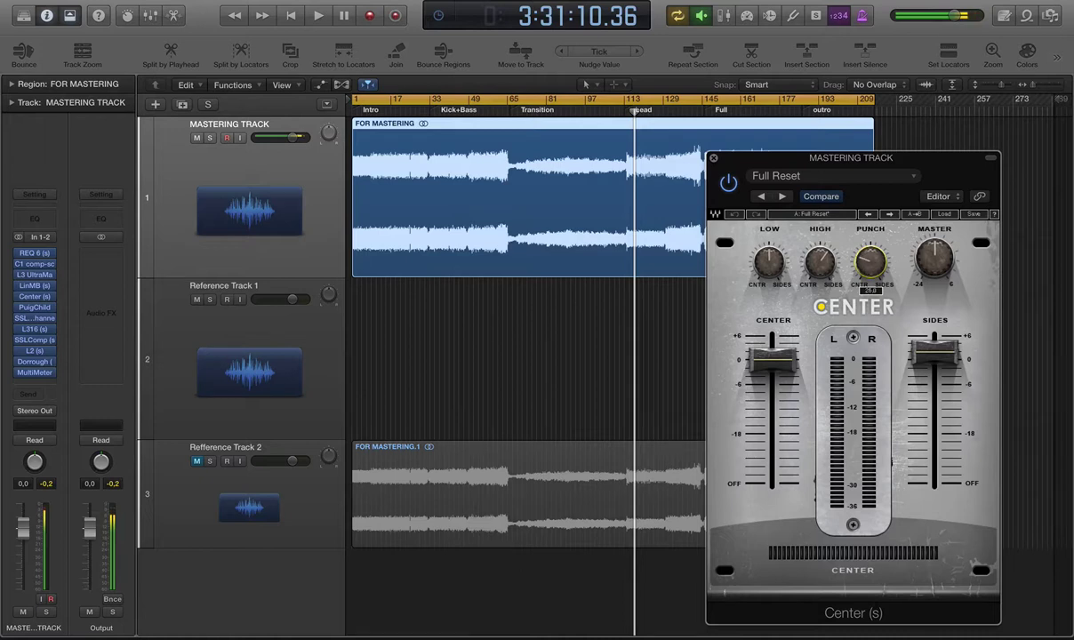
pyautogui.moveTo(875, 325); pyautogui.dragTo(875, 320)
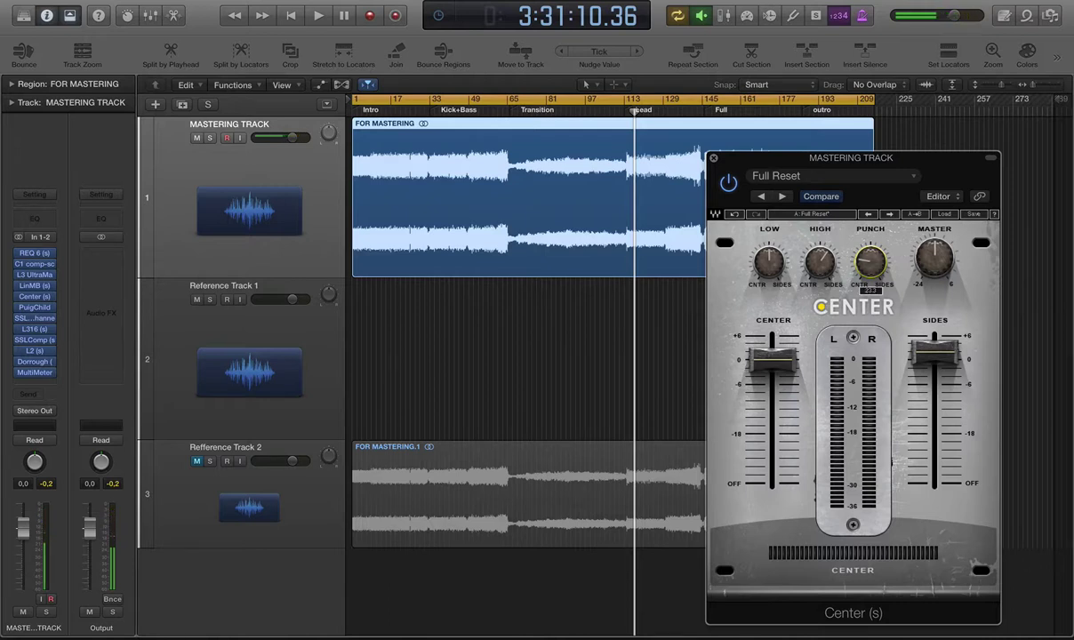
# Step: Audition the Punch setting just before the Lead and in the Kick+Bass section, stop playback, and close Center
pyautogui.click(622, 110)
pyautogui.press('space')
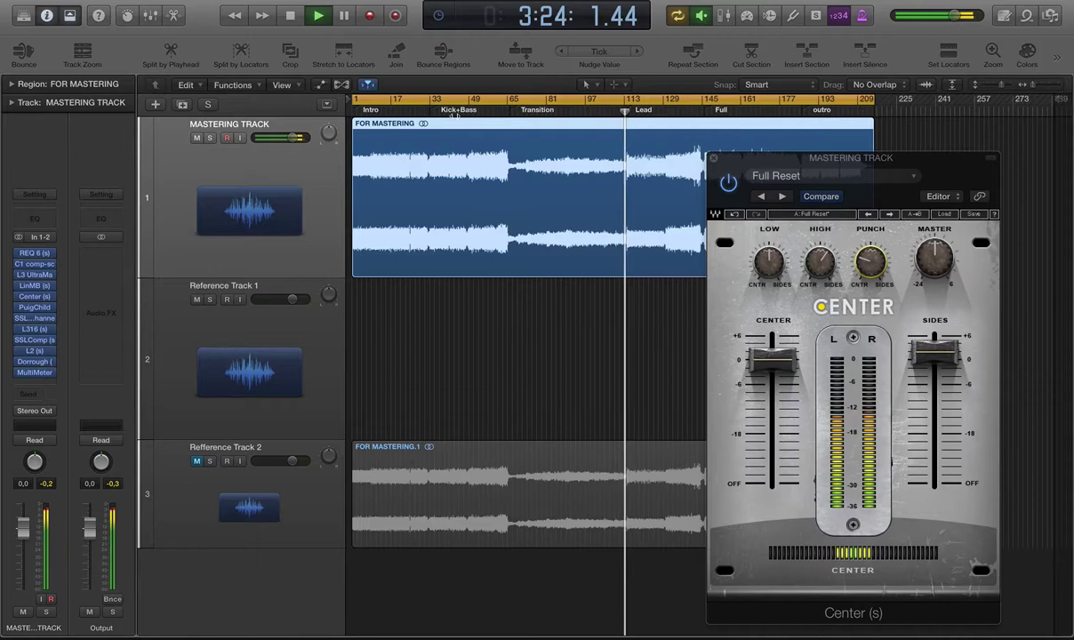
pyautogui.click(456, 110)
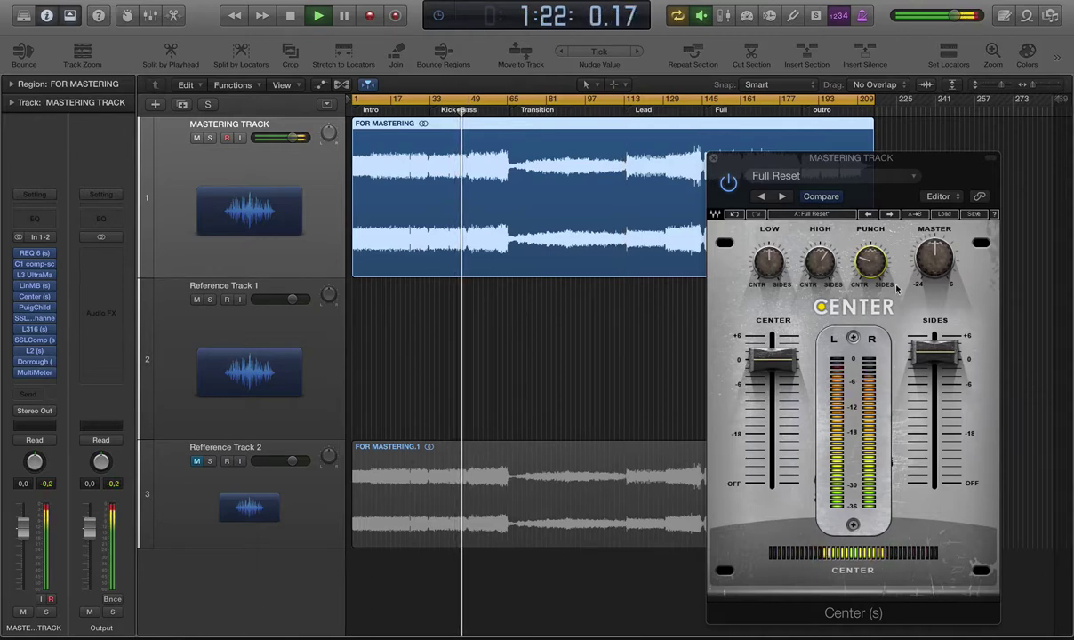
pyautogui.press('space')
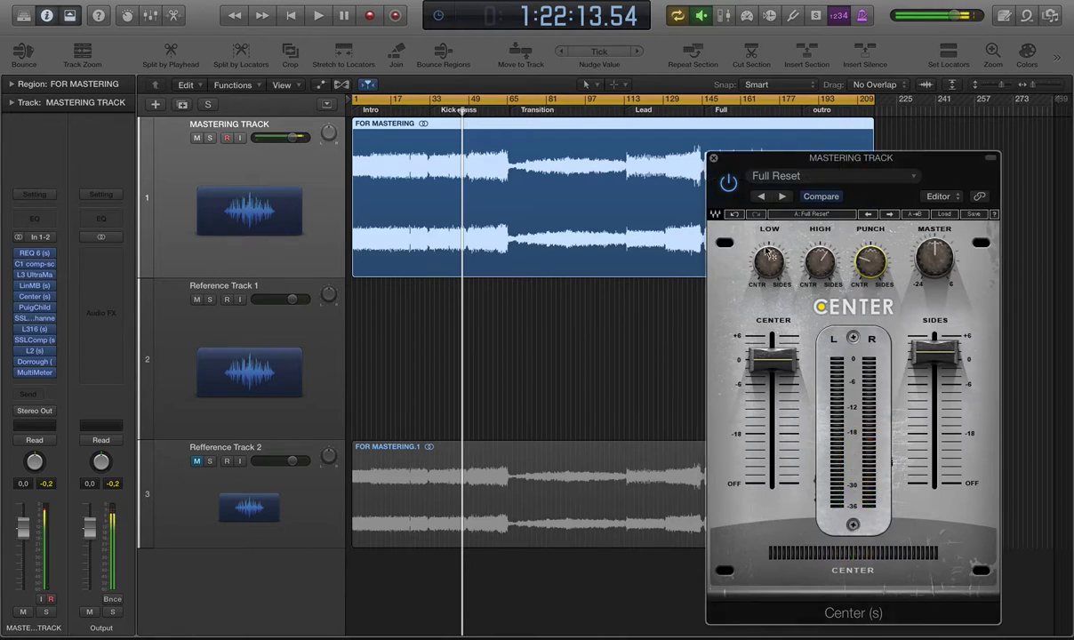
pyautogui.click(869, 263)
pyautogui.click(713, 160)
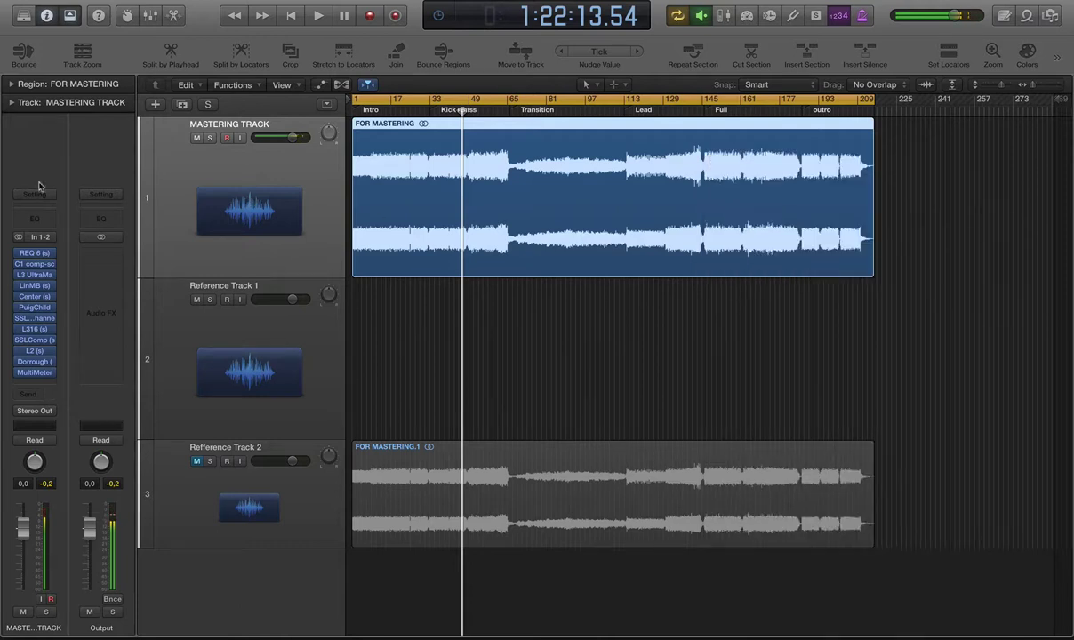
# Step: Open the PuigChild 670 compressor on the mastering track and move its window below the waveform to review the settings
pyautogui.click(34, 307)
pyautogui.moveTo(178, 32); pyautogui.dragTo(630, 192)
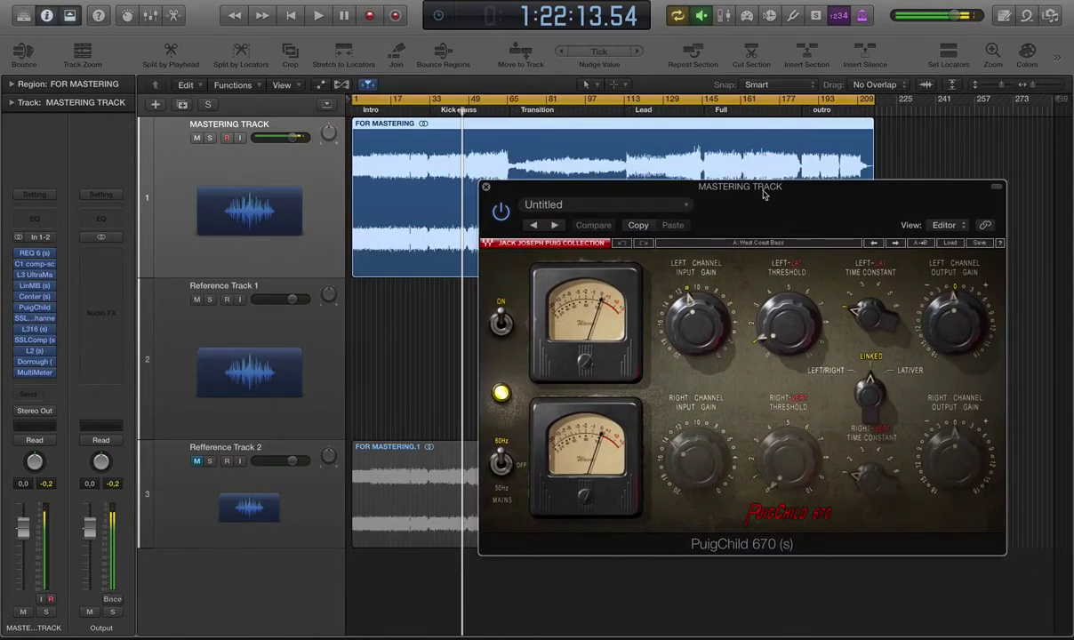
pyautogui.moveTo(622, 185); pyautogui.dragTo(684, 256)
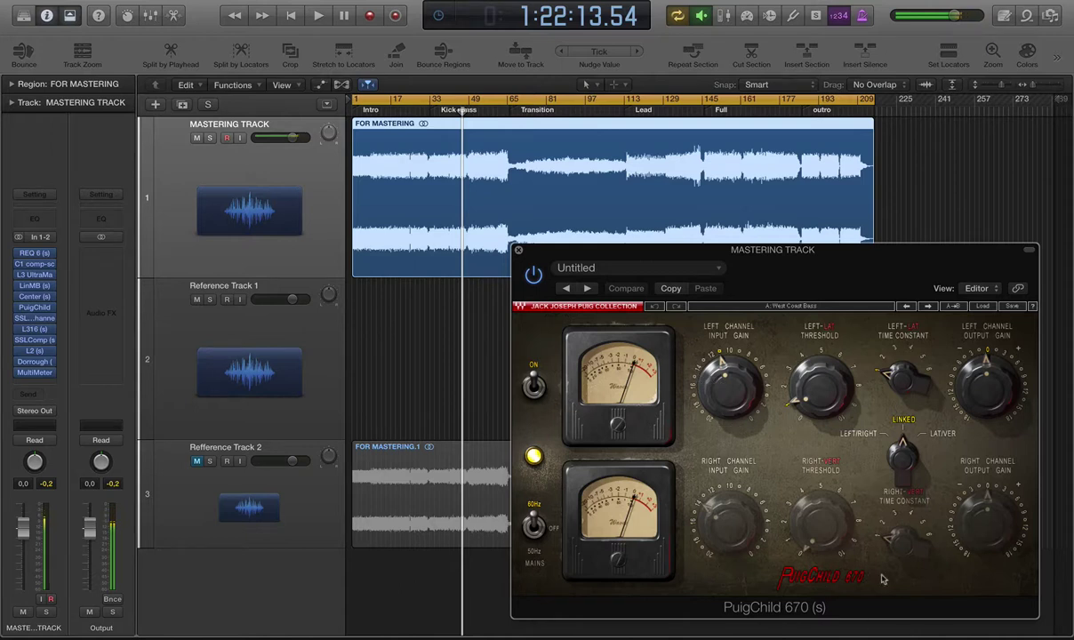
pyautogui.moveTo(750, 254); pyautogui.dragTo(776, 266)
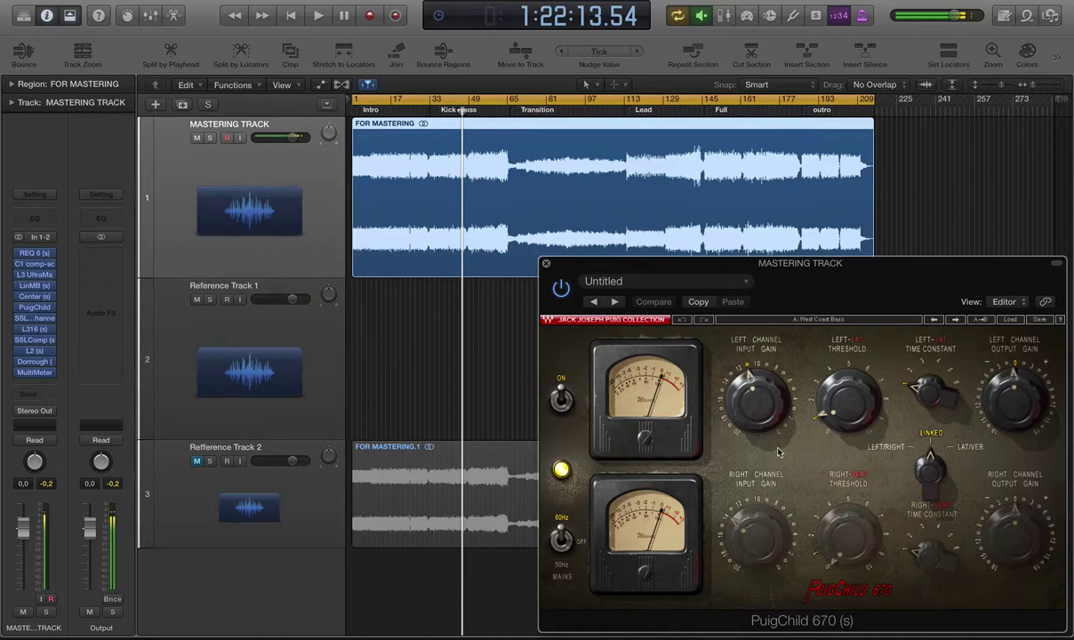
# Step: Open the SSLGChannel strip, close PuigChild 670, and move the SSLGChannel window beside the arrangement
pyautogui.click(34, 317)
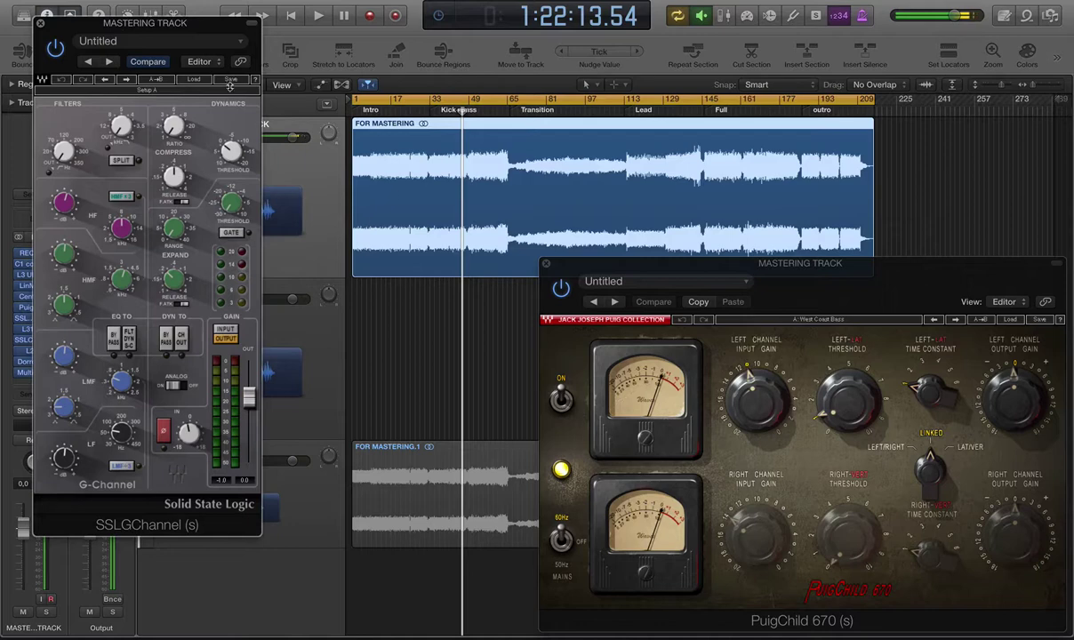
pyautogui.moveTo(133, 22); pyautogui.dragTo(892, 98)
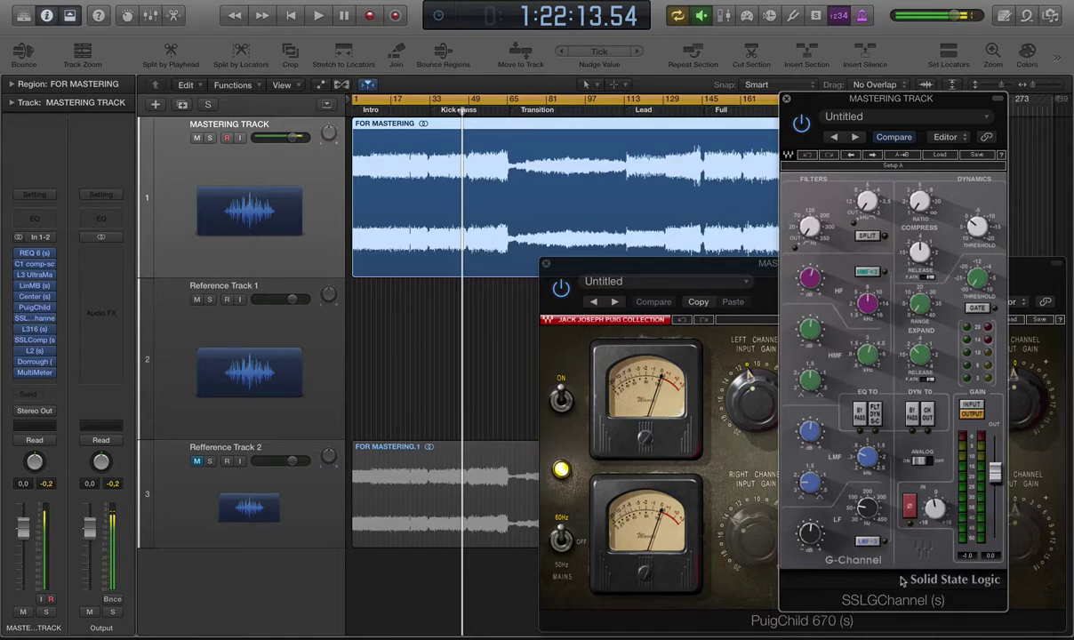
pyautogui.click(545, 265)
pyautogui.moveTo(851, 100); pyautogui.dragTo(912, 123)
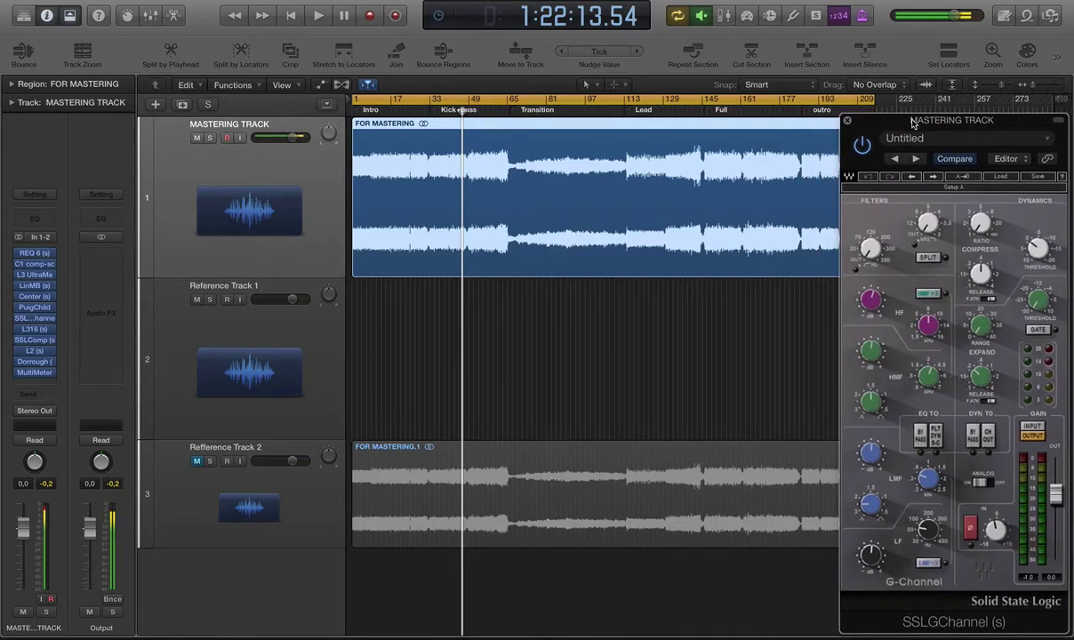
# Step: Play part of the Kick+Bass section to check the SSLGChannel output meters, stop playback, and close the plug-in
pyautogui.click(451, 113)
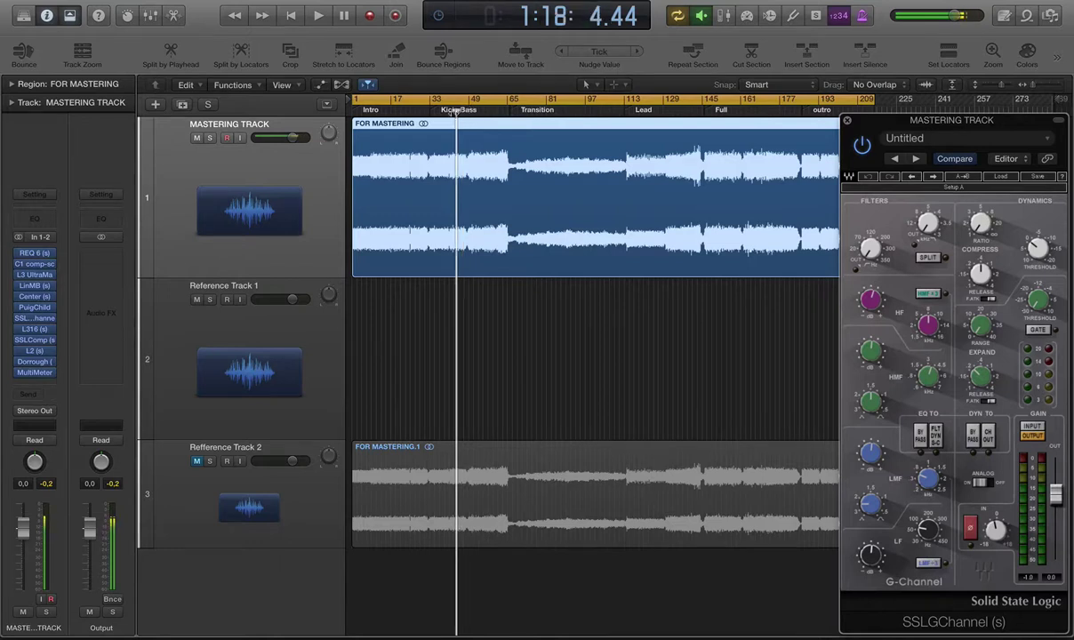
pyautogui.press('space')
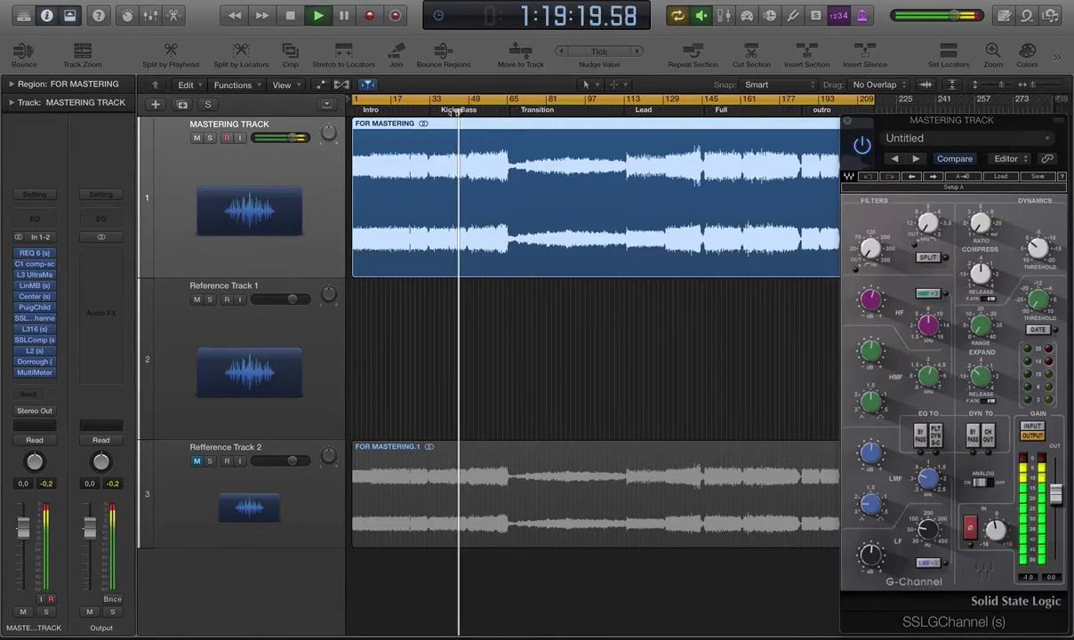
pyautogui.press('space')
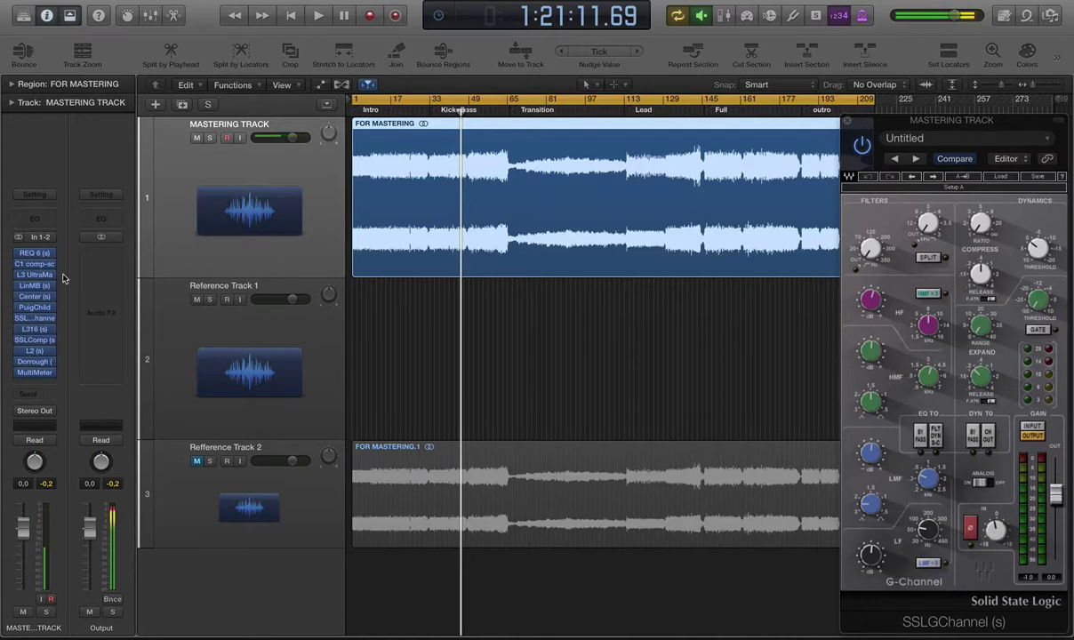
pyautogui.click(847, 123)
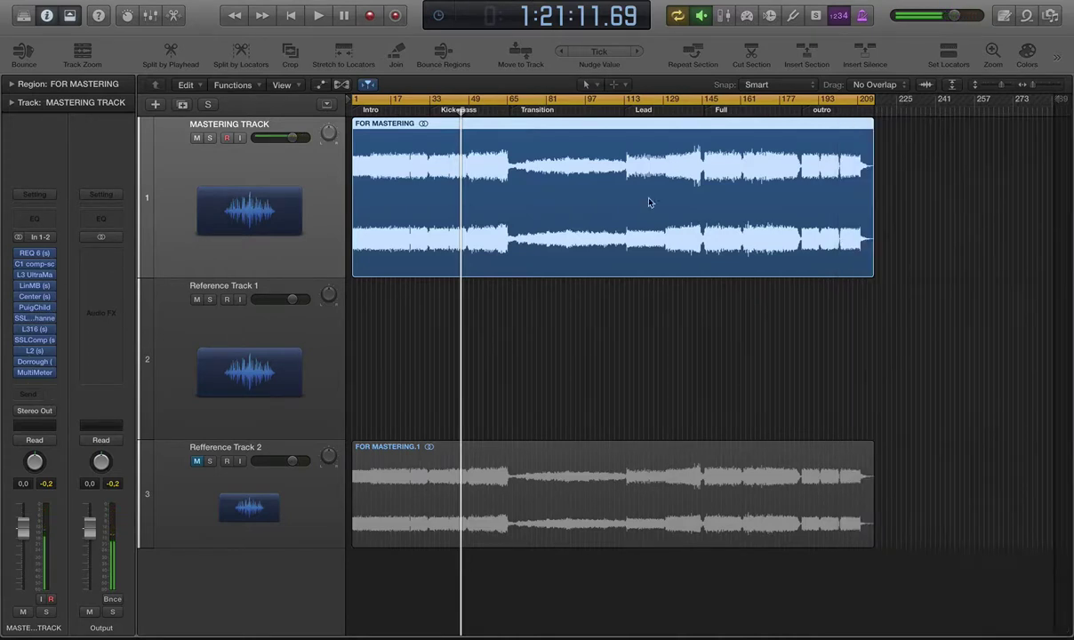
# Step: Open the L316 limiter on the mastering track, move its window below the waveform to review the settings, and close it
pyautogui.click(35, 331)
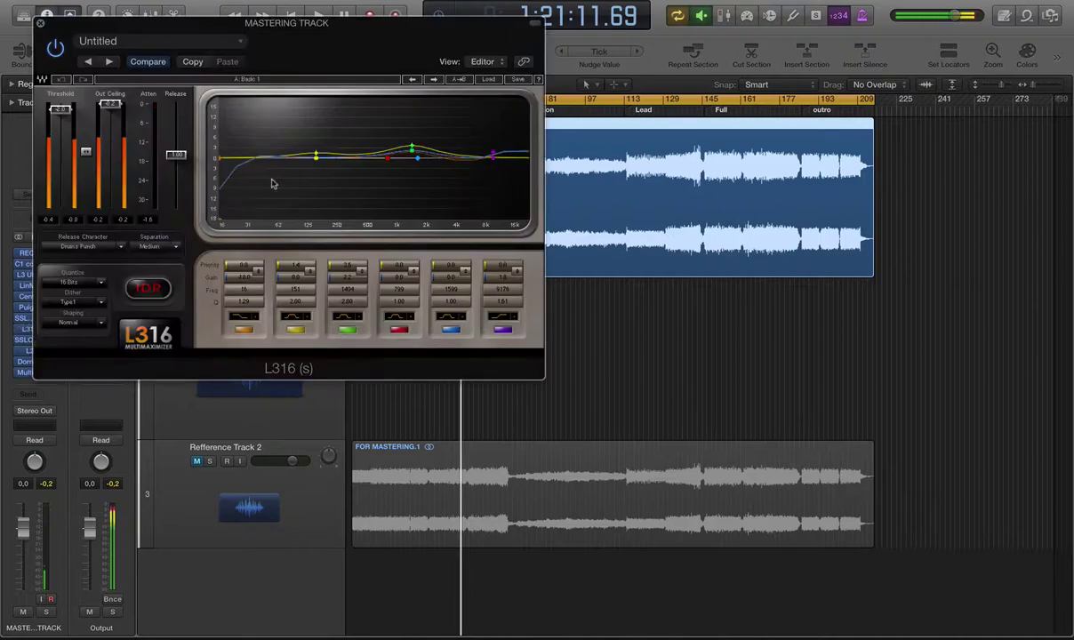
pyautogui.moveTo(135, 19); pyautogui.dragTo(566, 237)
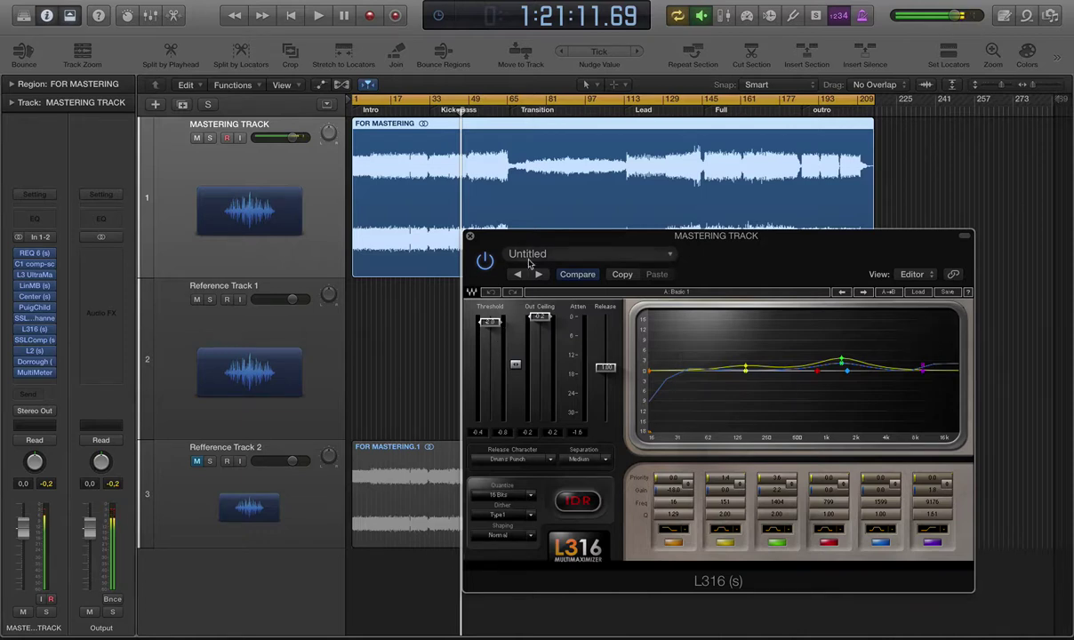
pyautogui.moveTo(545, 243); pyautogui.dragTo(628, 284)
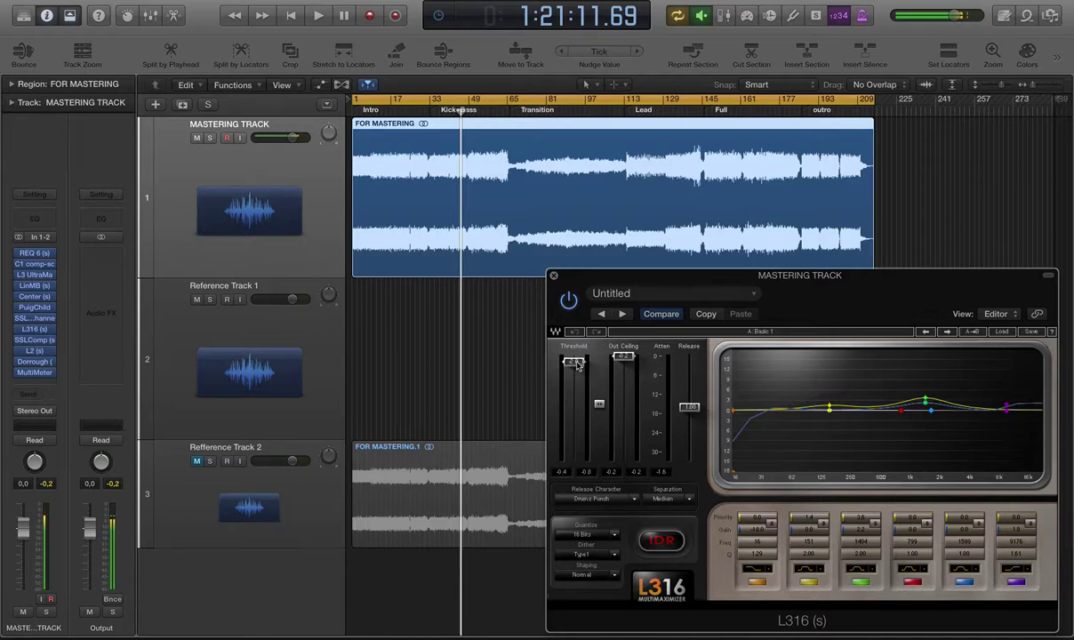
pyautogui.click(552, 276)
# Step: Open the SSLComp bus compressor on the mastering track and move its window over the end of the arrangement to review the settings
pyautogui.click(33, 339)
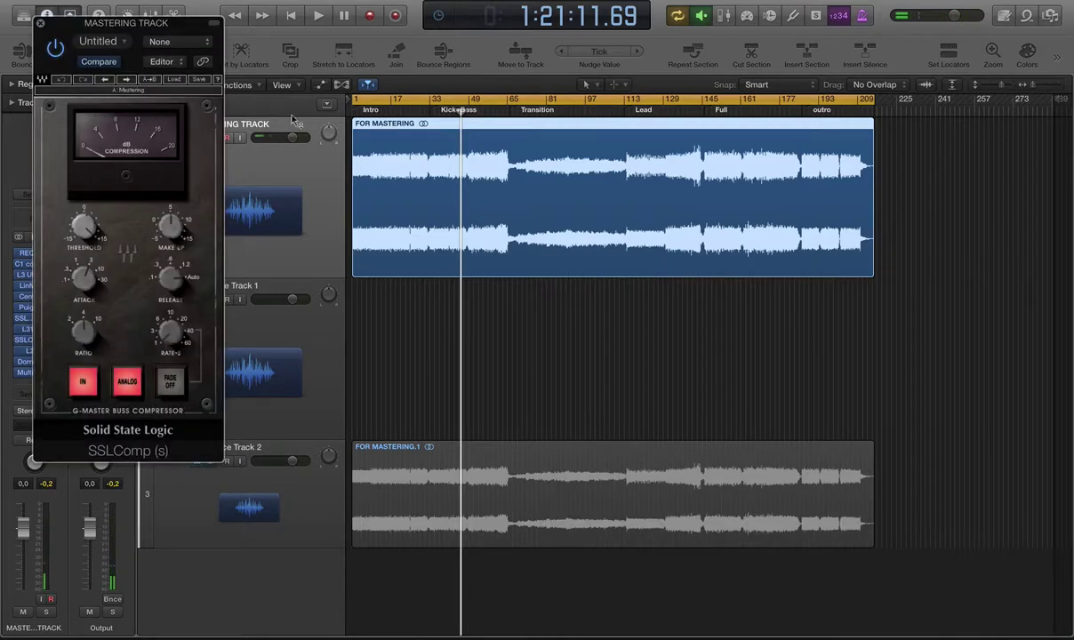
pyautogui.moveTo(187, 77); pyautogui.dragTo(864, 123)
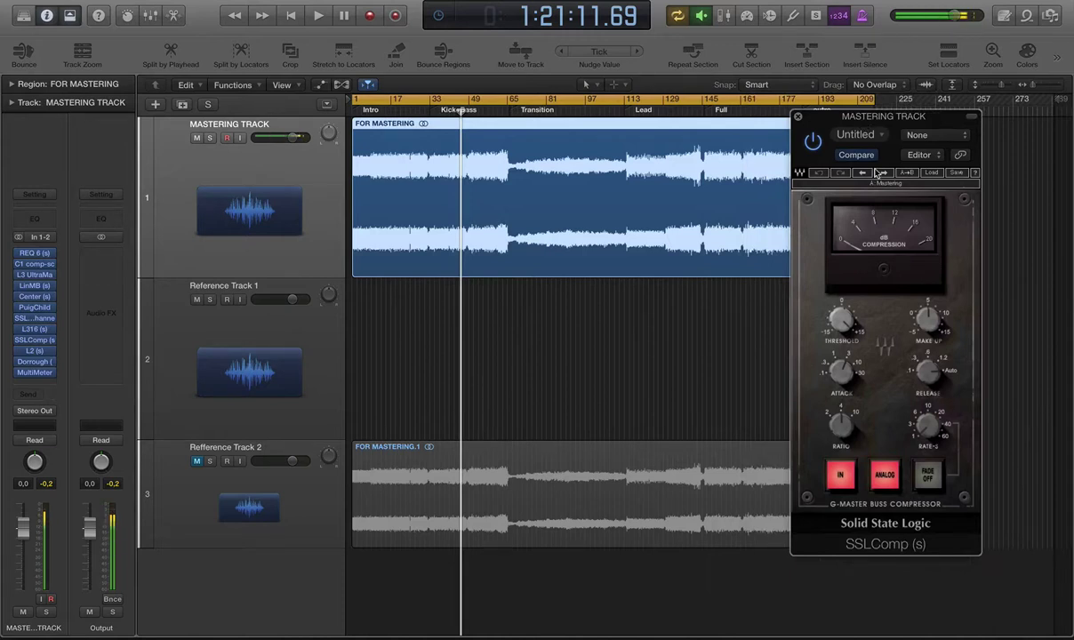
pyautogui.moveTo(886, 111); pyautogui.dragTo(814, 182)
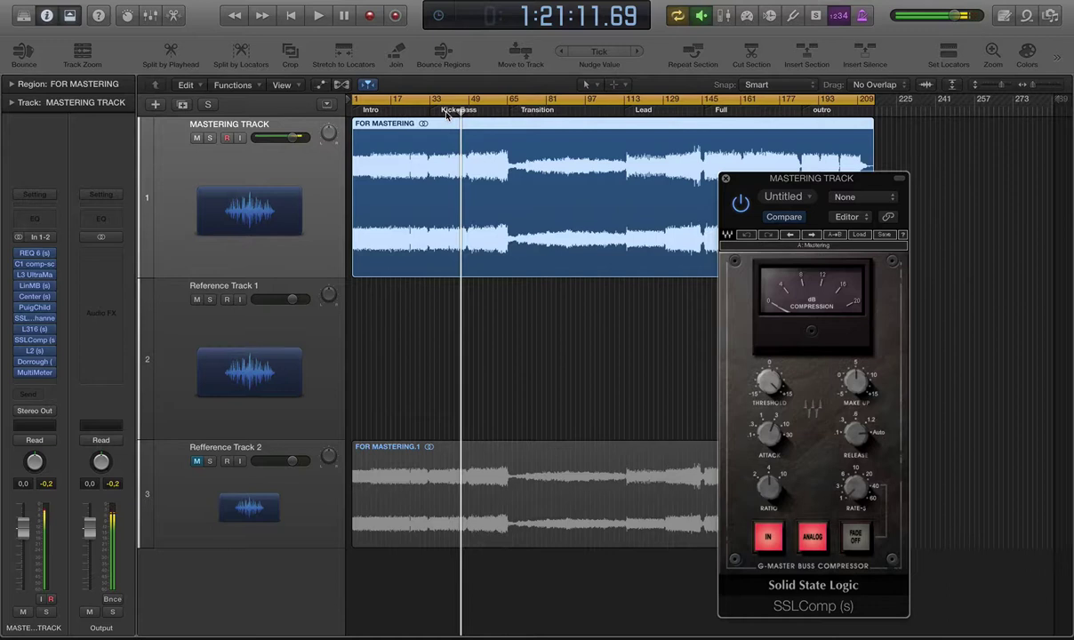
pyautogui.moveTo(770, 182); pyautogui.dragTo(758, 179)
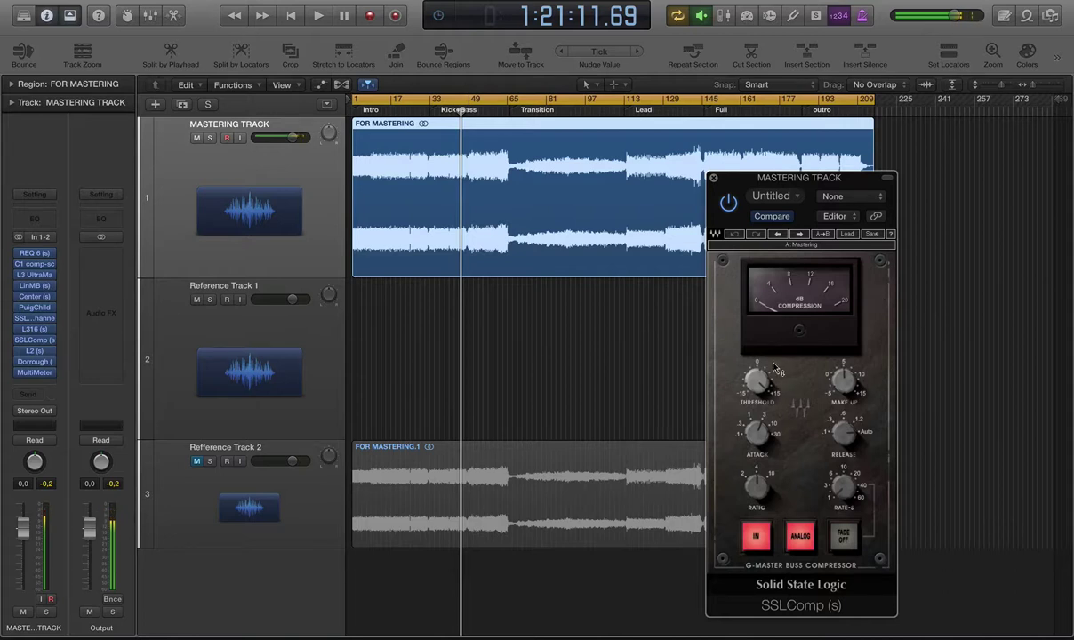
pyautogui.moveTo(795, 183); pyautogui.dragTo(793, 181)
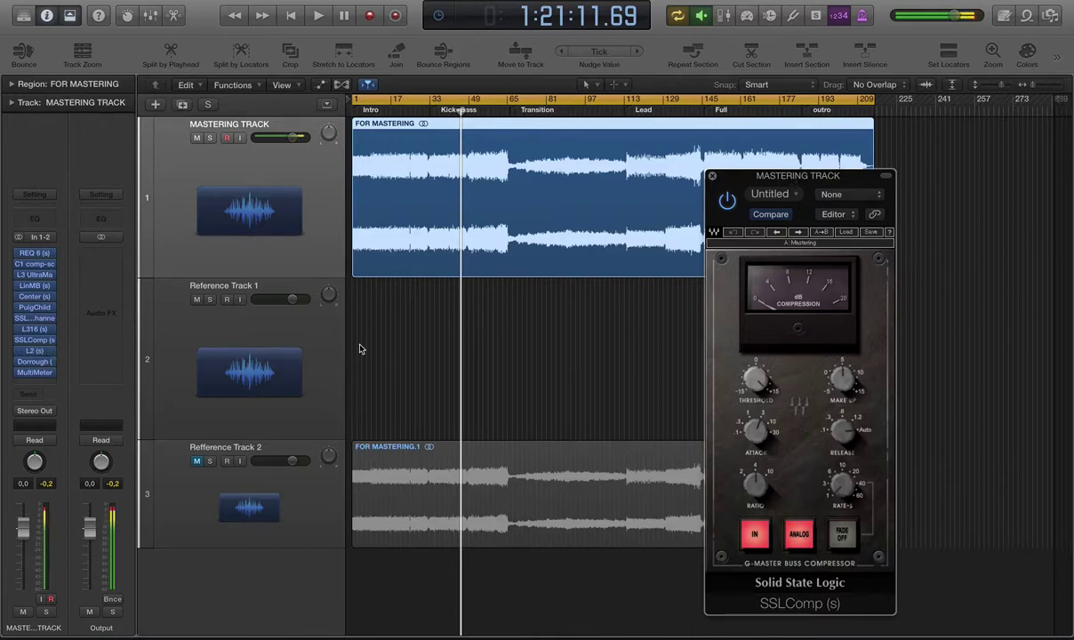
pyautogui.moveTo(730, 178); pyautogui.dragTo(732, 171)
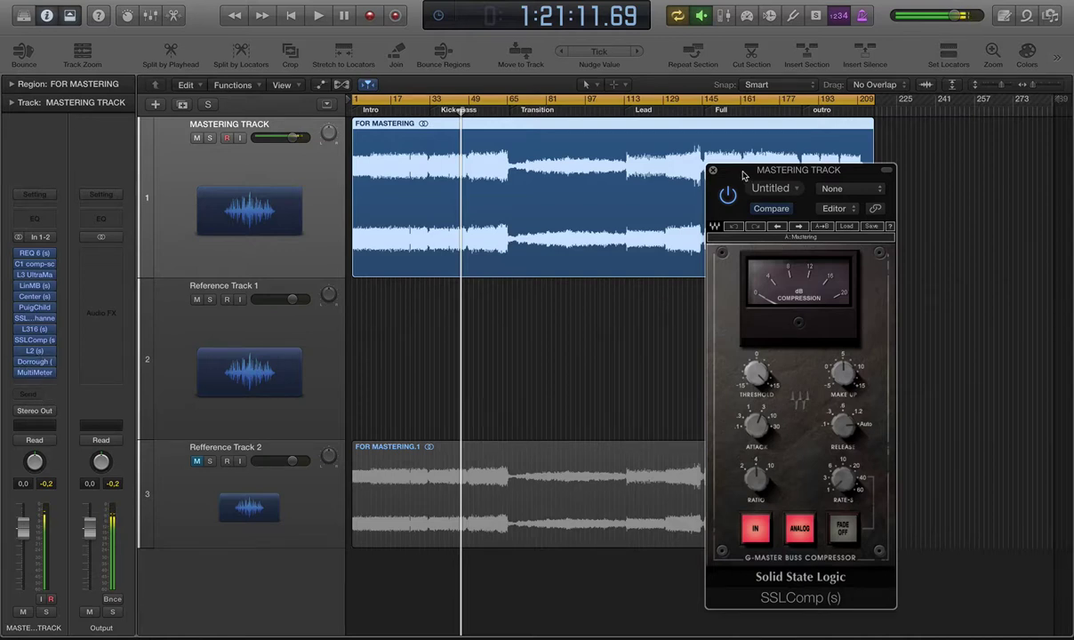
pyautogui.moveTo(743, 176); pyautogui.dragTo(743, 166)
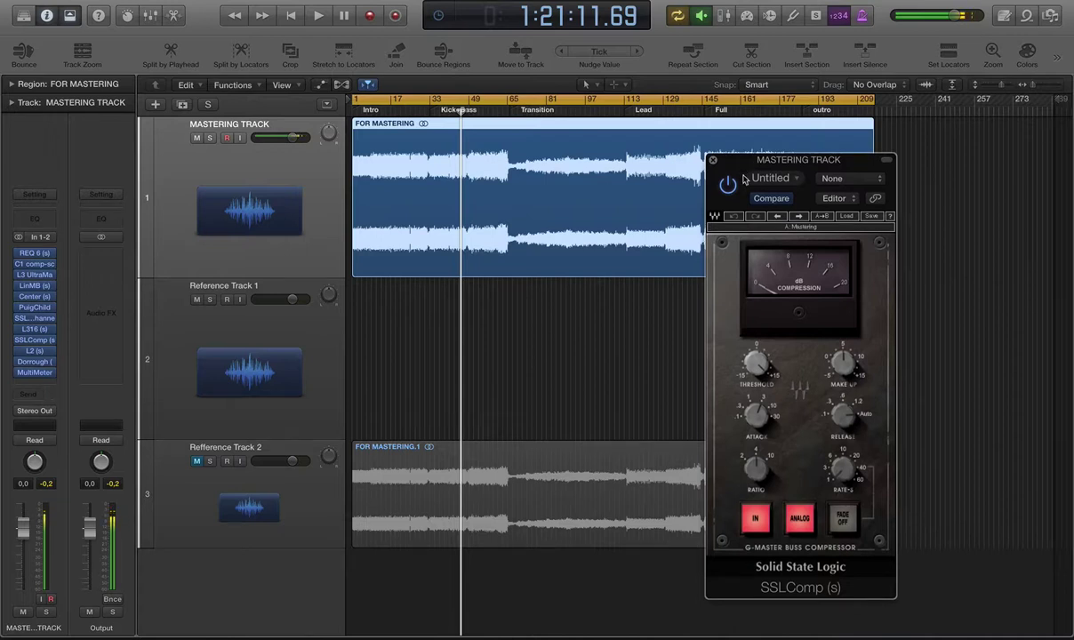
# Step: Open the L2 Ultramaximizer and place it below the waveform to review its settings, closing SSLComp and L2
pyautogui.click(36, 353)
pyautogui.moveTo(153, 28); pyautogui.dragTo(499, 300)
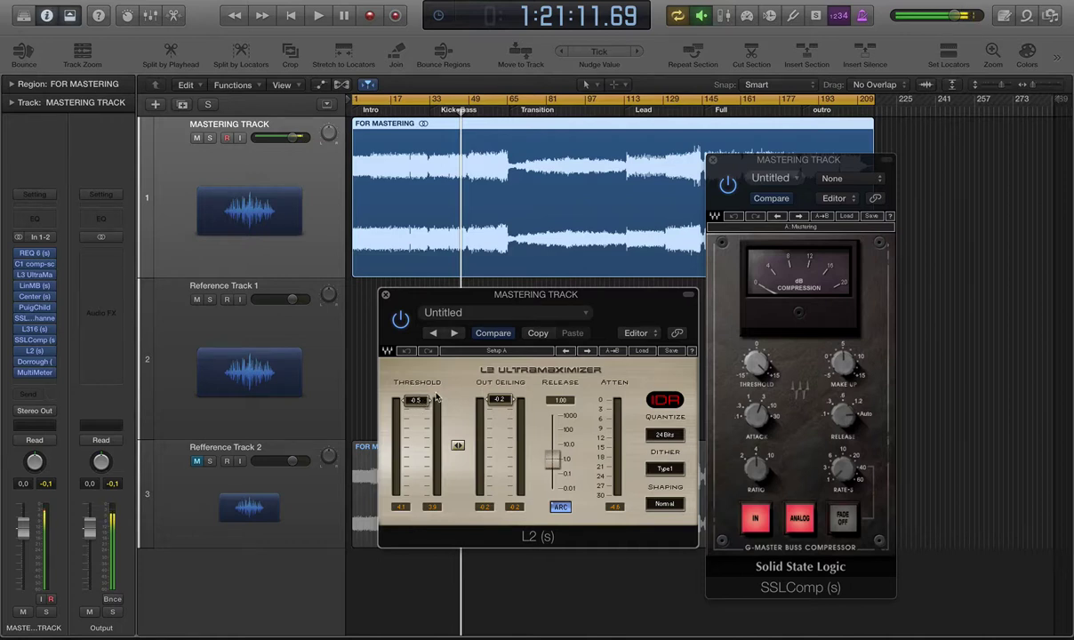
pyautogui.click(711, 160)
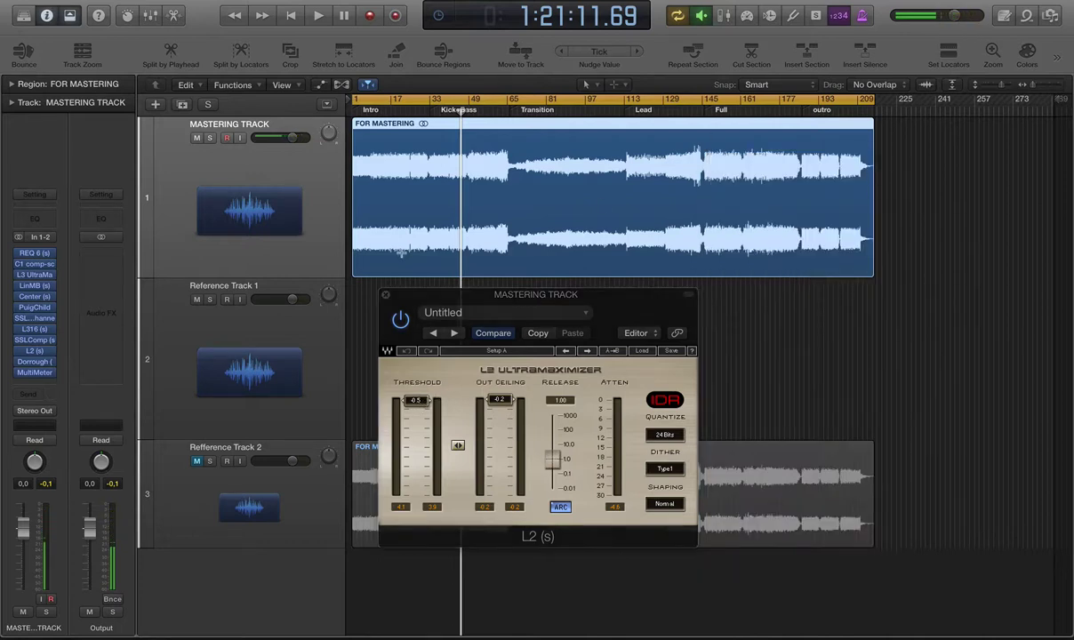
pyautogui.click(383, 291)
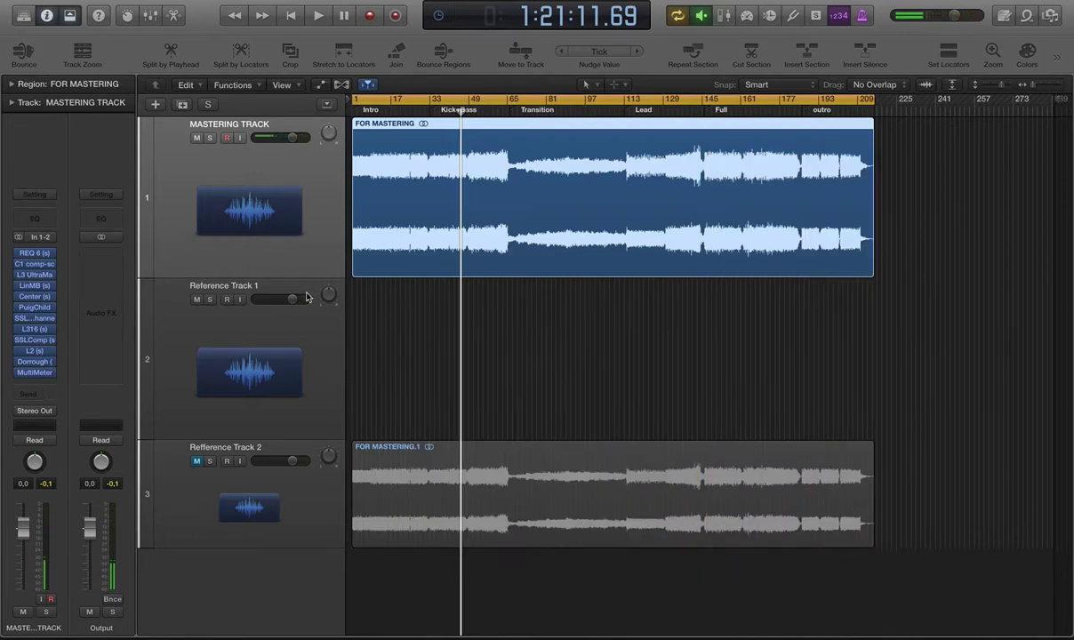
# Step: Open the Dorrough and MultiMeter metering plug-ins, move MultiMeter over the arrangement to view it, and close both
pyautogui.click(35, 361)
pyautogui.click(36, 373)
pyautogui.moveTo(138, 37); pyautogui.dragTo(446, 182)
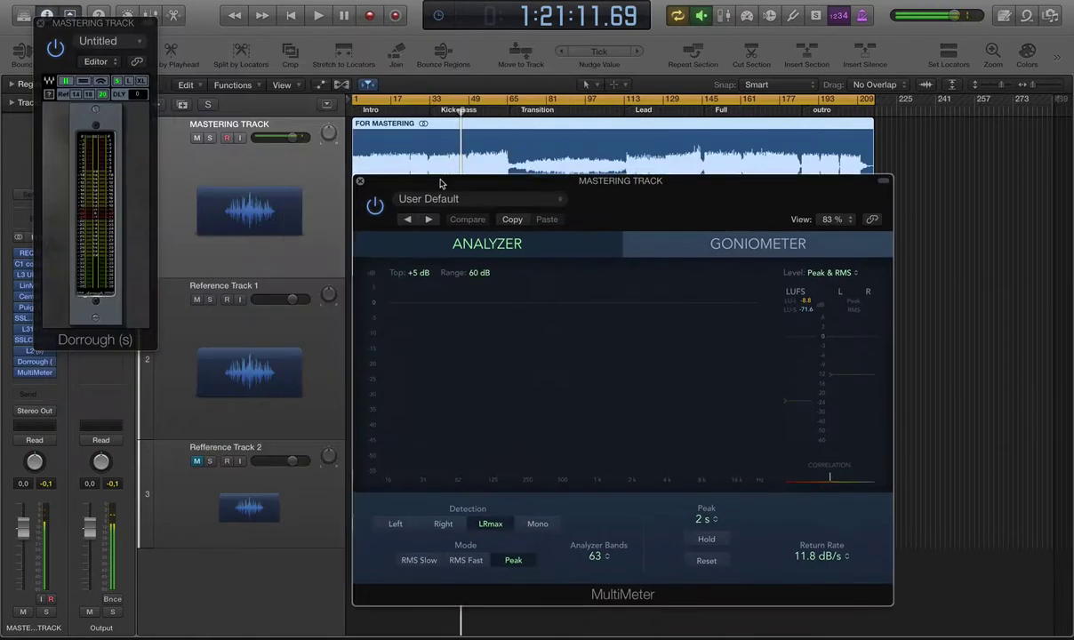
pyautogui.click(39, 25)
pyautogui.click(360, 181)
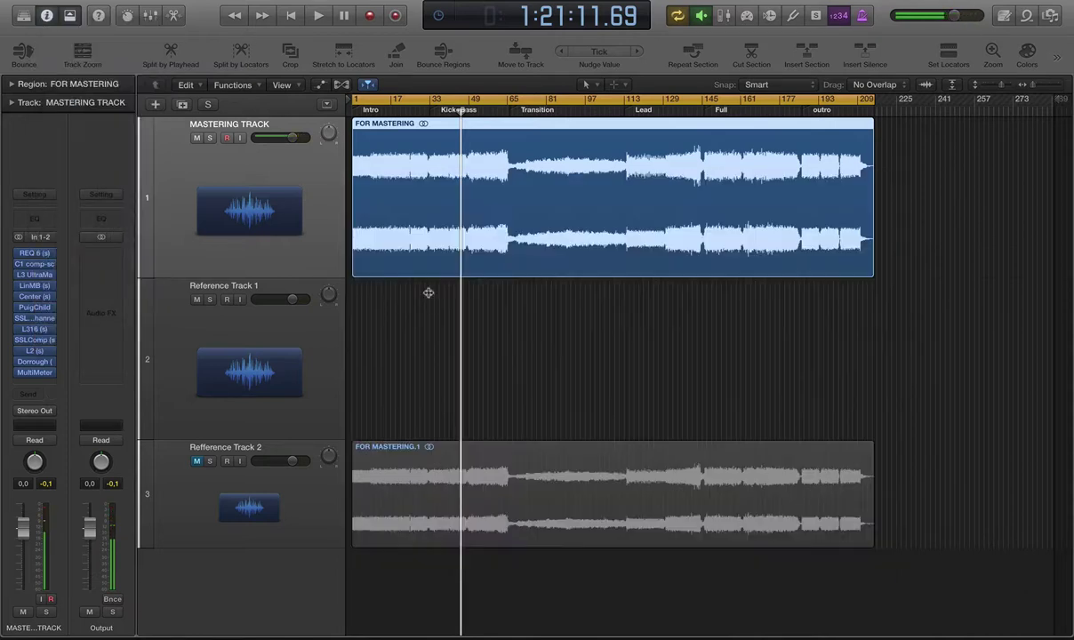
# Step: Play the mastered track from the Intro and briefly solo the unmastered copy on Refference Track 2 to compare them
pyautogui.click(408, 294)
pyautogui.press('space')
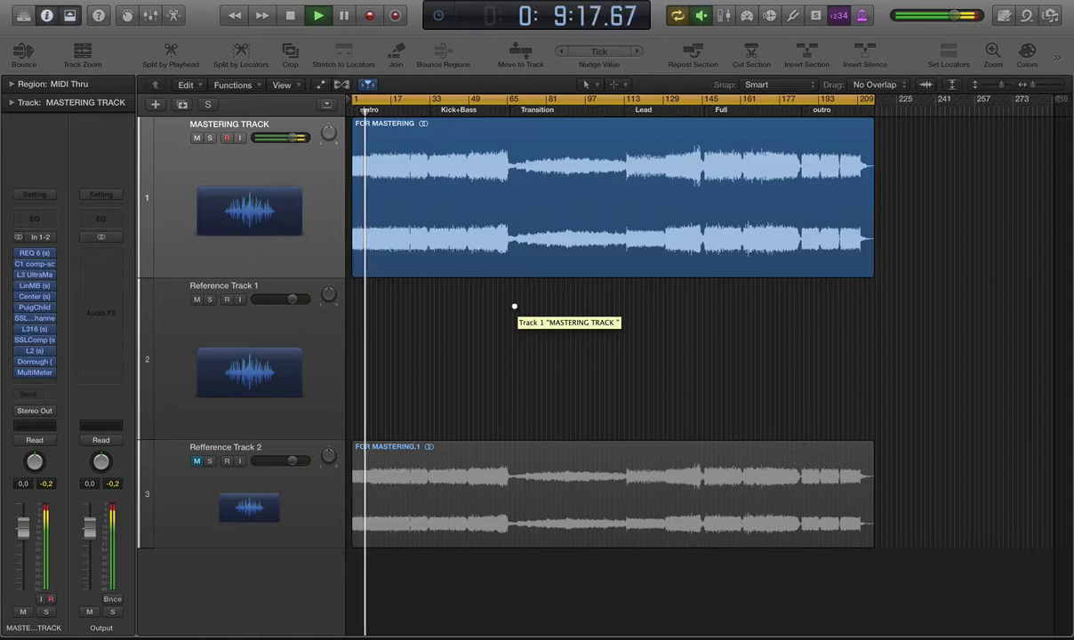
pyautogui.scroll(2, 515, 307)
pyautogui.scroll(2, 514, 306)
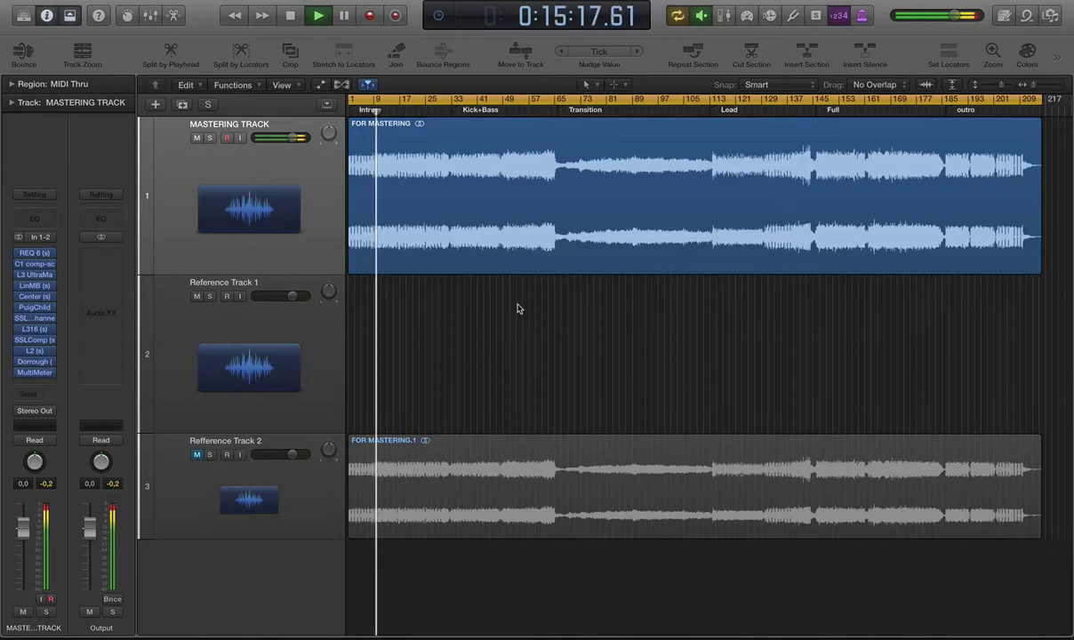
pyautogui.click(209, 455)
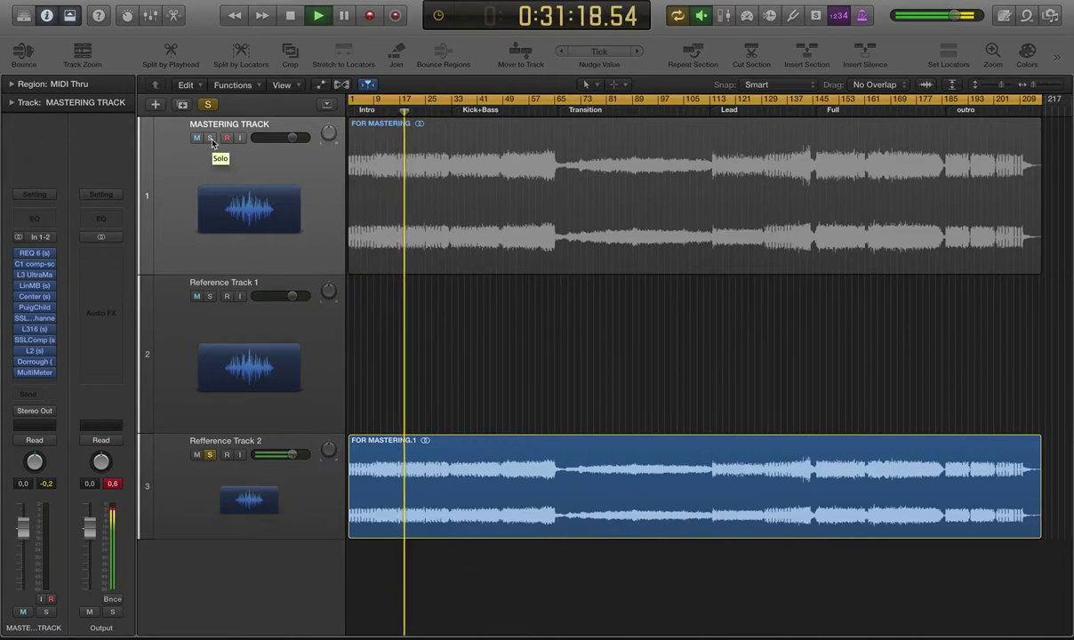
pyautogui.click(197, 455)
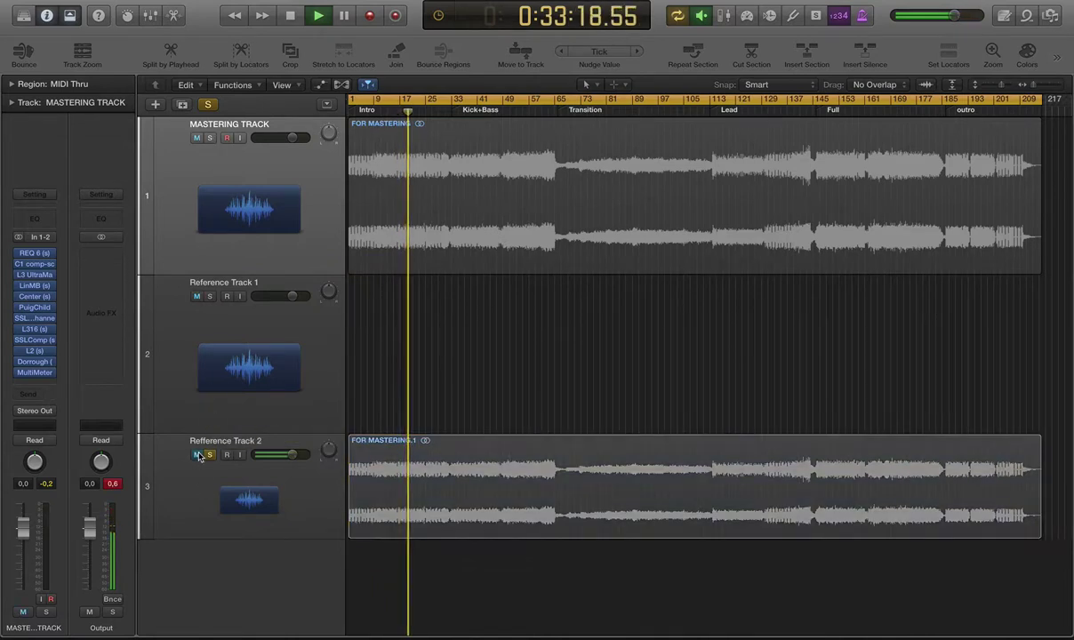
pyautogui.click(209, 455)
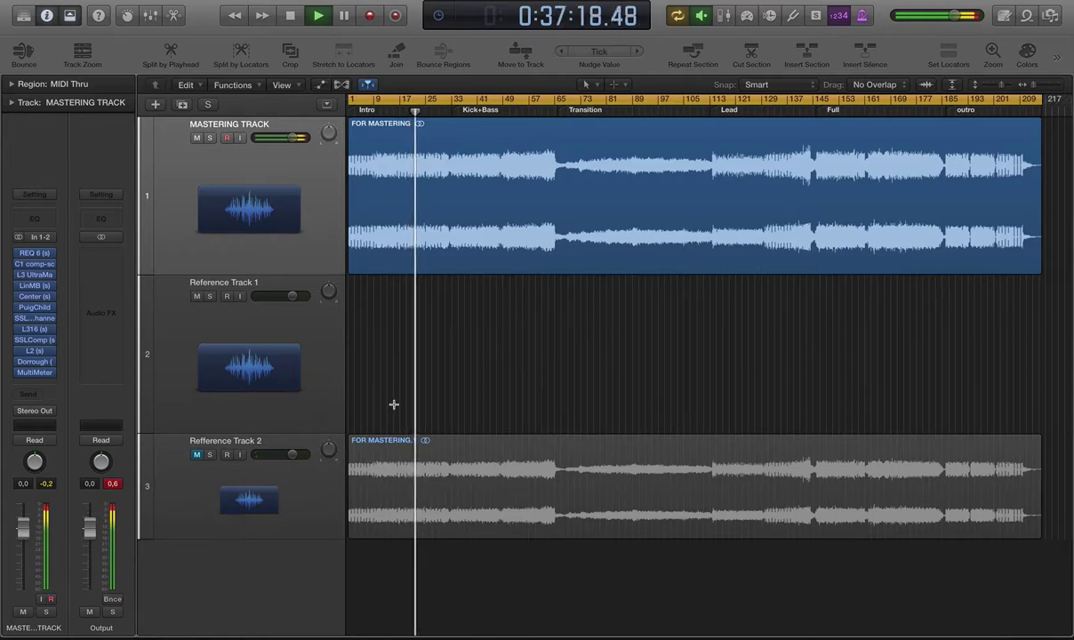
# Step: Solo Refference Track 2 again just before Kick+Bass, return to the mastered track, and stop playback at the section's start
pyautogui.scroll(2, 392, 404)
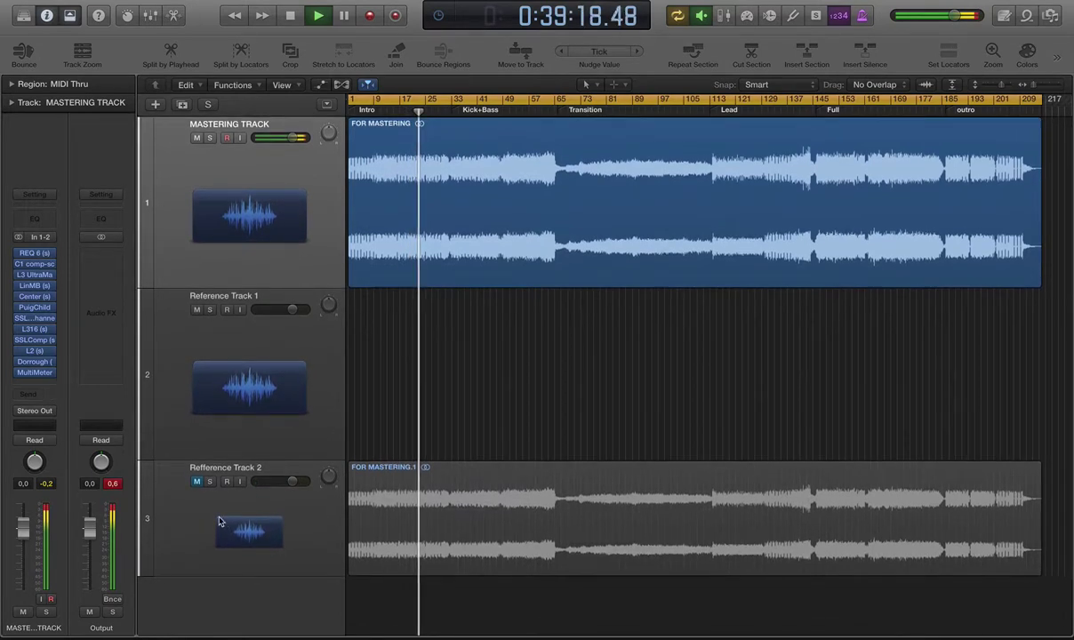
pyautogui.click(210, 482)
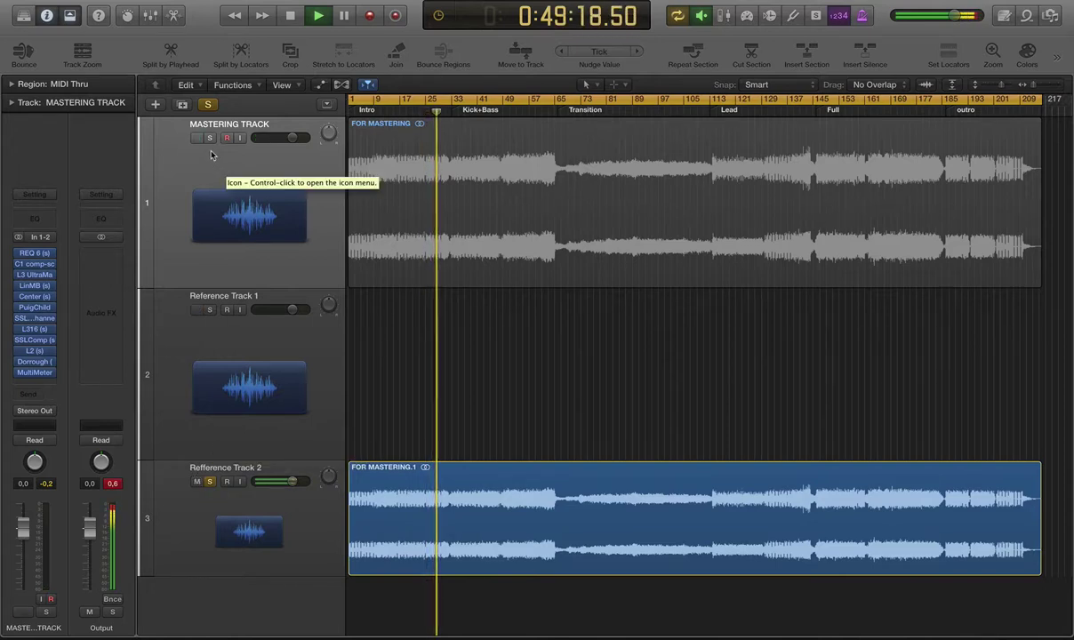
pyautogui.click(198, 482)
pyautogui.click(210, 482)
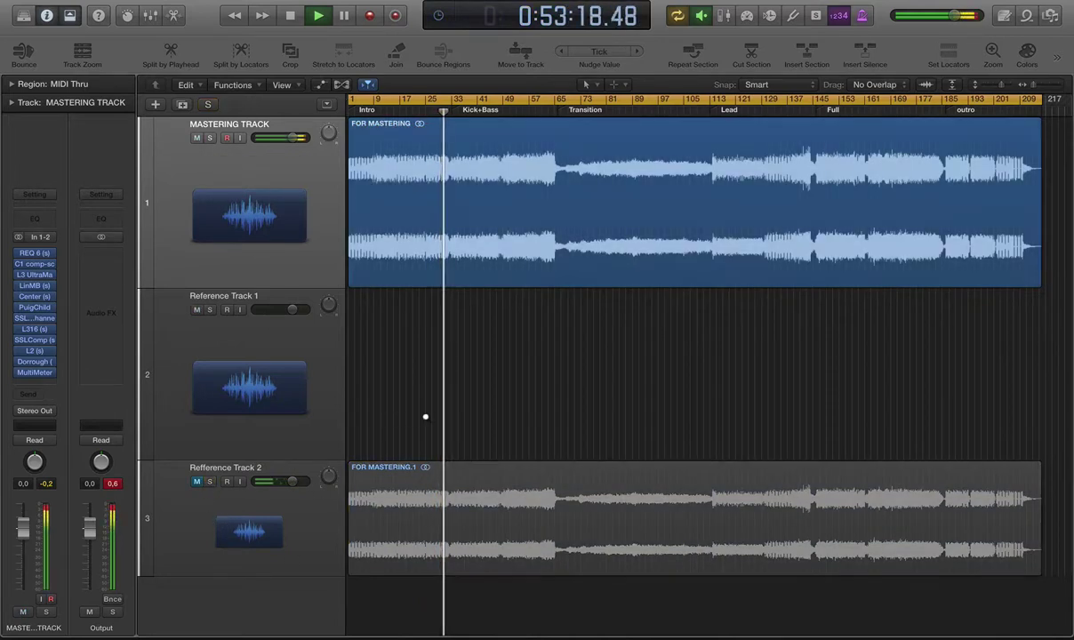
pyautogui.scroll(-3, 426, 416)
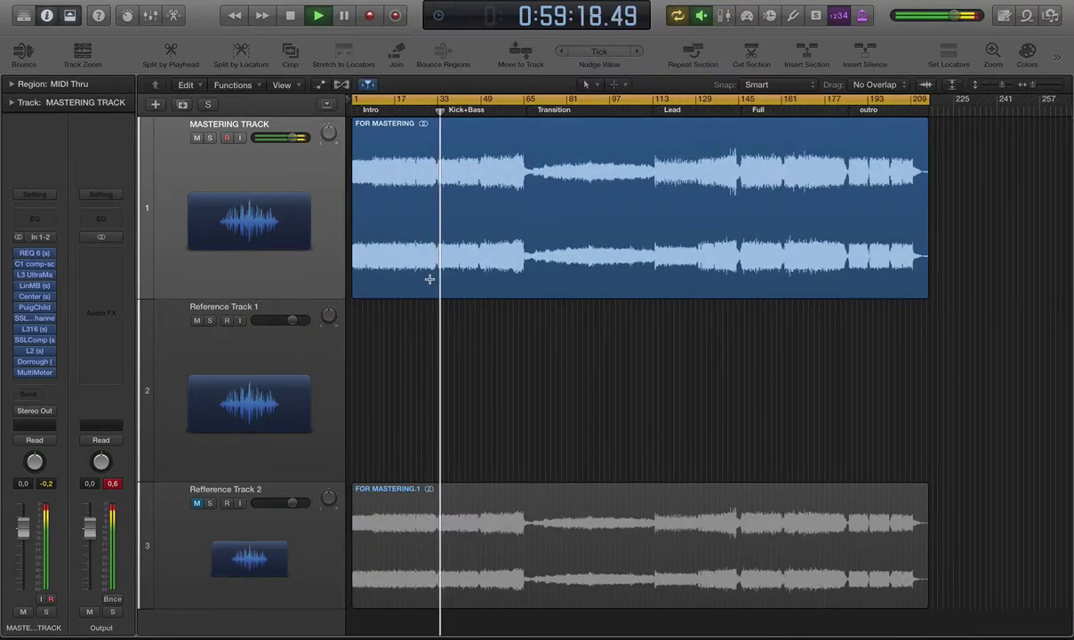
pyautogui.scroll(-1, 430, 283)
pyautogui.press('space')
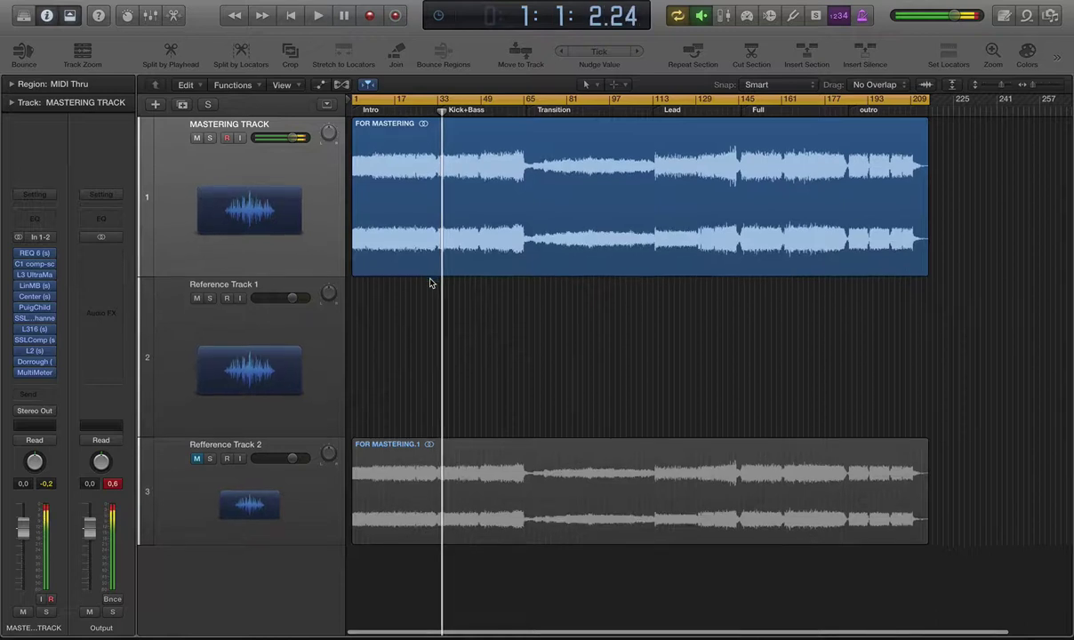
# Step: Bounce the FOR MASTERING region in place to a new track with effects included, the source left as is, and normalization off
pyautogui.click(276, 180)
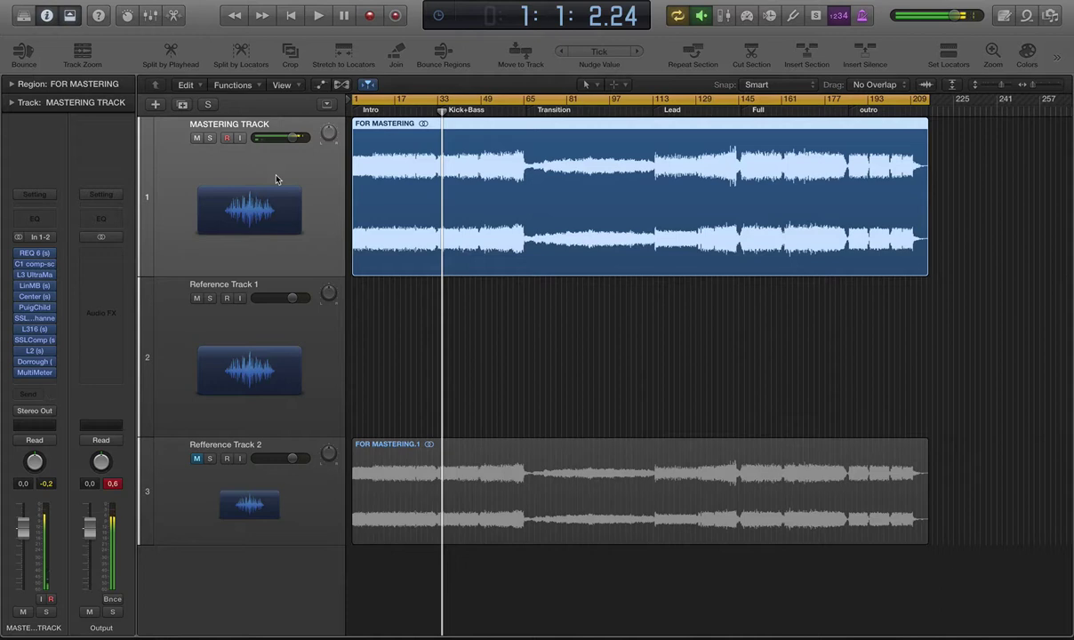
pyautogui.hotkey('ctrl', 'b')
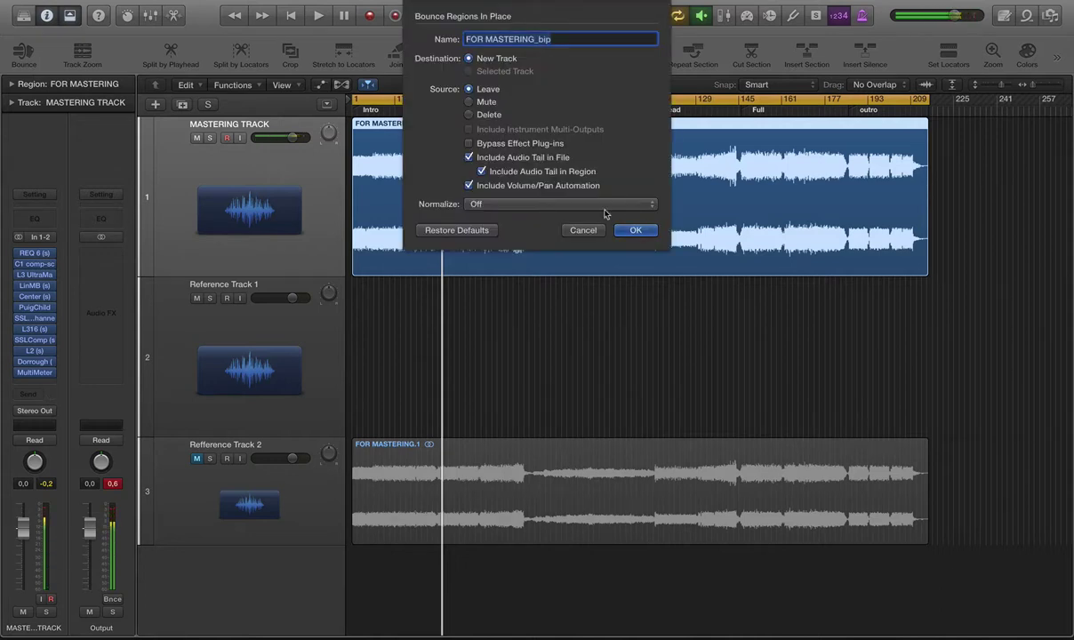
pyautogui.press('Return')
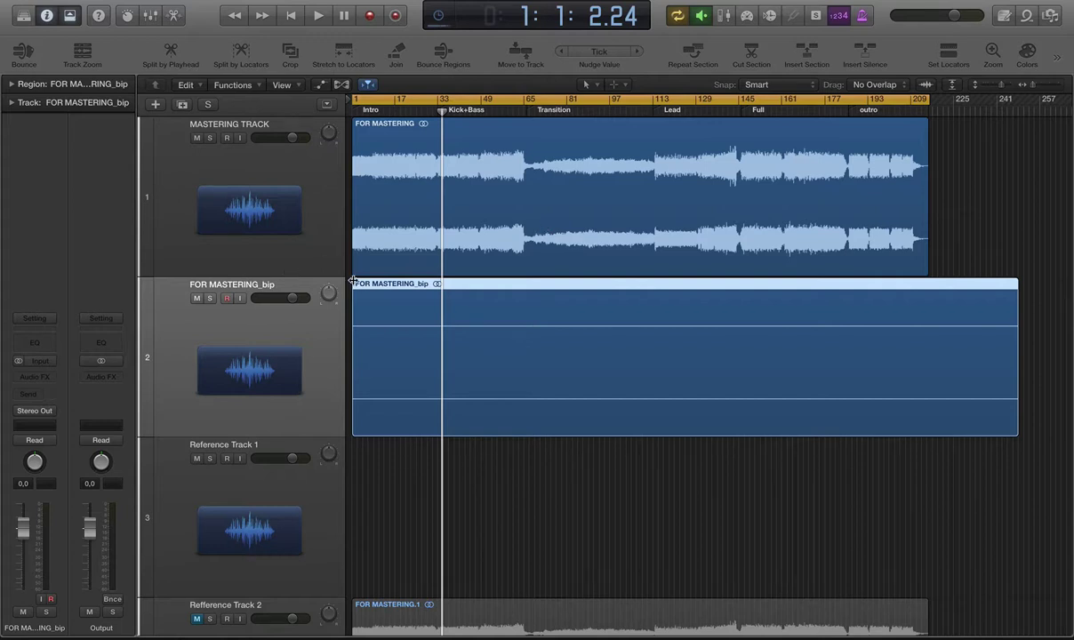
# Step: Mute MASTERING TRACK and shrink its track height to the minimum
pyautogui.click(238, 169)
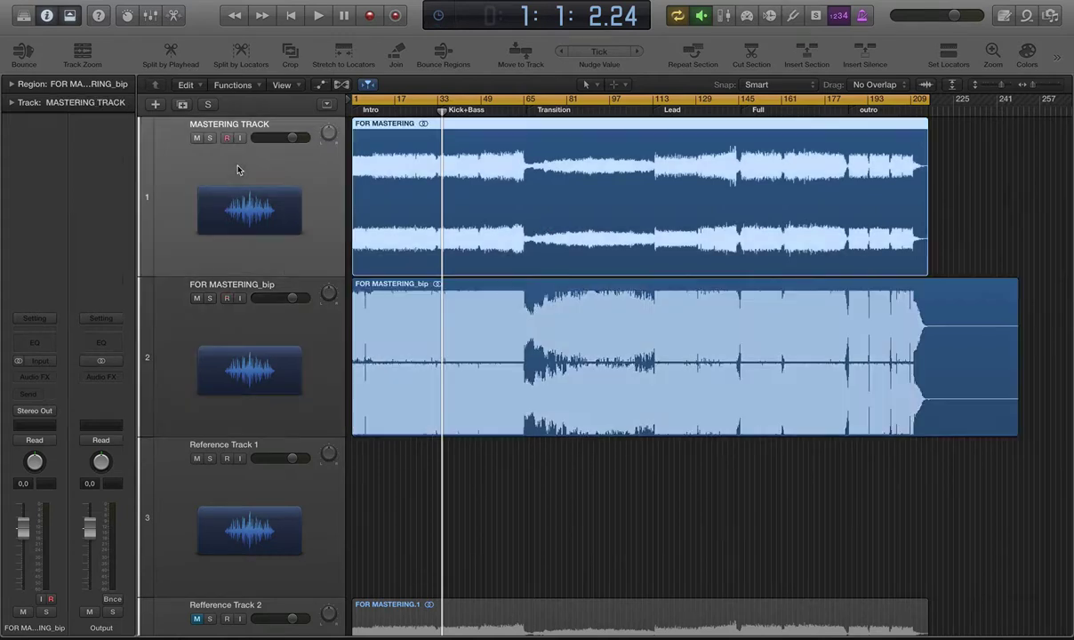
pyautogui.click(196, 139)
pyautogui.scroll(-4, 306, 290)
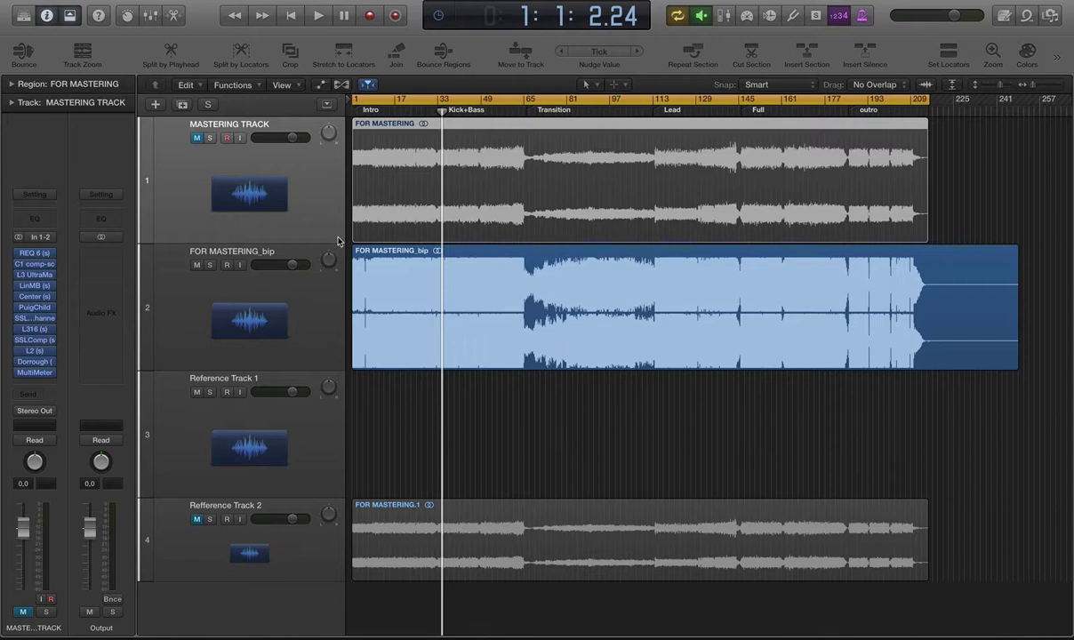
pyautogui.moveTo(320, 233); pyautogui.dragTo(339, 75)
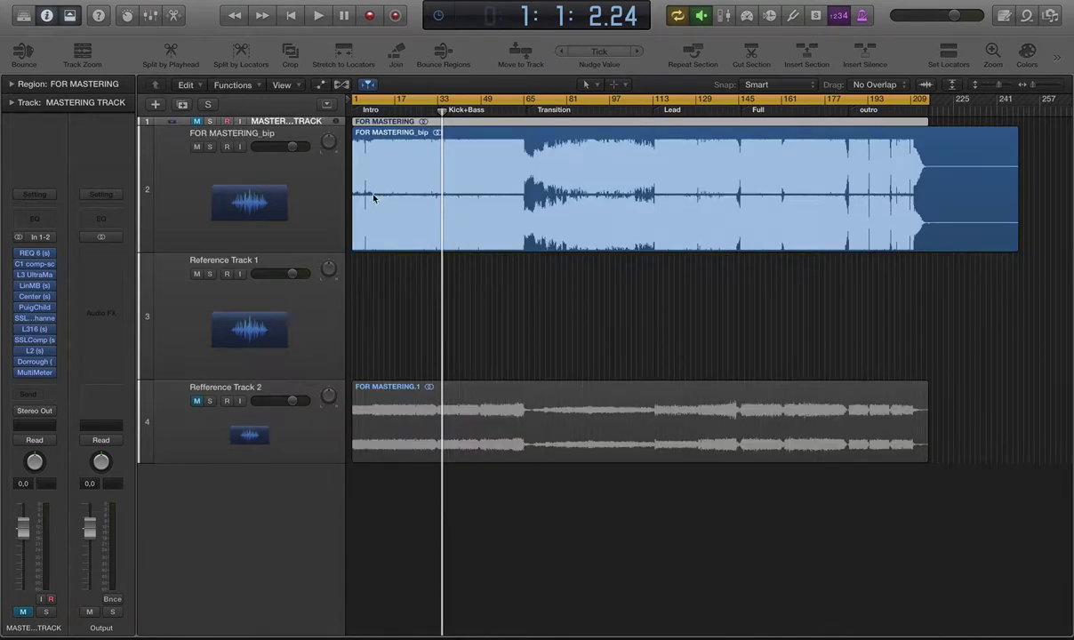
pyautogui.scroll(-2, 374, 198)
# Step: Trim the silent tail of the FOR MASTERING_bip region so it ends where the original FOR MASTERING region ends
pyautogui.press('space')
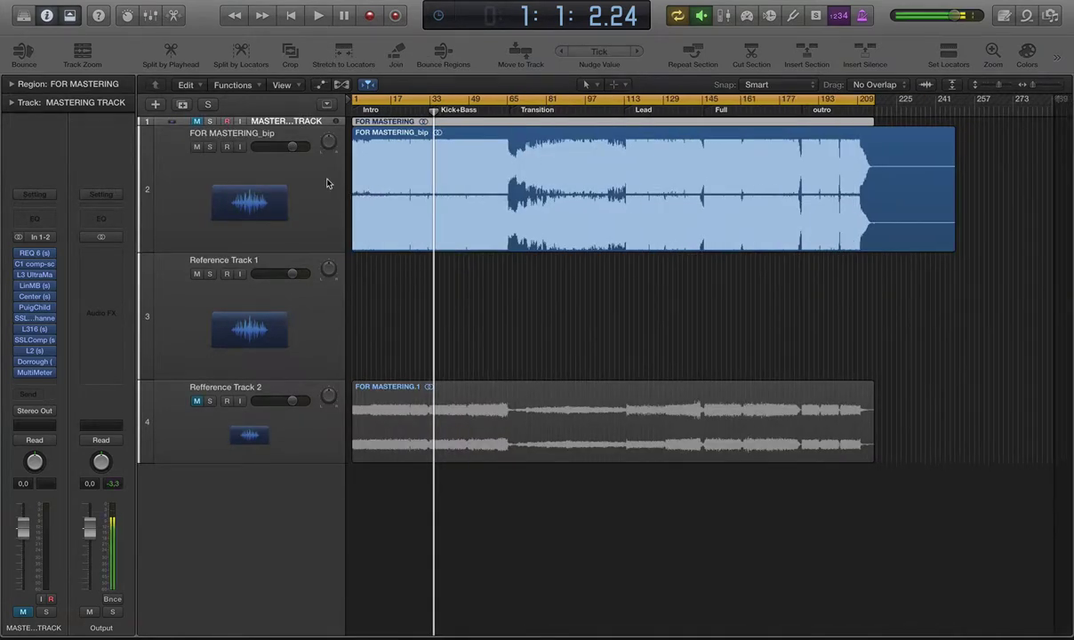
pyautogui.press('super+Down')
pyautogui.press('super+Right')
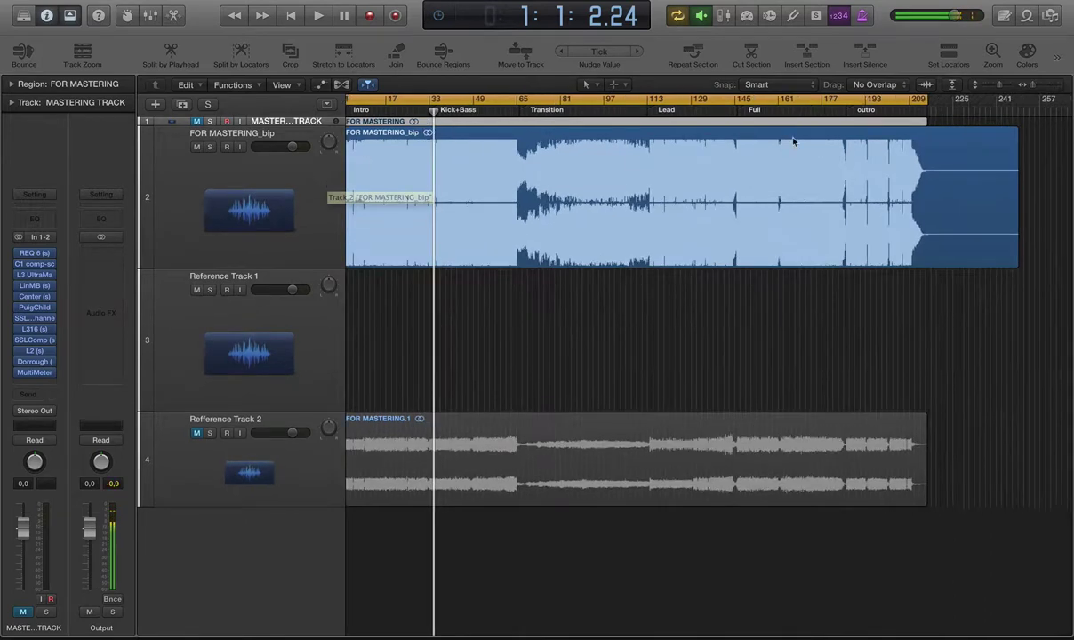
pyautogui.moveTo(1011, 260); pyautogui.dragTo(925, 260)
pyautogui.press('super+Right')
pyautogui.press('super+Right')
pyautogui.press('super+Right')
pyautogui.press('super+Left')
pyautogui.press('super+Left')
pyautogui.press('super+Left')
pyautogui.press('super+Left')
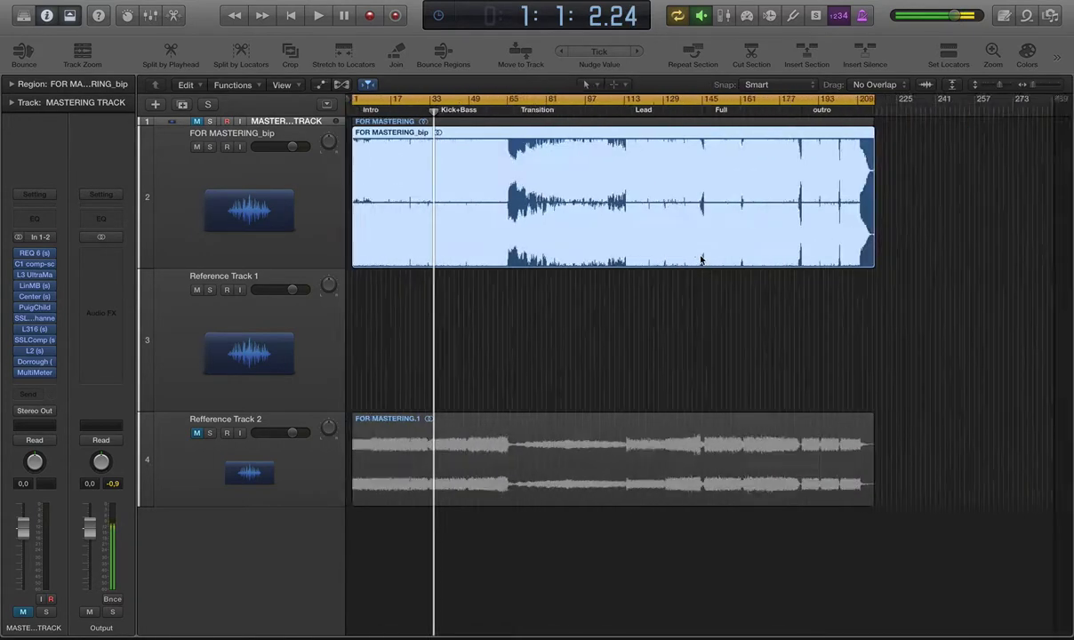
pyautogui.scroll(2, 537, 234)
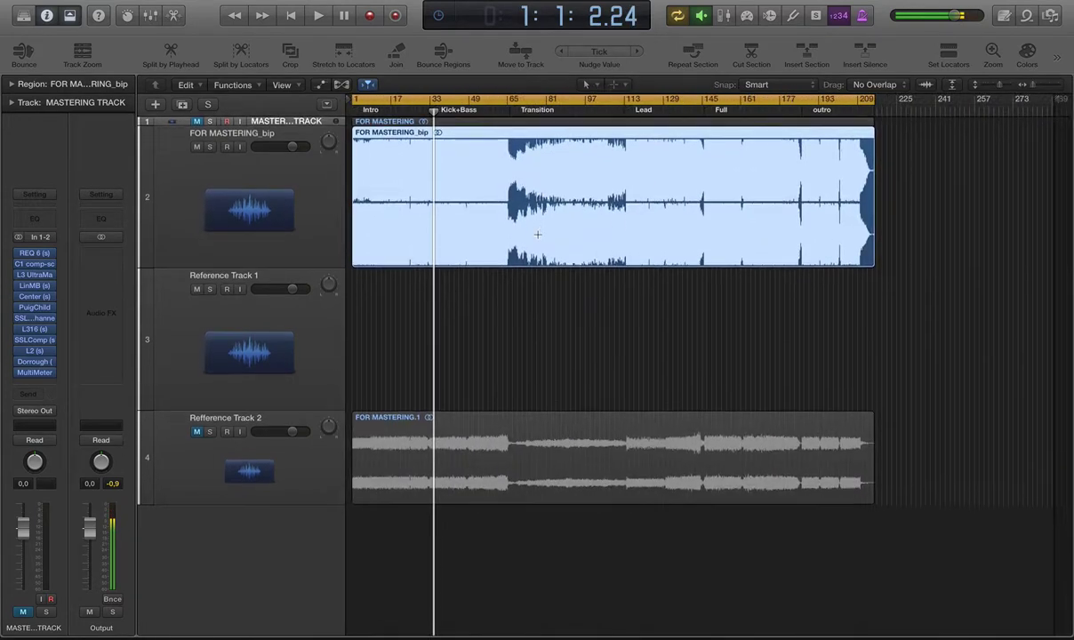
# Step: Examine the bounced FOR MASTERING_bip waveform up close and at full length against the unmastered region on Refference Track 2
pyautogui.press('super+Right')
pyautogui.press('super+Right')
pyautogui.press('super+Right')
pyautogui.press('super+Right')
pyautogui.press('super+Left')
pyautogui.press('super+Left')
pyautogui.press('super+Left')
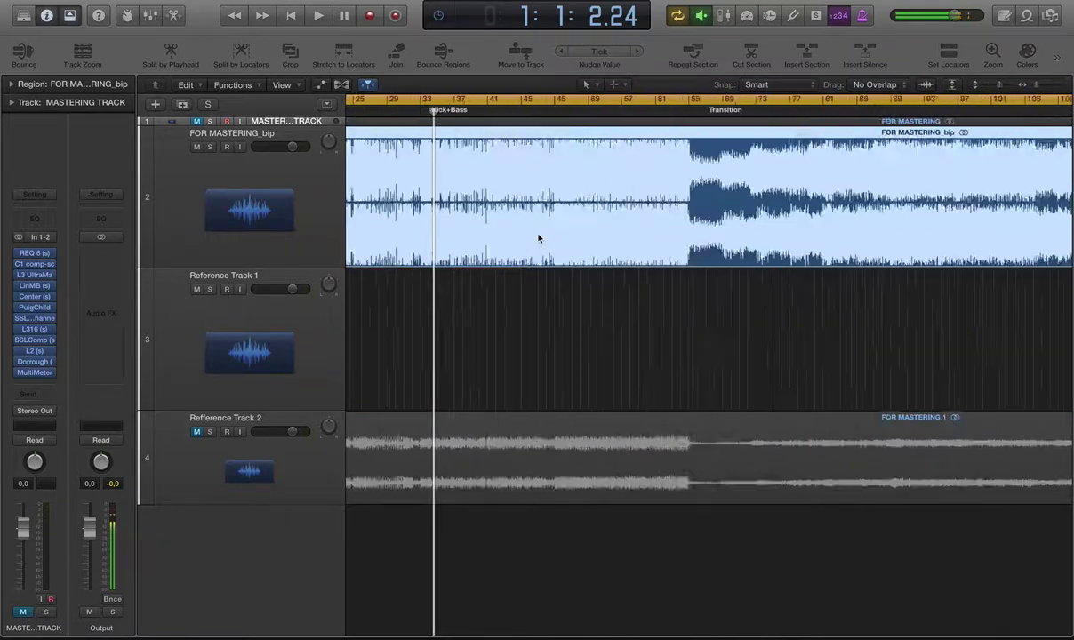
pyautogui.press('super+Left')
pyautogui.press('super+Left')
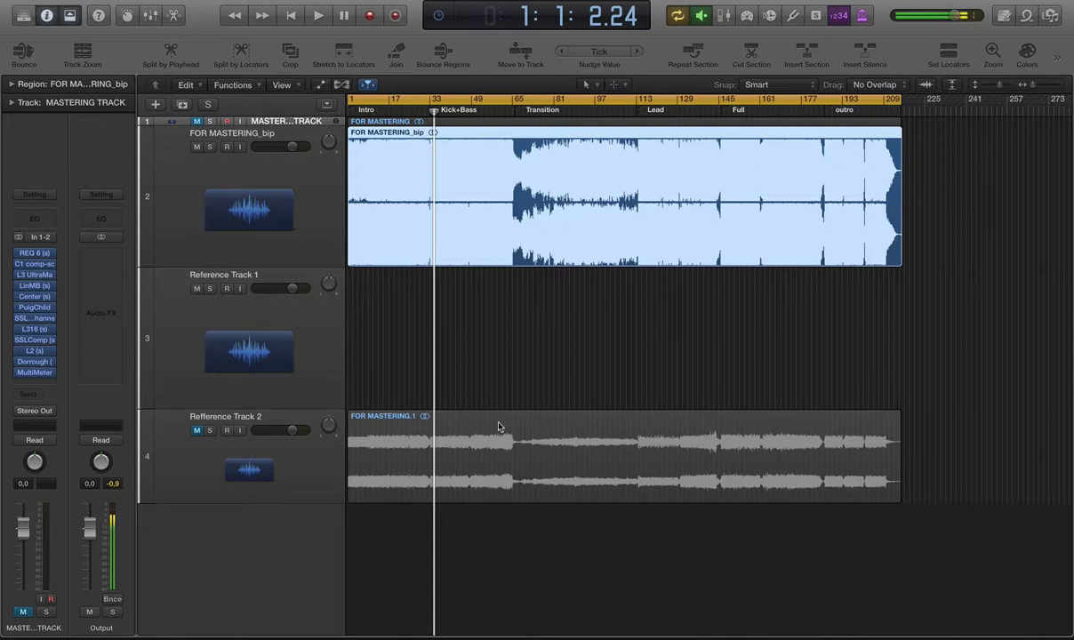
pyautogui.press('super+Up')
pyautogui.press('super+Left')
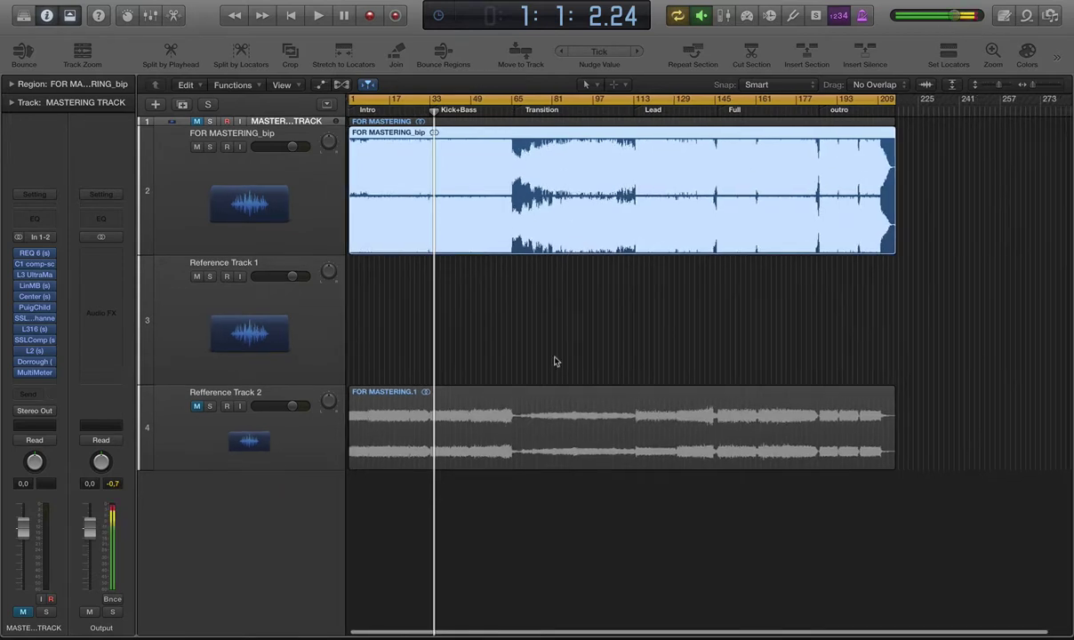
# Step: Select the FOR MASTERING_bip track and the Refference Track 2 track in turn to compare the mastered and unmastered waveforms
pyautogui.click(278, 159)
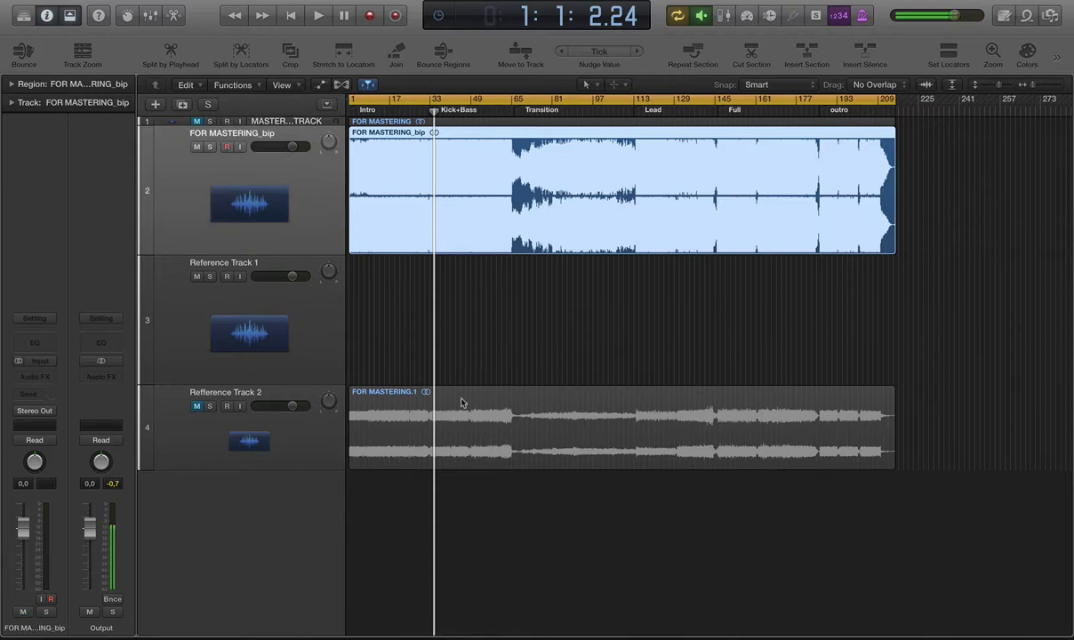
pyautogui.click(297, 431)
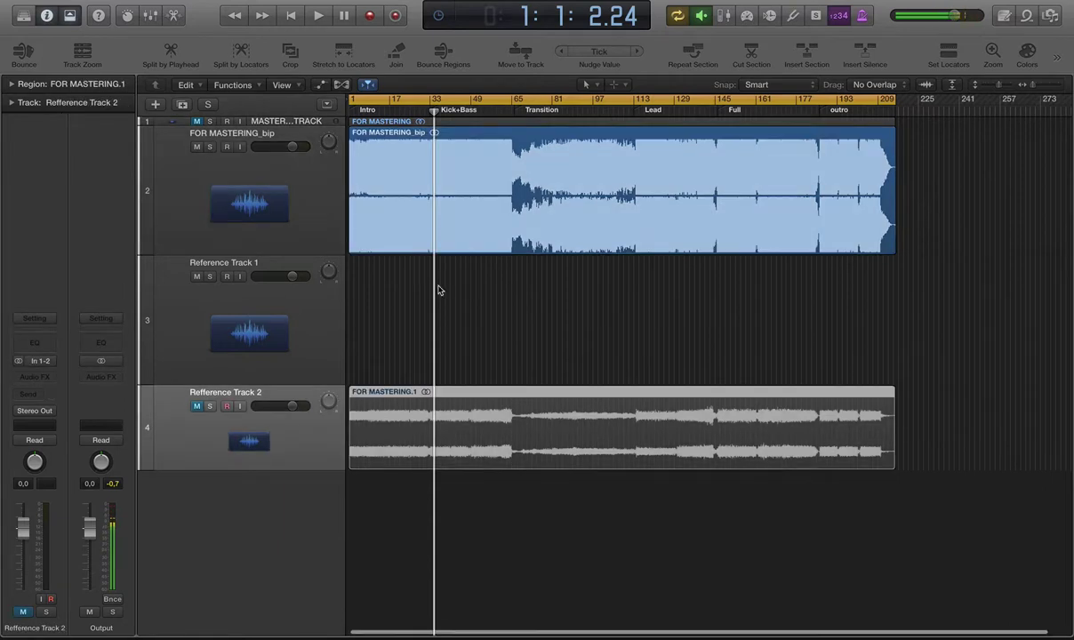
pyautogui.press('super+Right')
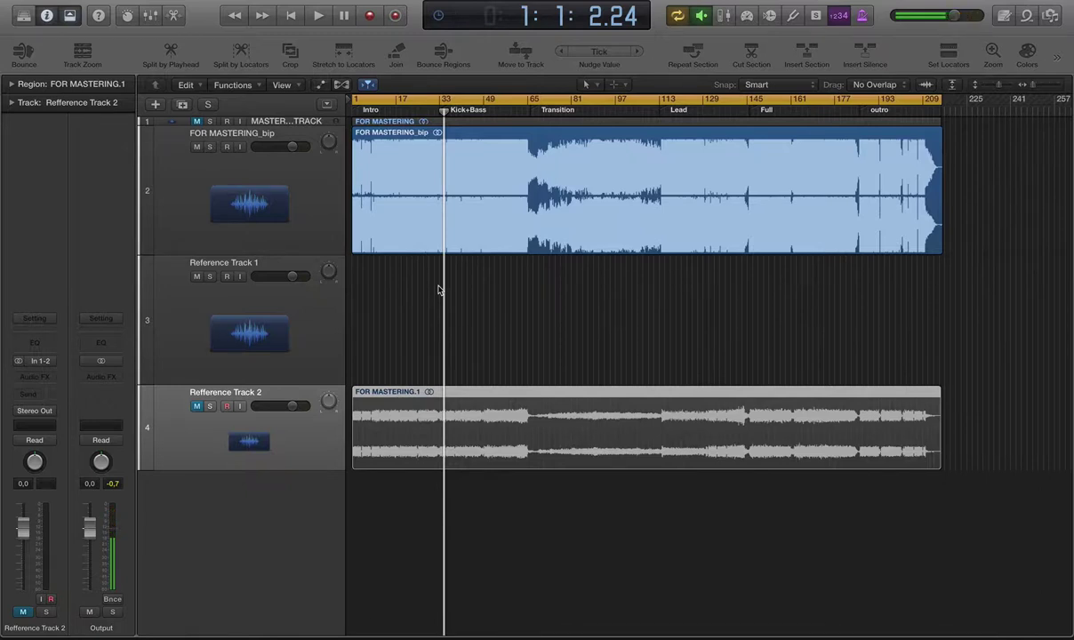
pyautogui.press('super+Right')
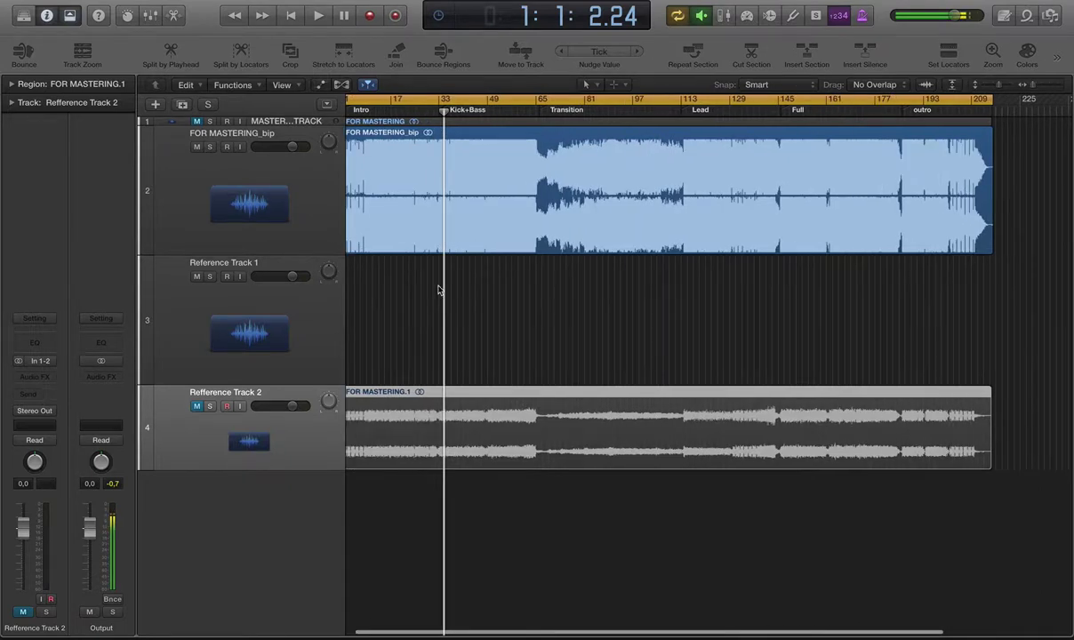
pyautogui.hscroll(-1, 437, 290)
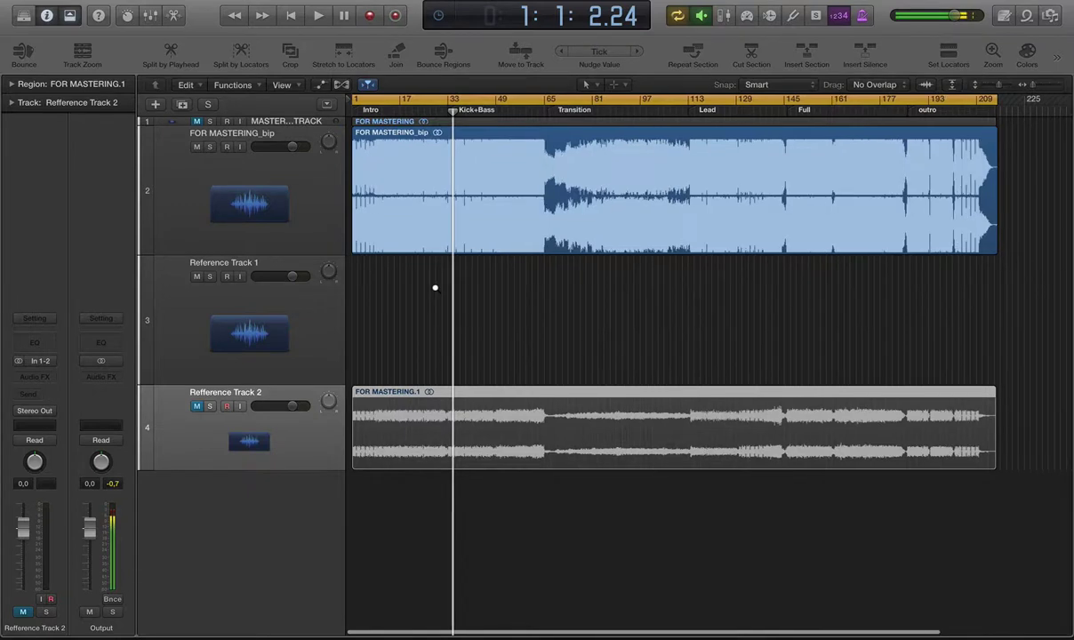
# Step: Go through Reference Track 1, Refference Track 2 and the mastered bounce for comparison, finishing with the FOR MASTERING_bip track selected
pyautogui.click(296, 303)
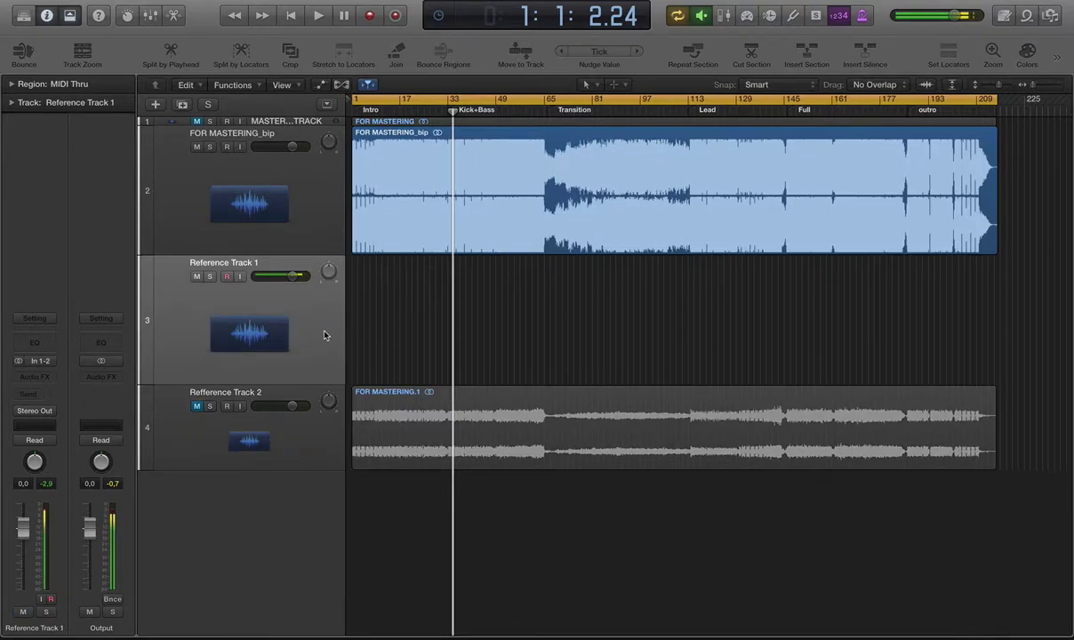
pyautogui.click(316, 228)
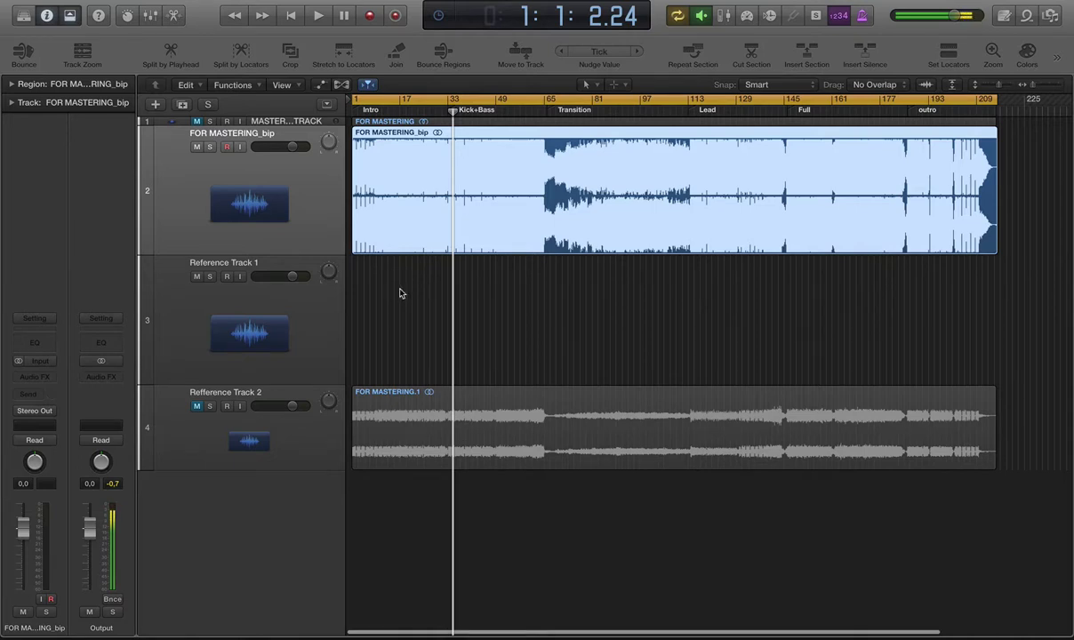
pyautogui.scroll(1, 388, 356)
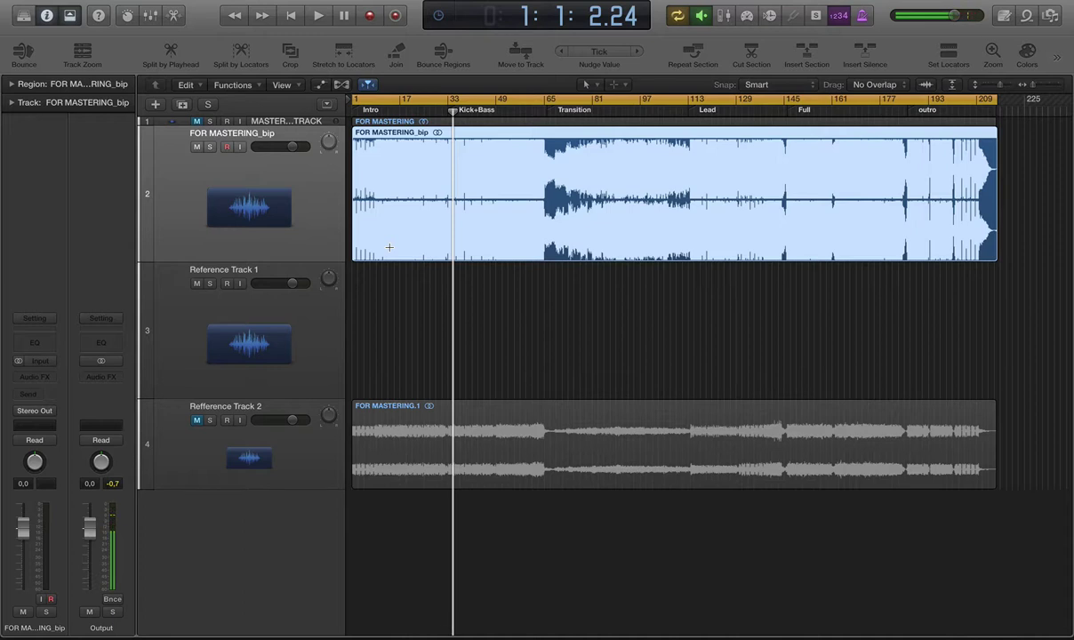
pyautogui.click(524, 265)
pyautogui.click(304, 303)
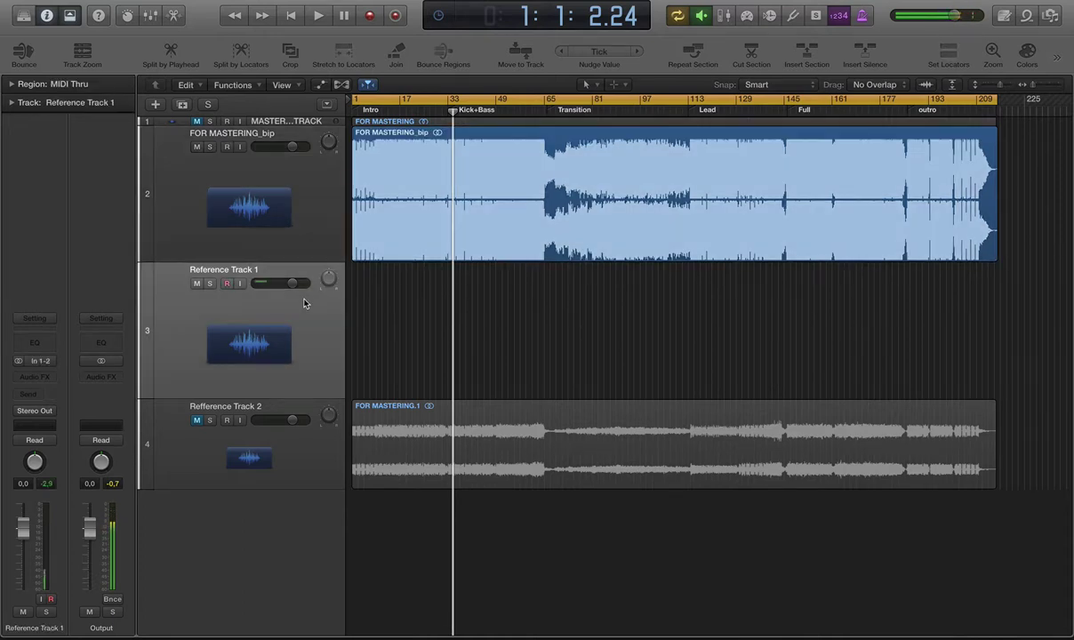
pyautogui.click(294, 449)
pyautogui.click(306, 343)
pyautogui.click(314, 229)
pyautogui.scroll(2, 418, 302)
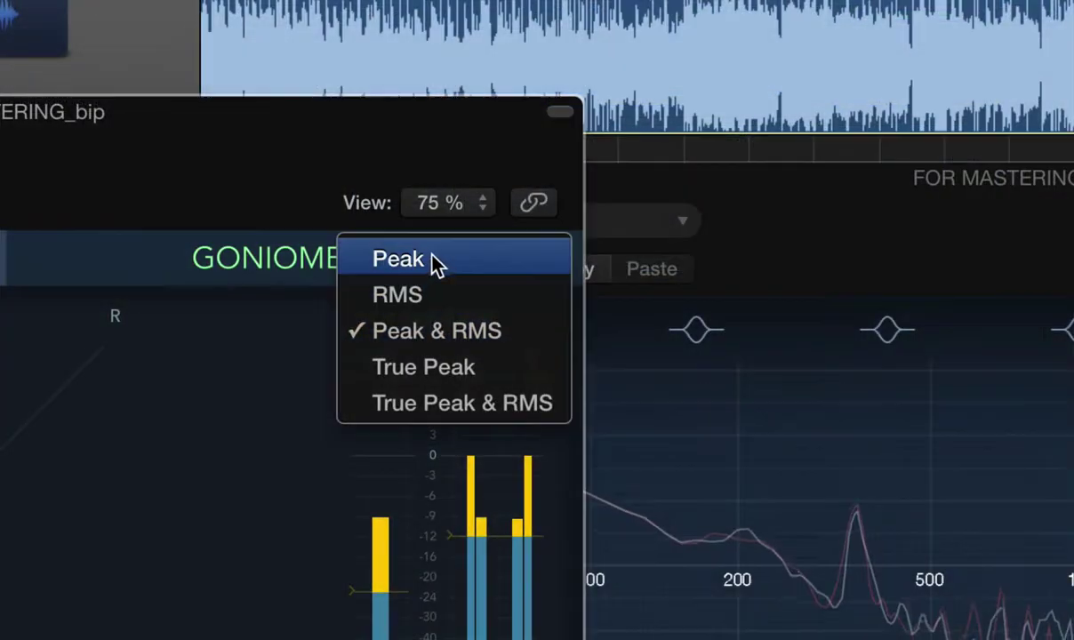
# Step: Set the MultiMeter level display to RMS, check the mastered track's levels during the Transition section, and close the meter
pyautogui.click(428, 294)
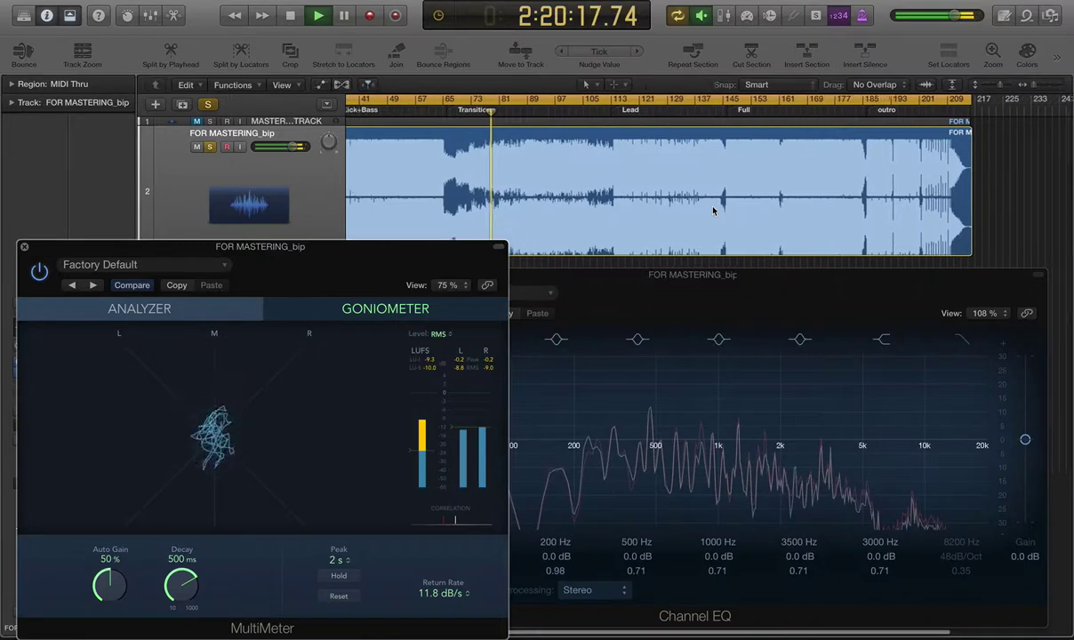
pyautogui.hscroll(-5, 712, 210)
pyautogui.hscroll(-2, 711, 210)
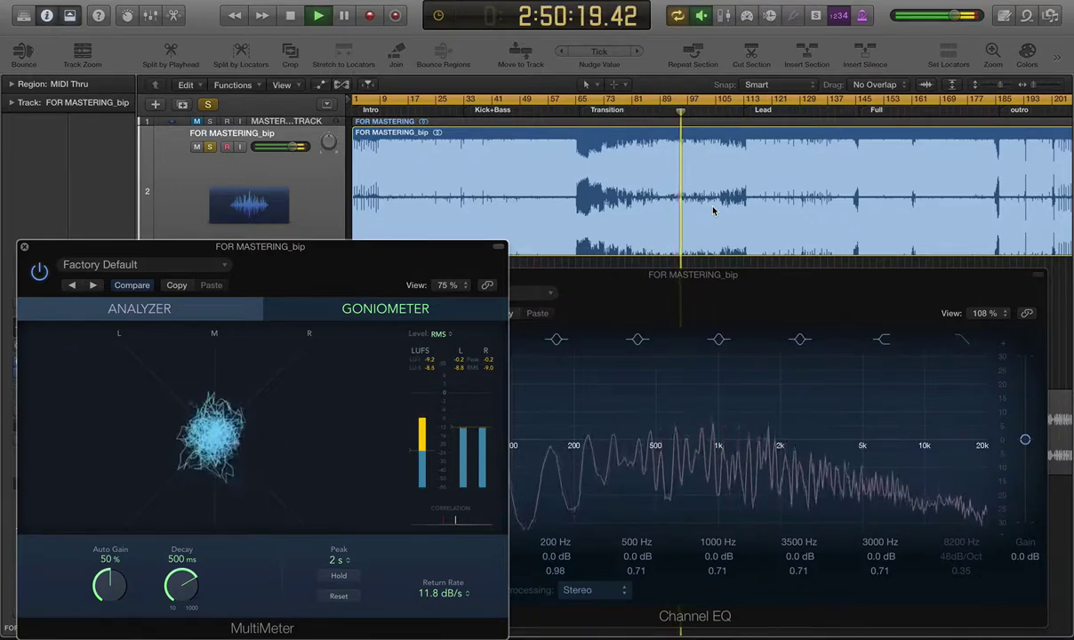
pyautogui.click(24, 247)
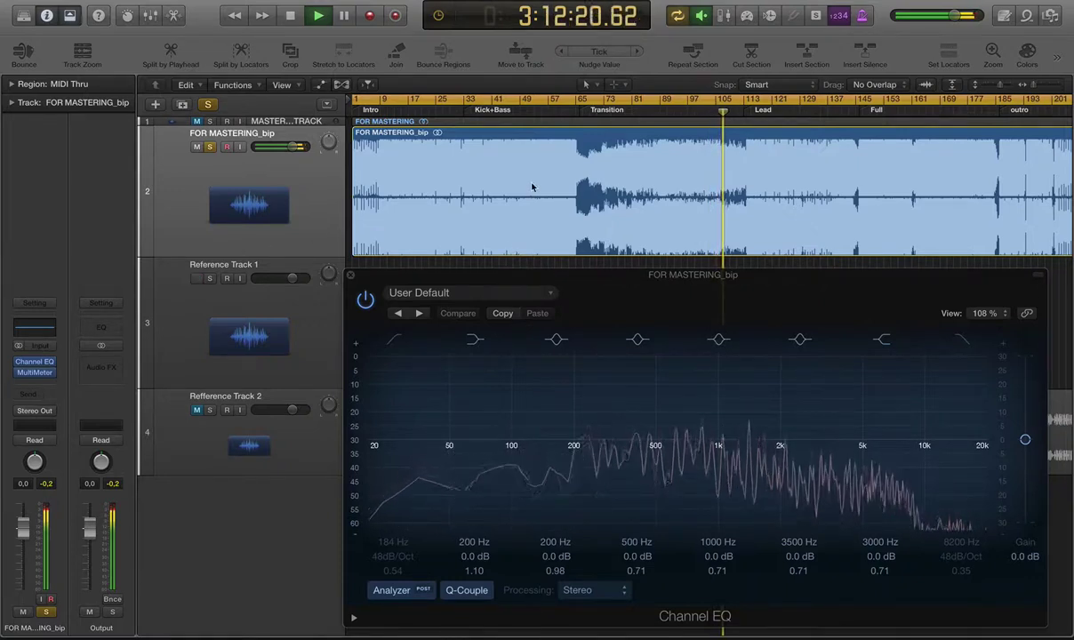
# Step: Examine the mastered track's waveform and Channel EQ spectrum while it plays from the Lead into the Full section
pyautogui.hscroll(1, 525, 192)
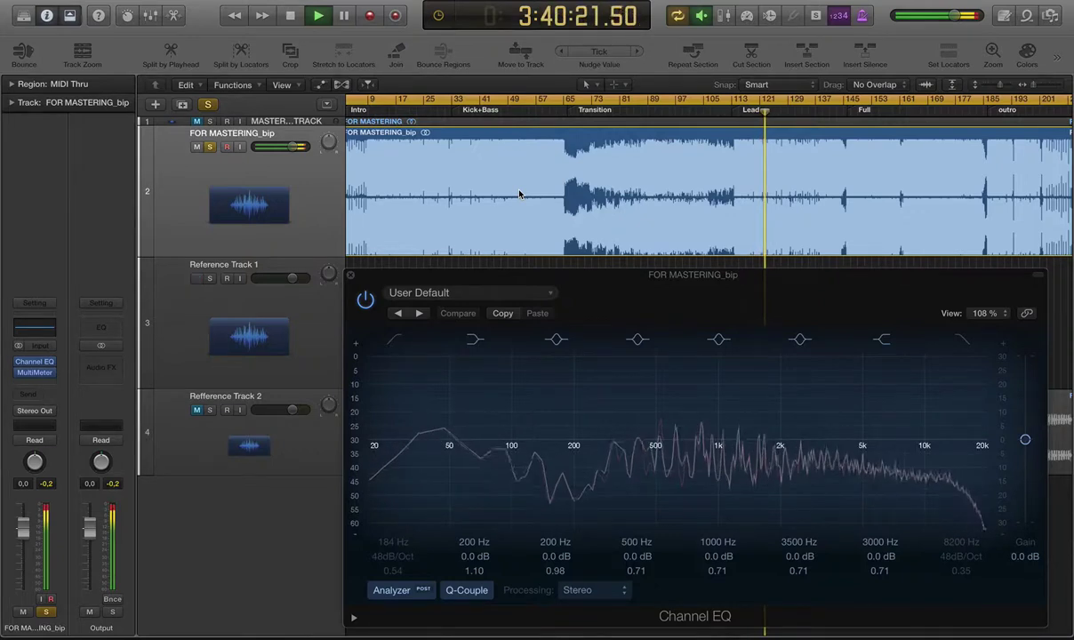
pyautogui.press('super+Left')
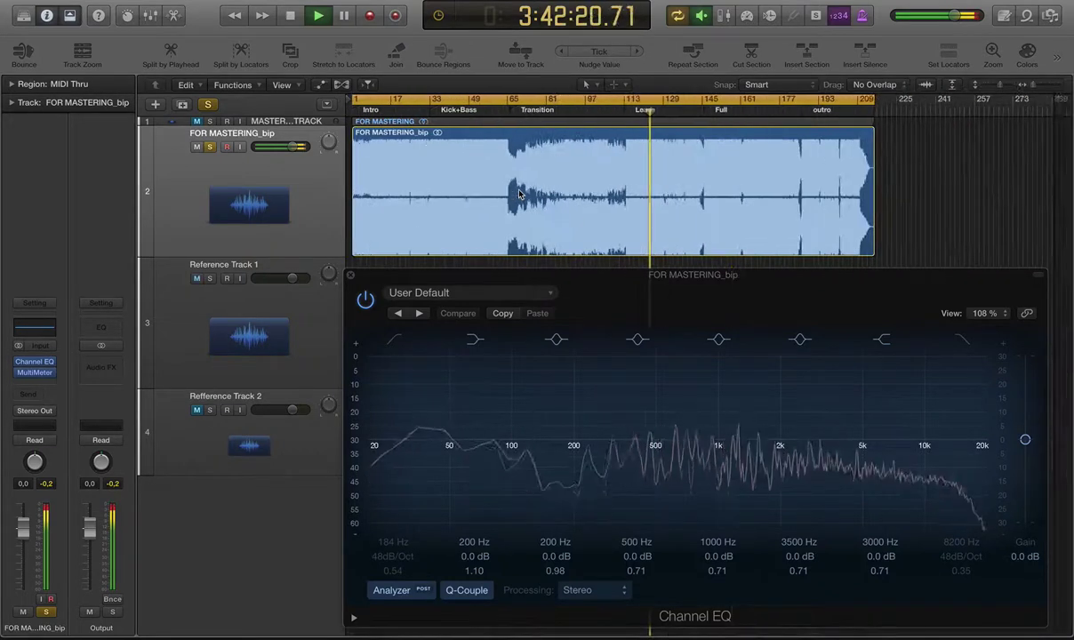
pyautogui.press('super+Right')
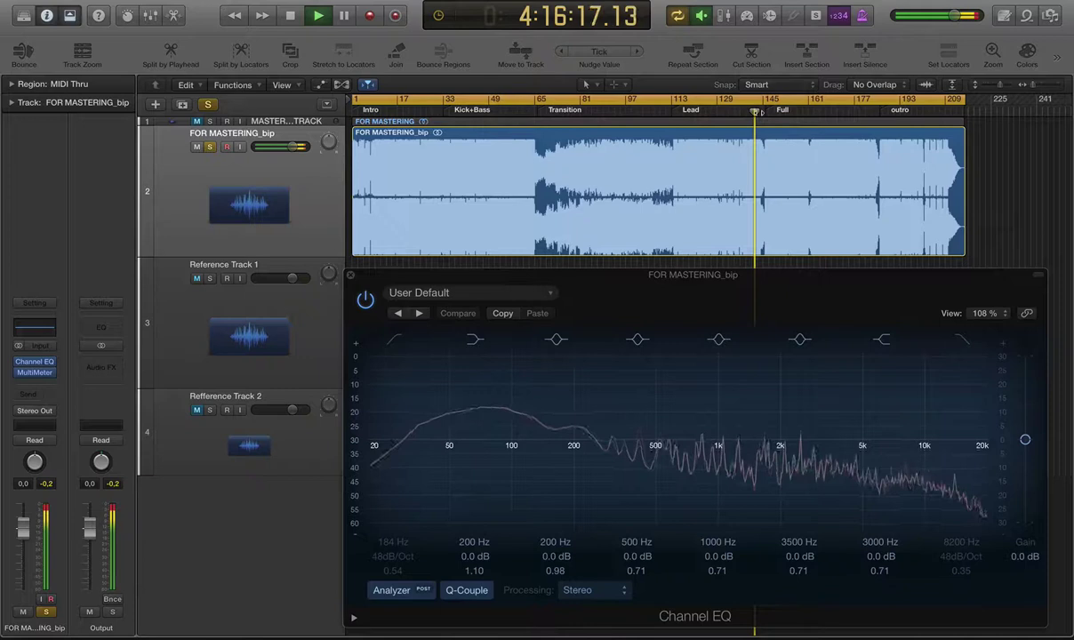
pyautogui.press('super+Right')
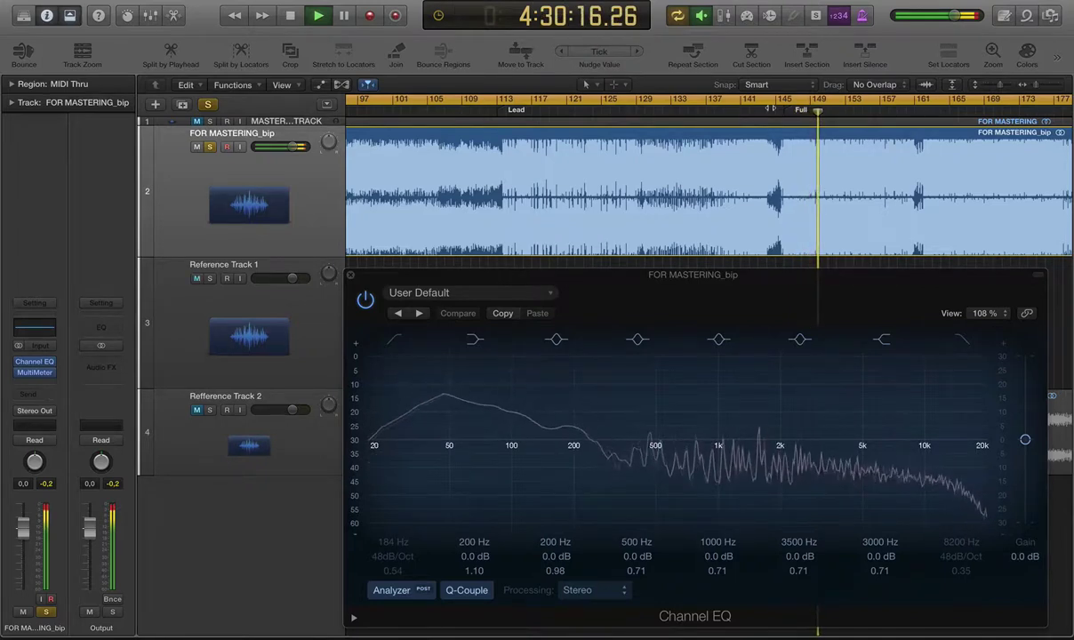
pyautogui.hscroll(-2, 488, 186)
pyautogui.hscroll(-6, 488, 187)
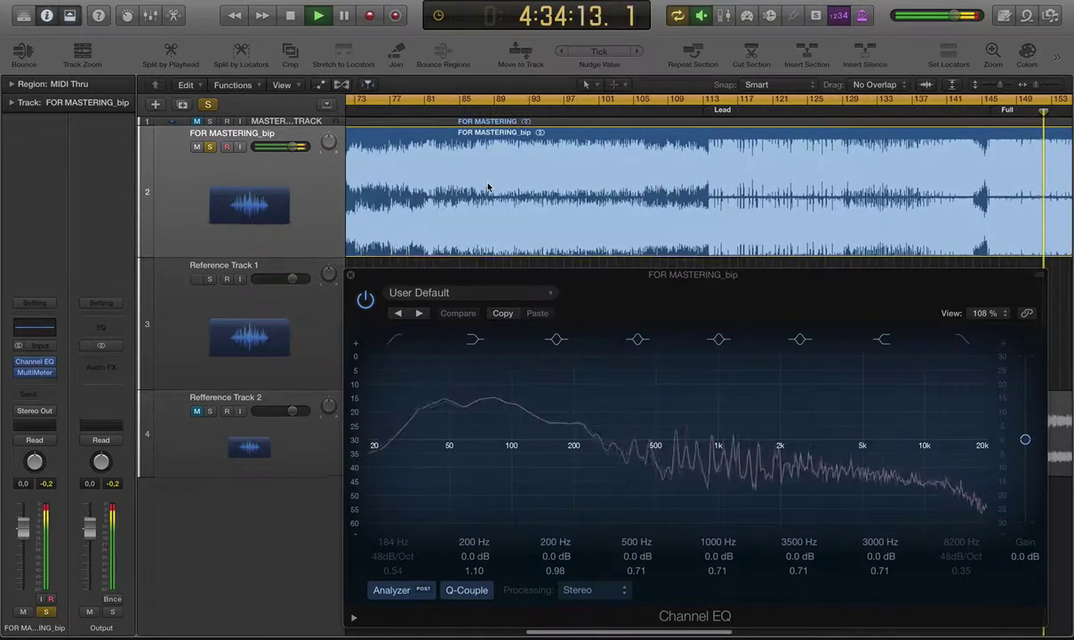
pyautogui.hscroll(-10, 488, 187)
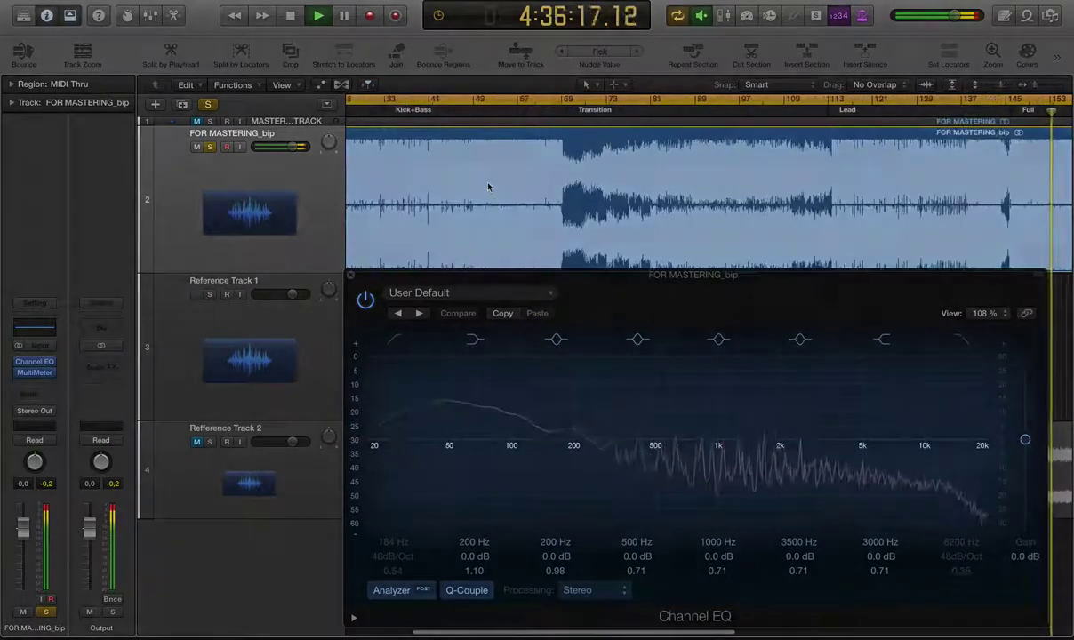